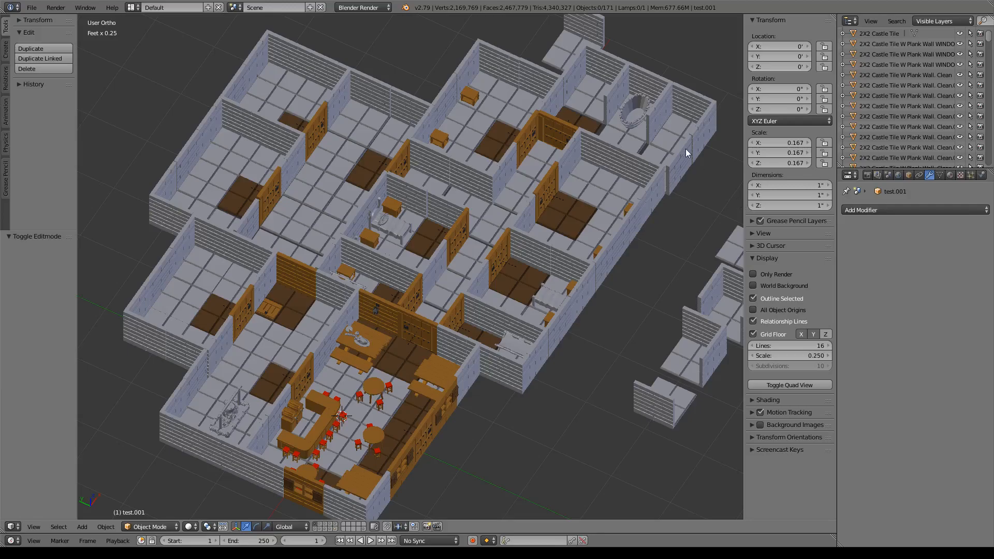
{"action": "left_click", "coordinate": [629, 115]}
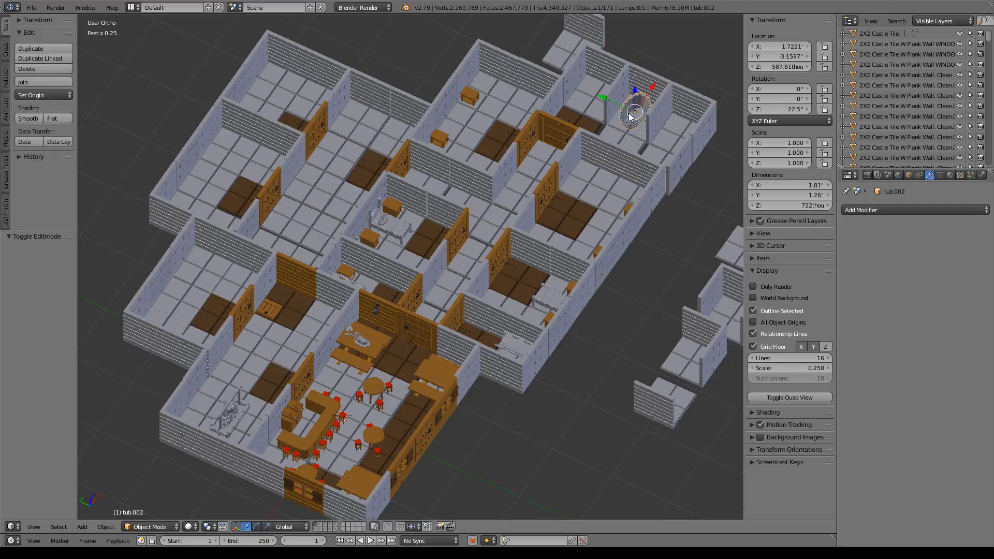
{"action": "right_click", "coordinate": [668, 128]}
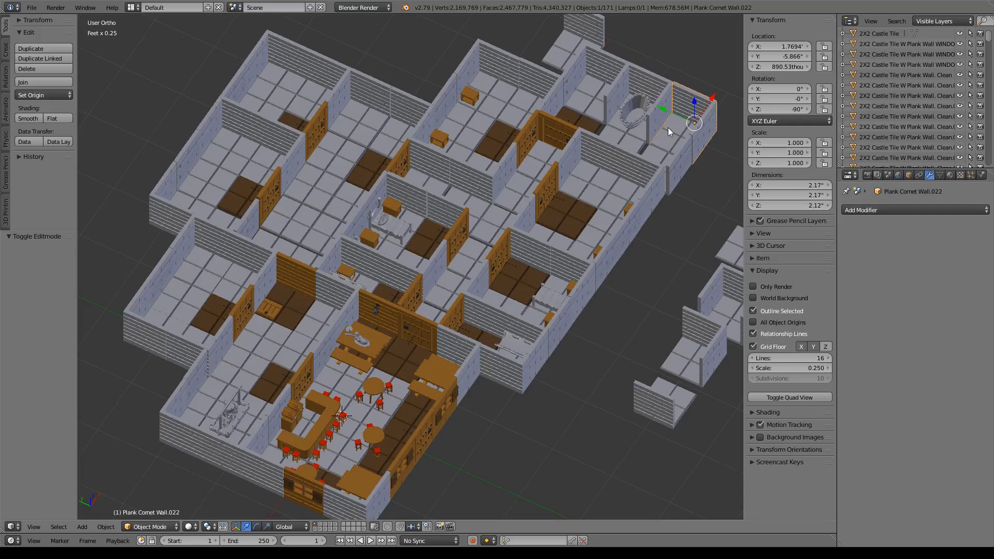
{"action": "middle_click_drag", "start_coordinate": [668, 127], "coordinate": [511, 142], "text": "shift"}
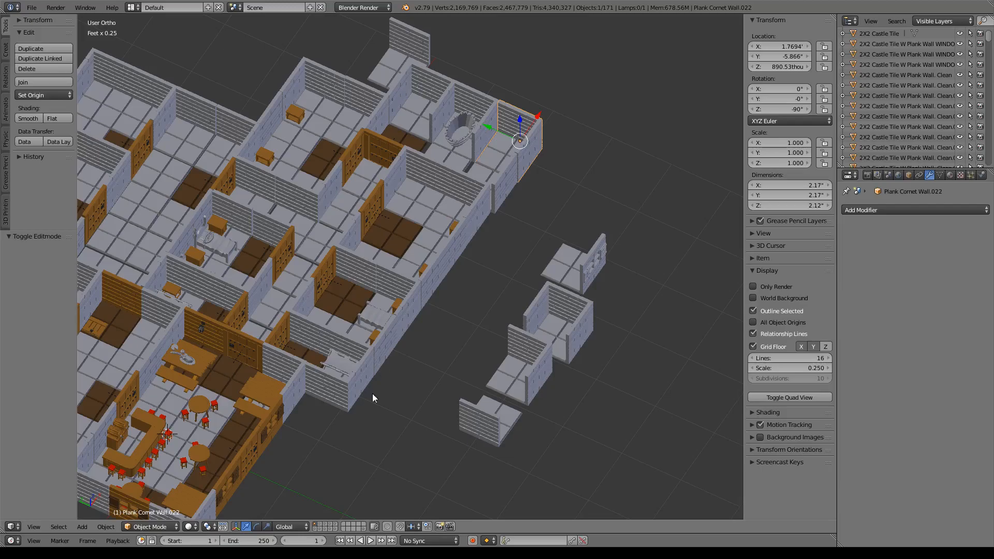
Step: Switch to an empty layer and start the Screencast Keys display, collapsing its settings
{"action": "left_click", "coordinate": [337, 529]}
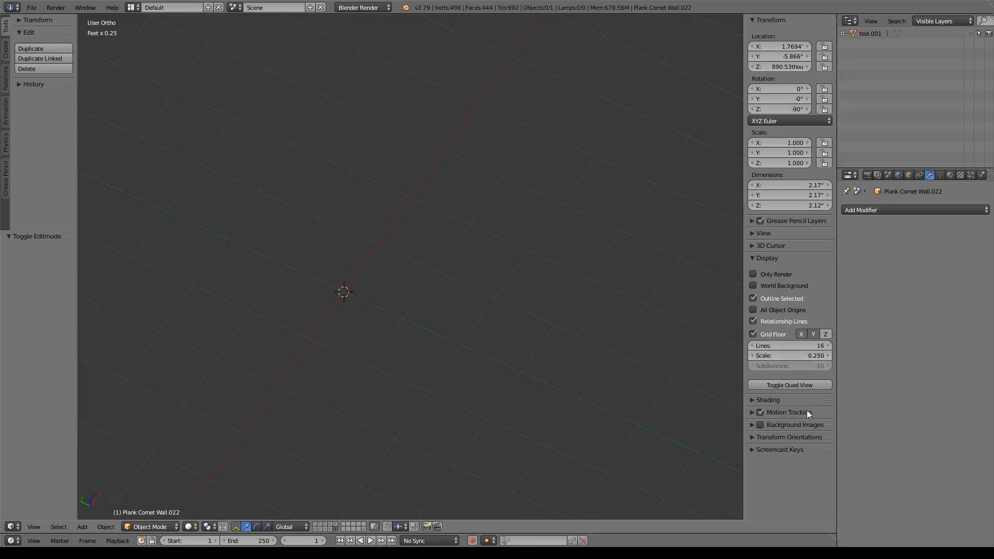
{"action": "left_click", "coordinate": [788, 455]}
{"action": "left_click", "coordinate": [785, 467]}
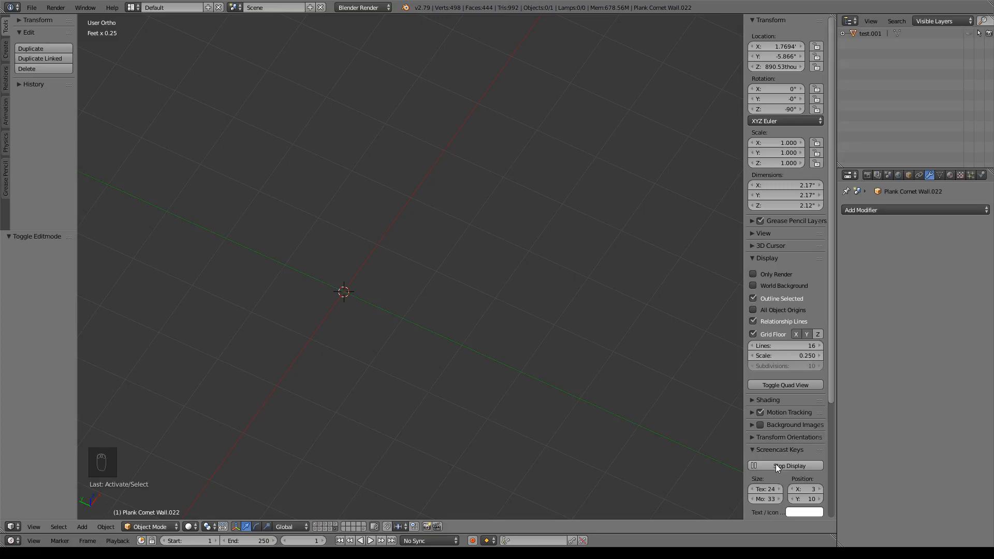
{"action": "scroll", "coordinate": [786, 421], "scroll_direction": "down", "scroll_amount": 5}
{"action": "left_click", "coordinate": [756, 346]}
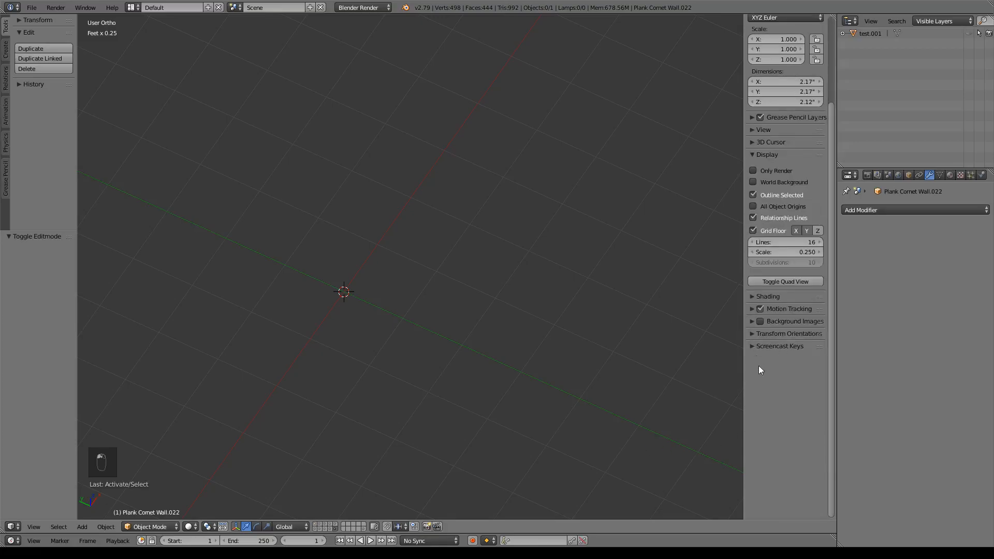
Step: Check the scene's unit settings and the available unit presets
{"action": "left_click", "coordinate": [888, 175]}
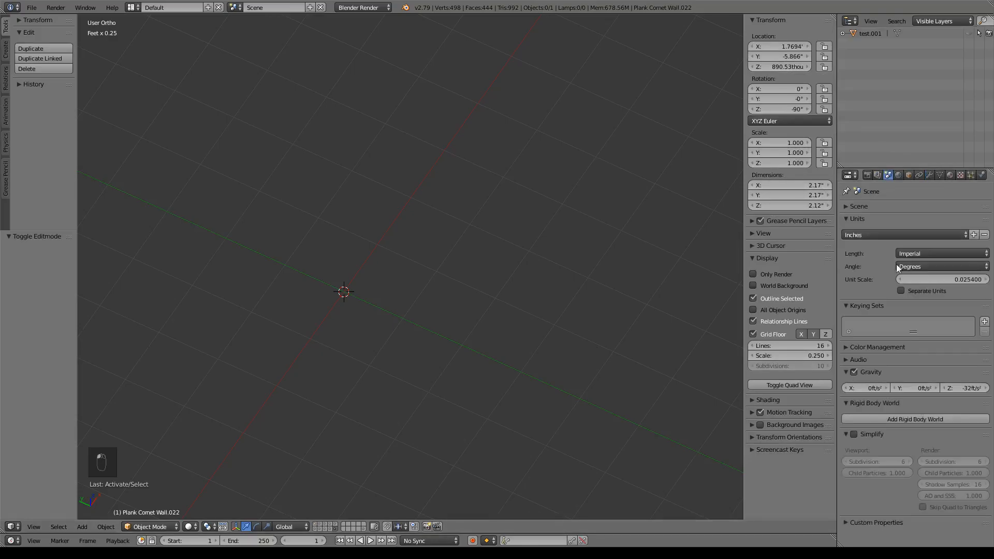
{"action": "left_click", "coordinate": [849, 235]}
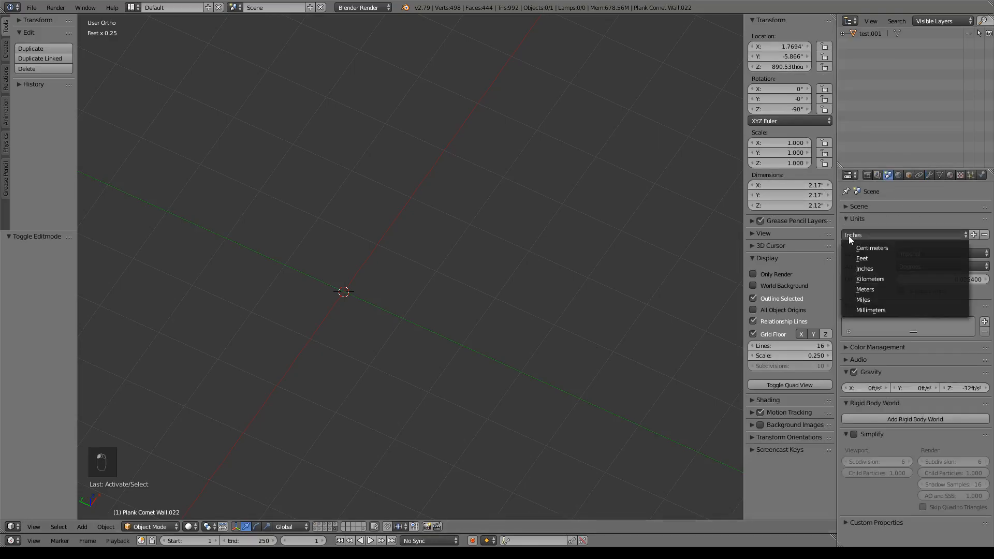
{"action": "left_click", "coordinate": [849, 235]}
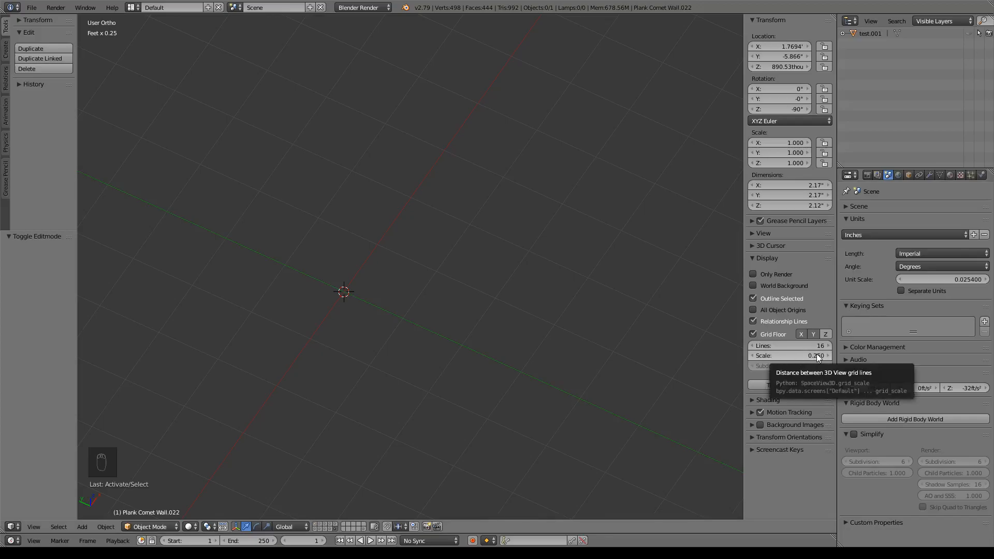
Step: Add a cube at the origin in front view and rename it "indoor toilet"
{"action": "key", "text": "KP_1"}
{"action": "middle_click_drag", "start_coordinate": [383, 303], "coordinate": [477, 223], "text": "shift"}
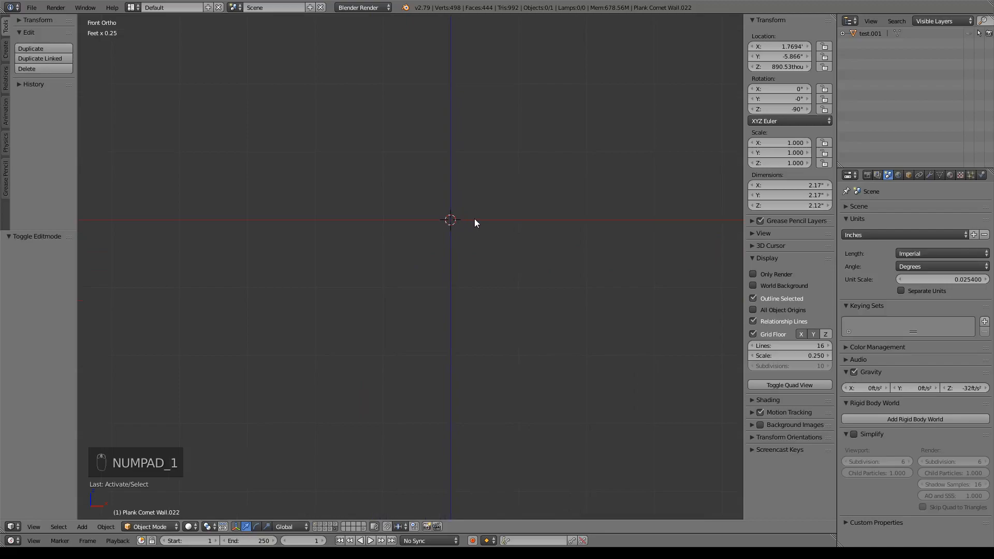
{"action": "key", "text": "shift+a"}
{"action": "mouse_move", "coordinate": [475, 219]}
{"action": "left_click", "coordinate": [527, 234]}
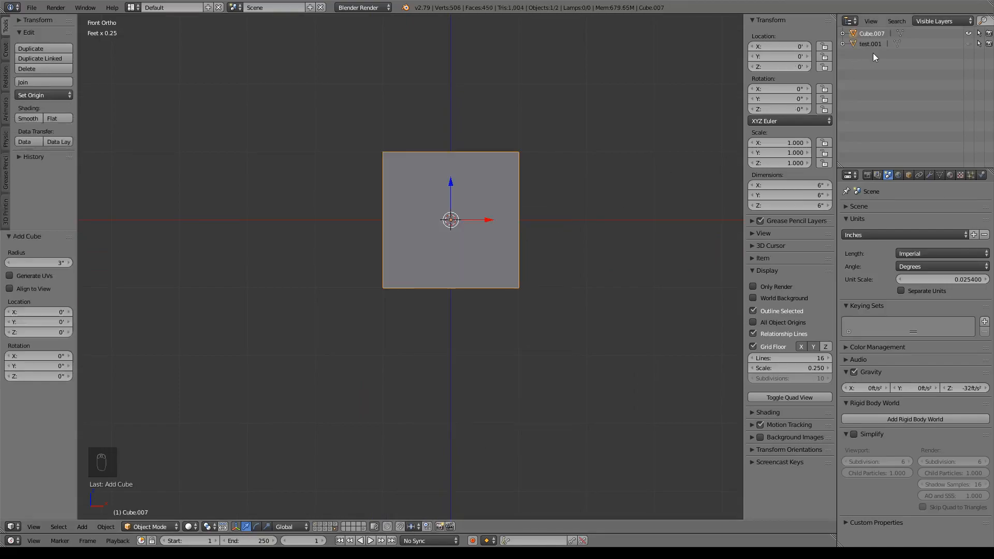
{"action": "double_click", "coordinate": [874, 33]}
{"action": "type", "text": "indoor toilet"}
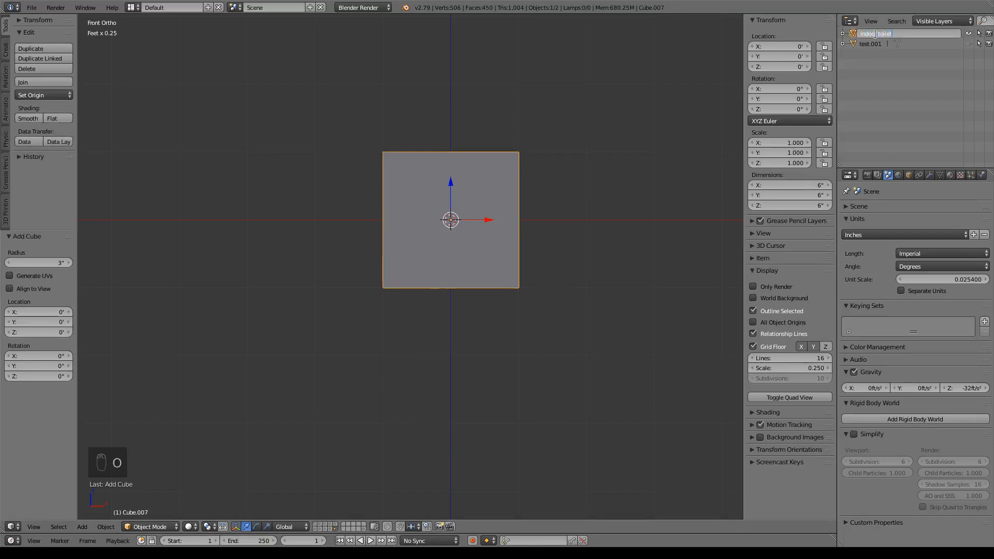
{"action": "key", "text": "Return"}
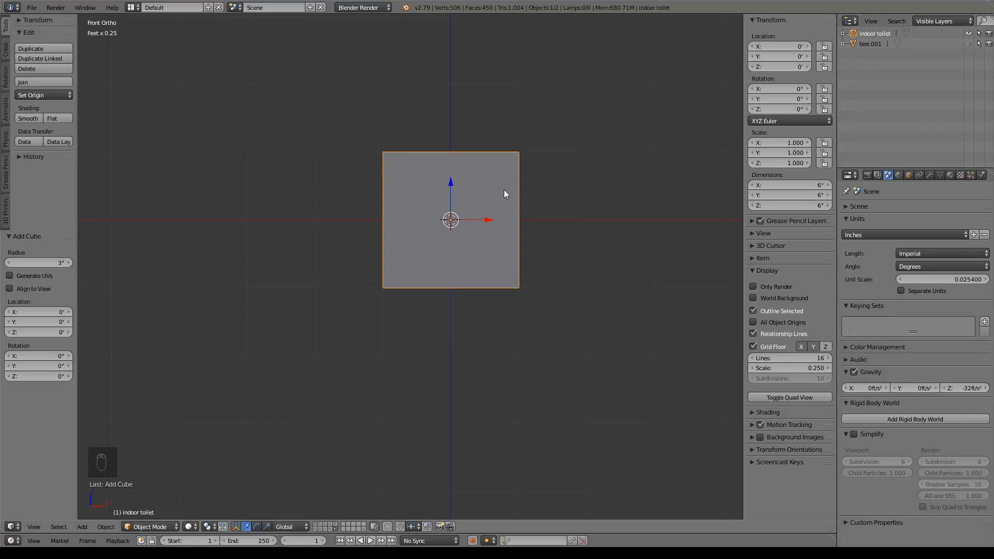
Step: Set the cube's X, Y and Z dimensions to 1 inch each
{"action": "left_click", "coordinate": [804, 205]}
{"action": "type", "text": "1"}
{"action": "key", "text": "Return"}
{"action": "left_click", "coordinate": [814, 195]}
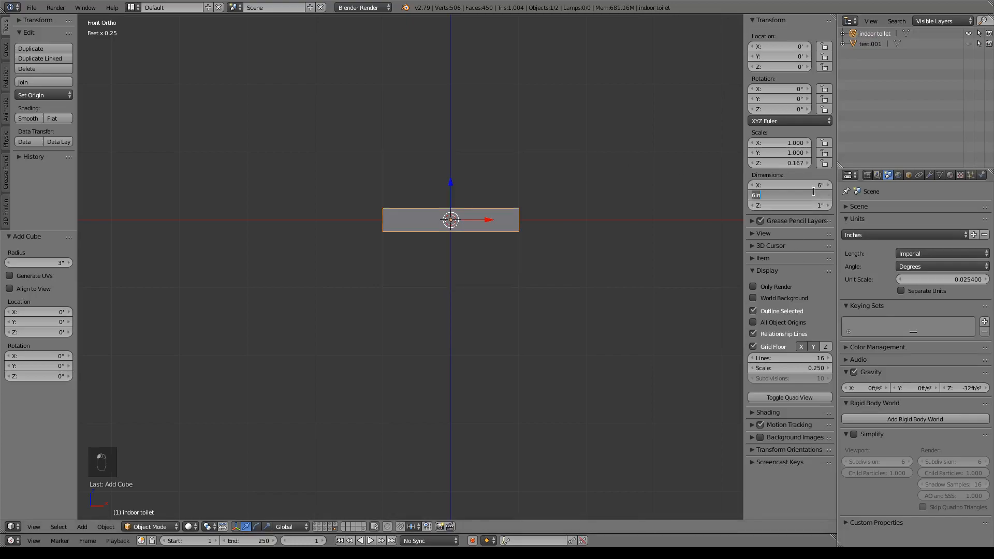
{"action": "type", "text": "1"}
{"action": "key", "text": "Return"}
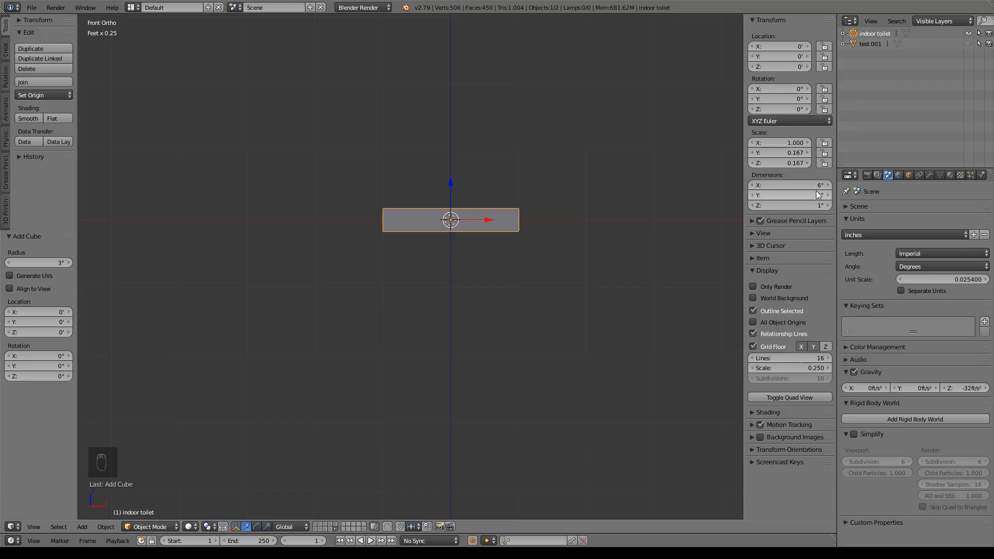
{"action": "left_click", "coordinate": [816, 186]}
{"action": "type", "text": "1"}
{"action": "key", "text": "Return"}
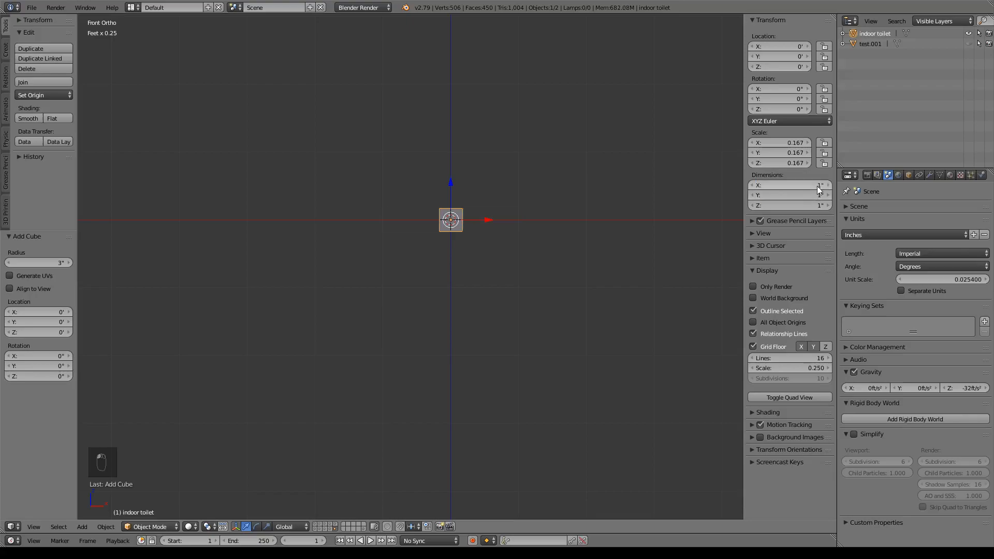
Step: In Edit Mode, add a horizontal loop cut around the cube and slide it toward the top by a factor of about 0.71
{"action": "scroll", "coordinate": [431, 250], "scroll_direction": "up", "scroll_amount": 5}
{"action": "middle_click_drag", "start_coordinate": [612, 172], "coordinate": [509, 247], "text": "shift"}
{"action": "scroll", "coordinate": [510, 247], "scroll_direction": "up", "scroll_amount": 2}
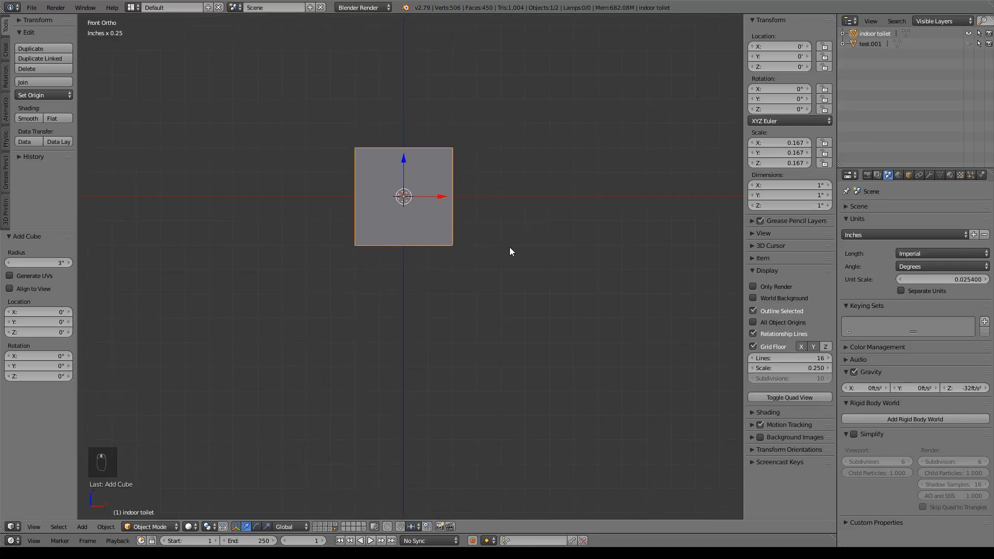
{"action": "key", "text": "KP_Decimal"}
{"action": "key", "text": "Tab"}
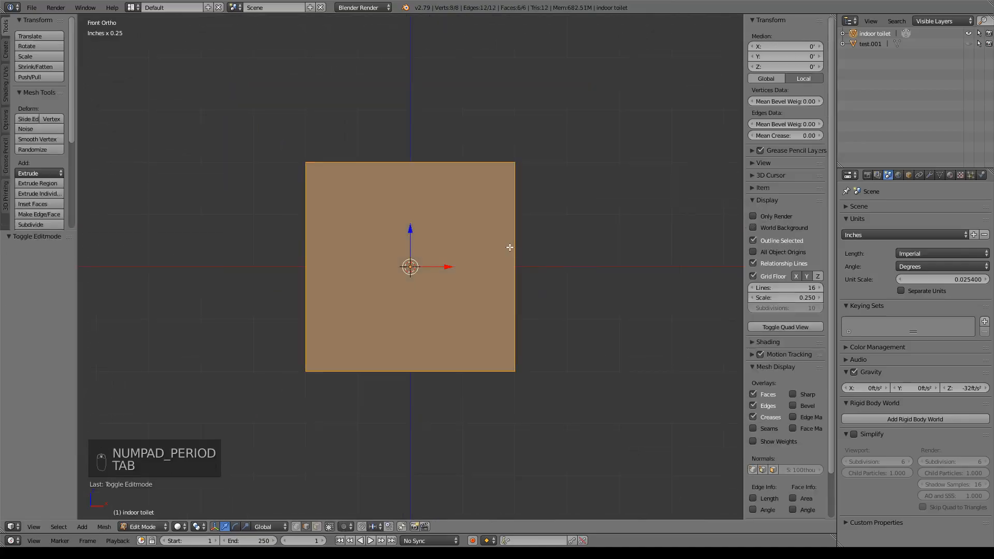
{"action": "key", "text": "ctrl+r"}
{"action": "left_click", "coordinate": [510, 247]}
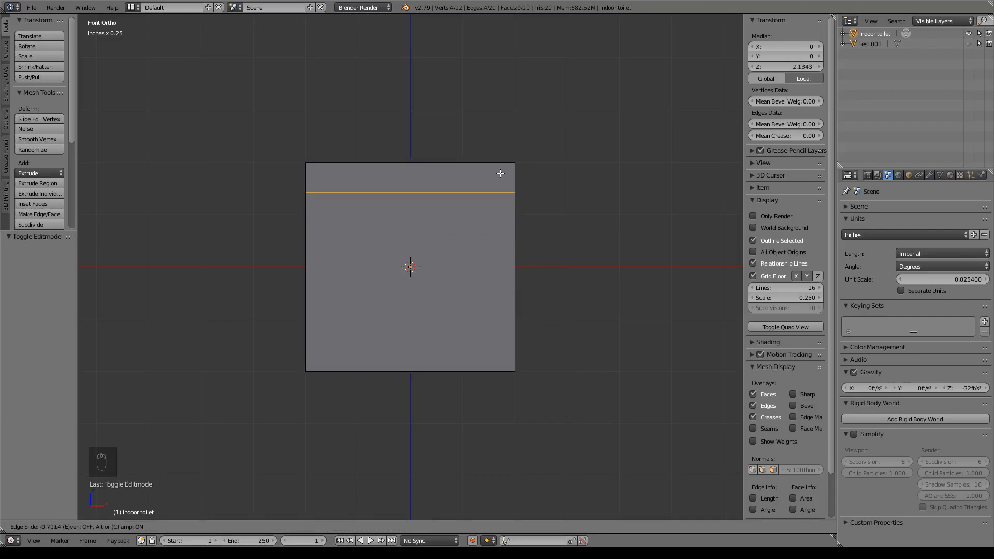
{"action": "left_click", "coordinate": [501, 173]}
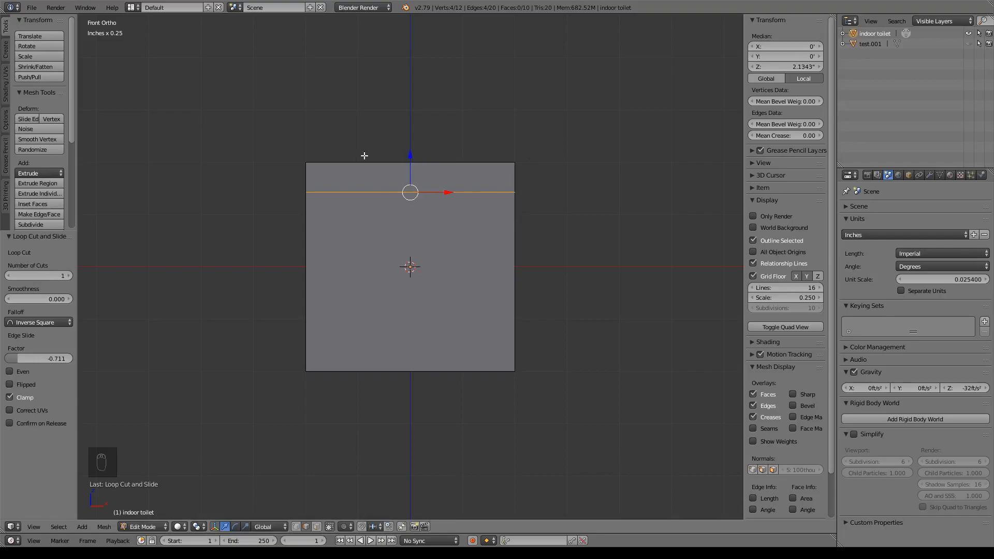
Step: Extrude the loop of side faces above the cut in place and scale it outward about 1.16 in X and Y only
{"action": "key", "text": "a"}
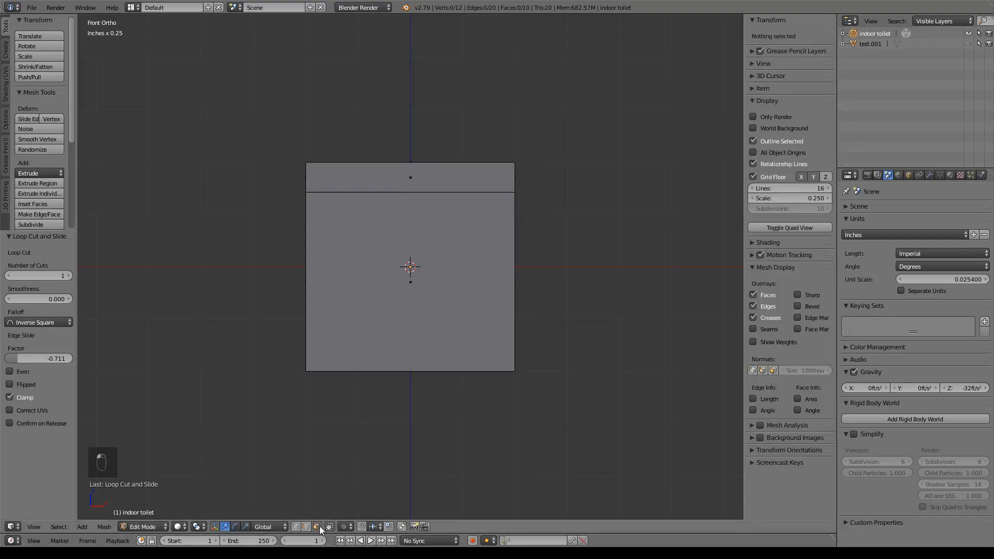
{"action": "right_click", "coordinate": [512, 177], "text": "alt"}
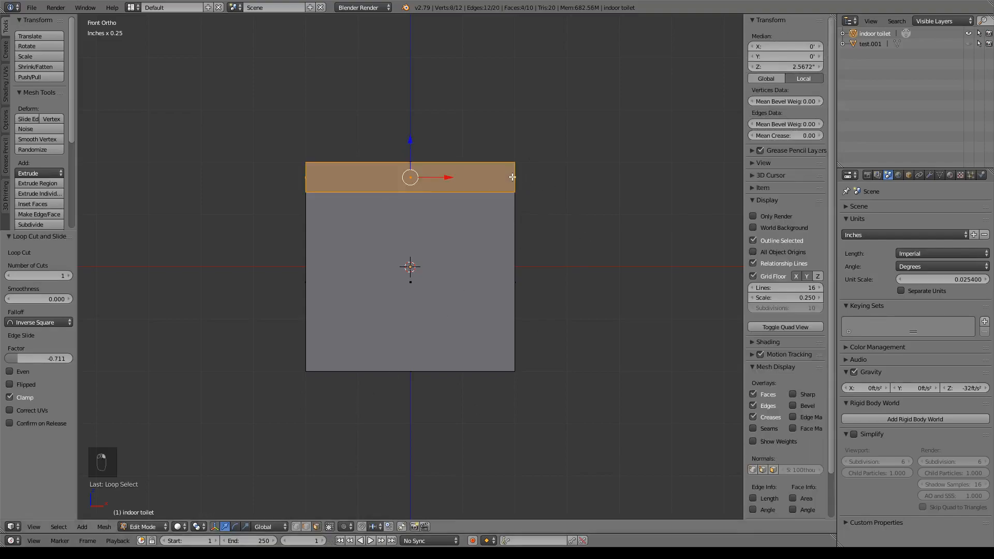
{"action": "middle_click_drag", "start_coordinate": [558, 181], "coordinate": [461, 237]}
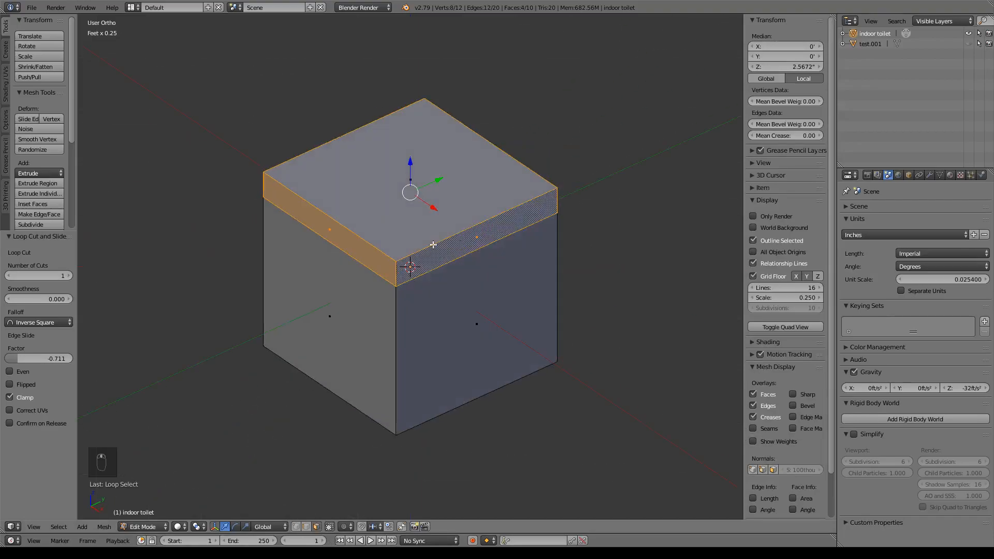
{"action": "key", "text": "KP_1"}
{"action": "key", "text": "e"}
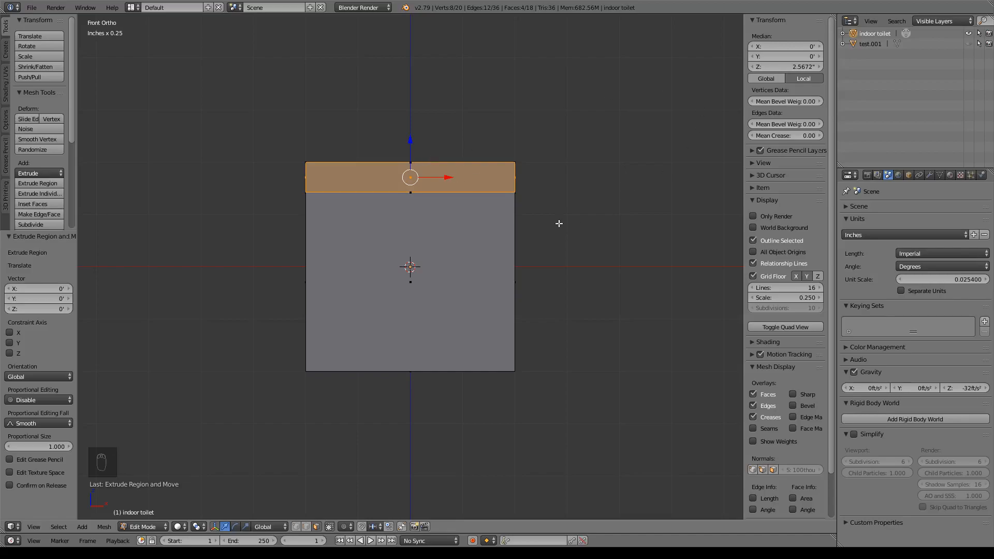
{"action": "key", "text": "s"}
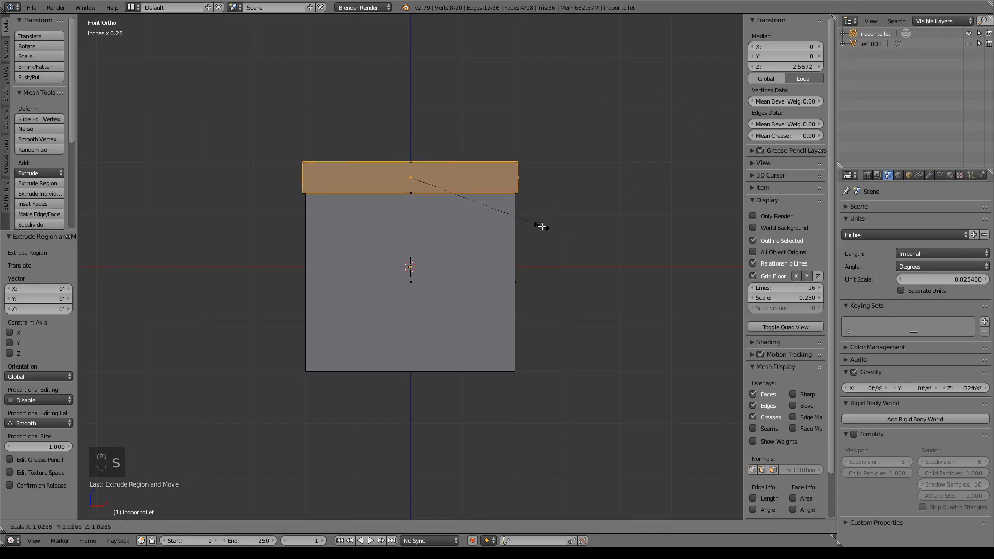
{"action": "key", "text": "shift+z"}
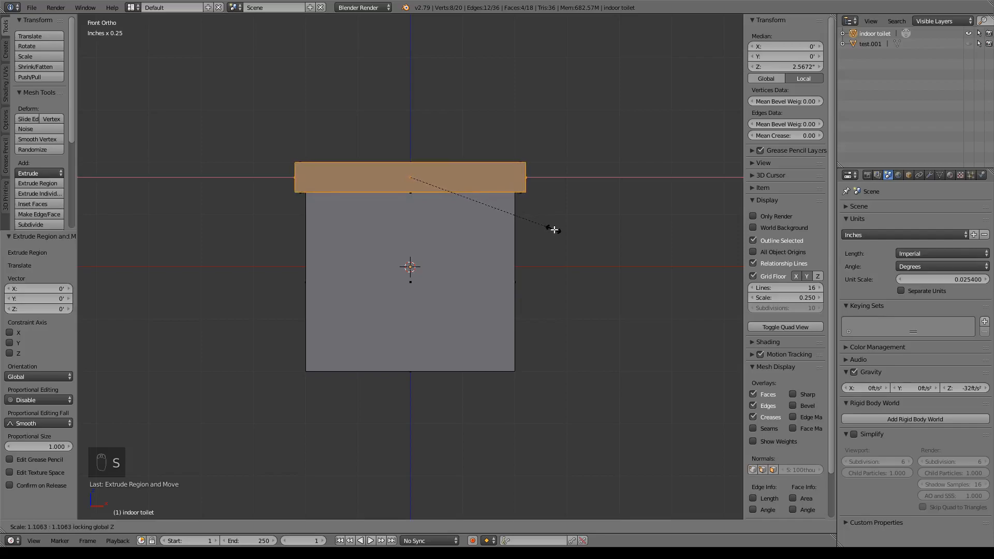
{"action": "left_click", "coordinate": [561, 231]}
Step: Scale the whole mesh down to about 0.87 in X and Y only, keeping its height
{"action": "middle_click_drag", "start_coordinate": [605, 177], "coordinate": [596, 132]}
{"action": "scroll", "coordinate": [553, 219], "scroll_direction": "up", "scroll_amount": 1}
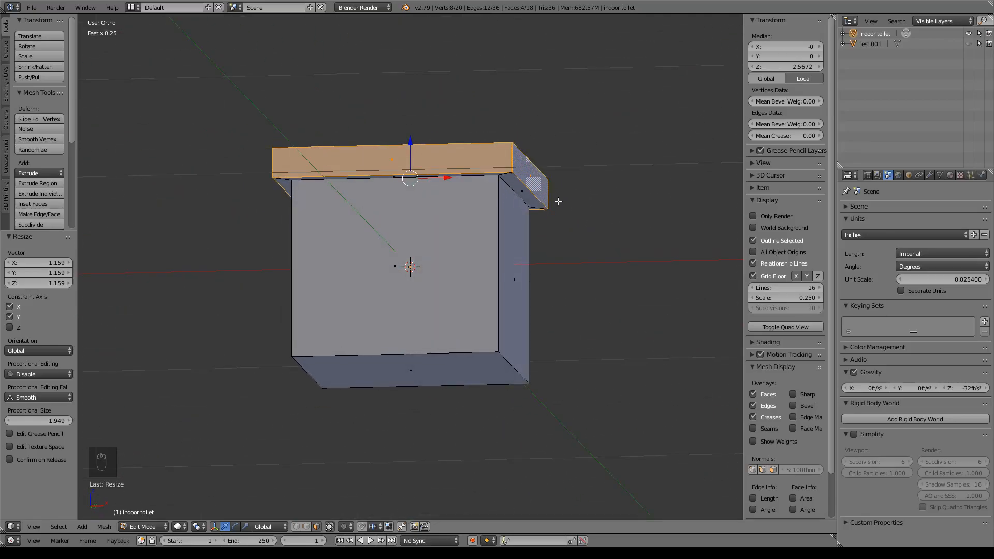
{"action": "key", "text": "KP_1"}
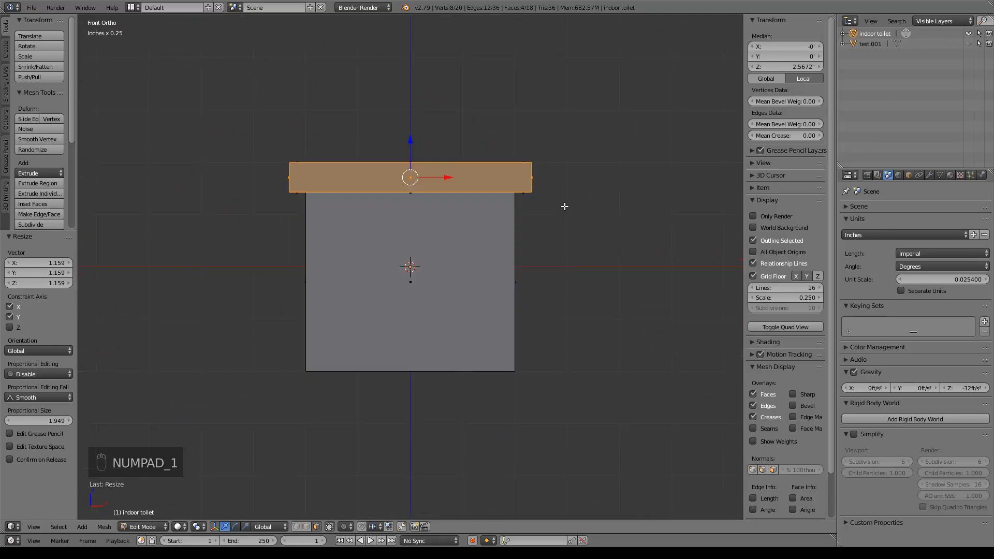
{"action": "key", "text": "a"}
{"action": "key", "text": "a"}
{"action": "key", "text": "a"}
{"action": "key", "text": "a"}
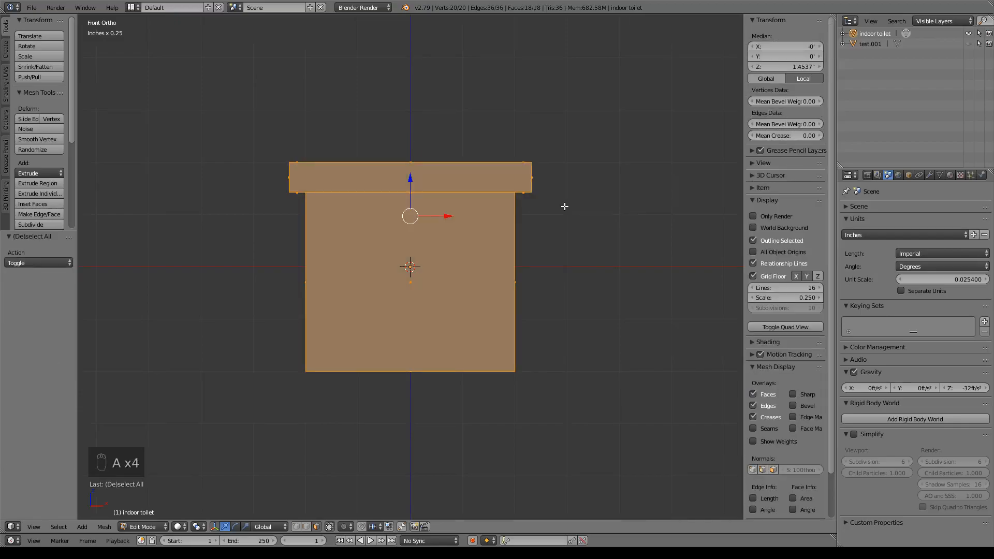
{"action": "key", "text": "s"}
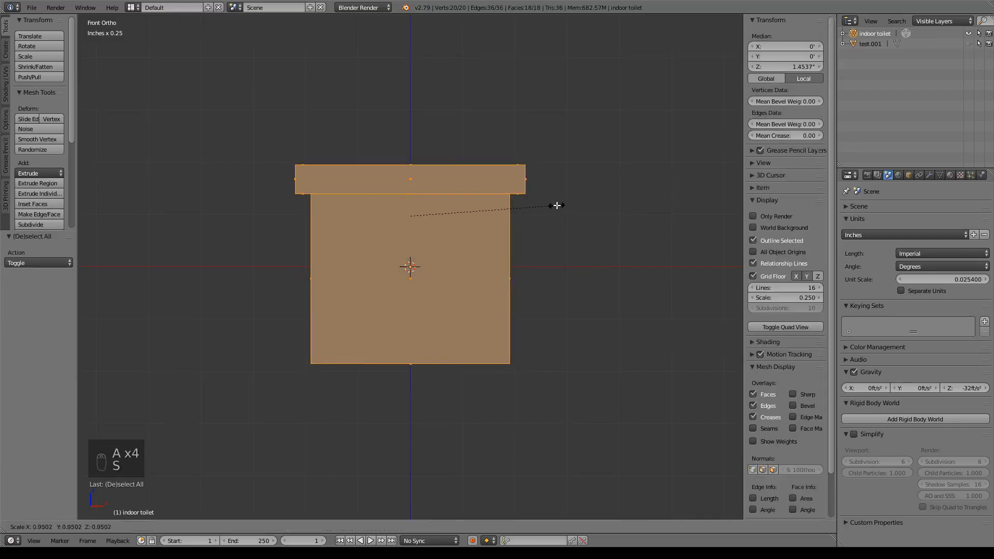
{"action": "key", "text": "shift+z"}
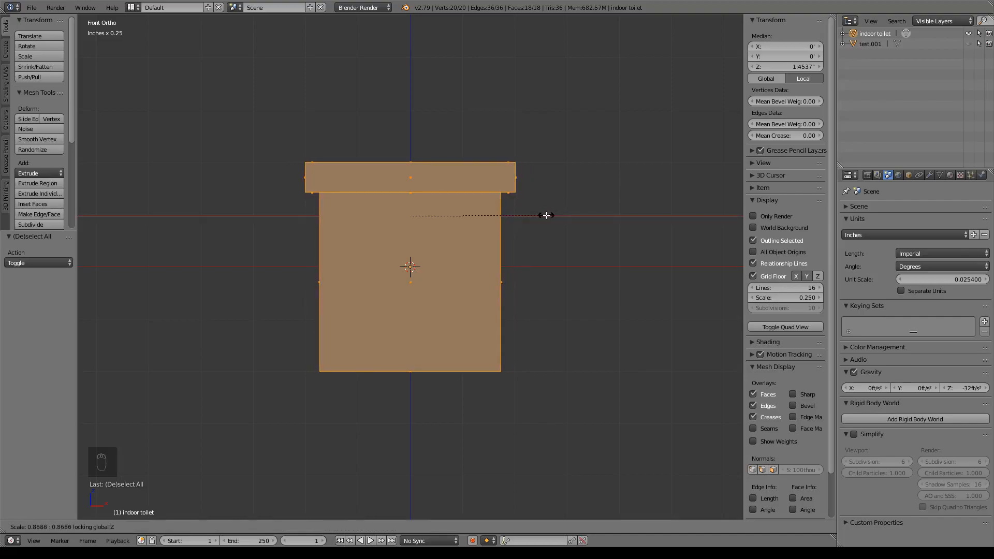
{"action": "left_click", "coordinate": [546, 215]}
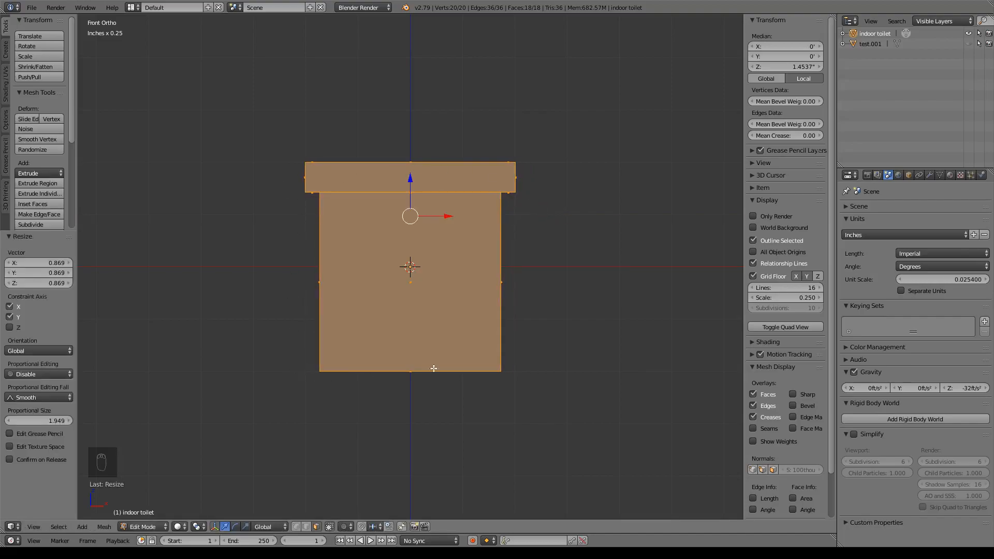
Step: Add two evenly spaced vertical loop cuts through the front face of the toilet mesh, leaving them unslid
{"action": "middle_click_drag", "start_coordinate": [344, 147], "coordinate": [322, 177]}
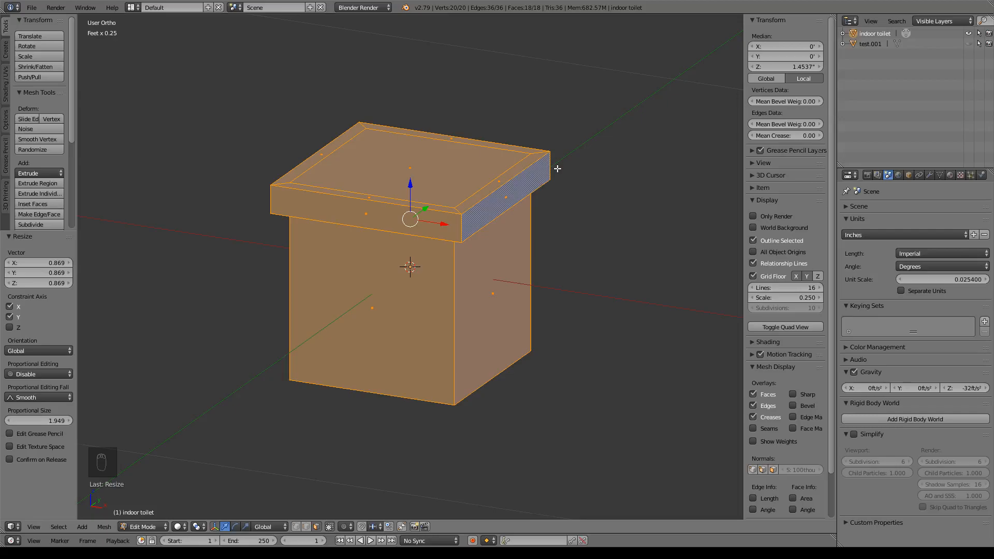
{"action": "key", "text": "KP_1"}
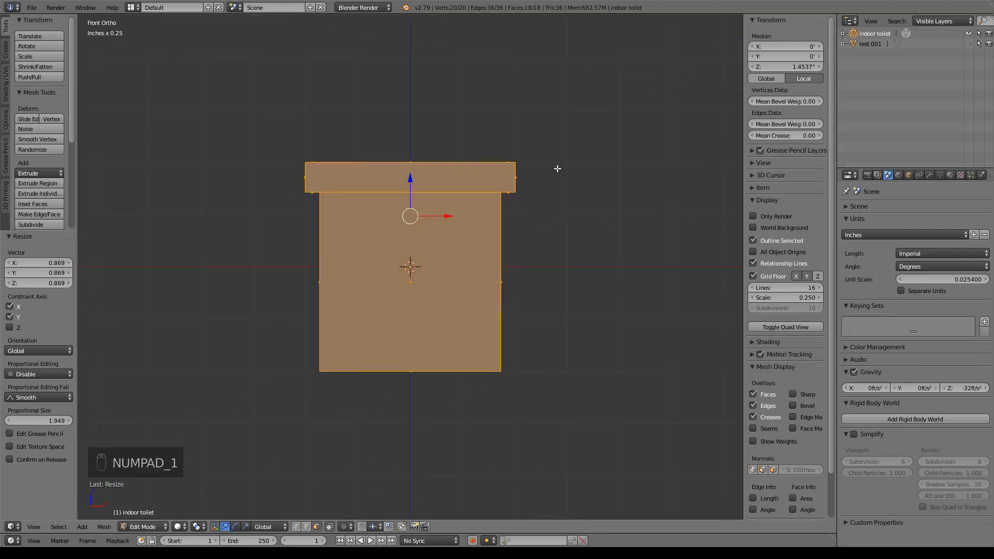
{"action": "key", "text": "ctrl+r"}
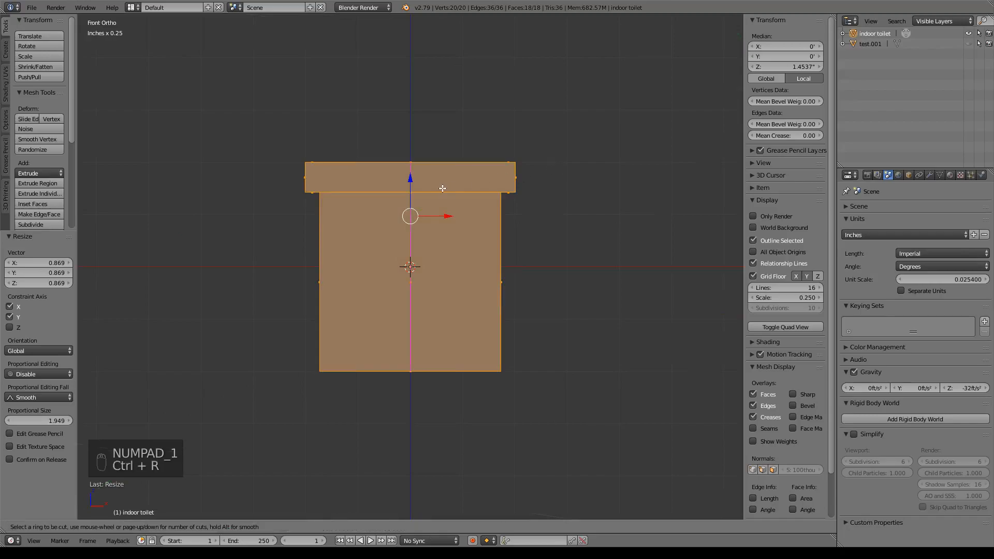
{"action": "scroll", "coordinate": [440, 188], "scroll_direction": "up", "scroll_amount": 1}
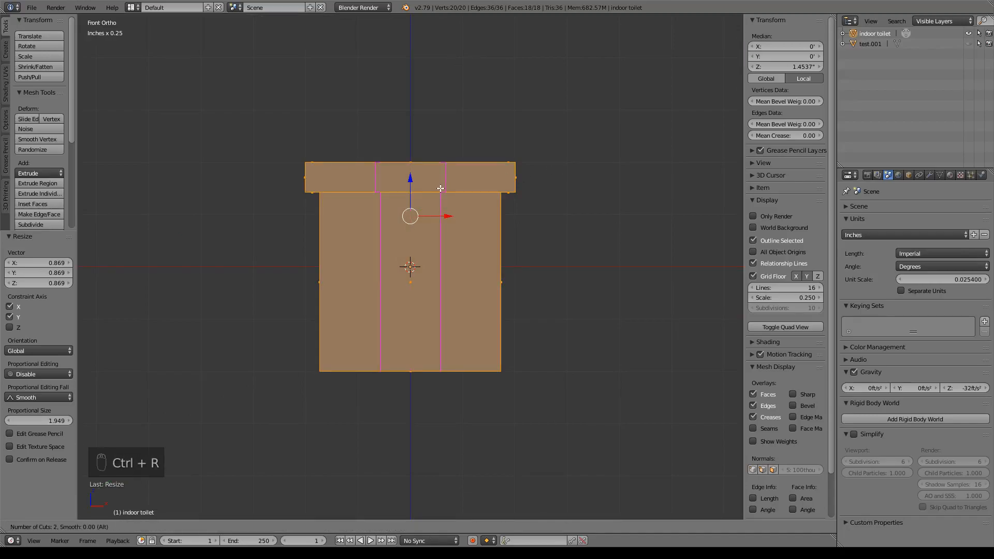
{"action": "left_click", "coordinate": [440, 188]}
{"action": "right_click", "coordinate": [441, 188]}
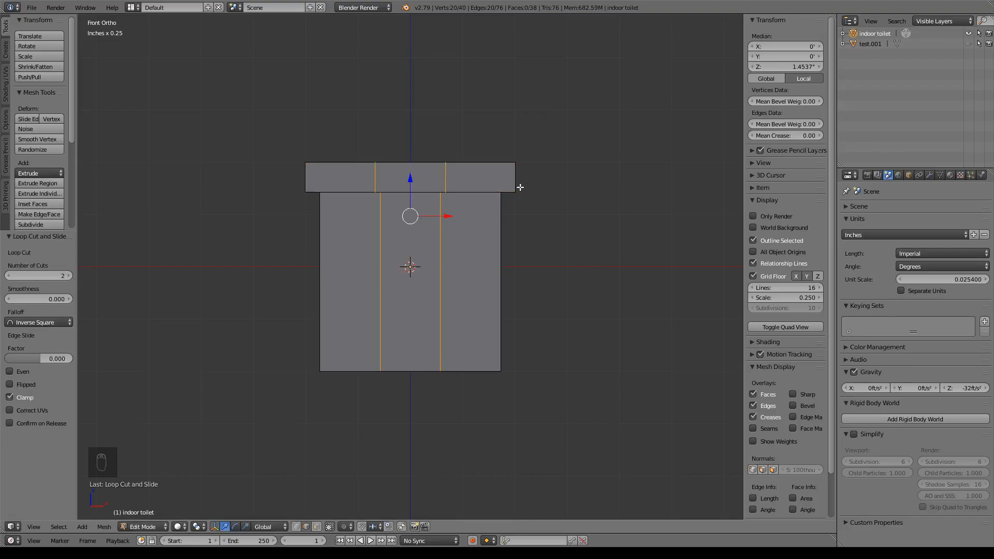
Step: Straighten the +X side vertical edge loop by scaling it to 0 along X
{"action": "middle_click_drag", "start_coordinate": [522, 194], "coordinate": [432, 176]}
{"action": "right_click", "coordinate": [448, 169], "text": "alt"}
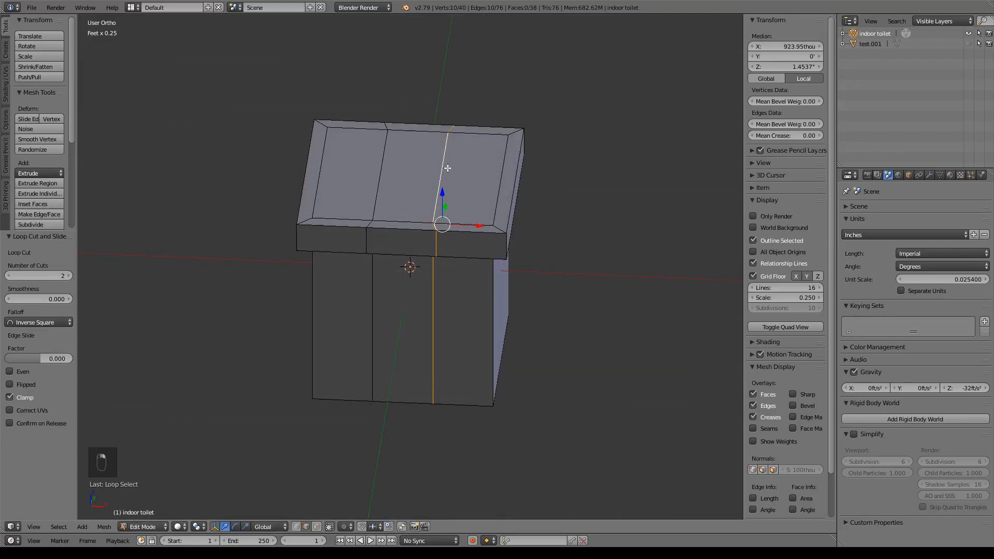
{"action": "key", "text": "KP_7"}
{"action": "scroll", "coordinate": [436, 173], "scroll_direction": "up", "scroll_amount": 4}
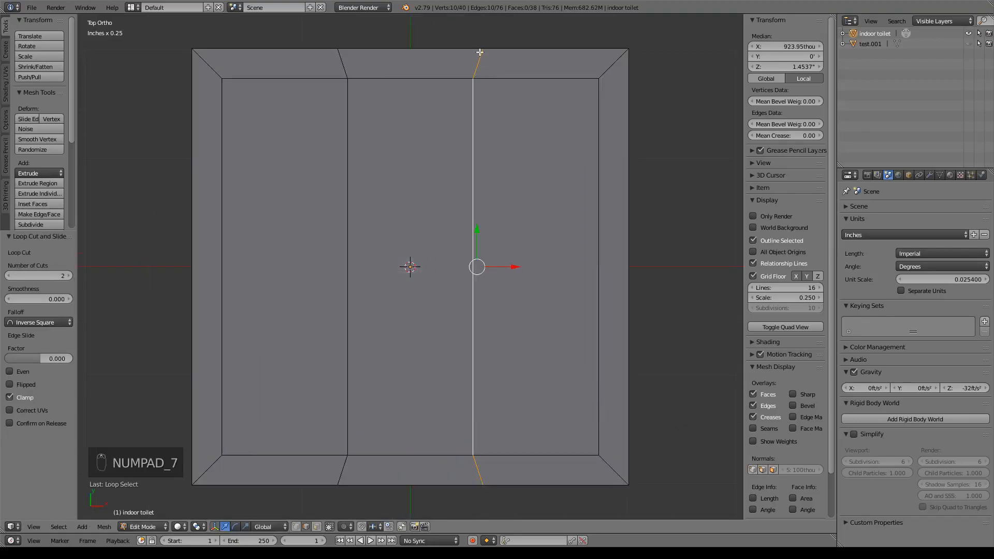
{"action": "middle_click_drag", "start_coordinate": [602, 348], "coordinate": [563, 350], "text": "shift"}
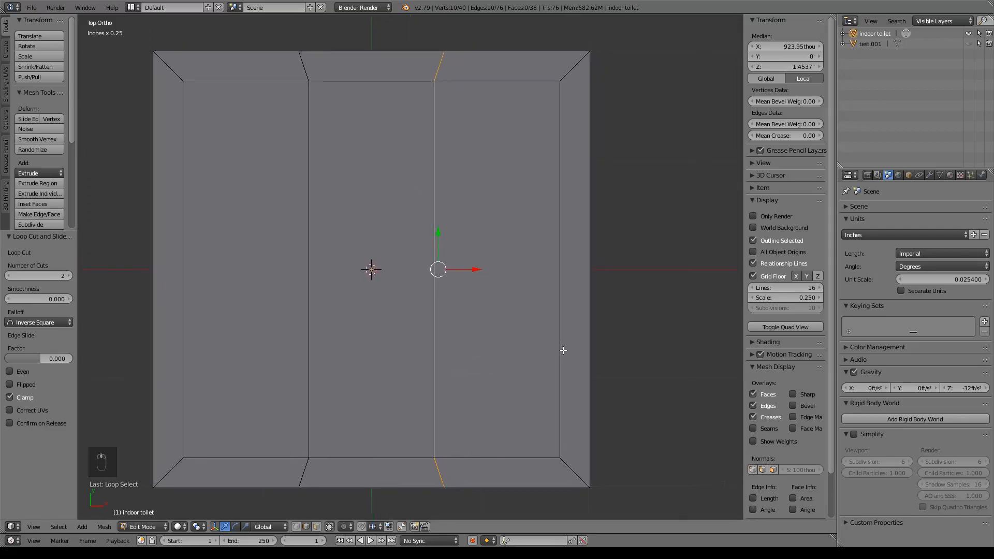
{"action": "key", "text": "s"}
{"action": "key", "text": "x"}
{"action": "key", "text": "0"}
{"action": "key", "text": "Return"}
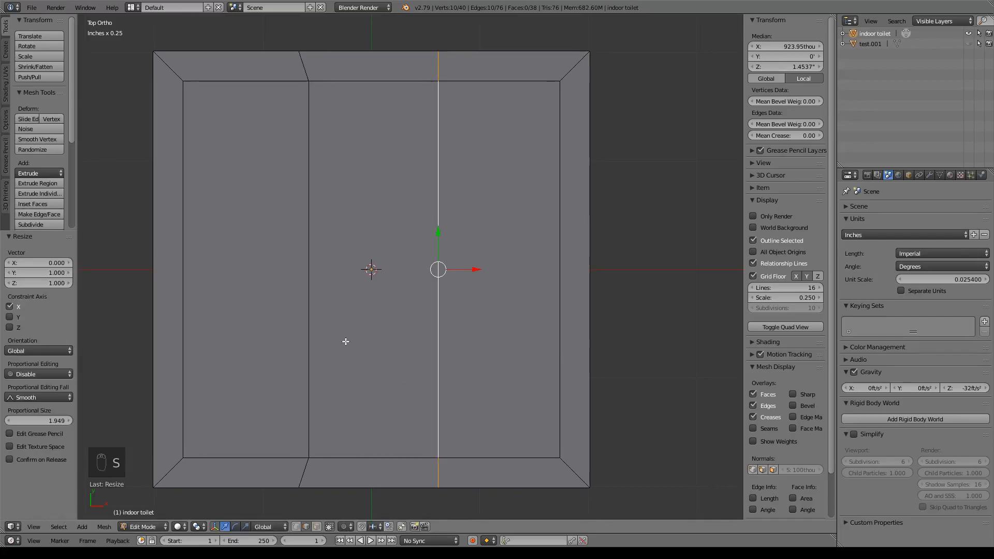
Step: Select the matching edge loop on the -X side and flatten it with an X scale of 0
{"action": "right_click", "coordinate": [310, 321], "text": "alt"}
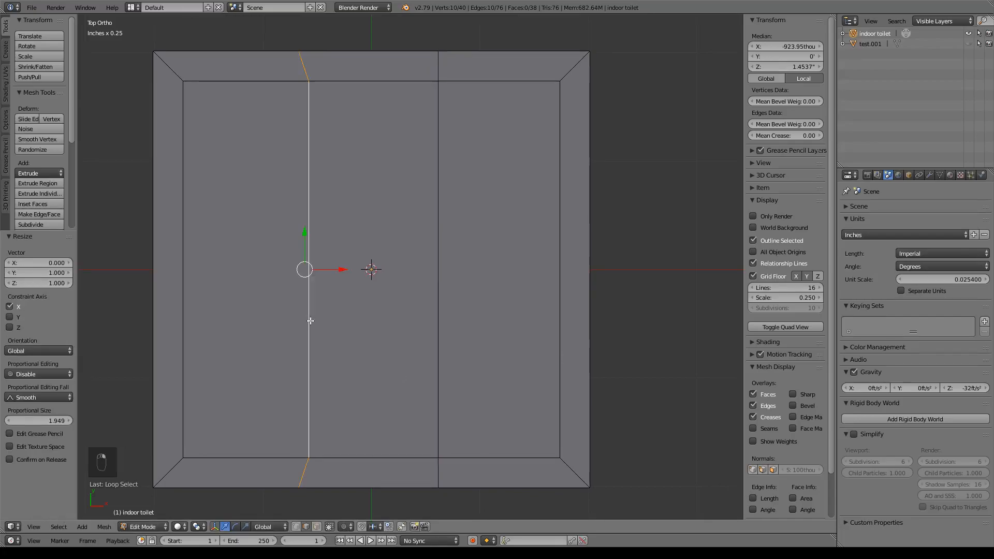
{"action": "key", "text": "s"}
{"action": "key", "text": "x"}
{"action": "key", "text": "0"}
{"action": "key", "text": "Return"}
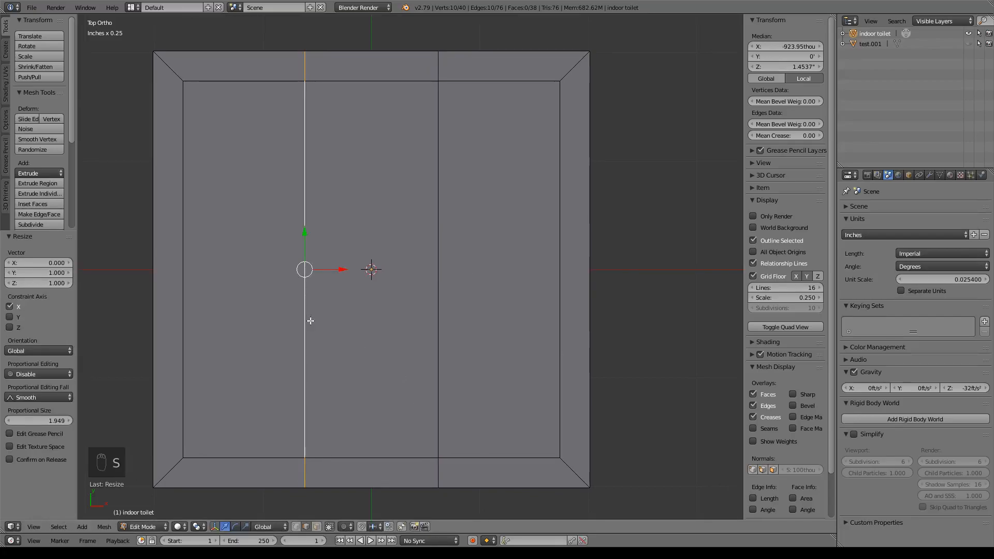
Step: Move the two straightened loops outward along X, the -X one by about -14.3 thou and the +X one by about 8.36 thou
{"action": "key", "text": "KP_1"}
{"action": "middle_click_drag", "start_coordinate": [308, 321], "coordinate": [363, 284], "text": "shift"}
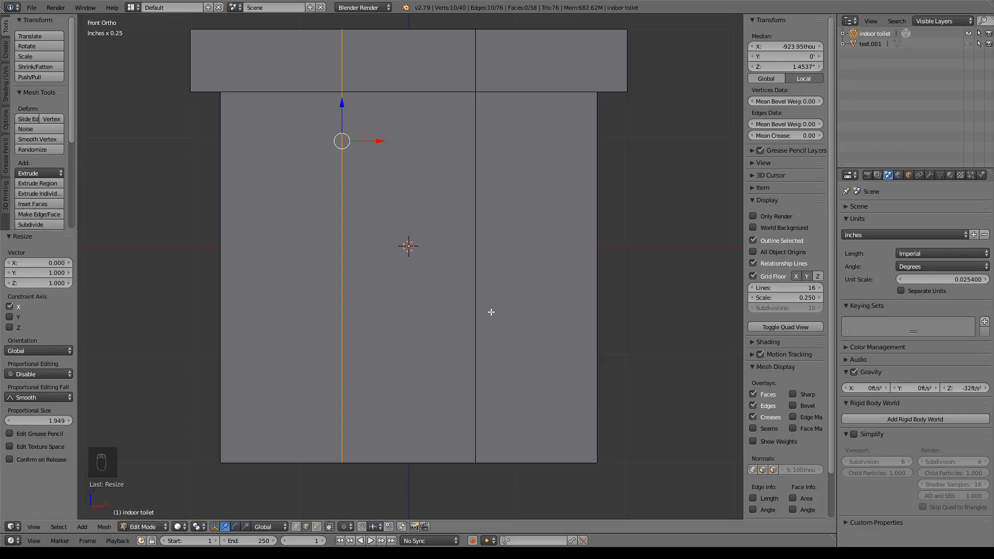
{"action": "left_click_drag", "start_coordinate": [382, 141], "coordinate": [376, 141]}
{"action": "right_click", "coordinate": [478, 164], "text": "alt"}
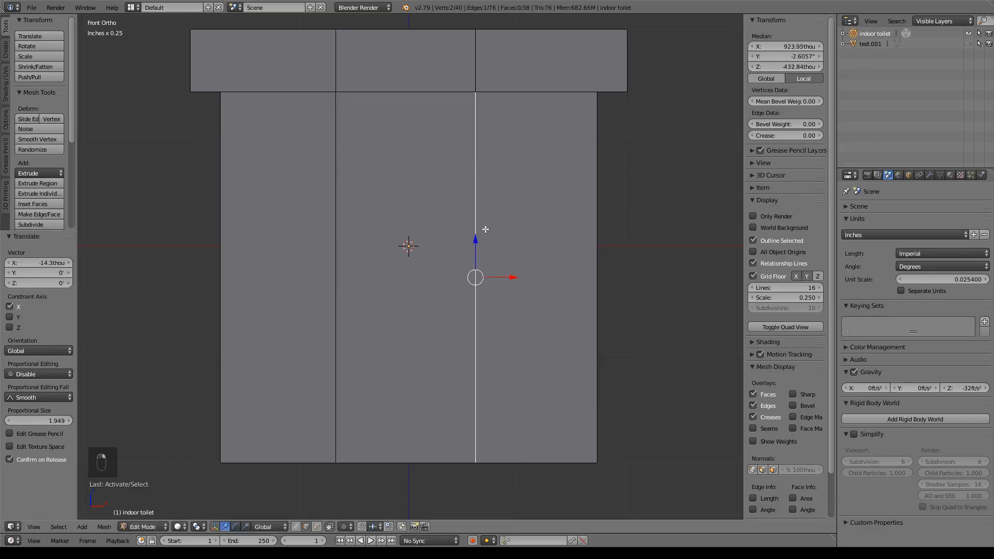
{"action": "left_click_drag", "start_coordinate": [515, 141], "coordinate": [520, 141]}
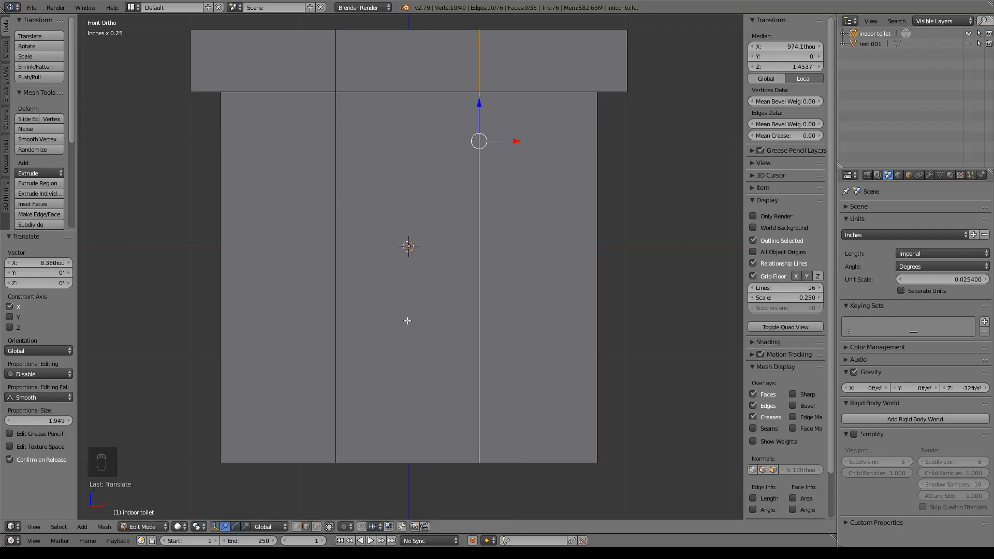
Step: Add two evenly spaced loop cuts across the top, running perpendicular to the existing pair, without sliding them
{"action": "middle_click_drag", "start_coordinate": [591, 225], "coordinate": [491, 326]}
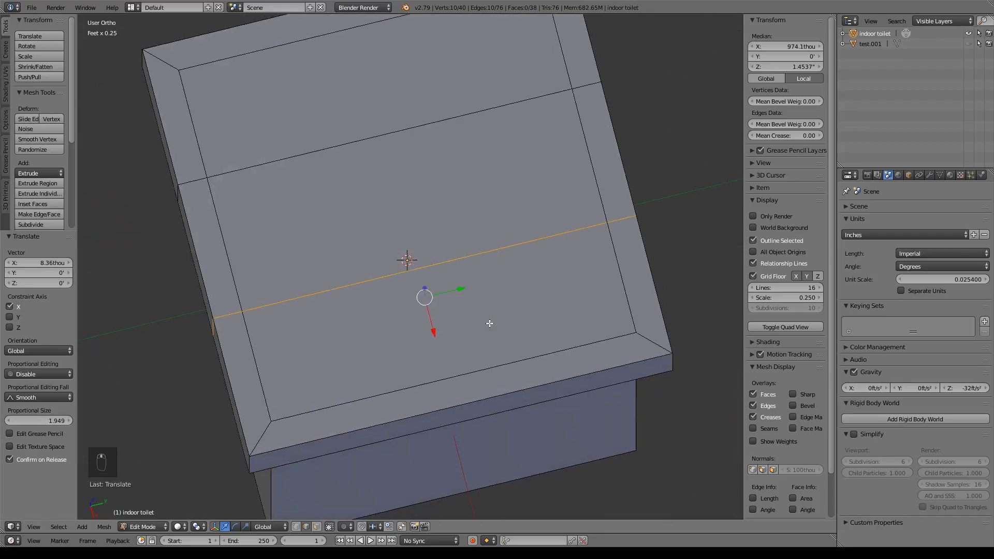
{"action": "key", "text": "KP_7"}
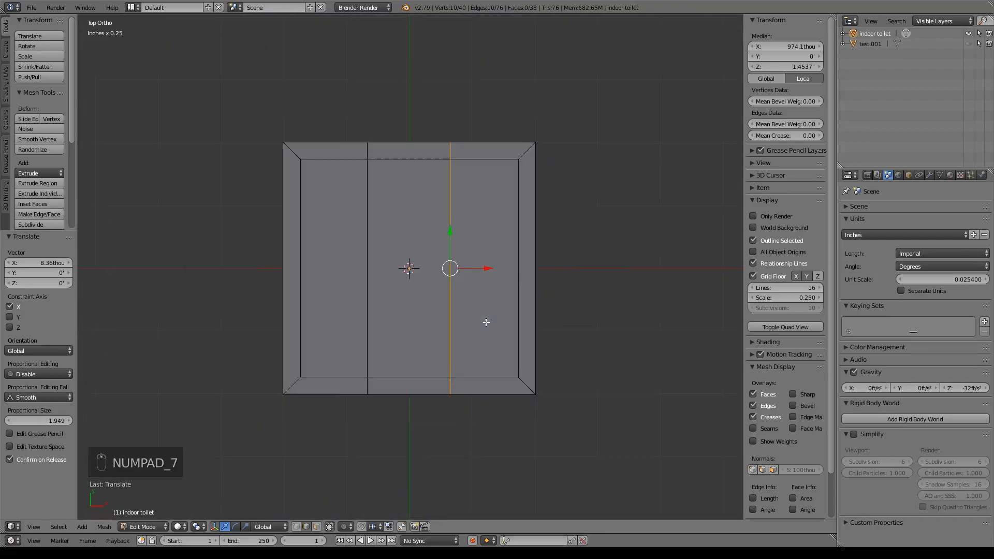
{"action": "key", "text": "ctrl+r"}
{"action": "scroll", "coordinate": [549, 268], "scroll_direction": "up", "scroll_amount": 1}
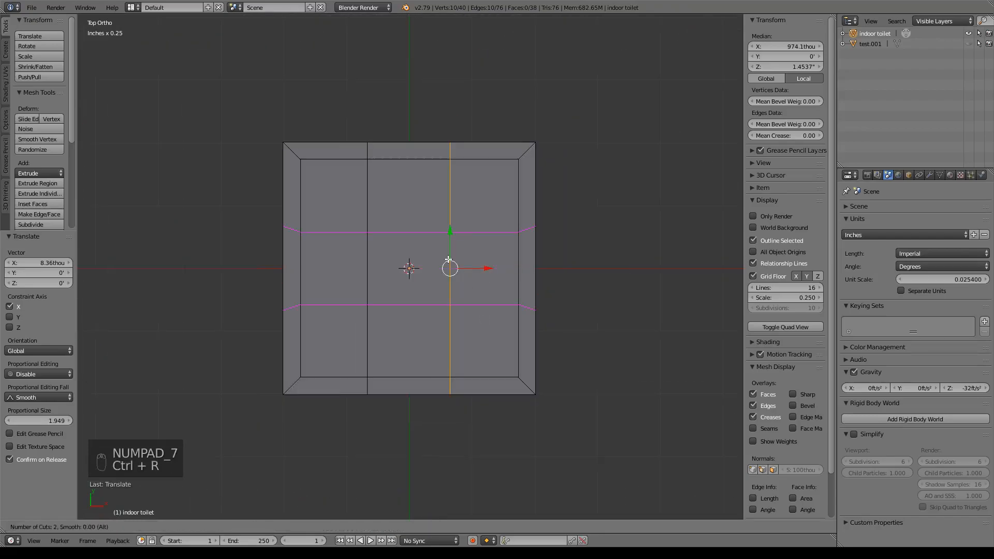
{"action": "left_click", "coordinate": [549, 268]}
{"action": "right_click", "coordinate": [548, 268]}
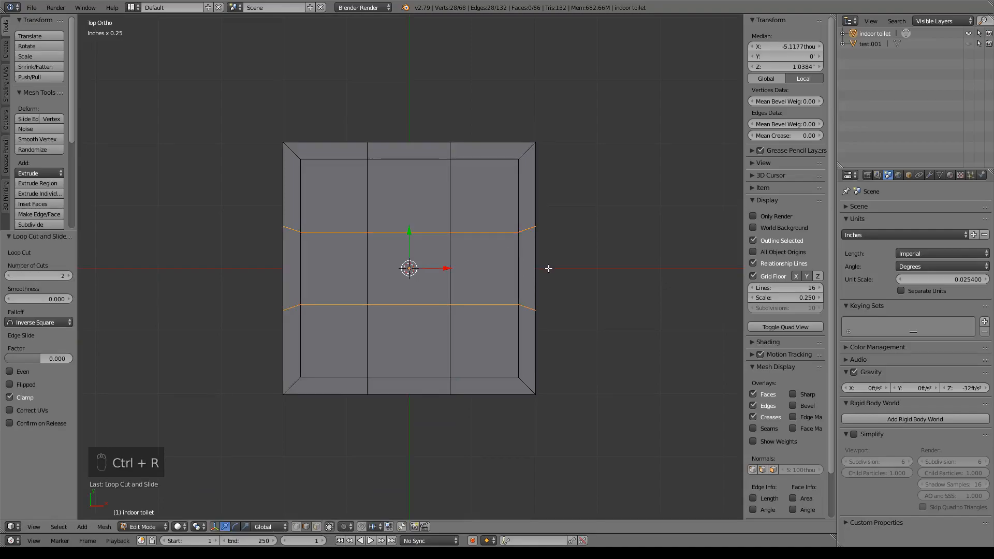
Step: Straighten the front and rear crosswise edge loops by scaling each one to 0 along Y
{"action": "middle_click_drag", "start_coordinate": [548, 273], "coordinate": [464, 208]}
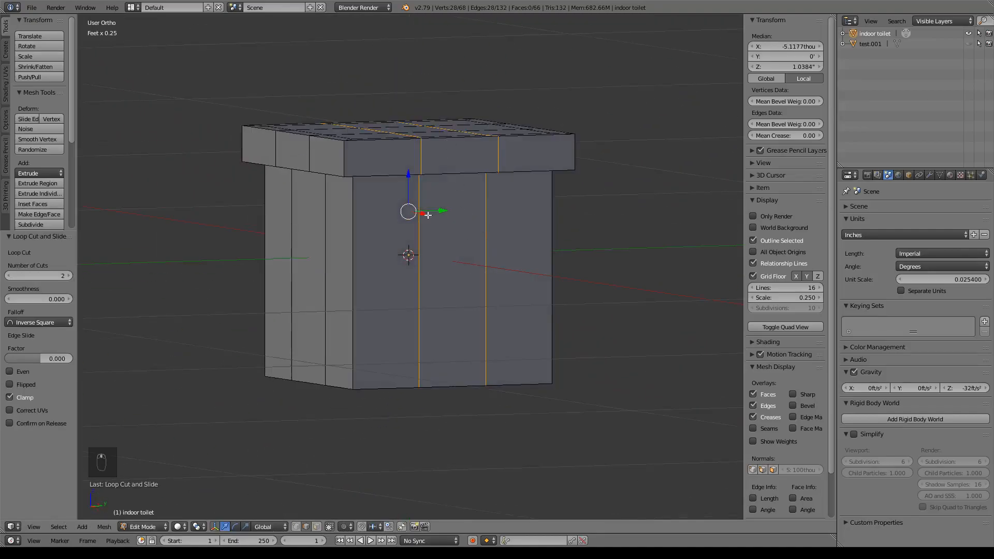
{"action": "middle_click_drag", "start_coordinate": [271, 281], "coordinate": [387, 292]}
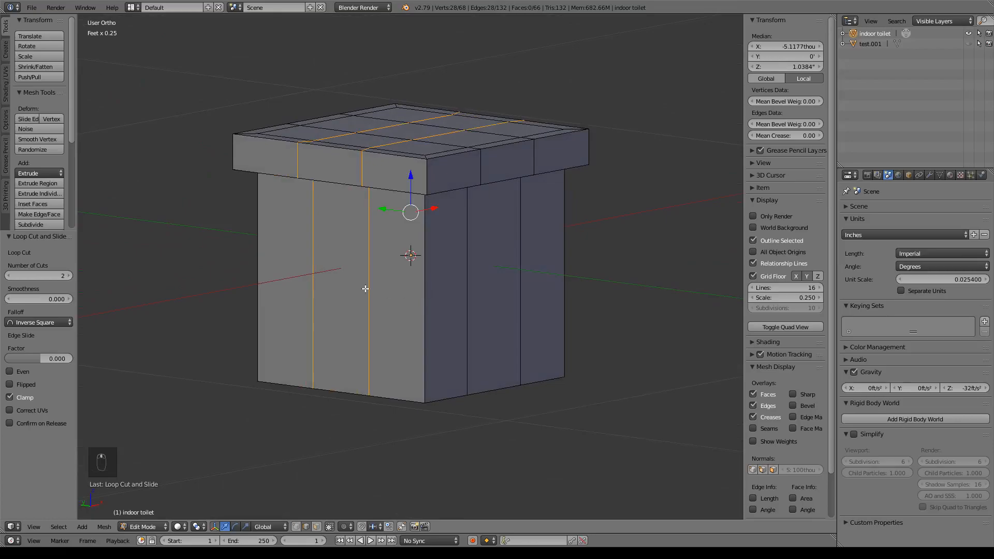
{"action": "middle_click_drag", "start_coordinate": [510, 219], "coordinate": [469, 273]}
{"action": "right_click", "coordinate": [471, 286], "text": "alt"}
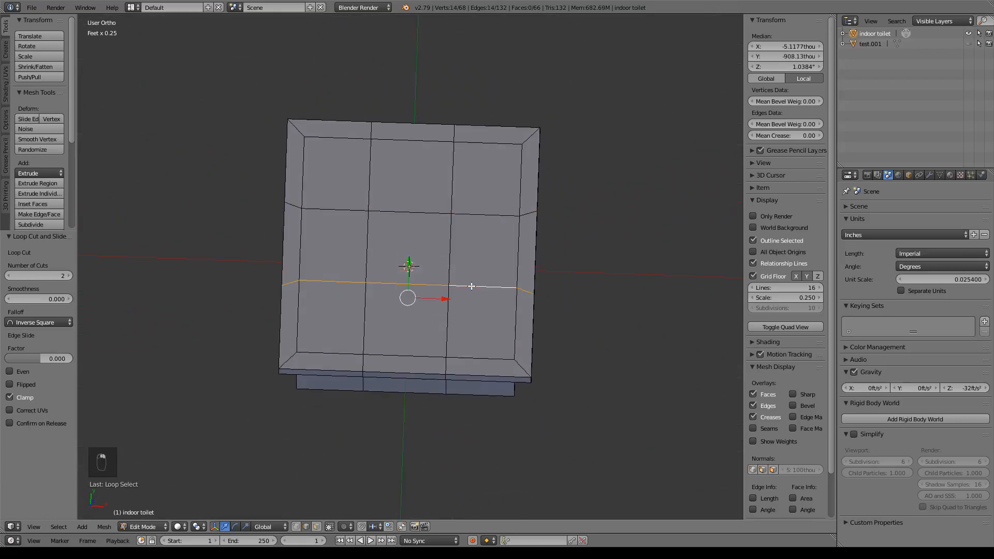
{"action": "key", "text": "KP_7"}
{"action": "type", "text": "sy0"}
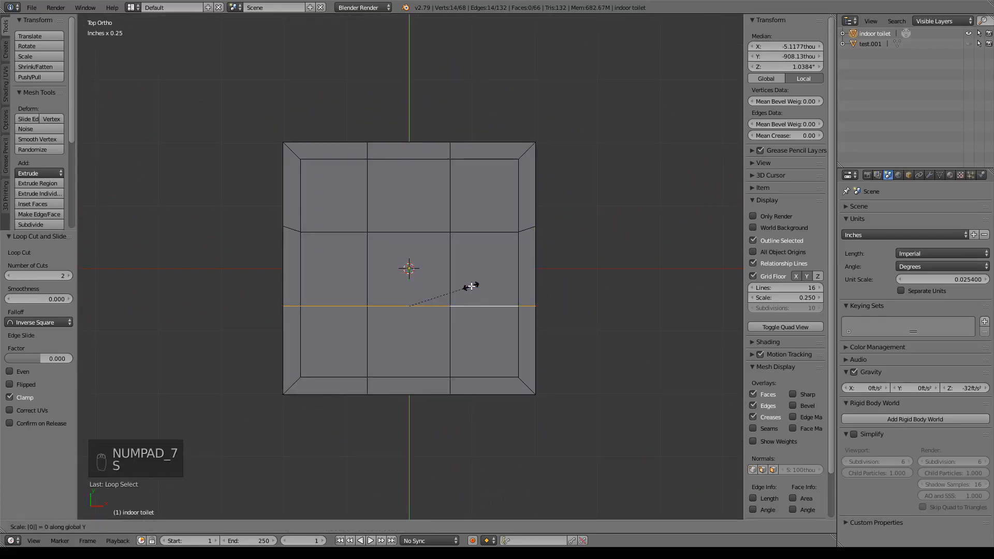
{"action": "key", "text": "Return"}
{"action": "right_click", "coordinate": [474, 225], "text": "alt"}
{"action": "type", "text": "sy0"}
{"action": "key", "text": "Return"}
Step: Nudge the rear crosswise loop slightly outward along Y and move the front one about -25.1 thou along Y
{"action": "scroll", "coordinate": [482, 220], "scroll_direction": "up", "scroll_amount": 3}
{"action": "key", "text": "g"}
{"action": "key", "text": "y"}
{"action": "left_click_drag", "start_coordinate": [407, 164], "coordinate": [407, 161]}
{"action": "right_click", "coordinate": [420, 331]}
{"action": "left_click_drag", "start_coordinate": [408, 299], "coordinate": [416, 309]}
{"action": "key", "text": "ctrl+z"}
{"action": "right_click", "coordinate": [407, 336], "text": "alt"}
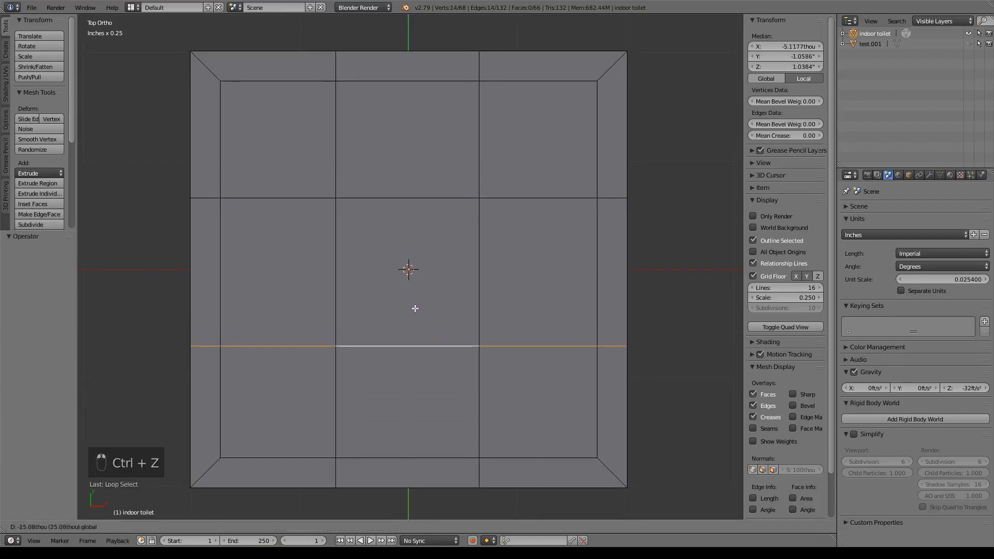
Step: Add two loop cuts inside the centre front strip and spread them apart by scaling about 2.506 along X
{"action": "middle_click_drag", "start_coordinate": [548, 299], "coordinate": [382, 257], "text": "shift"}
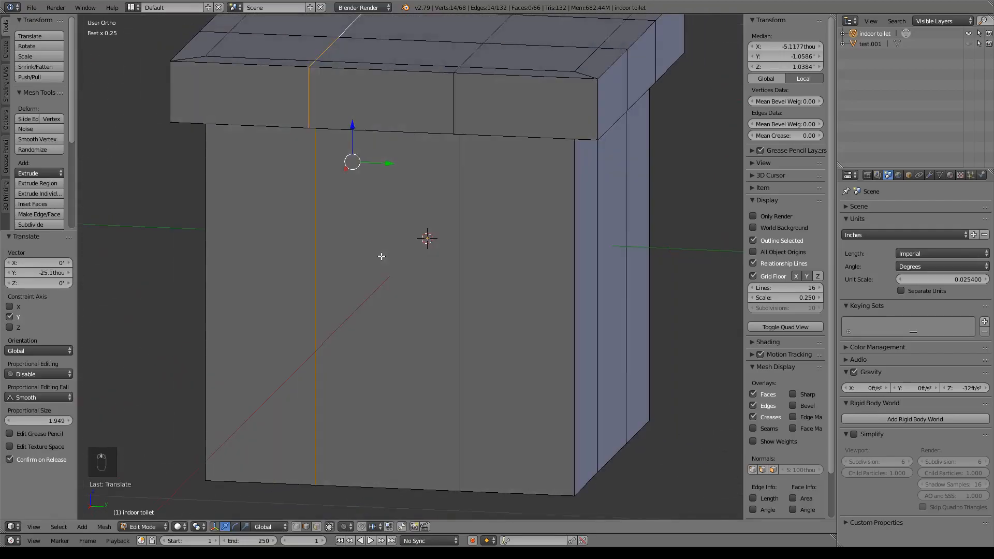
{"action": "key", "text": "KP_1"}
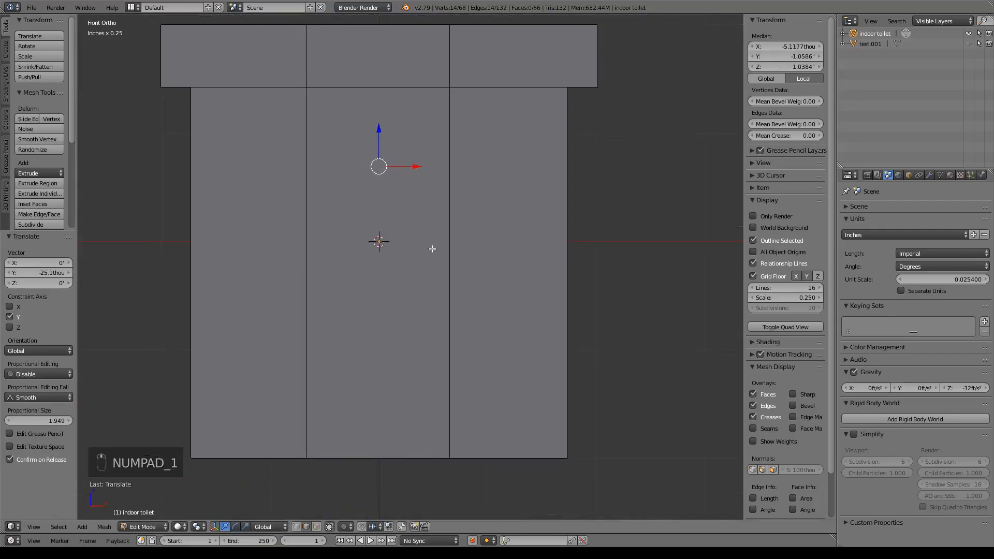
{"action": "key", "text": "ctrl+r"}
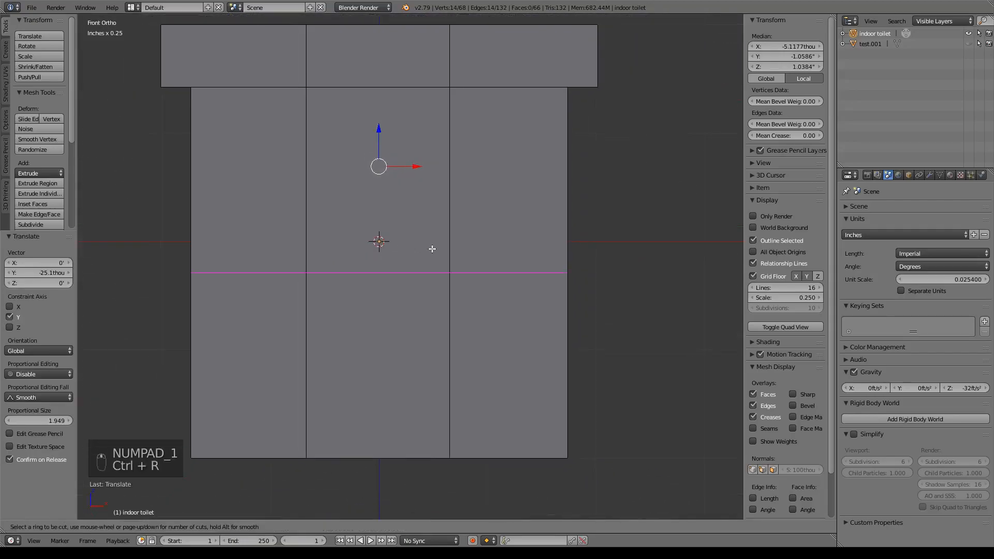
{"action": "scroll", "coordinate": [398, 70], "scroll_direction": "up", "scroll_amount": 1}
{"action": "left_click", "coordinate": [398, 69]}
{"action": "right_click", "coordinate": [399, 70]}
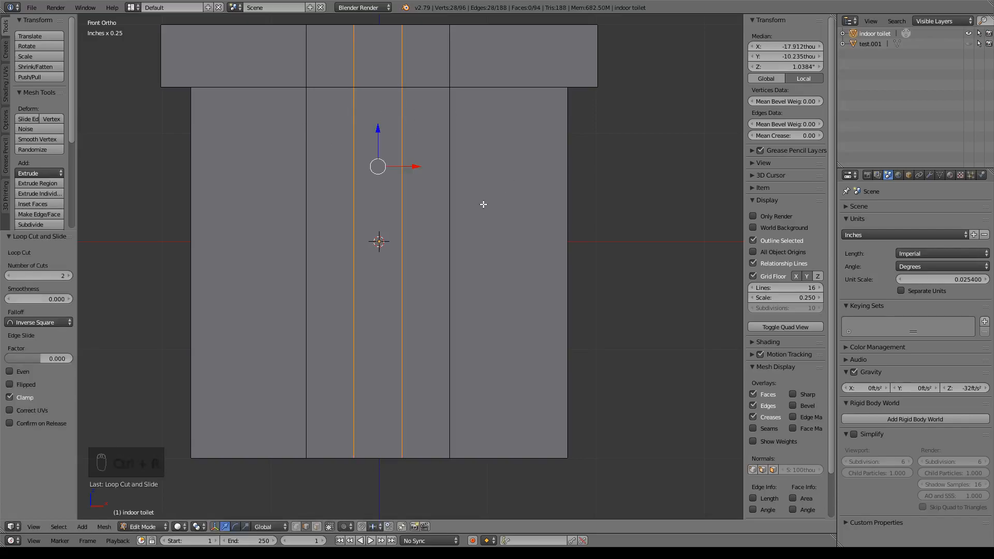
{"action": "key", "text": "s"}
{"action": "key", "text": "x"}
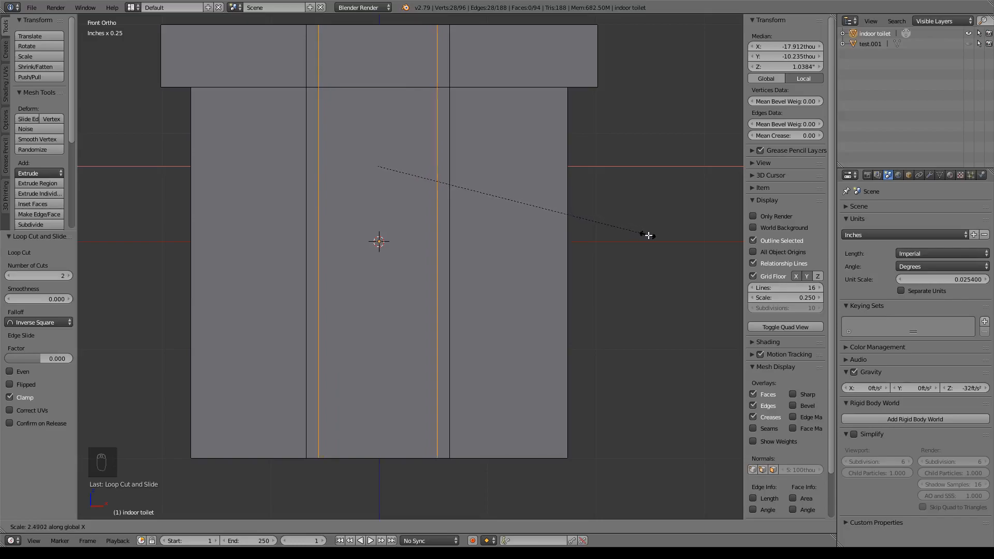
{"action": "left_click", "coordinate": [647, 236]}
{"action": "middle_click_drag", "start_coordinate": [536, 259], "coordinate": [509, 278], "text": "shift"}
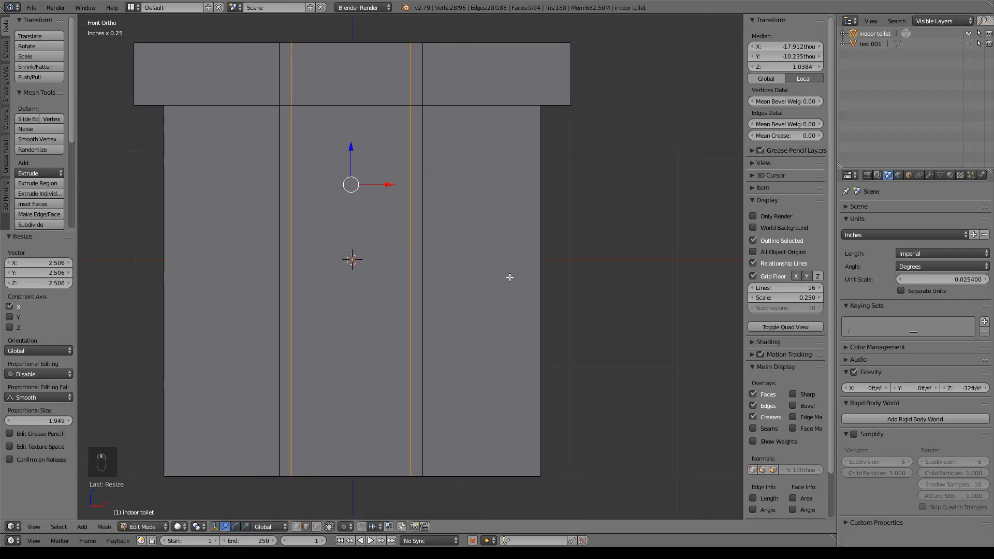
Step: Add a loop cut just outside the centre strip on the +X side, slid by about 0.788, and straighten it with an X scale of 0
{"action": "key", "text": "ctrl+r"}
{"action": "left_click", "coordinate": [486, 102]}
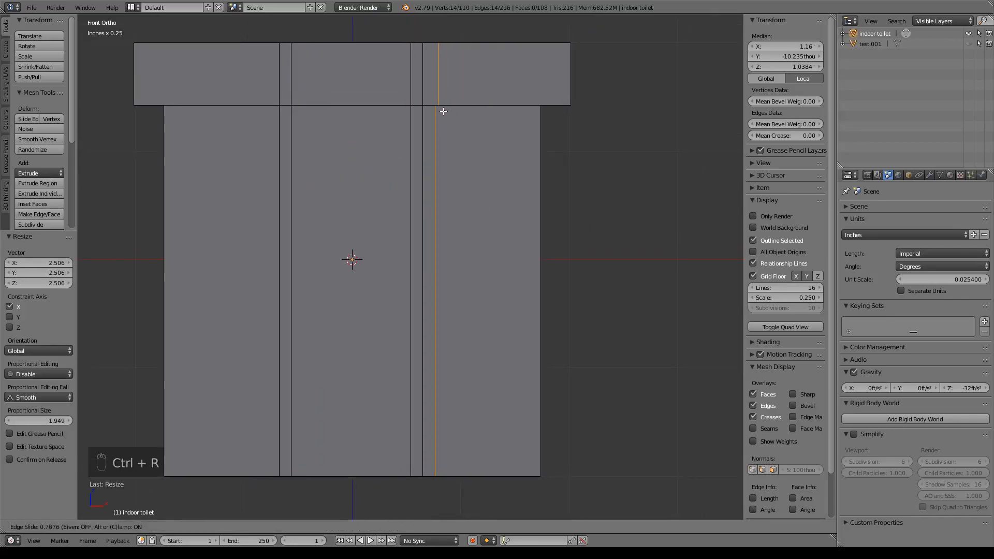
{"action": "left_click", "coordinate": [444, 110]}
{"action": "key", "text": "KP_7"}
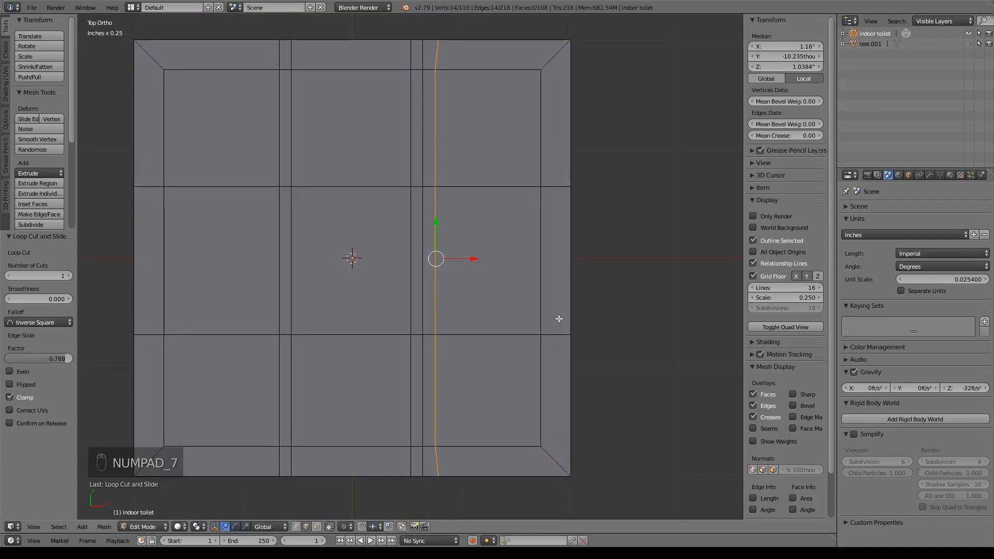
{"action": "key", "text": "s"}
{"action": "key", "text": "x"}
{"action": "key", "text": "0"}
{"action": "key", "text": "Return"}
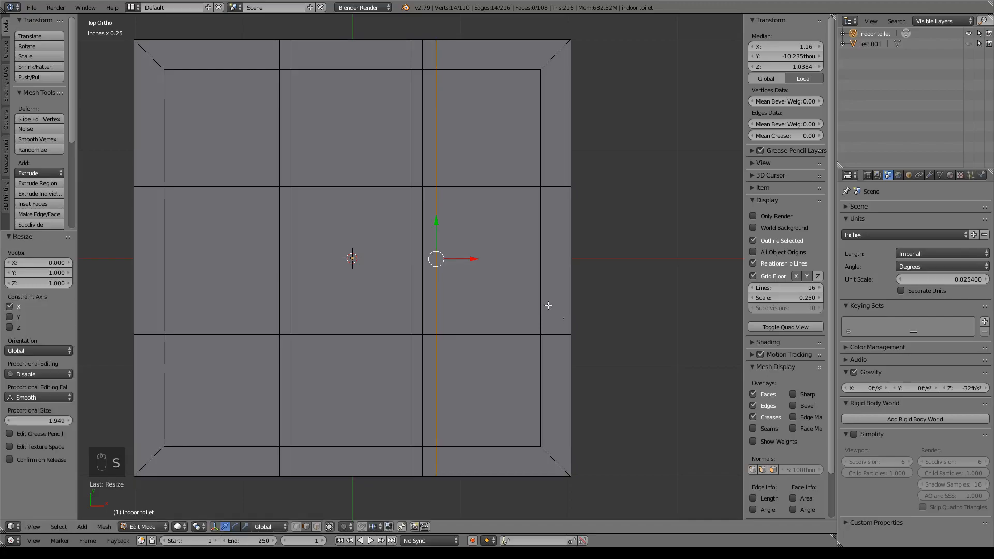
{"action": "left_click_drag", "start_coordinate": [474, 258], "coordinate": [472, 258]}
Step: Add a loop cut on the -X side, move it close to the centre strip, and straighten it with an X scale of 0
{"action": "middle_click_drag", "start_coordinate": [253, 329], "coordinate": [329, 324], "text": "shift"}
{"action": "key", "text": "ctrl+r"}
{"action": "left_click", "coordinate": [300, 183]}
{"action": "right_click", "coordinate": [343, 191]}
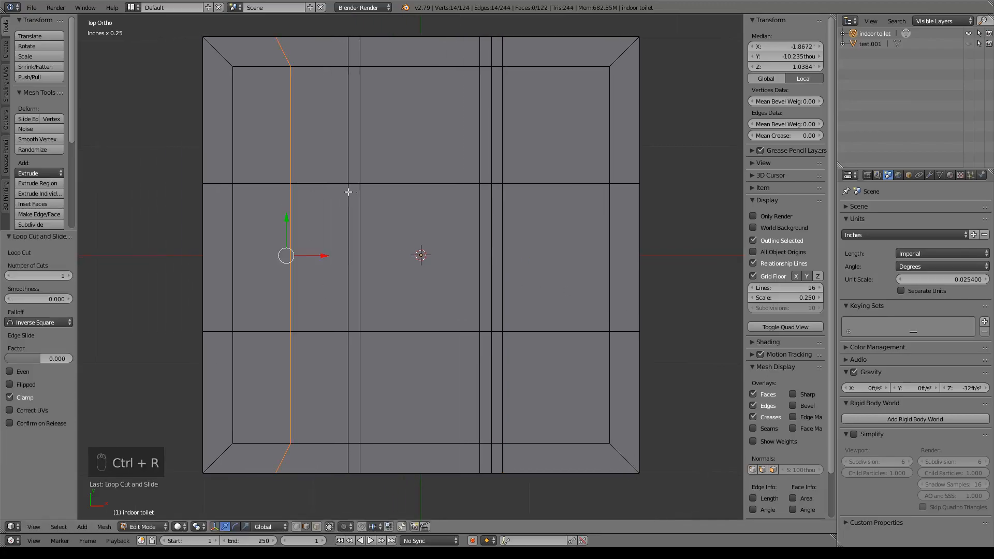
{"action": "left_click_drag", "start_coordinate": [320, 254], "coordinate": [382, 256]}
{"action": "key", "text": "s"}
{"action": "key", "text": "x"}
{"action": "key", "text": "0"}
{"action": "key", "text": "Return"}
Step: Add a crosswise loop cut behind the rear Y loop and slide it toward that loop by a factor of about 0.875
{"action": "key", "text": "ctrl+r"}
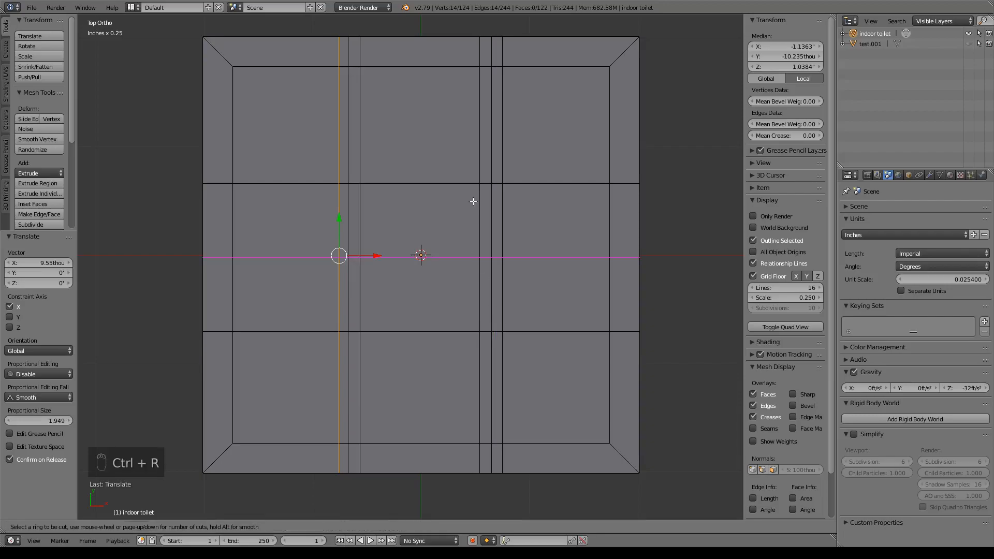
{"action": "left_click", "coordinate": [465, 161]}
{"action": "left_click", "coordinate": [475, 211]}
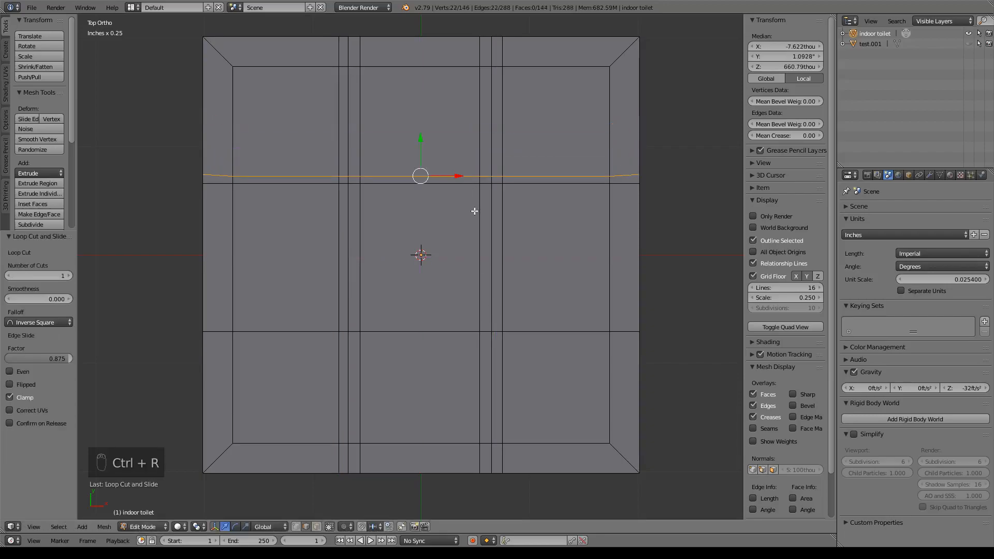
Step: Straighten the new crosswise loop behind the rear Y loop with a Y scale of 0
{"action": "key", "text": "s"}
{"action": "key", "text": "y"}
{"action": "key", "text": "0"}
{"action": "key", "text": "Return"}
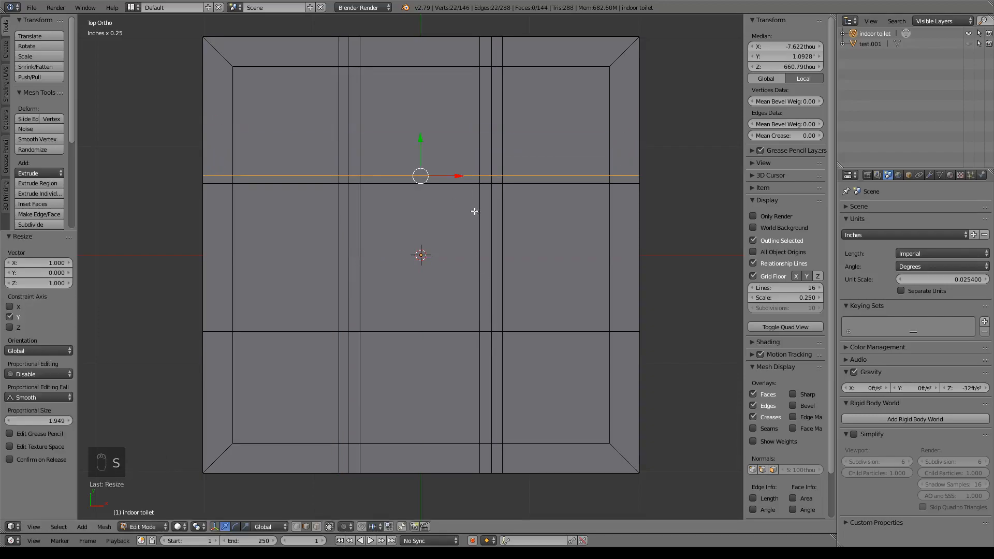
Step: Add two crosswise loop cuts across the central section and spread them apart by scaling about 2.689 along Y
{"action": "key", "text": "ctrl+r"}
{"action": "scroll", "coordinate": [464, 246], "scroll_direction": "up", "scroll_amount": 1}
{"action": "left_click", "coordinate": [464, 247]}
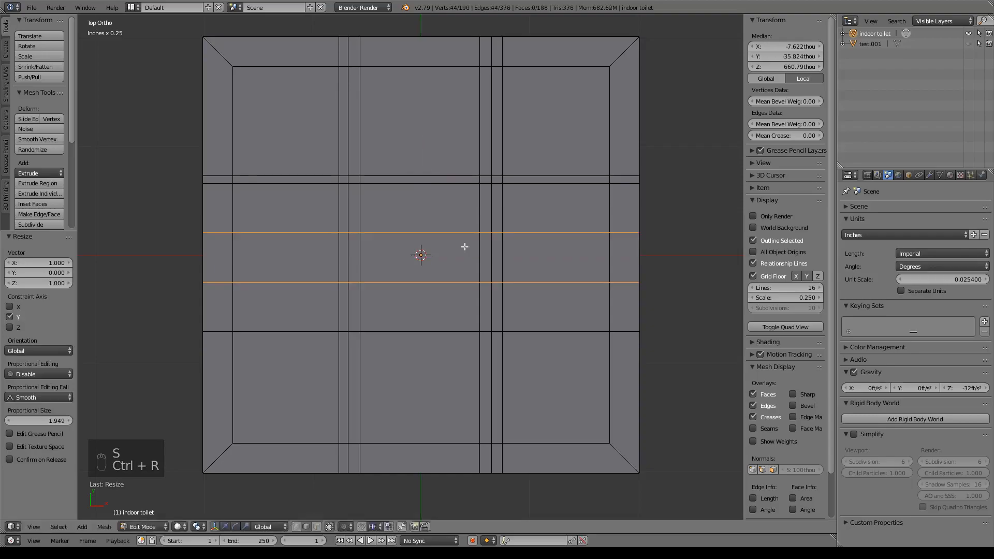
{"action": "right_click", "coordinate": [523, 260]}
{"action": "key", "text": "s"}
{"action": "key", "text": "y"}
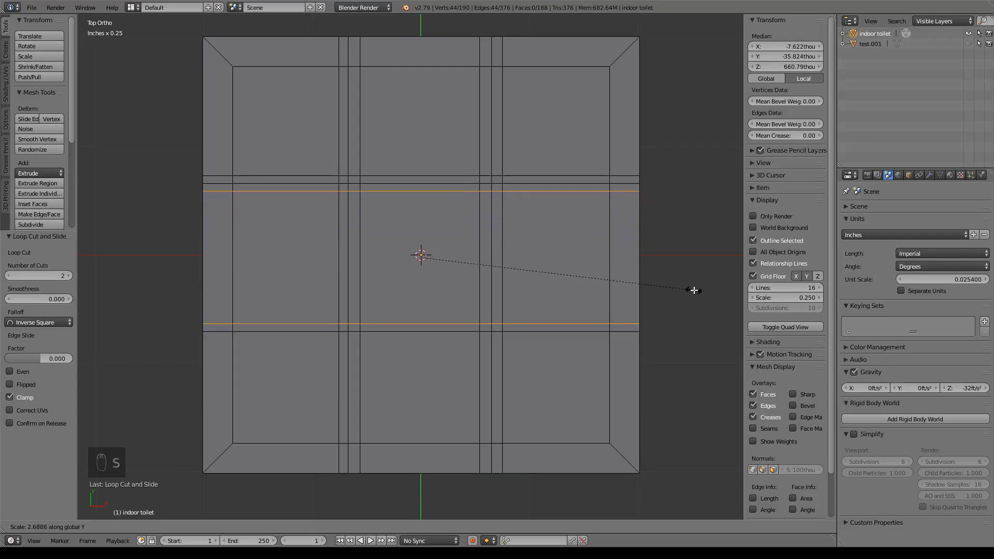
{"action": "left_click", "coordinate": [693, 291]}
Step: Add a crosswise loop cut in the front section, move it close to the front Y loop, and straighten it with a Y scale of 0
{"action": "key", "text": "ctrl+r"}
{"action": "left_click", "coordinate": [505, 411]}
{"action": "right_click", "coordinate": [505, 410]}
{"action": "left_click_drag", "start_coordinate": [419, 354], "coordinate": [420, 304]}
{"action": "key", "text": "s"}
{"action": "key", "text": "y"}
{"action": "key", "text": "0"}
{"action": "left_click", "coordinate": [424, 310]}
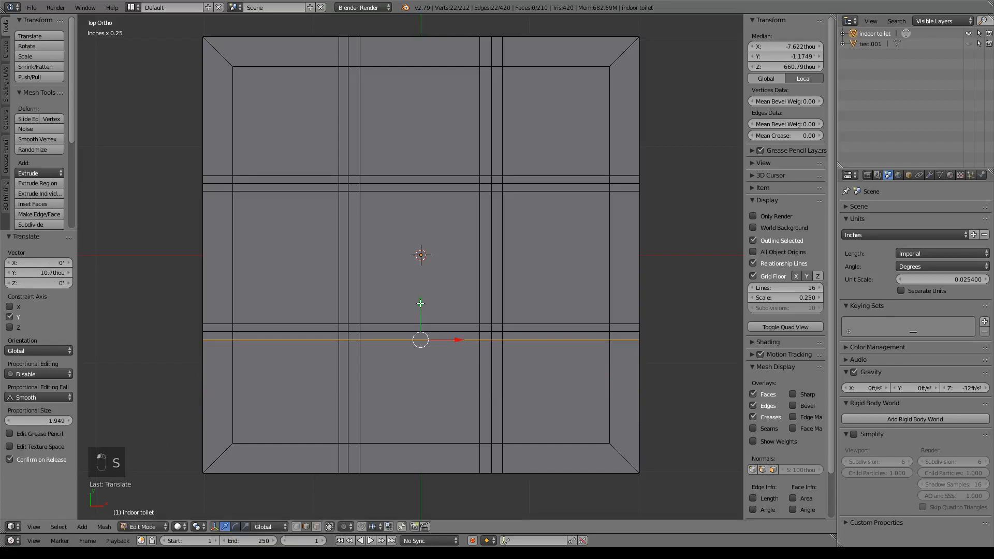
Step: Select the middle loops of both lengthwise strips without their bottom vertices, and scale them by about 0.933 along Y to form front and back grooves
{"action": "right_click", "coordinate": [492, 381], "text": "alt"}
{"action": "right_click", "coordinate": [350, 365], "text": "alt+shift"}
{"action": "middle_click_drag", "start_coordinate": [428, 444], "coordinate": [490, 126]}
{"action": "left_click", "coordinate": [295, 527]}
{"action": "key", "text": "b"}
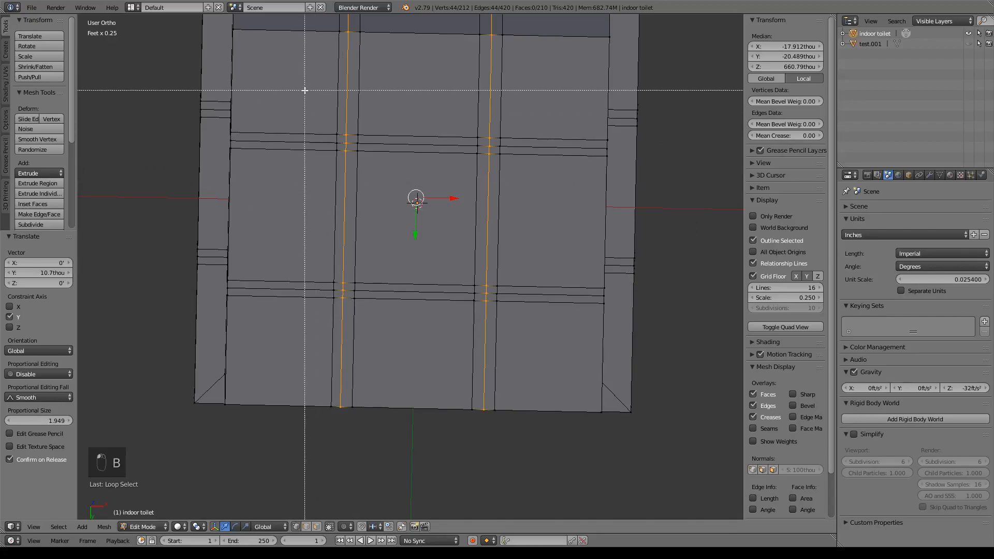
{"action": "middle_click_drag", "start_coordinate": [309, 27], "coordinate": [544, 383]}
{"action": "scroll", "coordinate": [537, 222], "scroll_direction": "down", "scroll_amount": 3}
{"action": "key", "text": "KP_1"}
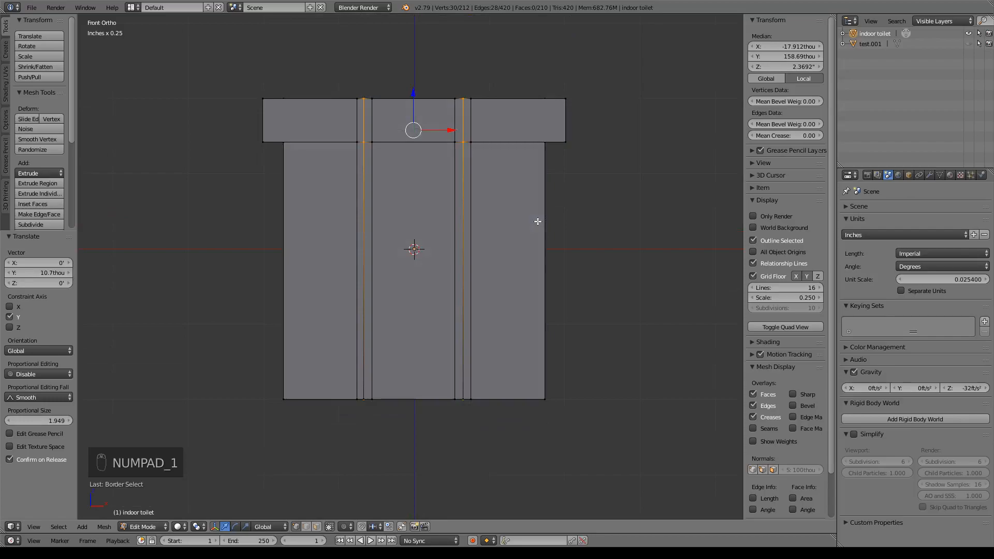
{"action": "key", "text": "KP_7"}
{"action": "key", "text": "s"}
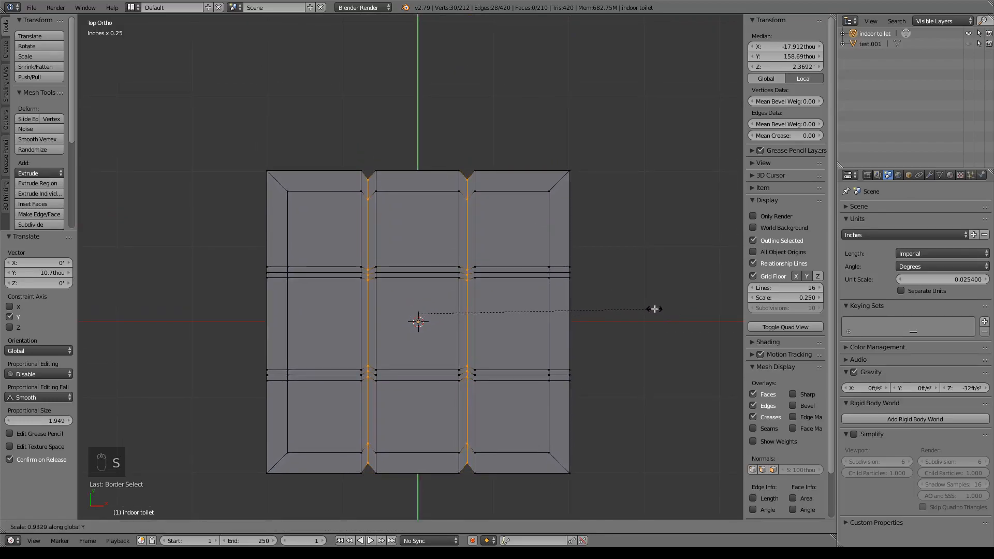
{"action": "left_click", "coordinate": [653, 309]}
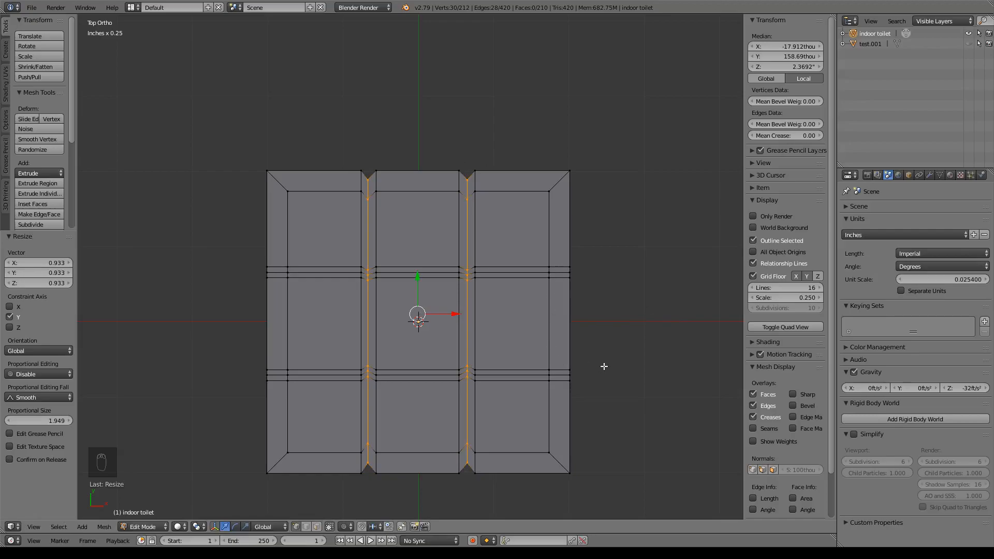
{"action": "key", "text": "KP_1"}
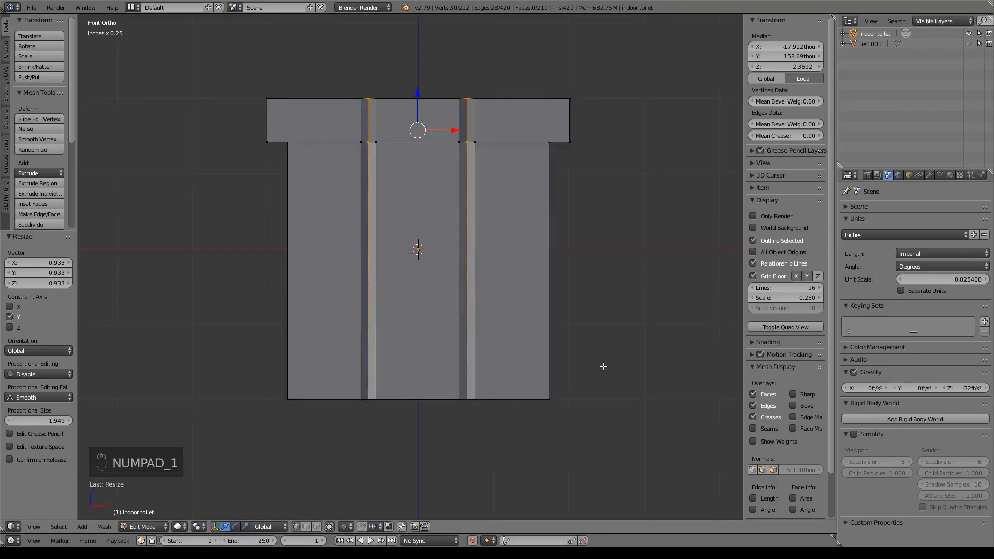
{"action": "middle_click_drag", "start_coordinate": [530, 204], "coordinate": [528, 219], "text": "shift"}
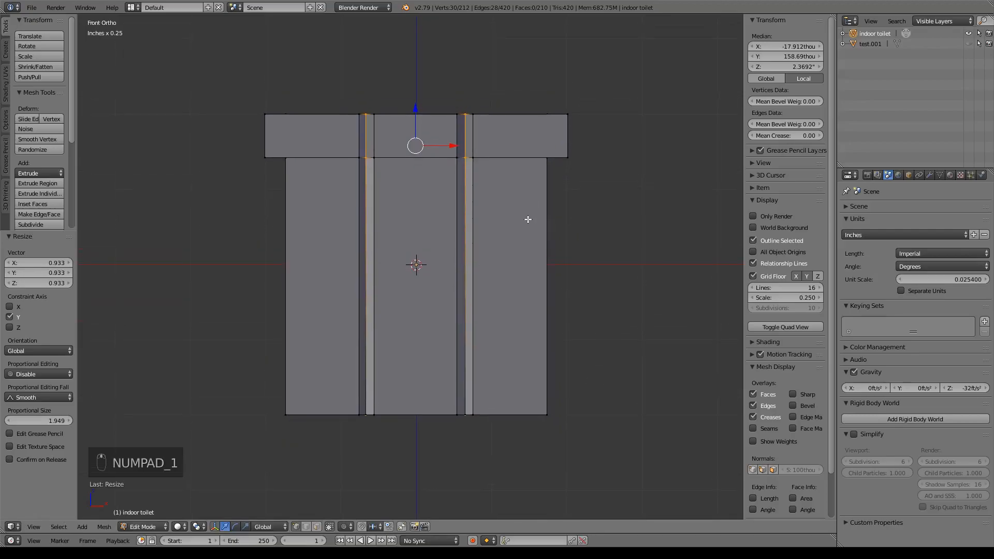
{"action": "key", "text": "a"}
{"action": "key", "text": "a"}
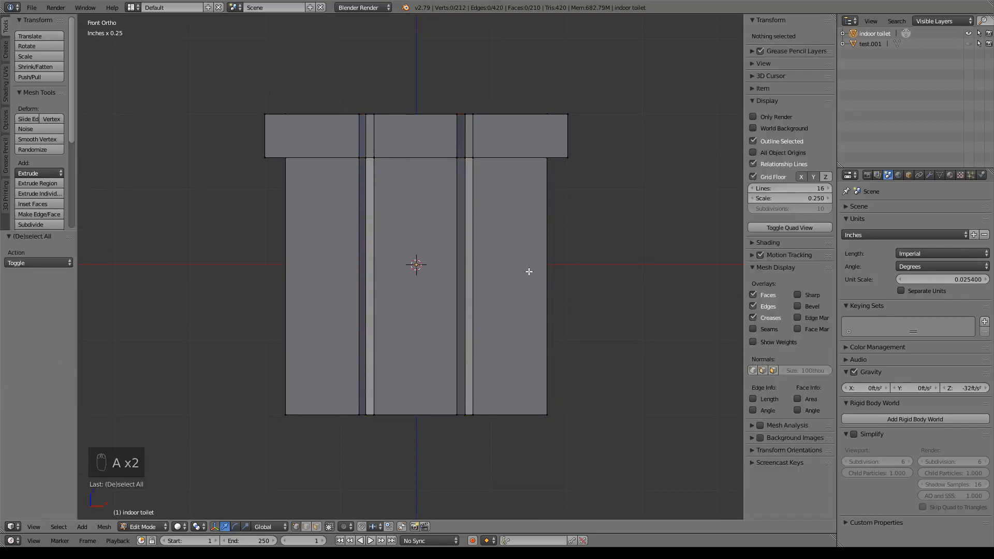
{"action": "key", "text": "ctrl+z"}
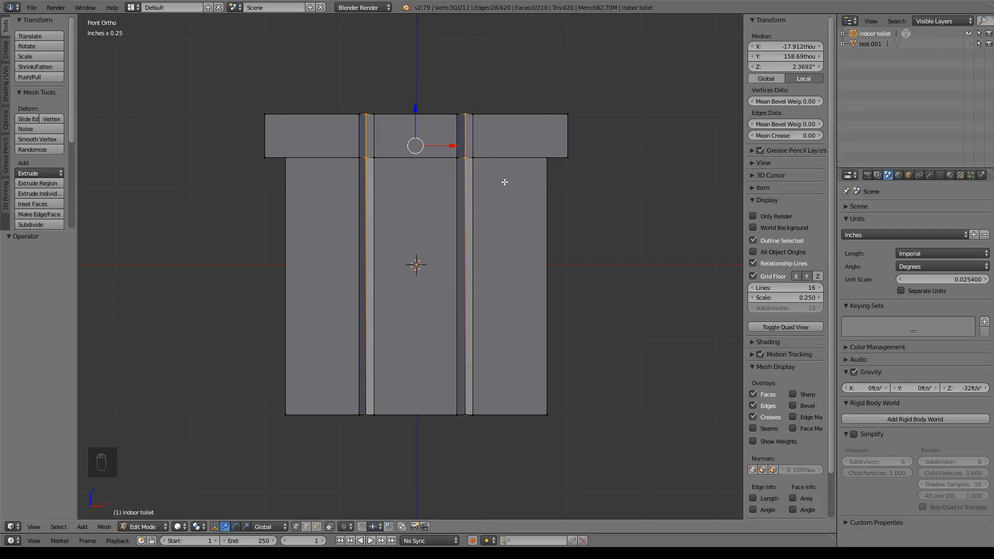
Step: In wireframe, reduce the selection to the strips' middle vertices on the top face and lower them about 25.8 thou along Z, restoring solid shading
{"action": "key", "text": "z"}
{"action": "key", "text": "b"}
{"action": "left_click_drag", "start_coordinate": [317, 125], "coordinate": [595, 471]}
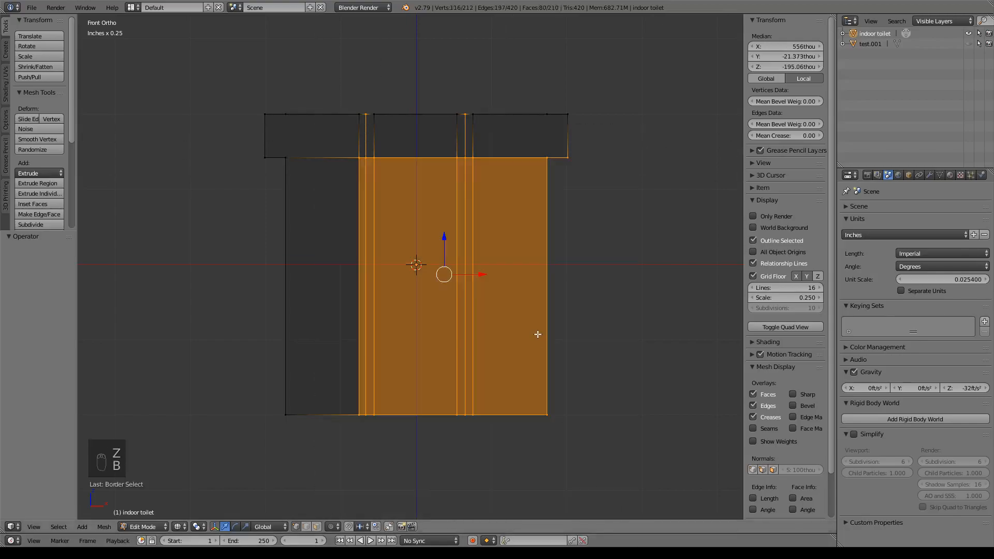
{"action": "key", "text": "ctrl+z"}
{"action": "key", "text": "b"}
{"action": "left_click_drag", "start_coordinate": [337, 143], "coordinate": [591, 472]}
{"action": "middle_click_drag", "start_coordinate": [591, 472], "coordinate": [591, 472]}
{"action": "scroll", "coordinate": [538, 190], "scroll_direction": "up", "scroll_amount": 2, "text": "shift"}
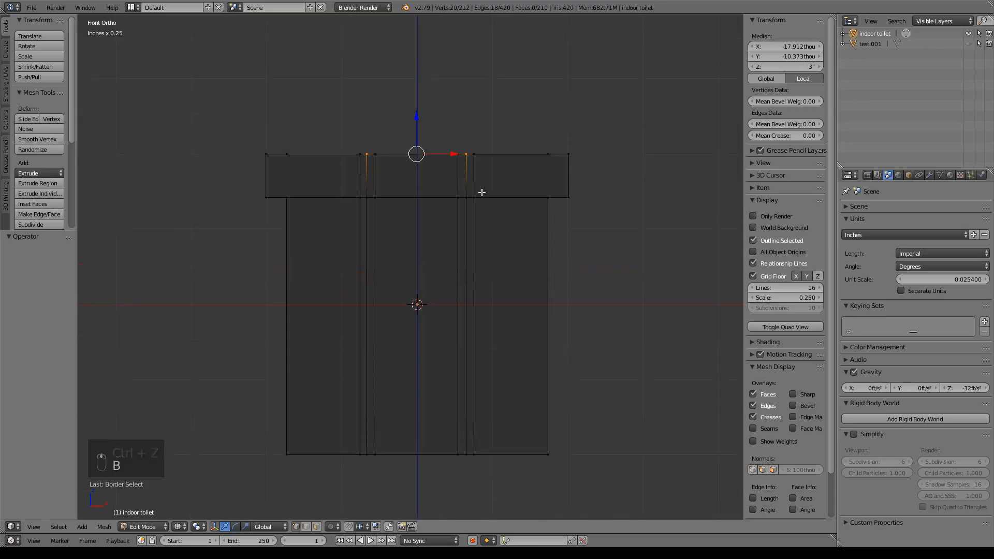
{"action": "left_click_drag", "start_coordinate": [422, 118], "coordinate": [424, 125]}
{"action": "middle_click_drag", "start_coordinate": [534, 132], "coordinate": [499, 218]}
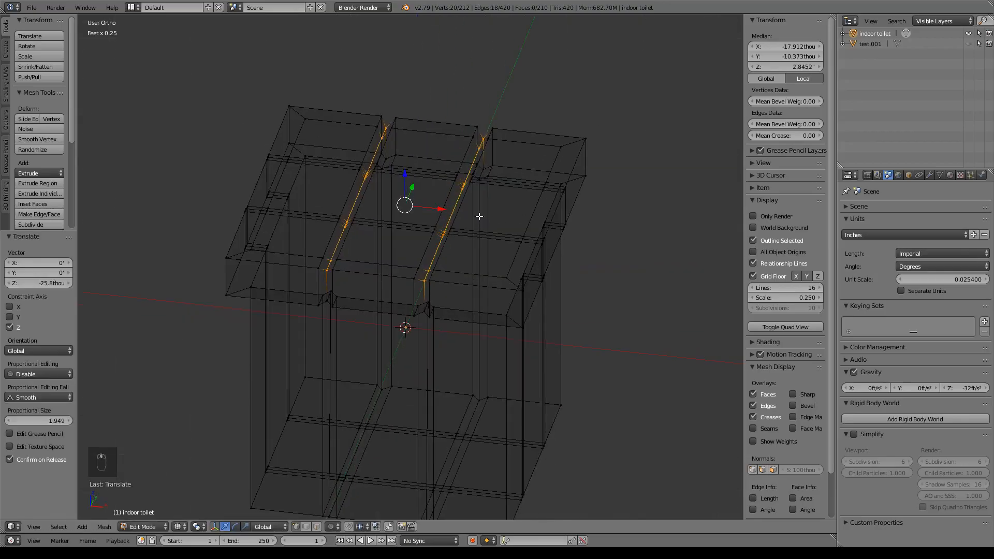
{"action": "key", "text": "z"}
Step: Select the four vertical middle edges of the strips on the body's two X sides and scale them by about 0.932 along X
{"action": "mouse_move", "coordinate": [562, 194]}
{"action": "middle_mouse_down"}
{"action": "mouse_move", "coordinate": [573, 271]}
{"action": "mouse_move", "coordinate": [588, 228]}
{"action": "mouse_move", "coordinate": [651, 268]}
{"action": "mouse_move", "coordinate": [617, 259]}
{"action": "mouse_move", "coordinate": [677, 246]}
{"action": "mouse_move", "coordinate": [588, 216]}
{"action": "middle_mouse_up"}
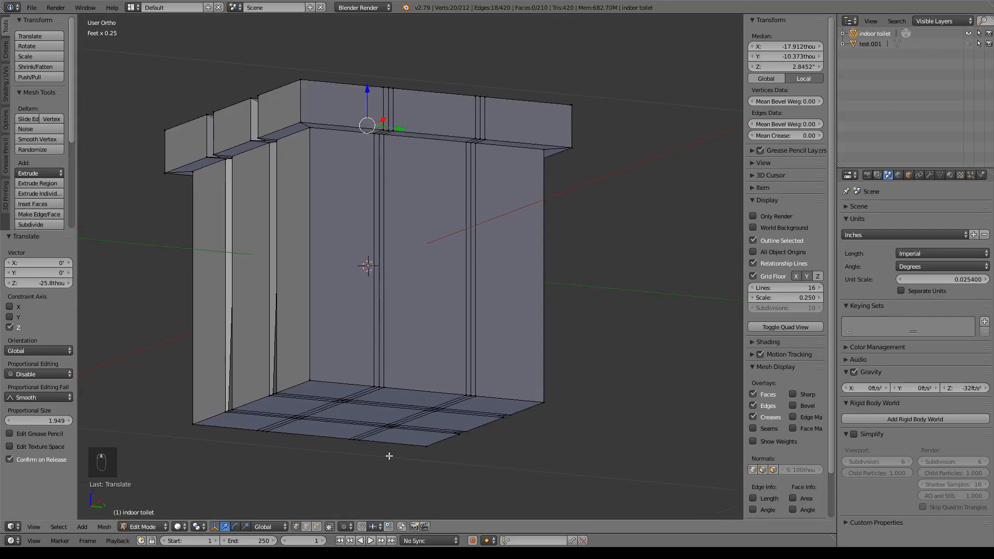
{"action": "right_click", "coordinate": [382, 254]}
{"action": "right_click", "coordinate": [474, 269]}
{"action": "middle_click_drag", "start_coordinate": [305, 288], "coordinate": [432, 285]}
{"action": "right_click", "coordinate": [433, 280], "text": "shift"}
{"action": "right_click", "coordinate": [346, 284], "text": "shift"}
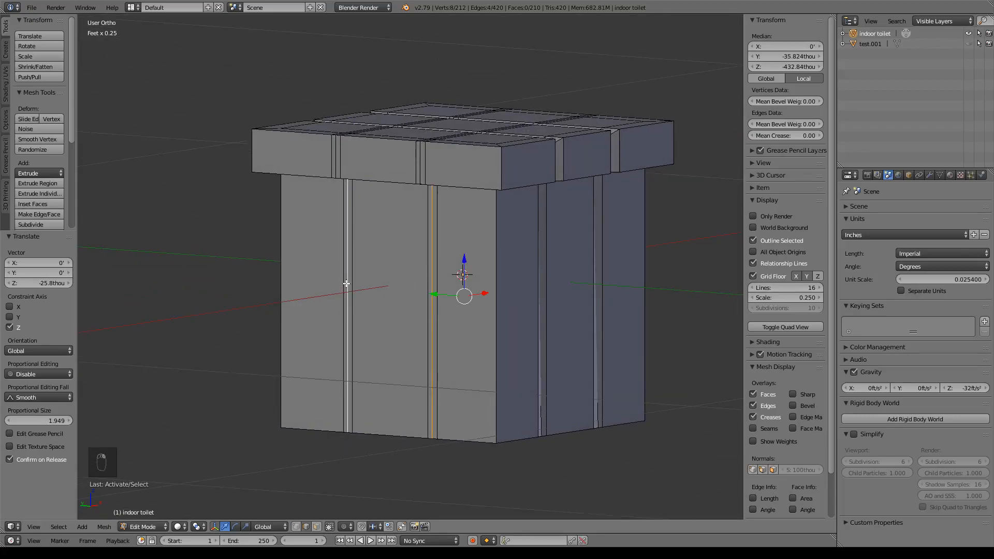
{"action": "key", "text": "ctrl+KP_7"}
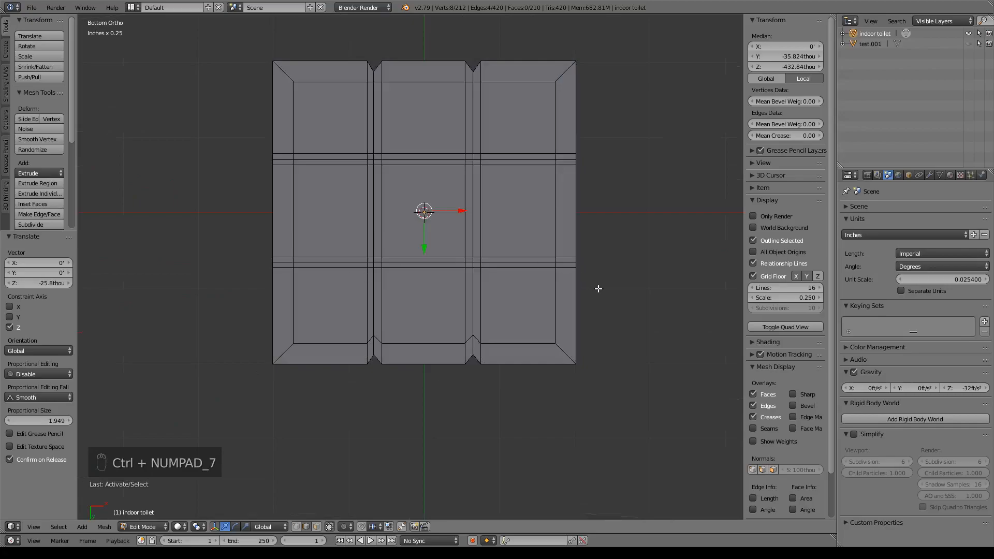
{"action": "key", "text": "s"}
{"action": "key", "text": "x"}
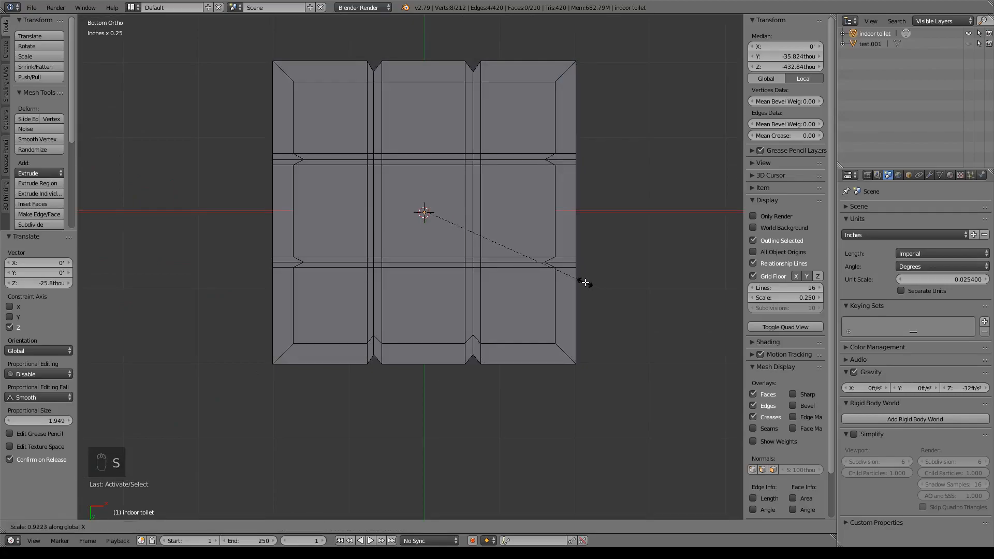
{"action": "left_click", "coordinate": [586, 282]}
Step: Inspect the grooves on the toilet block from several angles and return to Object Mode
{"action": "middle_click_drag", "start_coordinate": [597, 142], "coordinate": [594, 168]}
{"action": "middle_click_drag", "start_coordinate": [647, 257], "coordinate": [593, 272]}
{"action": "middle_click_drag", "start_coordinate": [462, 309], "coordinate": [675, 203]}
{"action": "middle_click_drag", "start_coordinate": [454, 250], "coordinate": [503, 253]}
{"action": "key", "text": "Tab"}
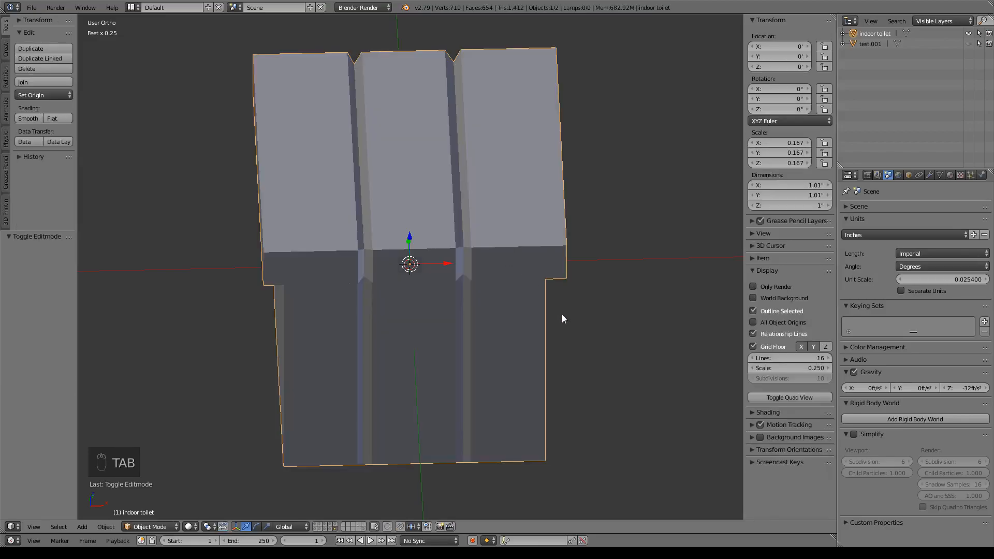
{"action": "middle_click_drag", "start_coordinate": [562, 318], "coordinate": [539, 317]}
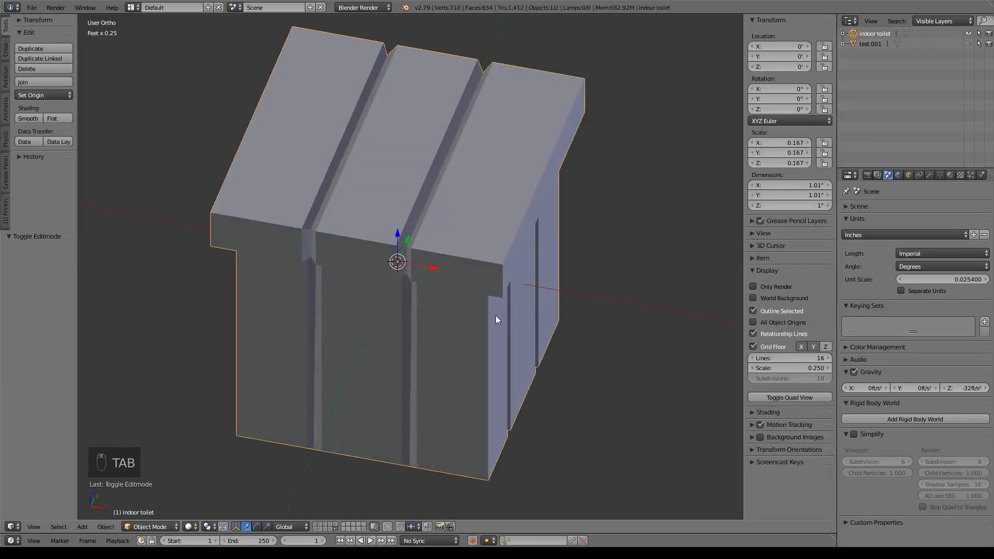
Step: Add a cylinder mesh at the origin and scale it uniformly by about 0.166
{"action": "key", "text": "shift+a"}
{"action": "mouse_move", "coordinate": [496, 316]}
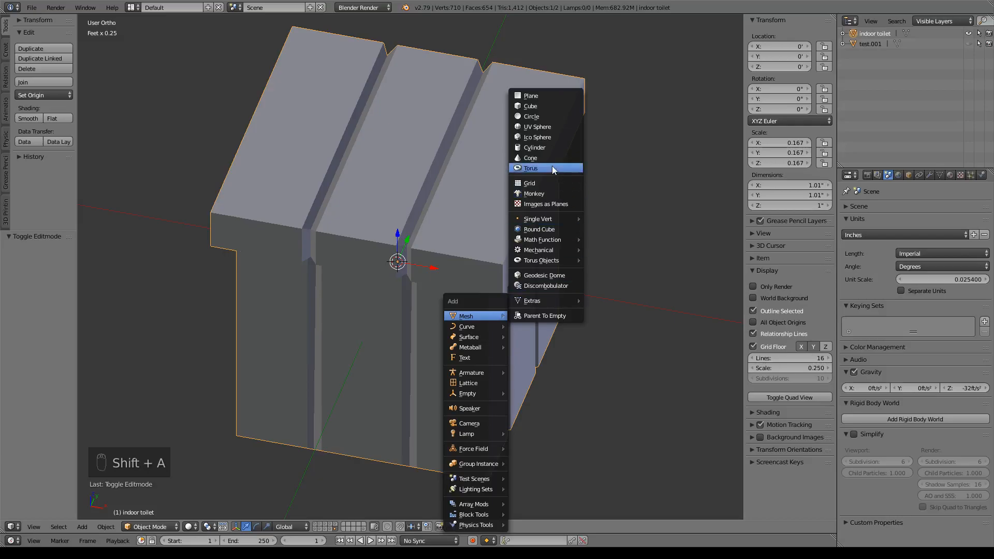
{"action": "left_click", "coordinate": [551, 146]}
{"action": "scroll", "coordinate": [570, 195], "scroll_direction": "down", "scroll_amount": 5}
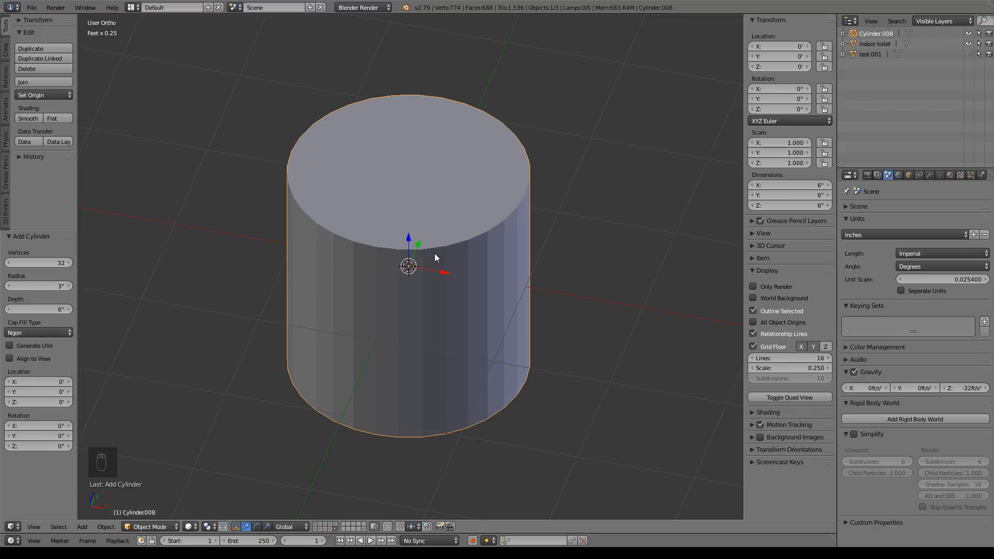
{"action": "key", "text": "s"}
{"action": "left_click", "coordinate": [462, 273]}
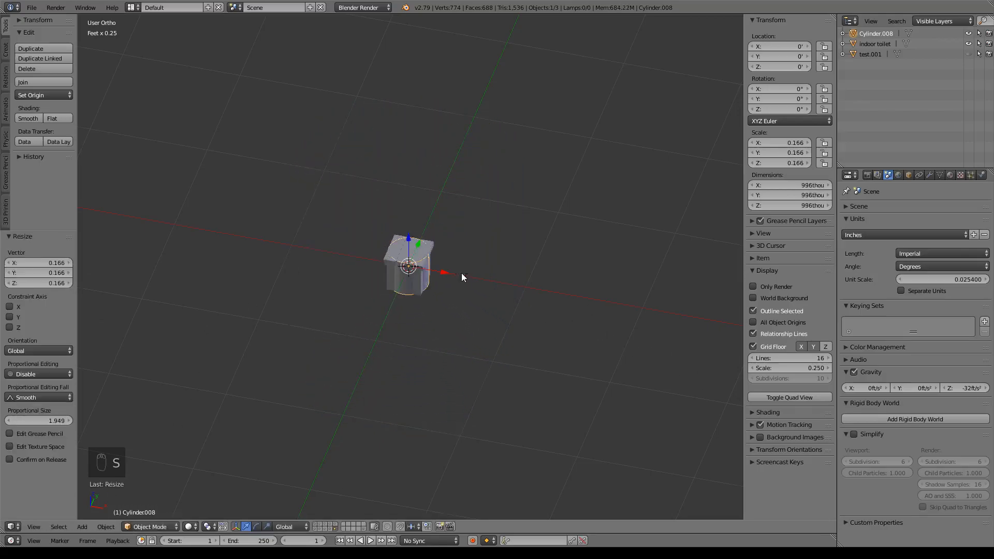
Step: Raise the cylinder about 596 thou along Z and scale it uniformly by about 0.792
{"action": "left_click_drag", "start_coordinate": [405, 235], "coordinate": [411, 215]}
{"action": "key", "text": "z"}
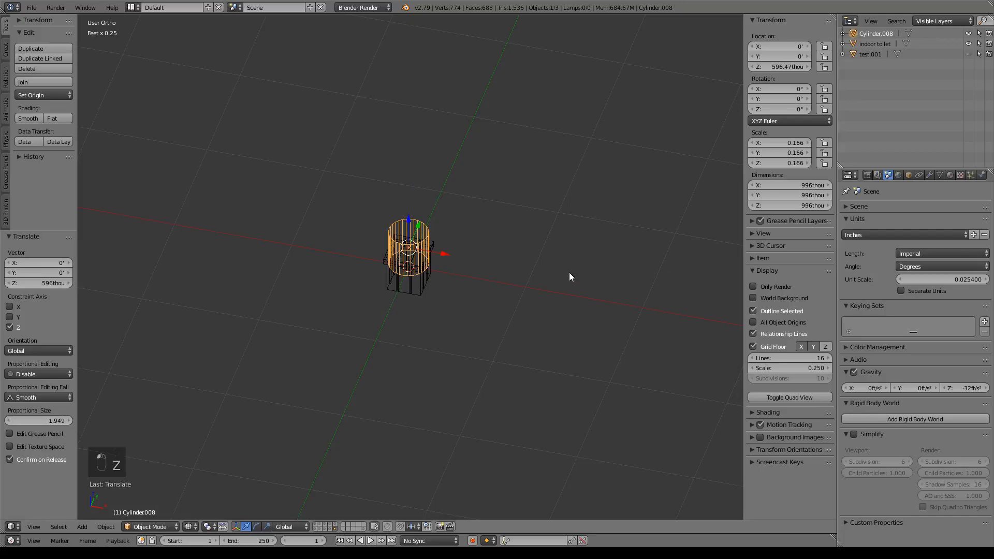
{"action": "key", "text": "z"}
{"action": "key", "text": "s"}
{"action": "left_click", "coordinate": [538, 260]}
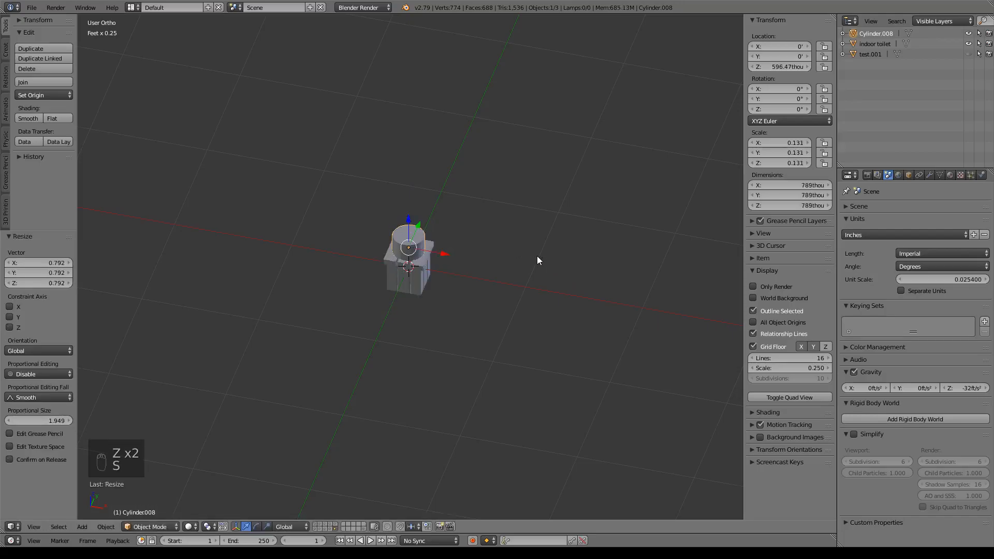
Step: Viewed from above, scale the cylinder down further to a diameter of about 519 thou
{"action": "key", "text": "KP_7"}
{"action": "scroll", "coordinate": [536, 253], "scroll_direction": "up", "scroll_amount": 6}
{"action": "middle_click_drag", "start_coordinate": [534, 314], "coordinate": [548, 232], "text": "shift"}
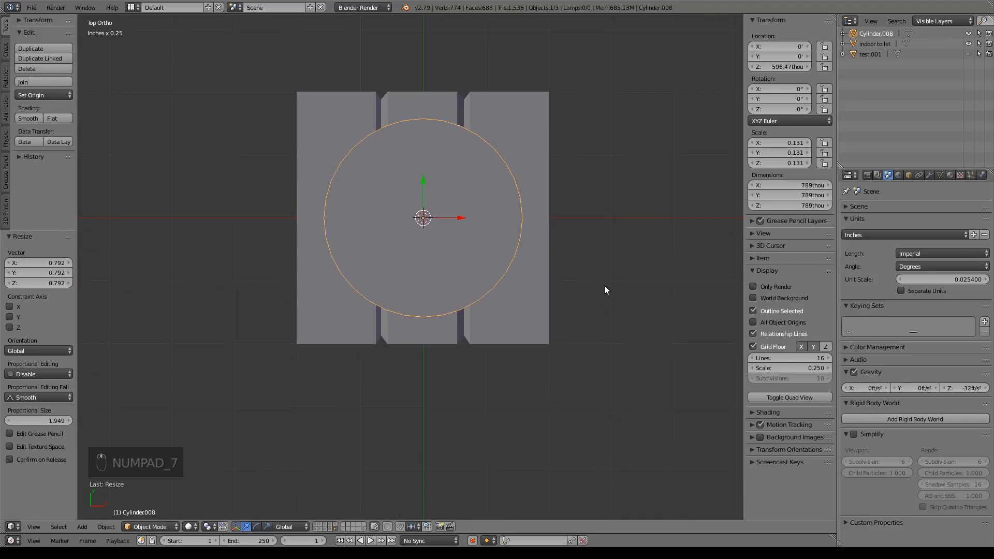
{"action": "key", "text": "s"}
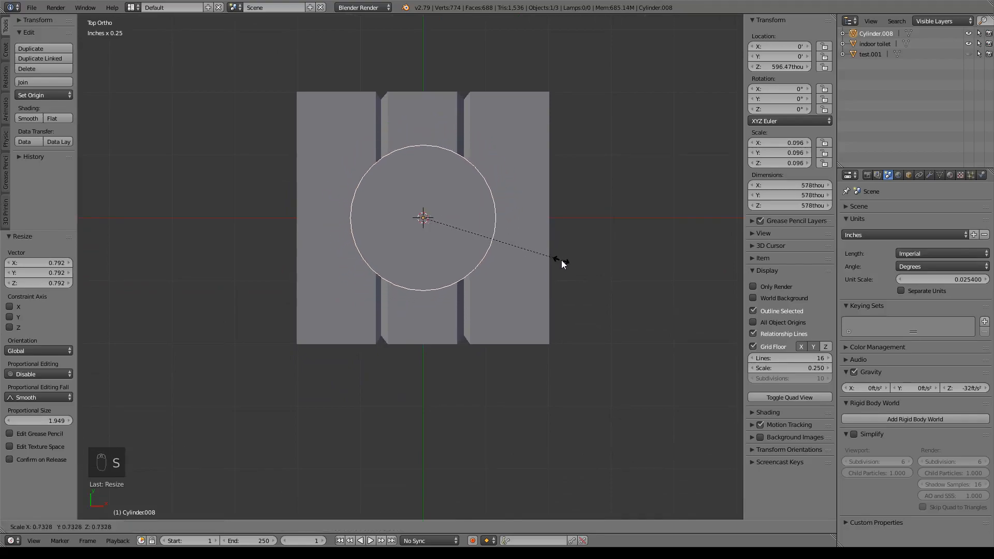
{"action": "left_click", "coordinate": [573, 267]}
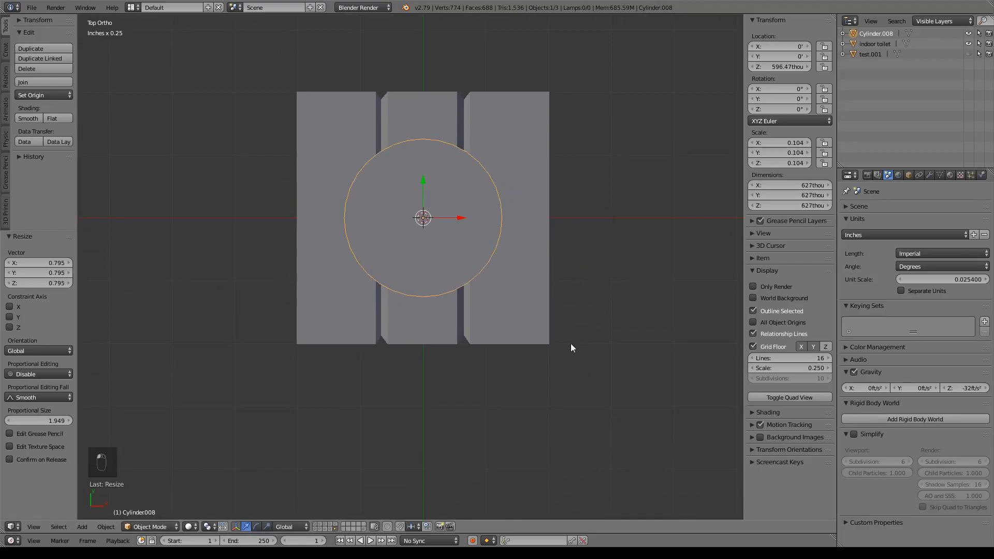
{"action": "key", "text": "s"}
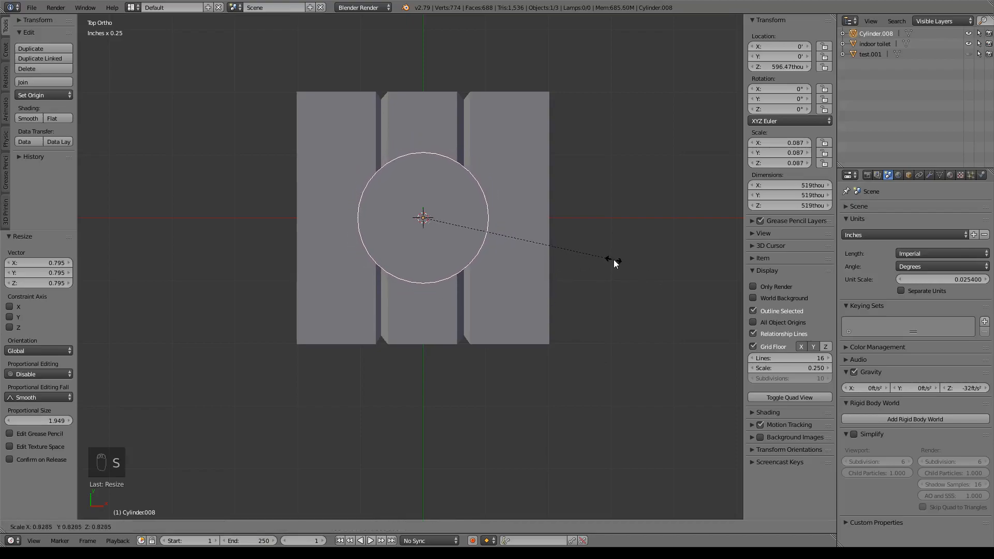
{"action": "left_click", "coordinate": [615, 260]}
Step: Move the cylinder about 59.8 thou toward the front along negative Y and check its placement on the block
{"action": "left_click_drag", "start_coordinate": [422, 181], "coordinate": [424, 196]}
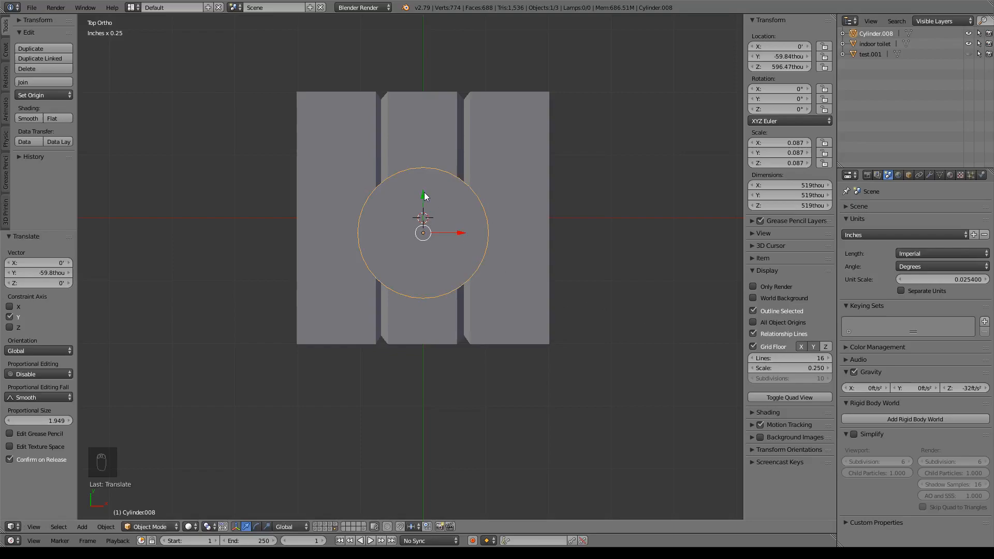
{"action": "middle_click_drag", "start_coordinate": [602, 311], "coordinate": [524, 227]}
{"action": "middle_click_drag", "start_coordinate": [563, 276], "coordinate": [588, 269]}
{"action": "key", "text": "KP_7"}
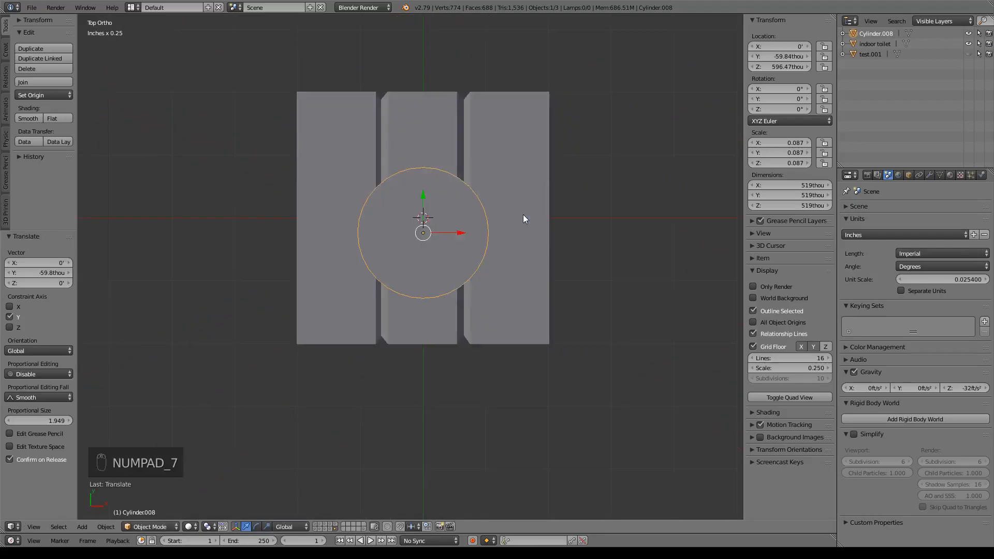
Step: In Edit Mode with face selection, select the four adjacent side faces at the cylinder's front centre
{"action": "key", "text": "Tab"}
{"action": "scroll", "coordinate": [492, 282], "scroll_direction": "up", "scroll_amount": 6}
{"action": "middle_click_drag", "start_coordinate": [447, 391], "coordinate": [430, 299]}
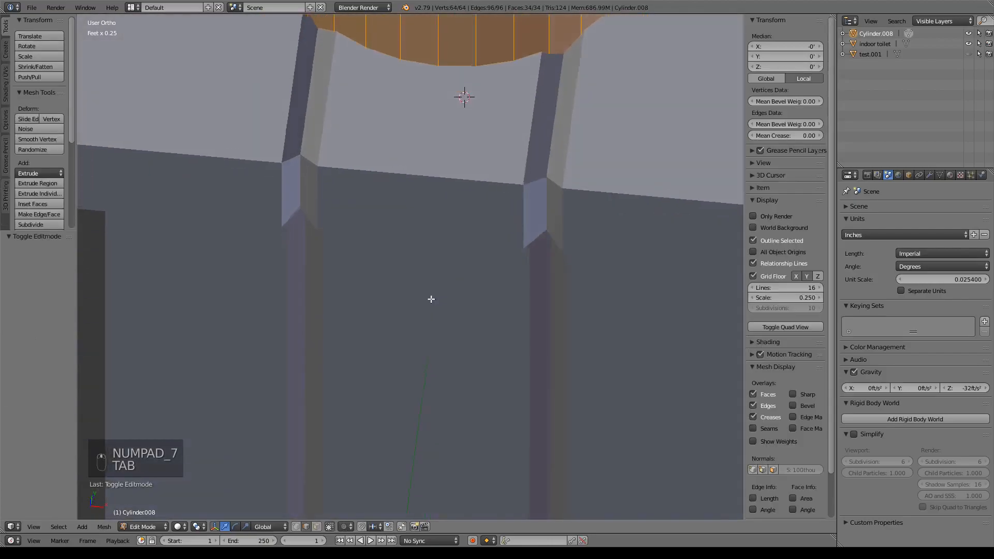
{"action": "scroll", "coordinate": [434, 282], "scroll_direction": "down", "scroll_amount": 5}
{"action": "middle_click_drag", "start_coordinate": [477, 227], "coordinate": [463, 303], "text": "shift"}
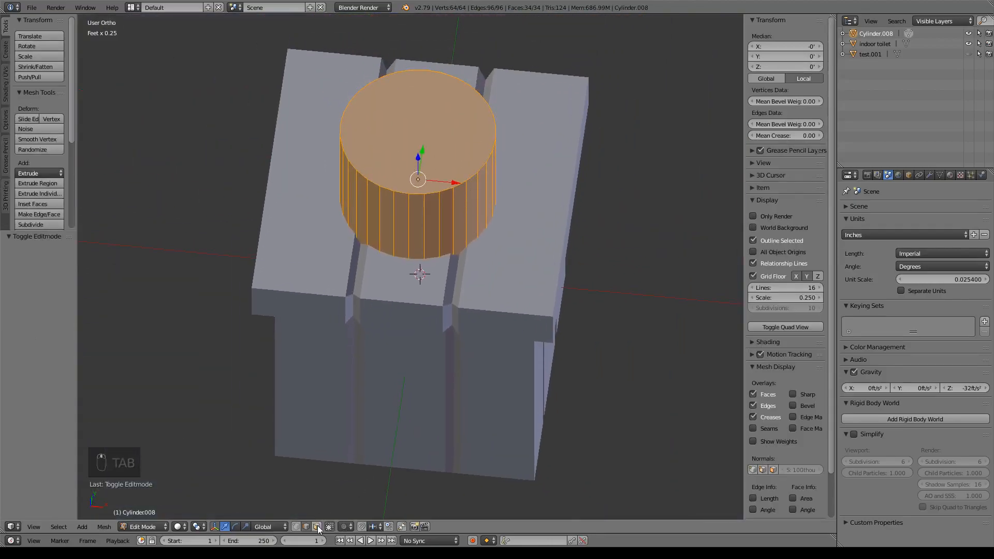
{"action": "middle_click_drag", "start_coordinate": [423, 357], "coordinate": [438, 334]}
{"action": "key", "text": "KP_1"}
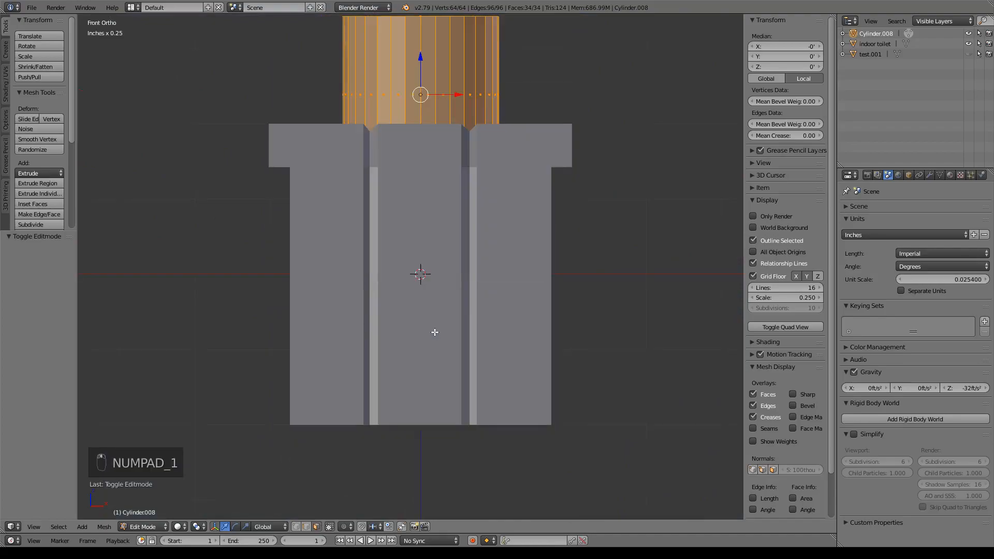
{"action": "middle_click_drag", "start_coordinate": [448, 78], "coordinate": [446, 222], "text": "shift"}
{"action": "scroll", "coordinate": [446, 226], "scroll_direction": "up", "scroll_amount": 4}
{"action": "right_click", "coordinate": [437, 187]}
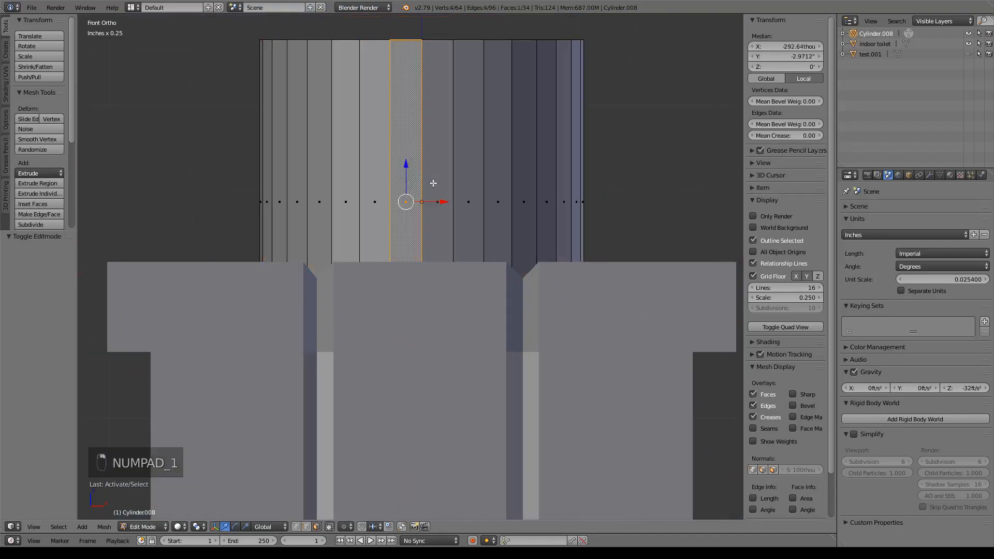
{"action": "right_click", "coordinate": [467, 185], "text": "shift"}
{"action": "right_click", "coordinate": [374, 187], "text": "shift"}
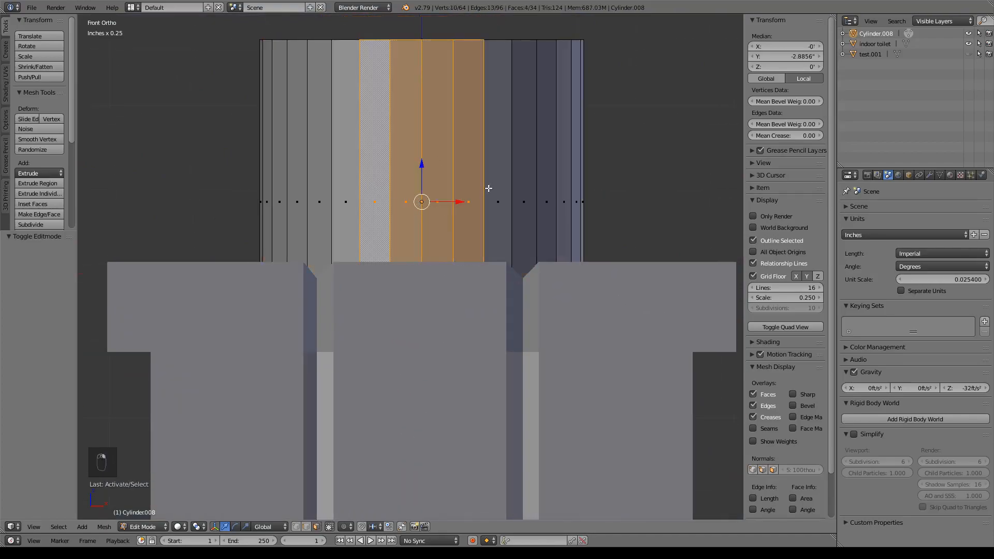
Step: Extrude the four selected faces about 344 thou along negative Y, past the front edge of the block's top
{"action": "middle_click_drag", "start_coordinate": [374, 187], "coordinate": [458, 221]}
{"action": "key", "text": "KP_7"}
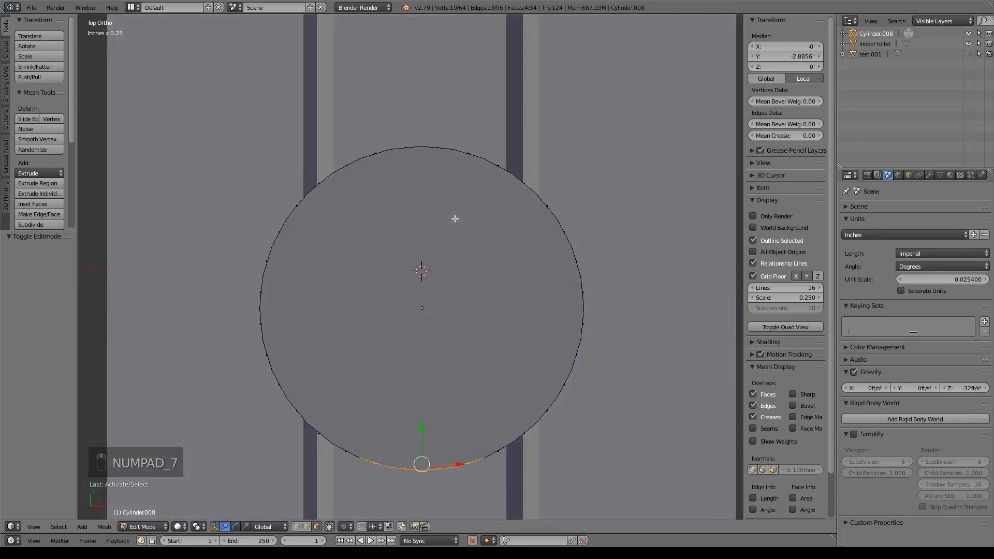
{"action": "scroll", "coordinate": [471, 218], "scroll_direction": "down", "scroll_amount": 2, "text": "shift"}
{"action": "scroll", "coordinate": [488, 211], "scroll_direction": "down", "scroll_amount": 3}
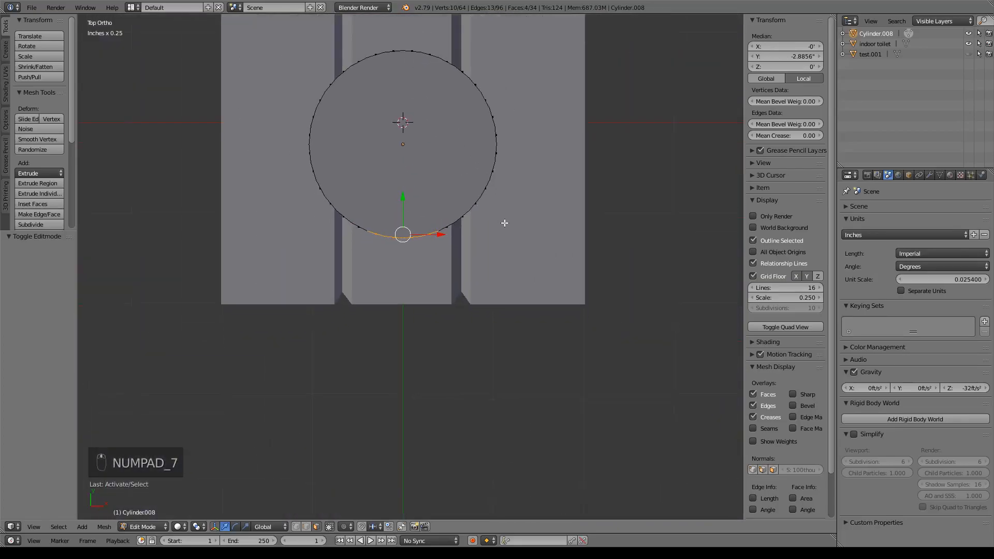
{"action": "key", "text": "e"}
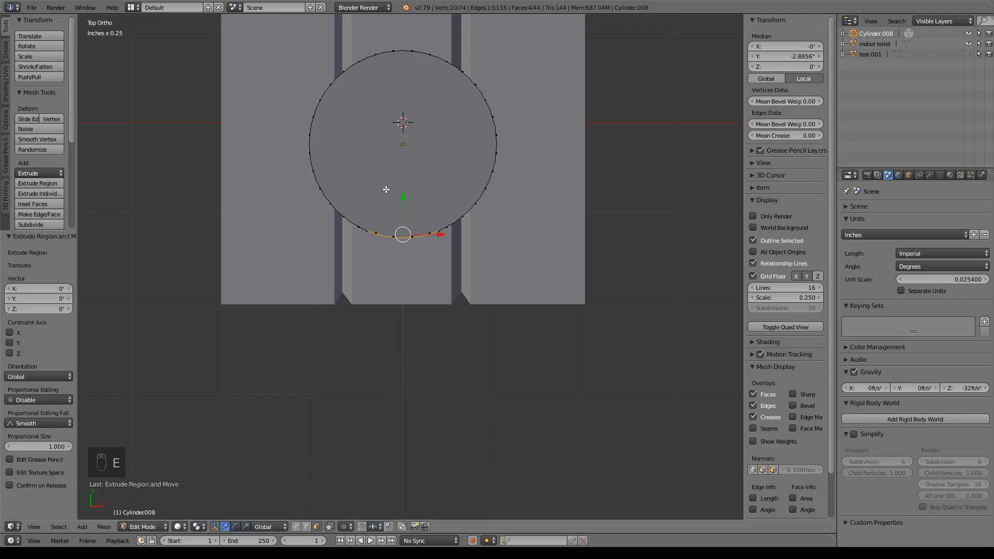
{"action": "left_click_drag", "start_coordinate": [403, 197], "coordinate": [472, 311]}
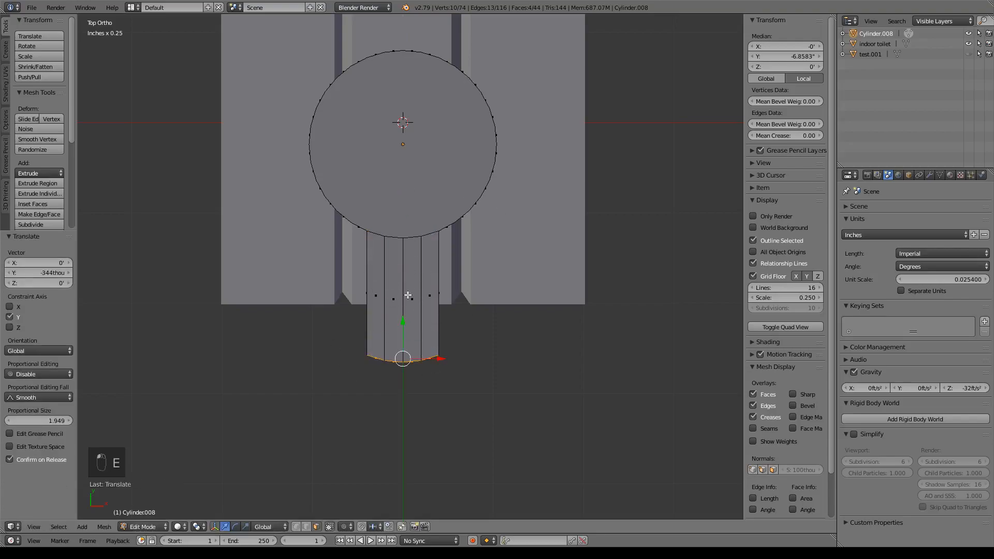
{"action": "middle_click_drag", "start_coordinate": [469, 328], "coordinate": [521, 270]}
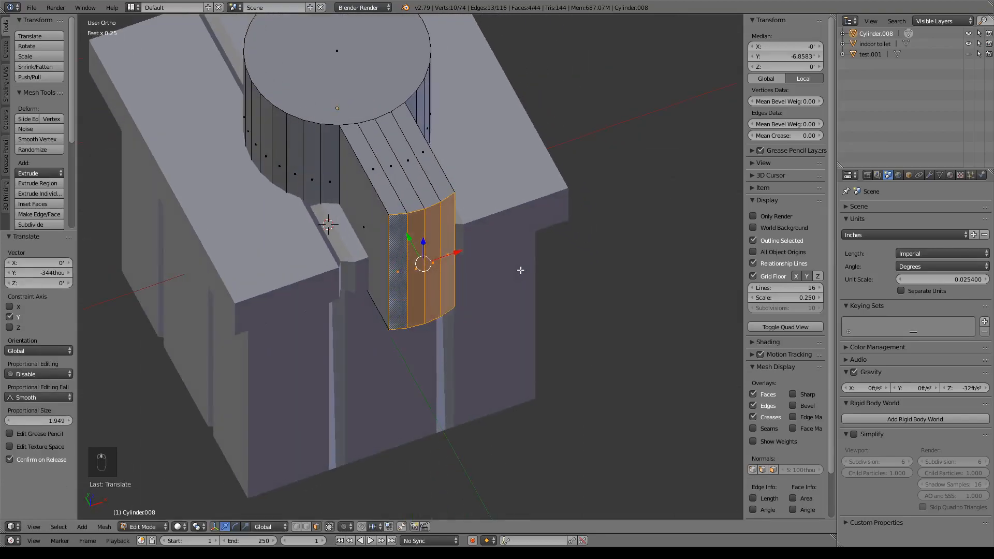
Step: Return to Object Mode and raise the cylinder shape about 17.4 thou along Z relative to the block's top
{"action": "key", "text": "KP_1"}
{"action": "key", "text": "Tab"}
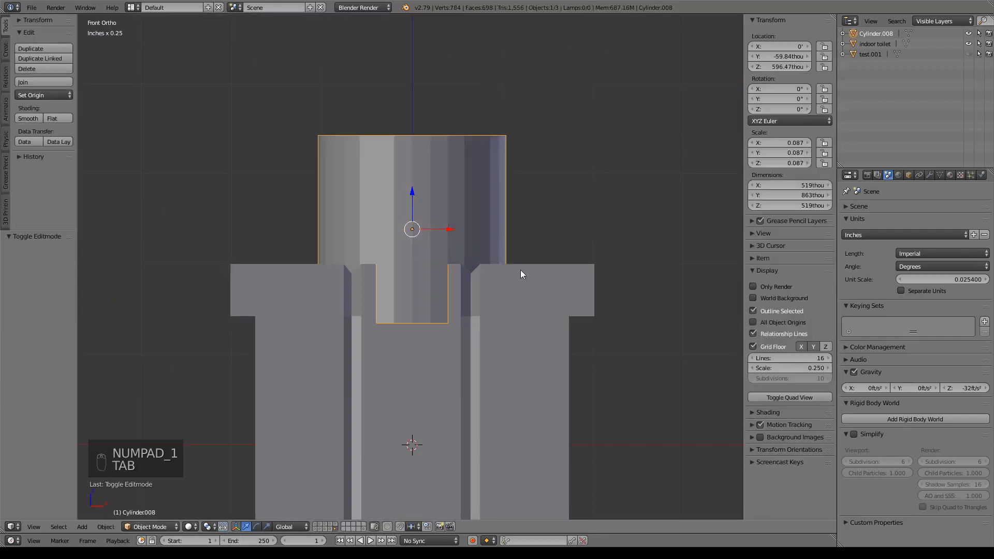
{"action": "middle_click_drag", "start_coordinate": [506, 282], "coordinate": [334, 192]}
{"action": "scroll", "coordinate": [449, 311], "scroll_direction": "up", "scroll_amount": 3}
{"action": "left_click_drag", "start_coordinate": [238, 102], "coordinate": [232, 90]}
{"action": "middle_click_drag", "start_coordinate": [392, 278], "coordinate": [362, 194], "text": "shift"}
{"action": "middle_click_drag", "start_coordinate": [399, 239], "coordinate": [386, 216]}
{"action": "middle_click_drag", "start_coordinate": [507, 143], "coordinate": [536, 293]}
{"action": "scroll", "coordinate": [535, 232], "scroll_direction": "down", "scroll_amount": 3}
Step: Add a Boolean modifier to the indoor toilet block with the Difference operation and Cylinder.008 as its object
{"action": "right_click", "coordinate": [527, 268]}
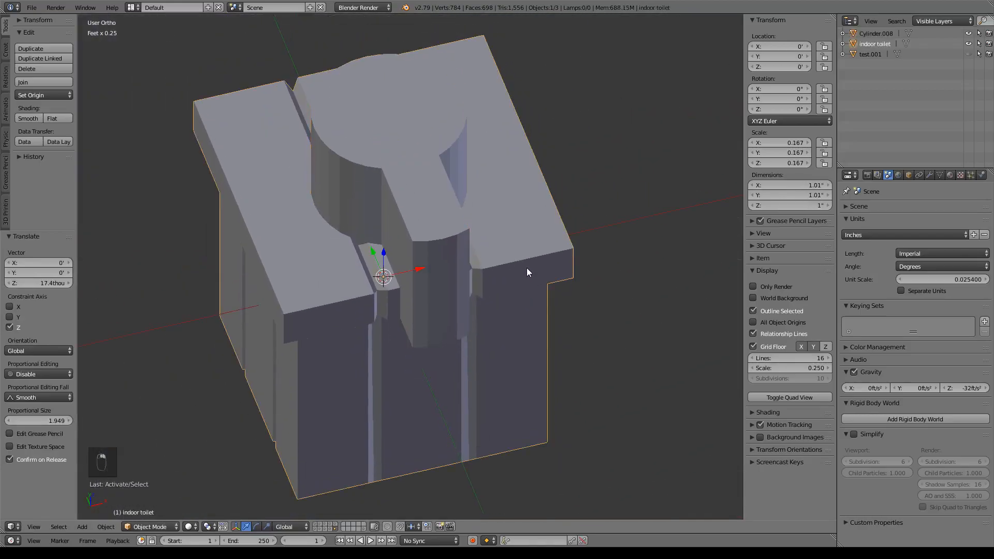
{"action": "left_click", "coordinate": [929, 175]}
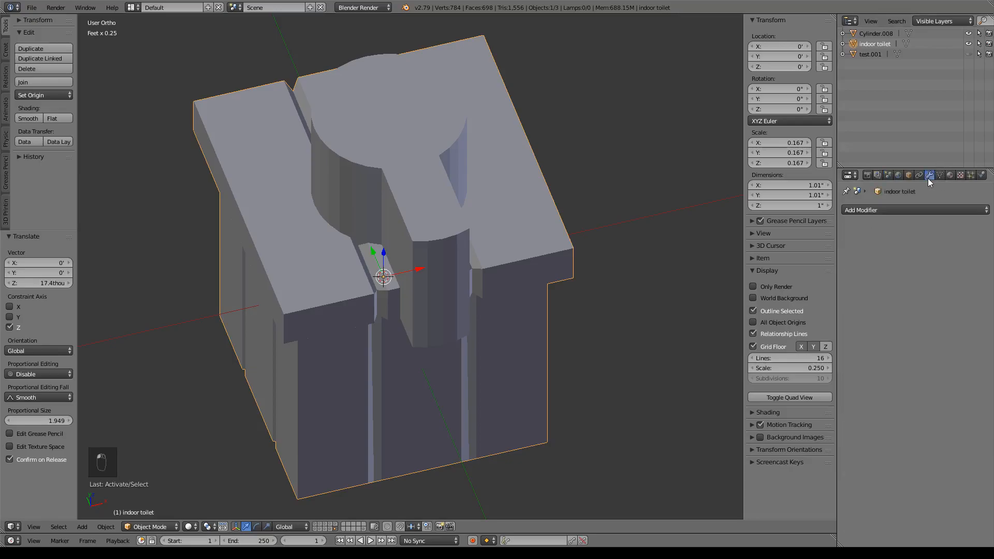
{"action": "left_click", "coordinate": [906, 209]}
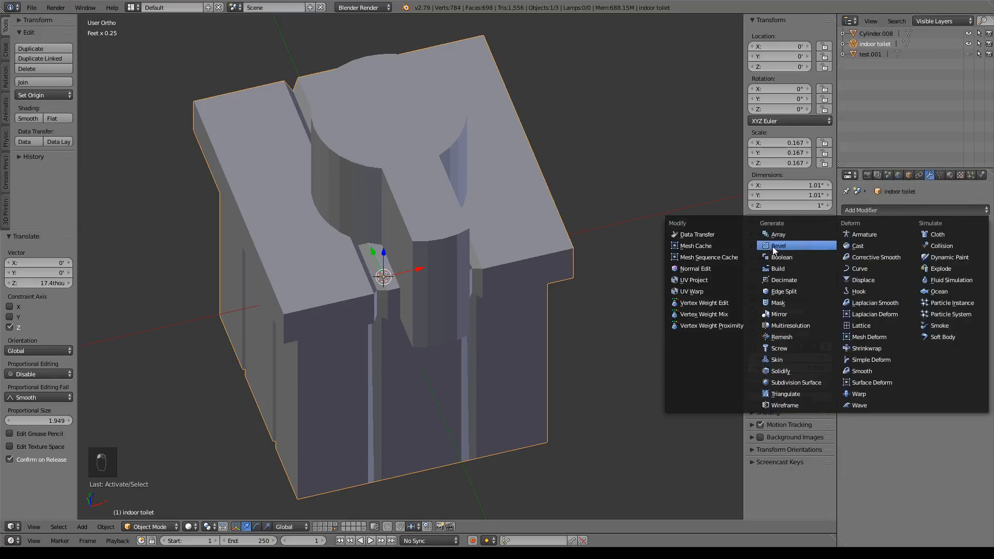
{"action": "left_click", "coordinate": [781, 257]}
{"action": "left_click", "coordinate": [883, 266]}
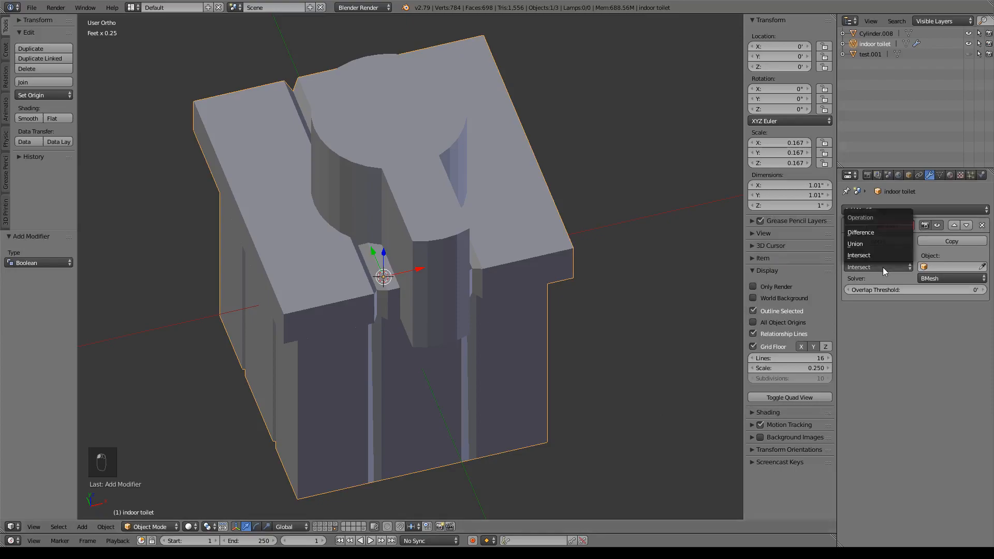
{"action": "left_click", "coordinate": [869, 232]}
{"action": "left_click", "coordinate": [982, 267]}
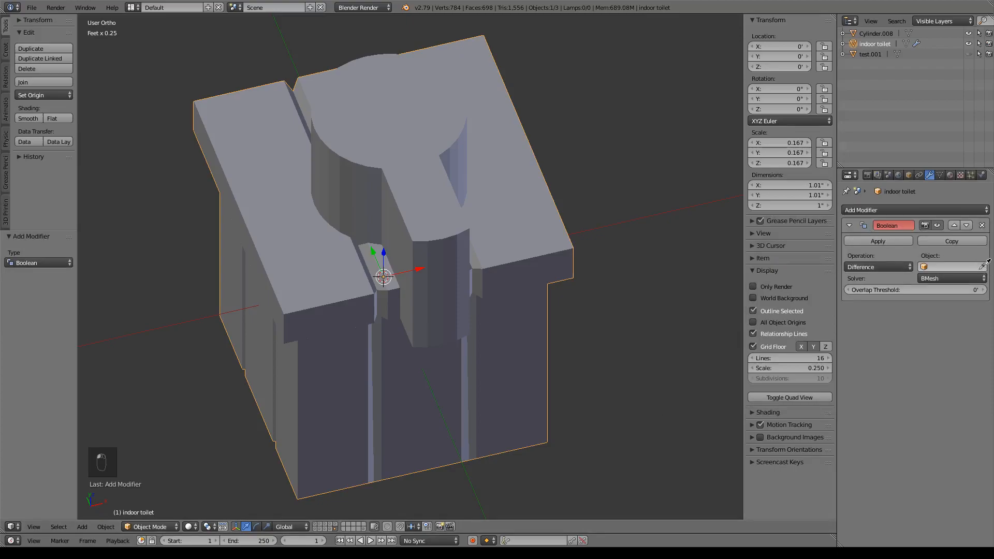
{"action": "left_click", "coordinate": [360, 159]}
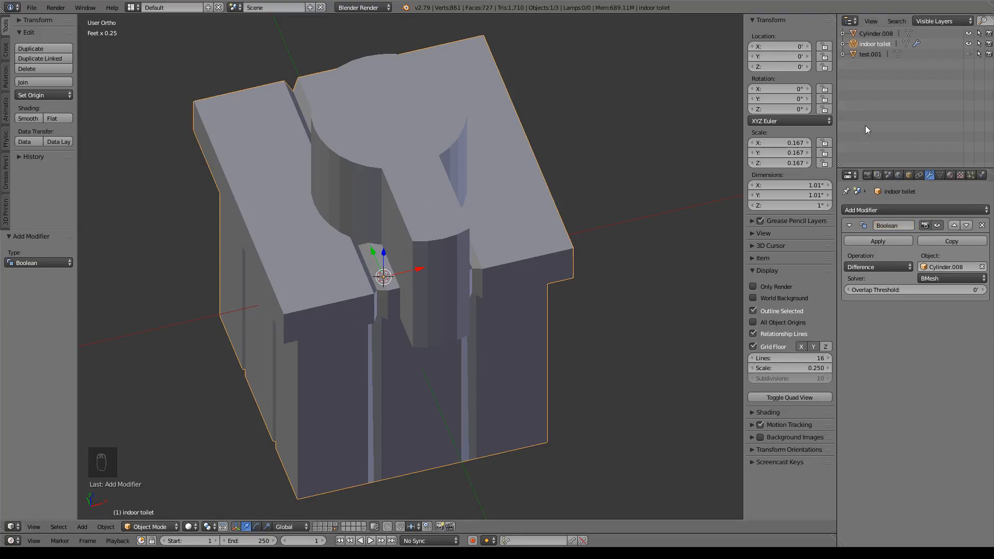
Step: Hide Cylinder.008 and apply the Boolean modifier on the indoor toilet block
{"action": "left_click", "coordinate": [968, 34]}
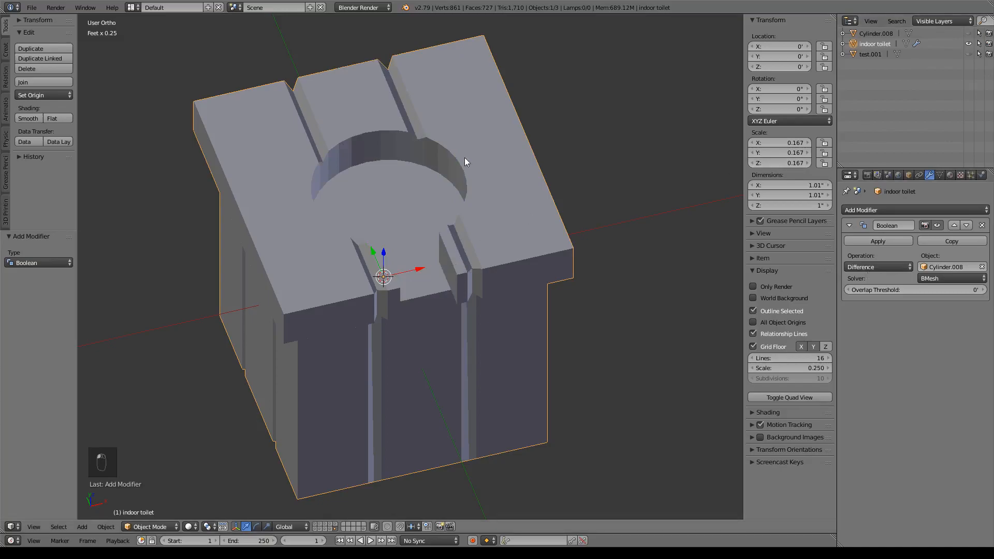
{"action": "middle_click_drag", "start_coordinate": [430, 278], "coordinate": [561, 315]}
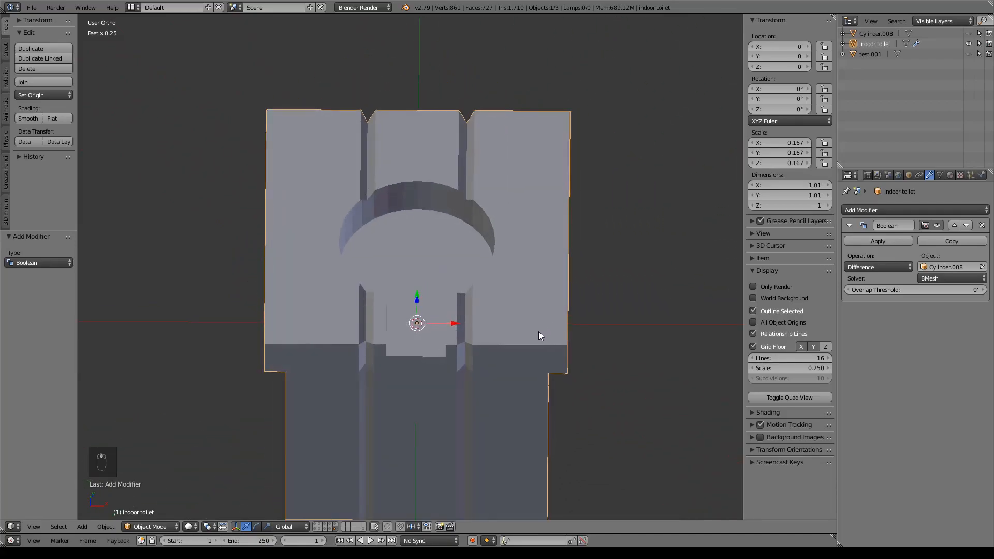
{"action": "left_click", "coordinate": [871, 242]}
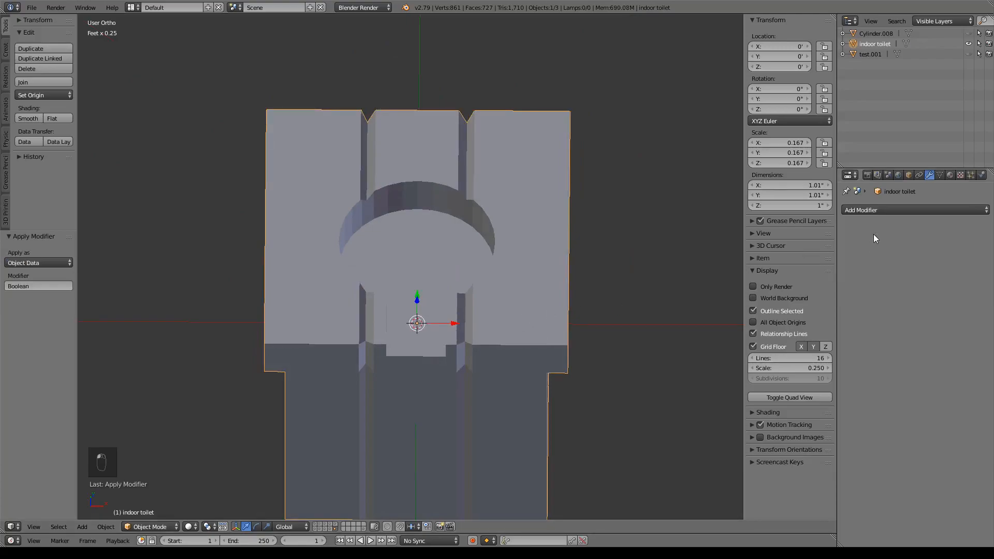
Step: Extrude the floor face of the seat opening, lower it about 27 thou along Z, and scale it by 1.073
{"action": "right_click", "coordinate": [516, 263]}
{"action": "key", "text": "Tab"}
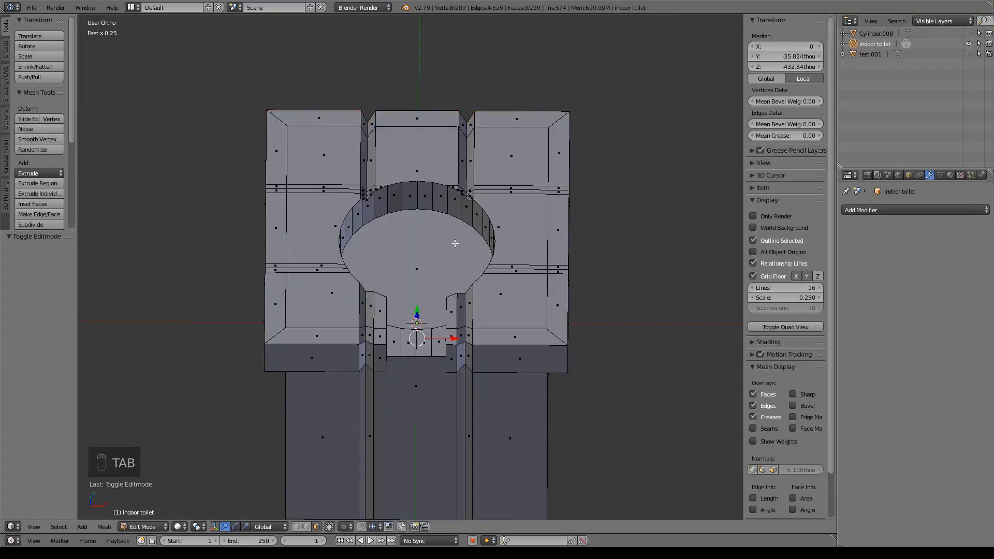
{"action": "right_click", "coordinate": [433, 240]}
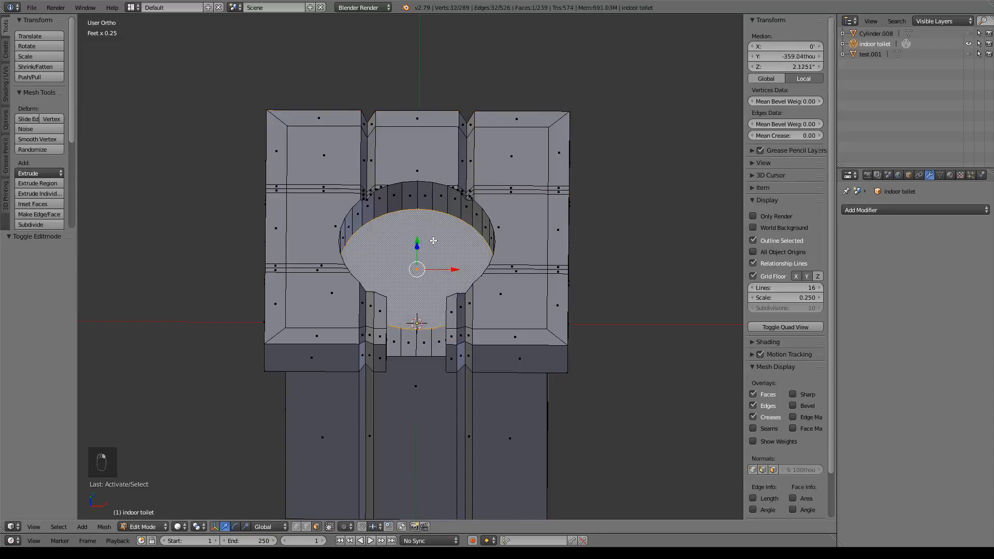
{"action": "key", "text": "e"}
{"action": "right_click", "coordinate": [525, 362]}
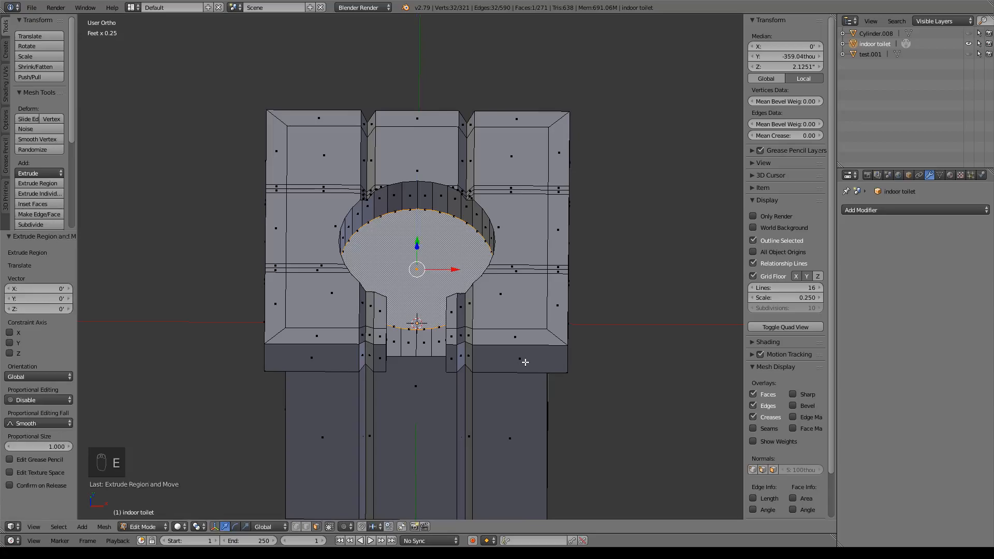
{"action": "key", "text": "g"}
{"action": "key", "text": "z"}
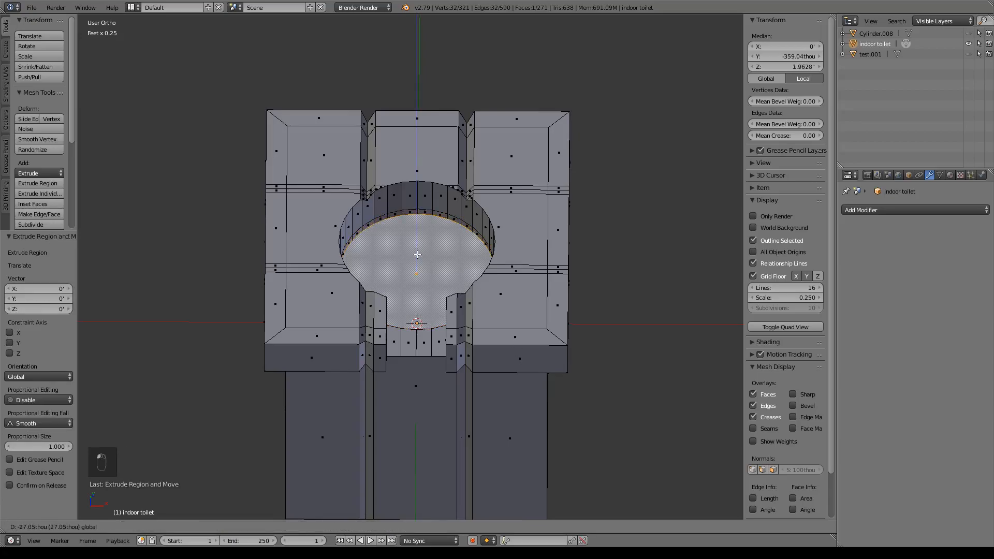
{"action": "left_click", "coordinate": [418, 254]}
{"action": "key", "text": "s"}
{"action": "left_click", "coordinate": [513, 282]}
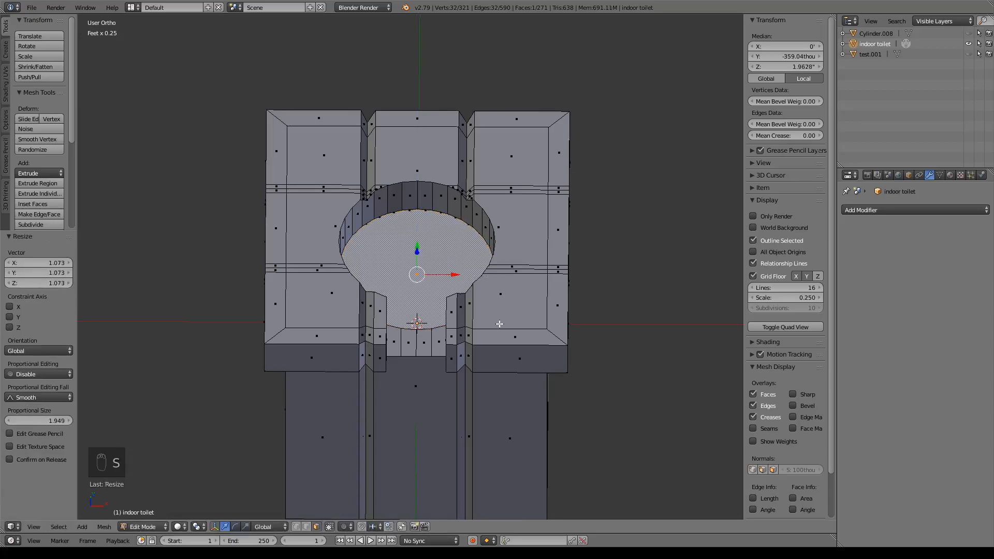
Step: Extrude the opening's floor face in place, scale it by 1.360 and then 0.975, and extrude it in place once more
{"action": "key", "text": "KP_1"}
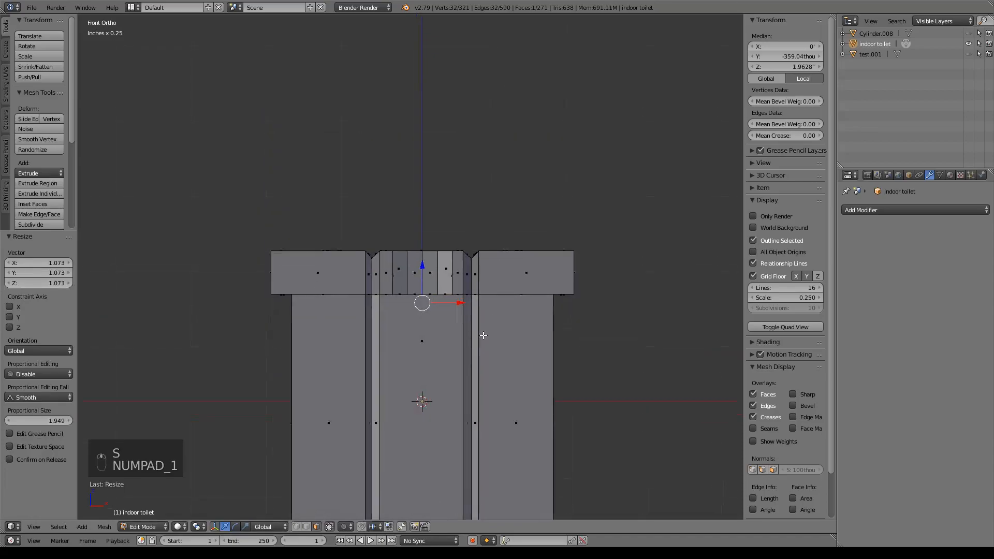
{"action": "key", "text": "z"}
{"action": "middle_click_drag", "start_coordinate": [505, 299], "coordinate": [504, 278], "text": "shift"}
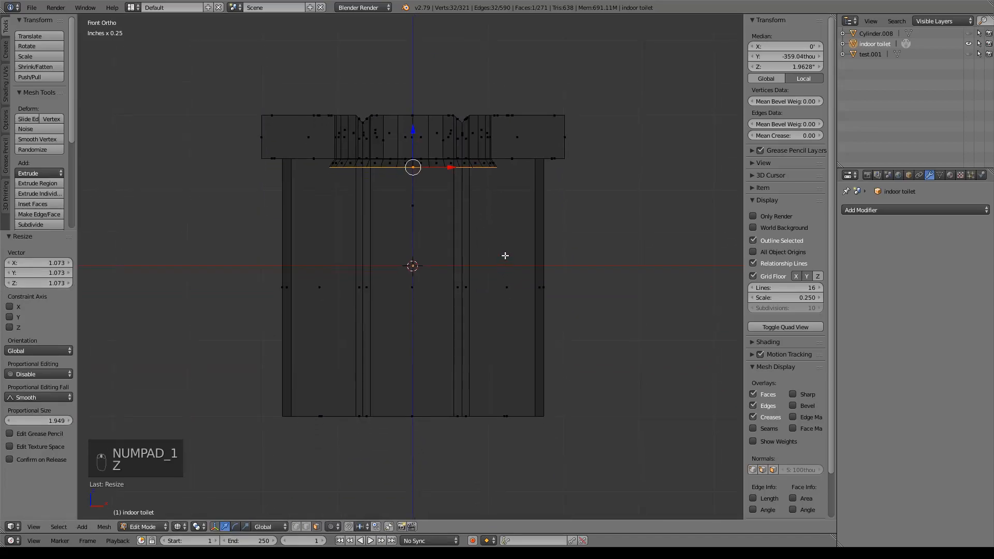
{"action": "key", "text": "e"}
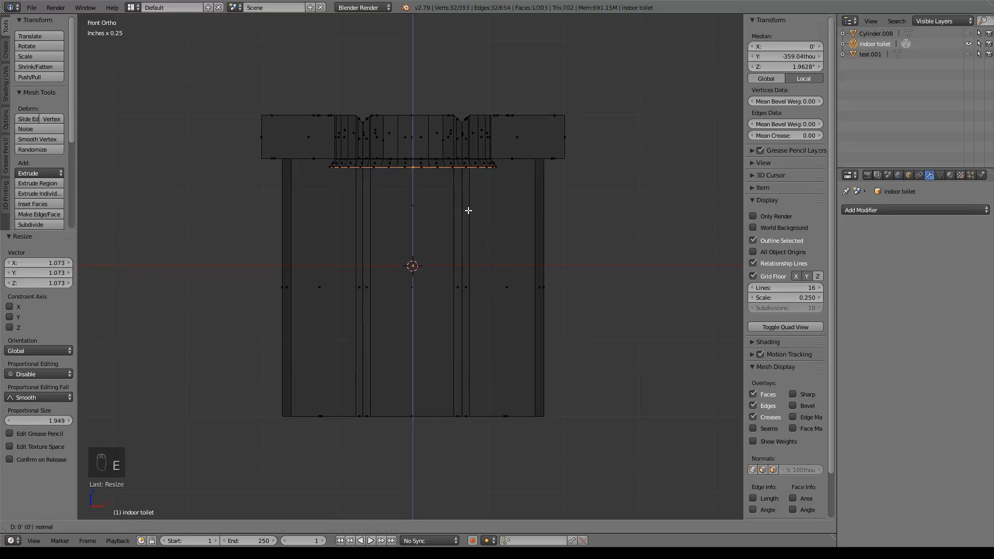
{"action": "key", "text": "s"}
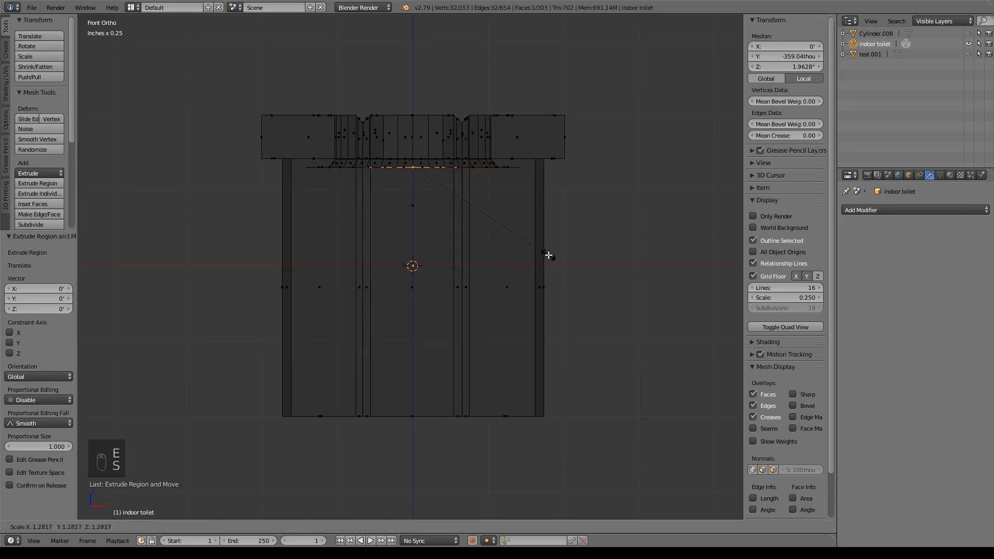
{"action": "left_click", "coordinate": [555, 257]}
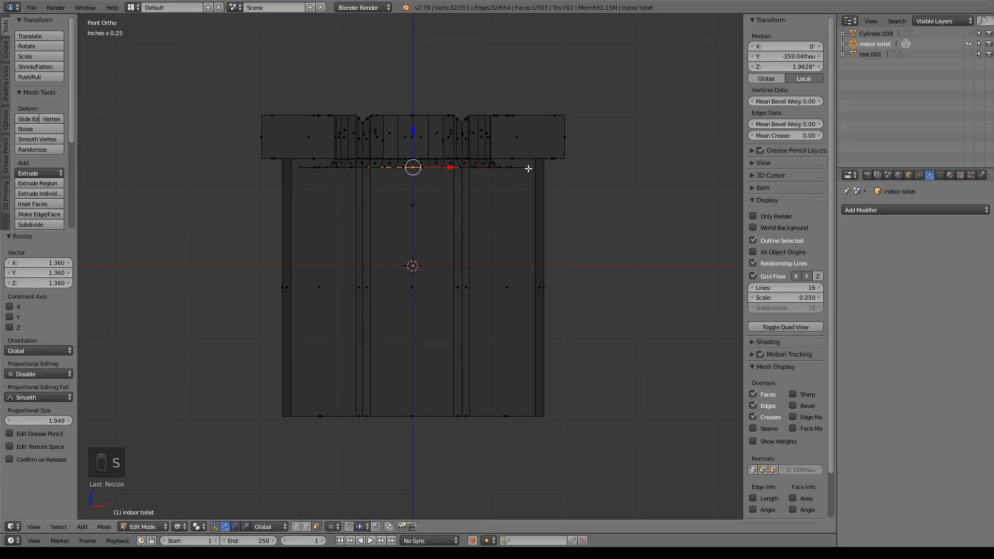
{"action": "key", "text": "s"}
{"action": "left_click", "coordinate": [595, 189]}
{"action": "key", "text": "e"}
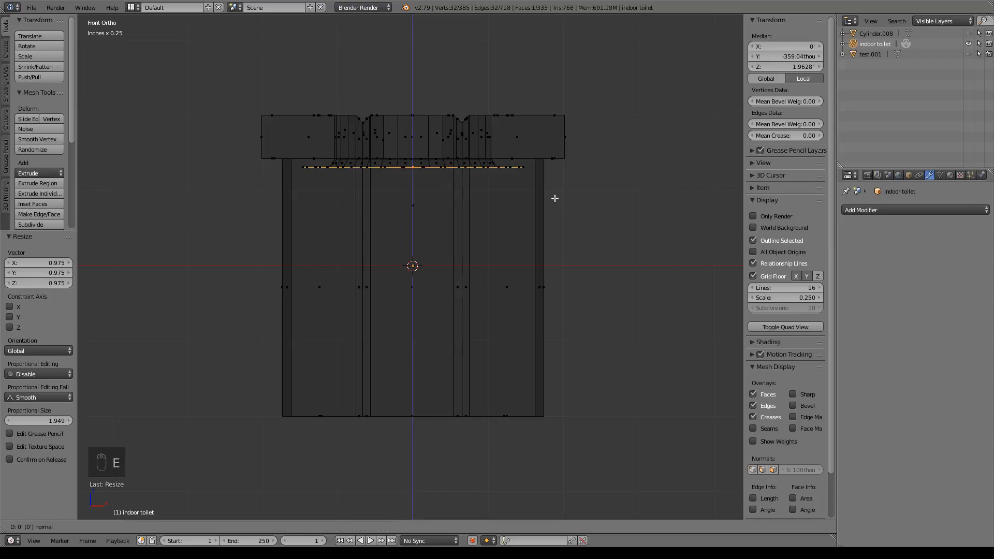
{"action": "right_click", "coordinate": [552, 200]}
Step: Try lowering the extruded floor face 777 thou along Z, check its clearance to the walls from the side, and undo the move
{"action": "left_click_drag", "start_coordinate": [415, 129], "coordinate": [426, 363]}
{"action": "middle_click_drag", "start_coordinate": [592, 255], "coordinate": [512, 236]}
{"action": "key", "text": "z"}
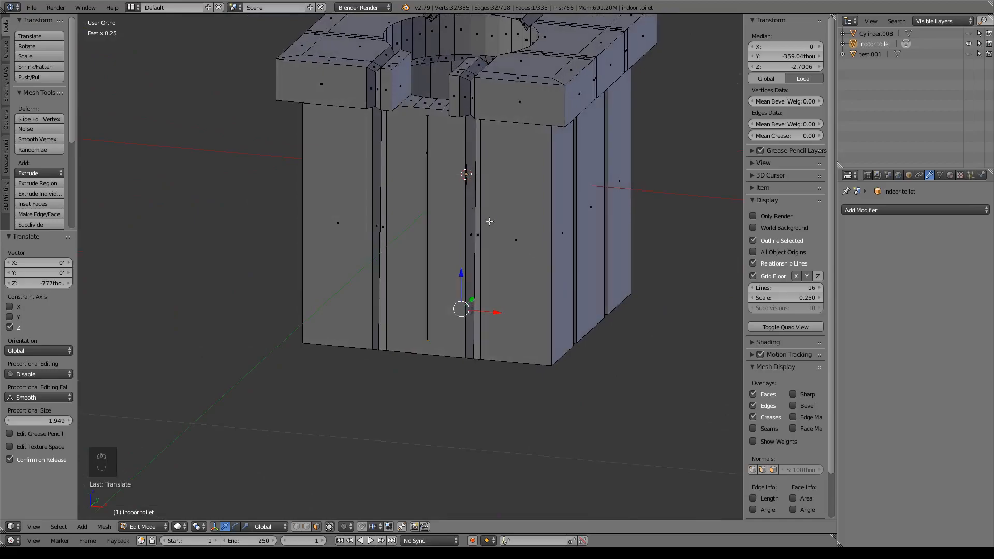
{"action": "key", "text": "KP_3"}
{"action": "key", "text": "z"}
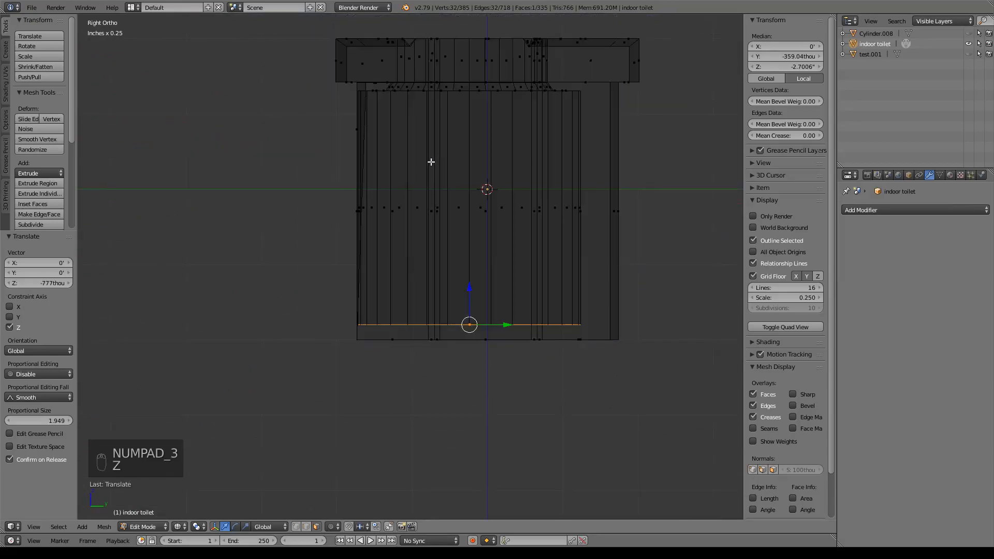
{"action": "middle_click_drag", "start_coordinate": [435, 162], "coordinate": [447, 157], "text": "shift"}
{"action": "scroll", "coordinate": [378, 244], "scroll_direction": "up", "scroll_amount": 4}
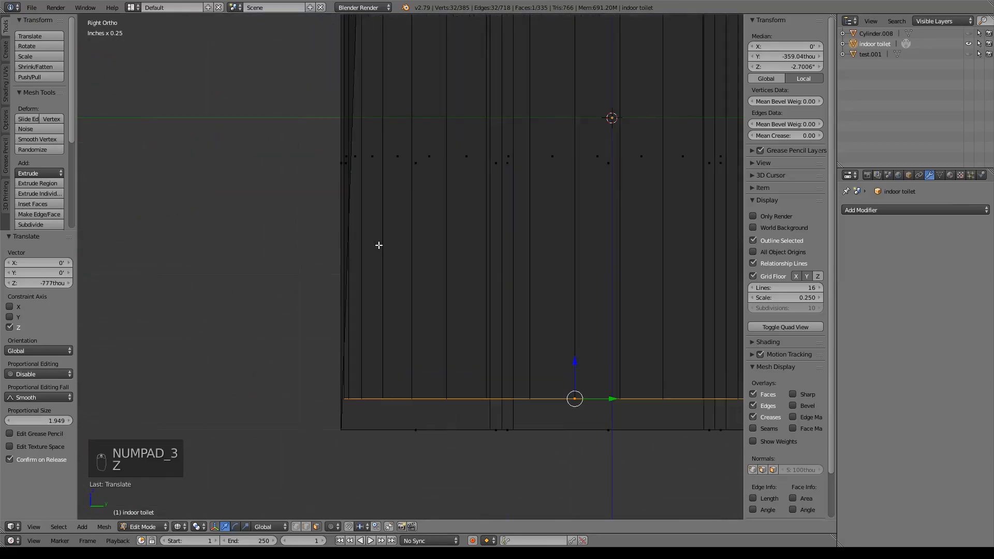
{"action": "middle_click_drag", "start_coordinate": [362, 173], "coordinate": [387, 278], "text": "shift"}
{"action": "scroll", "coordinate": [397, 267], "scroll_direction": "down", "scroll_amount": 4}
{"action": "key", "text": "ctrl+z"}
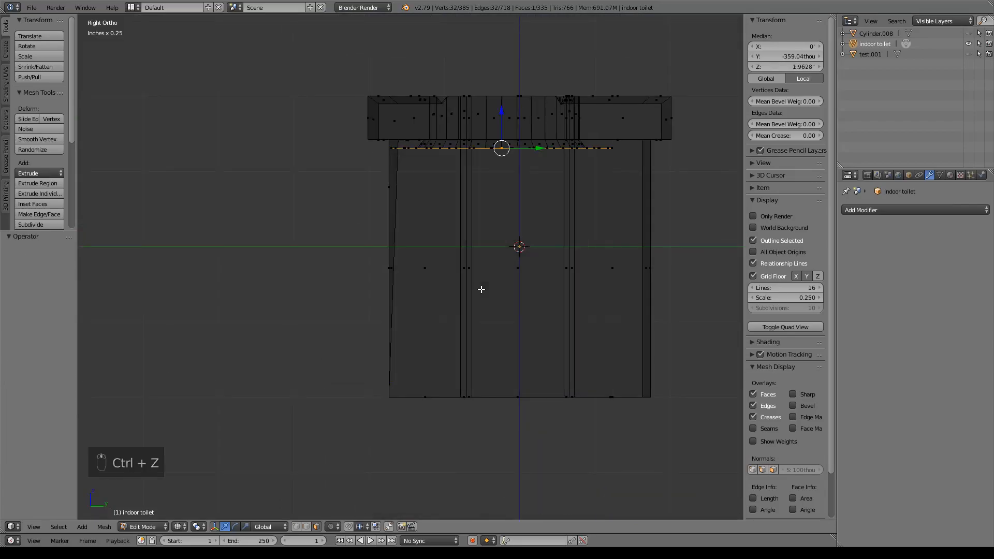
Step: Undo the last extrusion and scaling of the opening's floor face, and rescale the face by 1.191
{"action": "key", "text": "ctrl+z"}
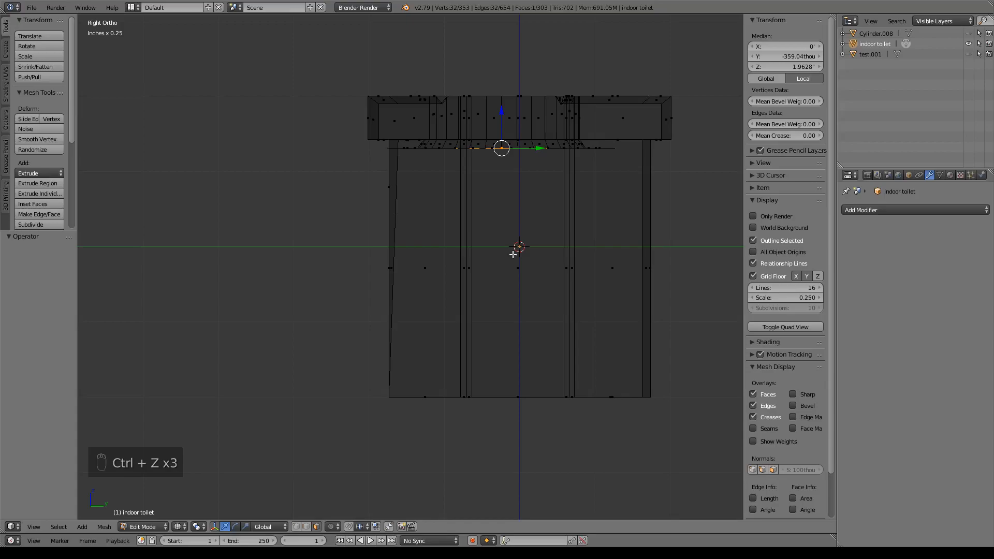
{"action": "key", "text": "ctrl+z"}
{"action": "key", "text": "s"}
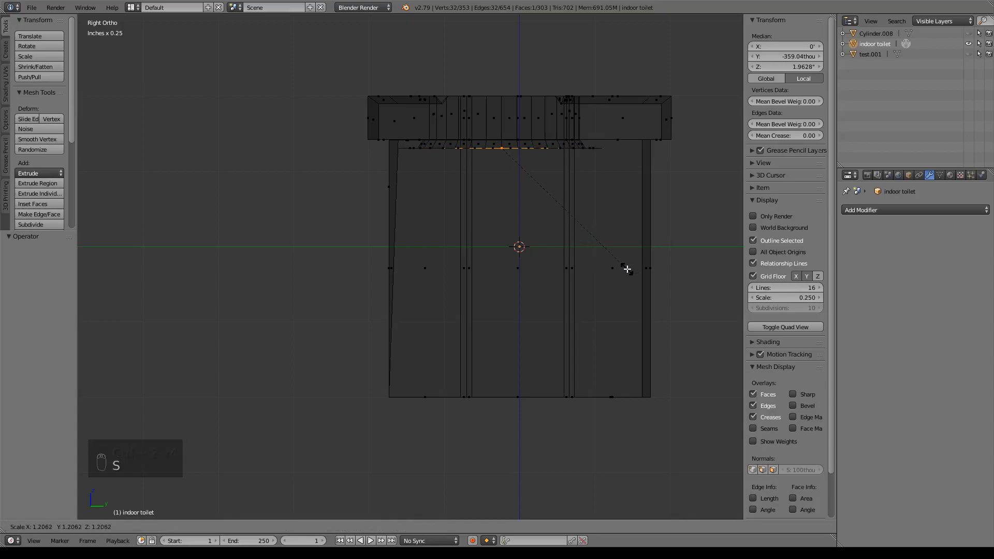
{"action": "left_click", "coordinate": [623, 268]}
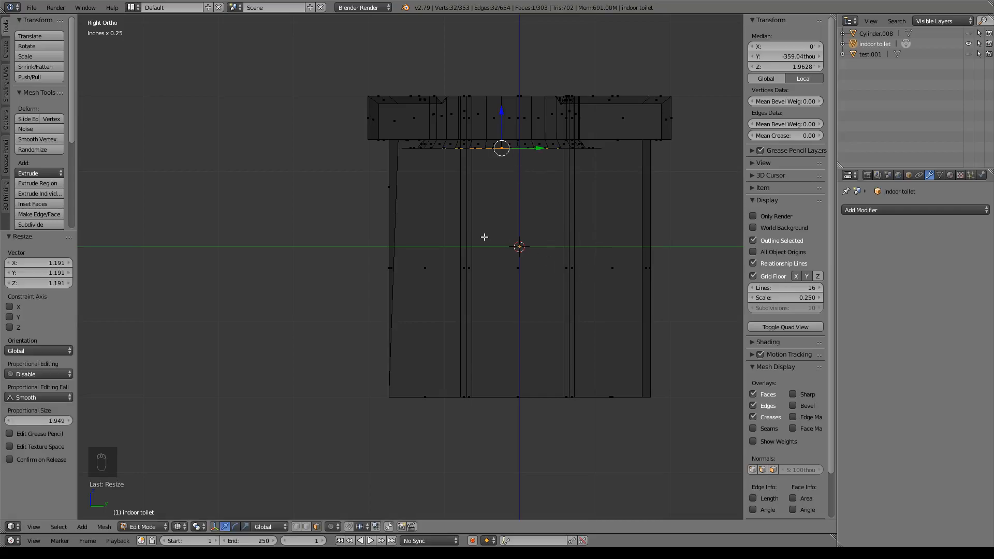
Step: Move the two inner bottom vertices of the front grooves 27.5 thou along Y
{"action": "middle_click_drag", "start_coordinate": [400, 243], "coordinate": [418, 210]}
{"action": "key", "text": "KP_3"}
{"action": "middle_click_drag", "start_coordinate": [481, 317], "coordinate": [461, 352]}
{"action": "left_click", "coordinate": [296, 526]}
{"action": "left_click", "coordinate": [447, 348]}
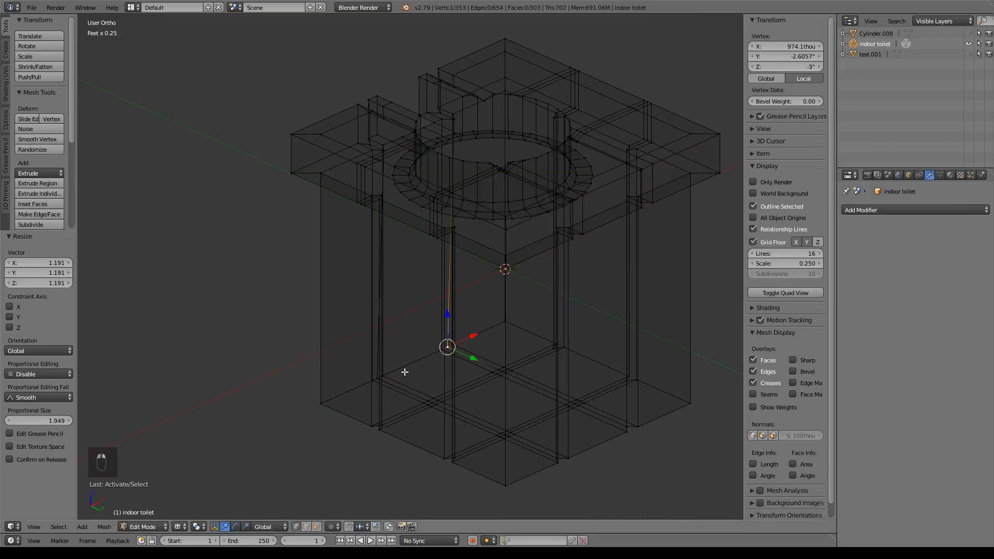
{"action": "left_click", "coordinate": [376, 380], "text": "shift"}
{"action": "key", "text": "shift+KP_7"}
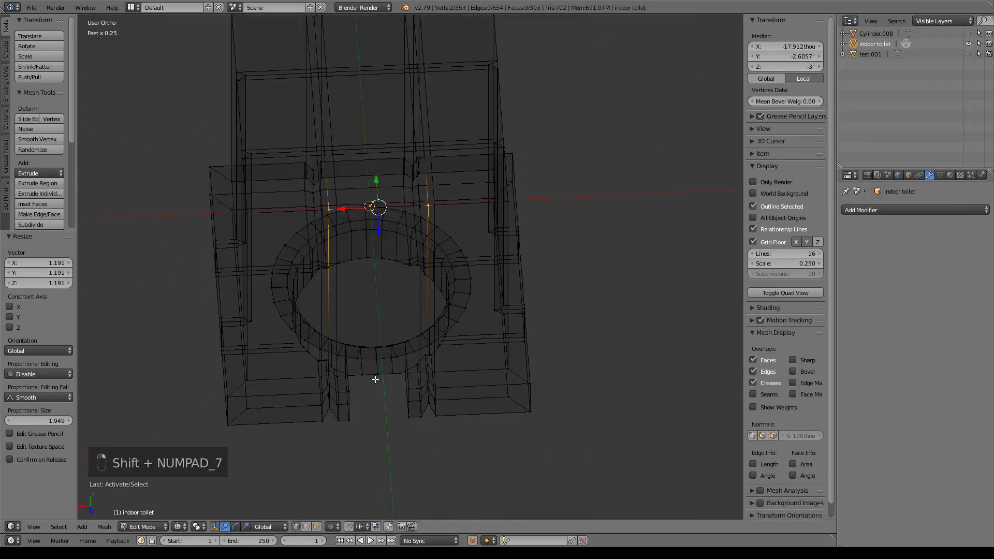
{"action": "key", "text": "shift+KP_7"}
{"action": "key", "text": "ctrl+KP_7"}
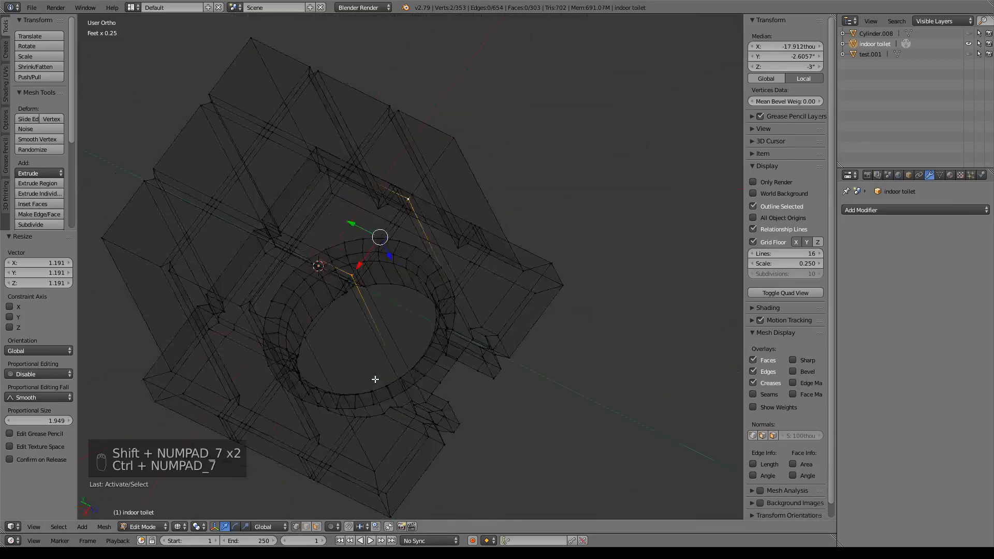
{"action": "left_click_drag", "start_coordinate": [445, 275], "coordinate": [444, 282]}
{"action": "key", "text": "z"}
{"action": "middle_click_drag", "start_coordinate": [517, 224], "coordinate": [504, 266]}
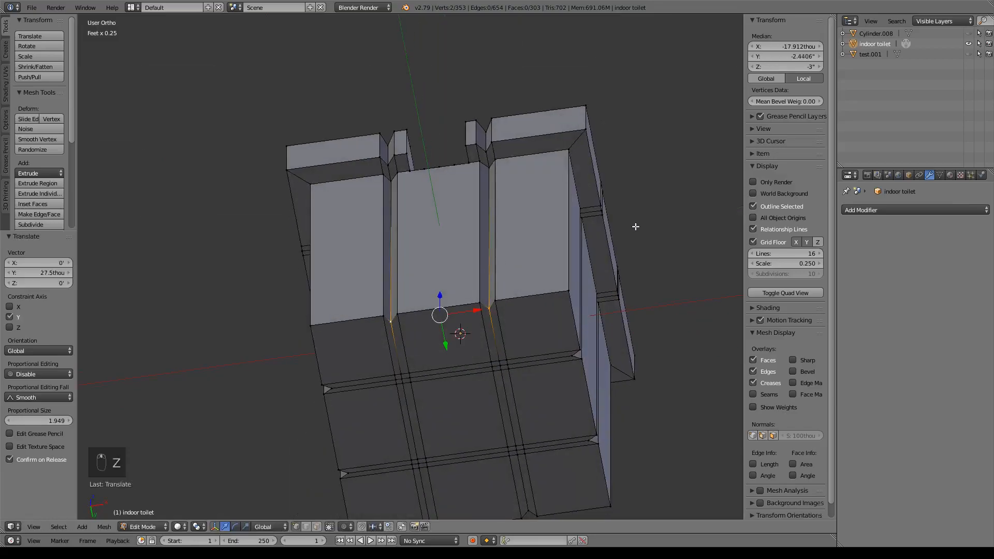
Step: Select the outer edge loop of the opening's floor face and move it about 24 thou along Y
{"action": "middle_click_drag", "start_coordinate": [635, 224], "coordinate": [568, 235]}
{"action": "key", "text": "KP_3"}
{"action": "key", "text": "z"}
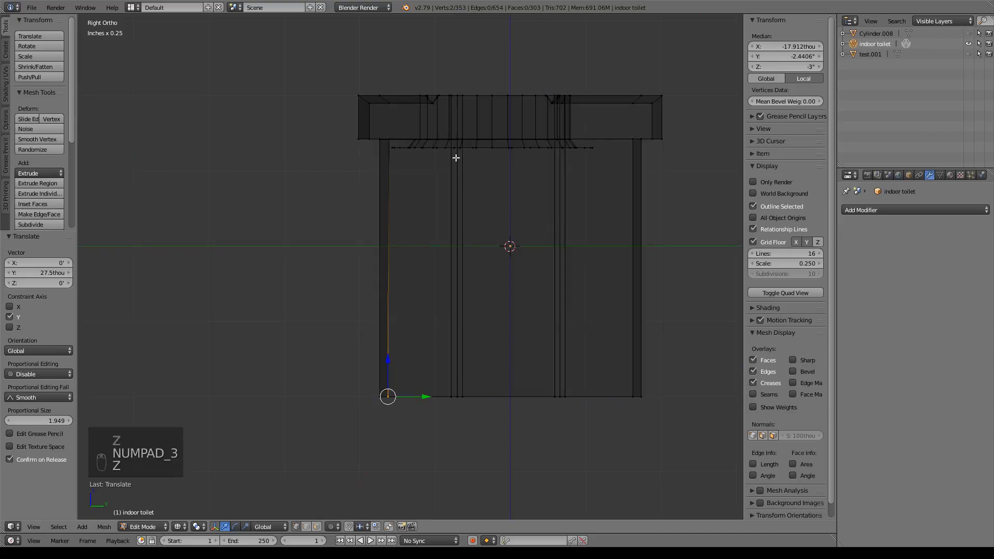
{"action": "middle_click_drag", "start_coordinate": [493, 151], "coordinate": [490, 178]}
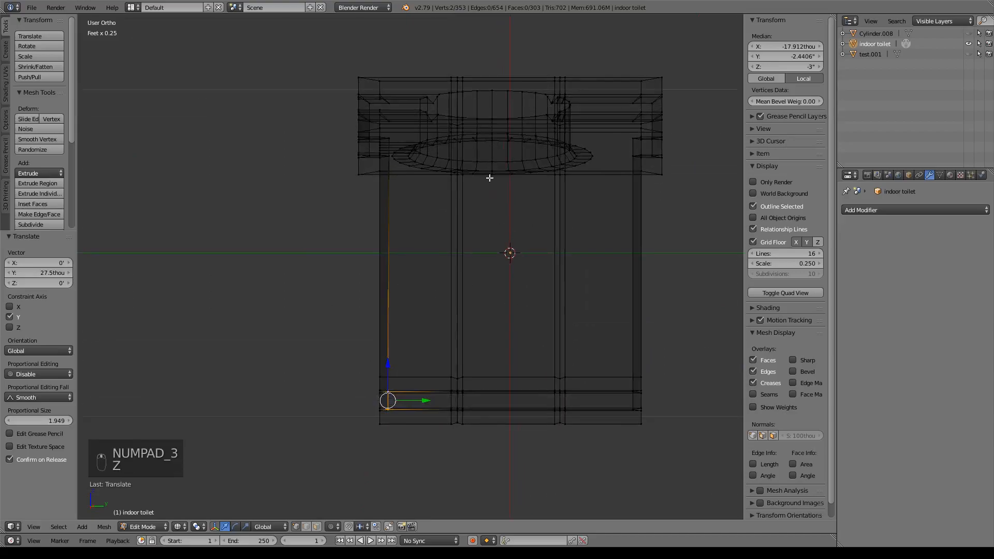
{"action": "right_click", "coordinate": [413, 167], "text": "alt"}
{"action": "right_click", "coordinate": [419, 170], "text": "alt"}
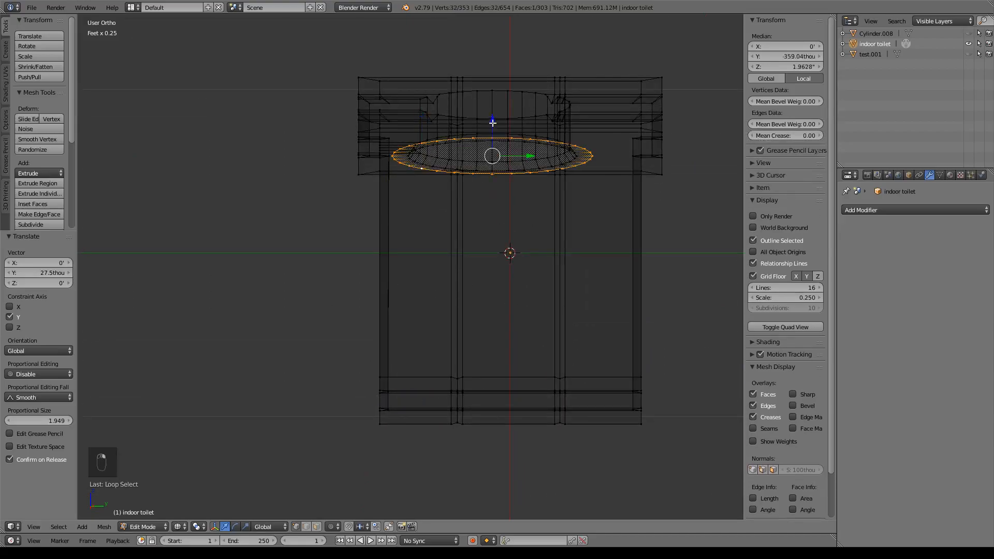
{"action": "key", "text": "KP_3"}
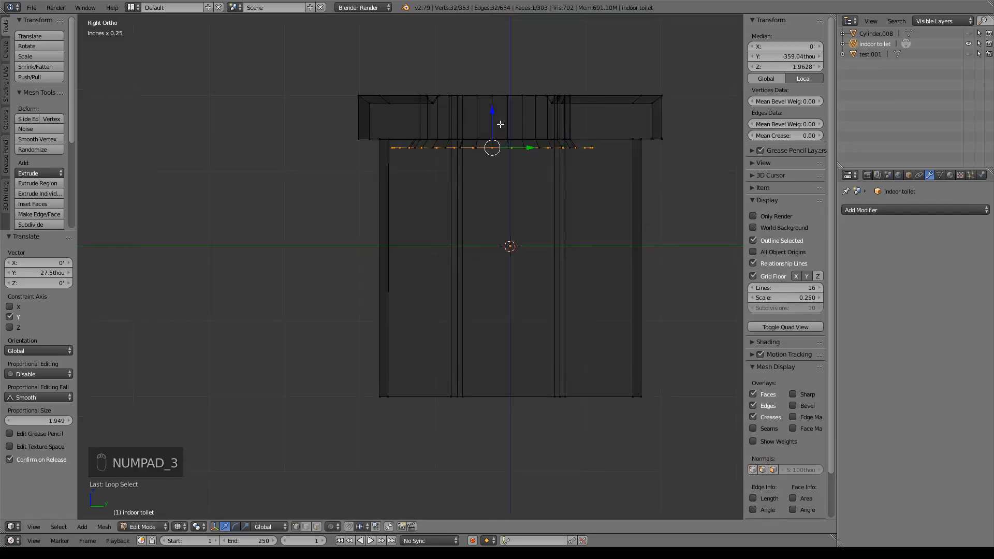
{"action": "left_click_drag", "start_coordinate": [514, 149], "coordinate": [522, 149]}
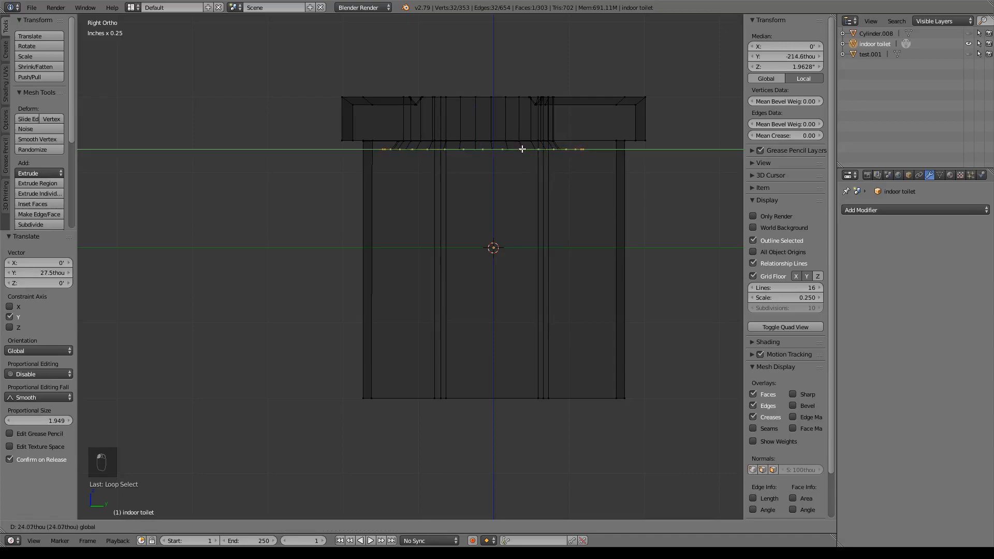
Step: Extrude the opening's floor face, lower it along Z to hollow the block's interior, and leave edit mode
{"action": "key", "text": "e"}
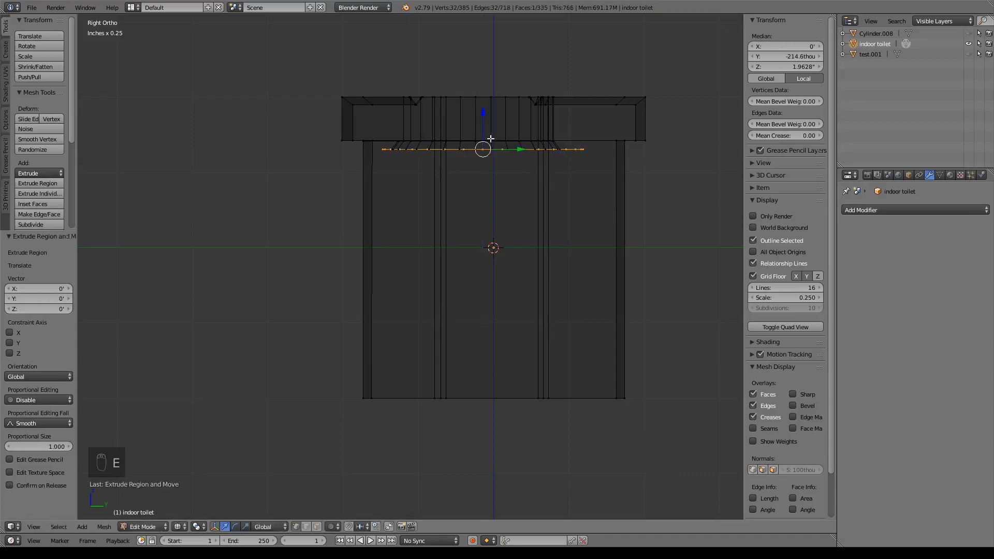
{"action": "left_click", "coordinate": [476, 350]}
{"action": "key", "text": "z"}
{"action": "middle_click_drag", "start_coordinate": [628, 266], "coordinate": [430, 131]}
{"action": "key", "text": "Tab"}
{"action": "scroll", "coordinate": [577, 273], "scroll_direction": "down", "scroll_amount": 4}
{"action": "middle_click_drag", "start_coordinate": [577, 273], "coordinate": [547, 243]}
{"action": "middle_click_drag", "start_coordinate": [490, 260], "coordinate": [543, 238]}
{"action": "middle_click_drag", "start_coordinate": [605, 246], "coordinate": [606, 201]}
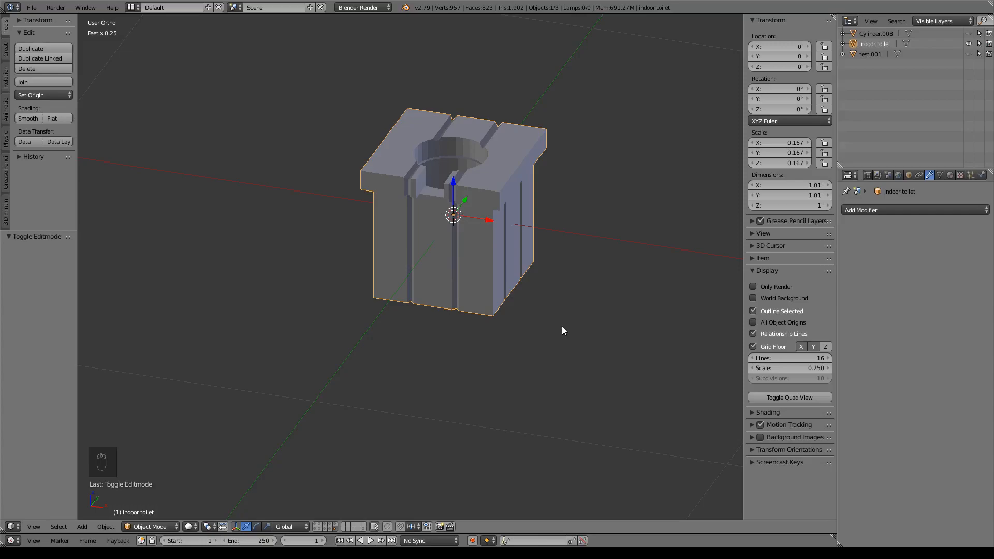
Step: Move the indoor toilet to the first layer and delete the leftover Cylinder.008
{"action": "key", "text": "m"}
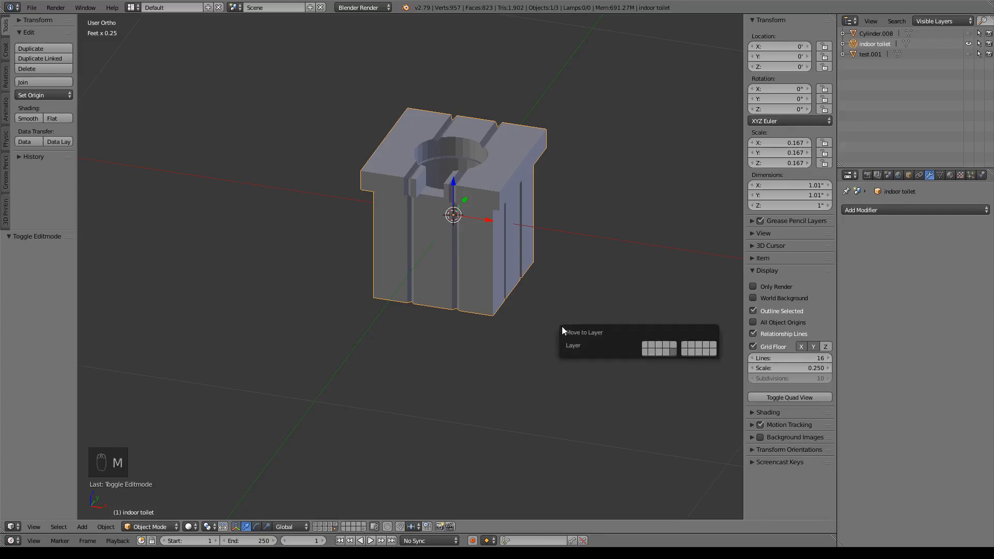
{"action": "left_click", "coordinate": [645, 344]}
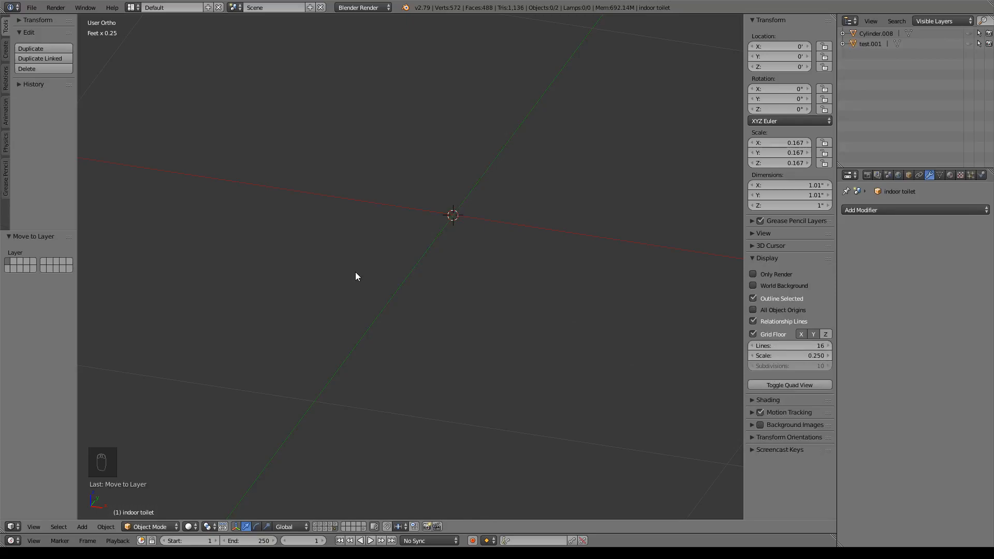
{"action": "right_click", "coordinate": [881, 36]}
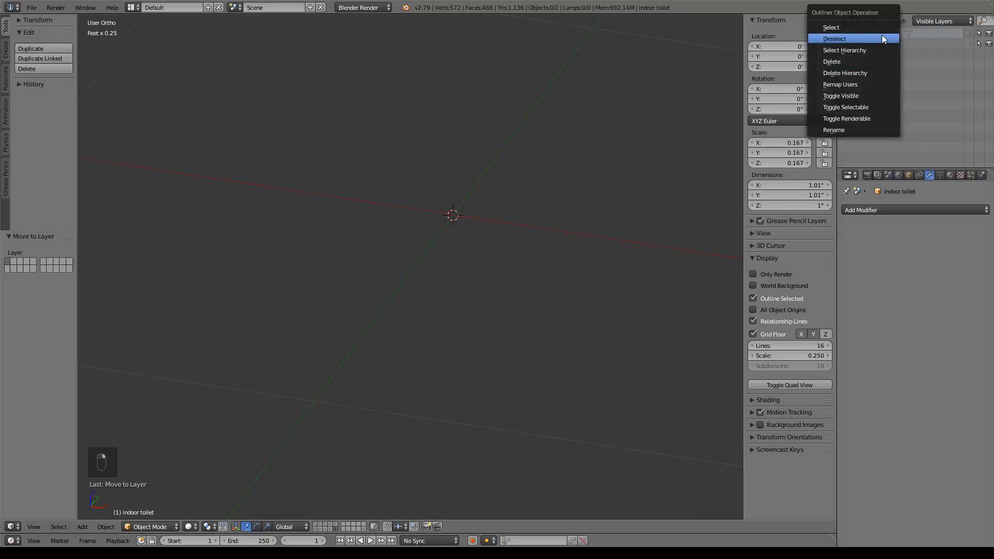
{"action": "left_click", "coordinate": [859, 62]}
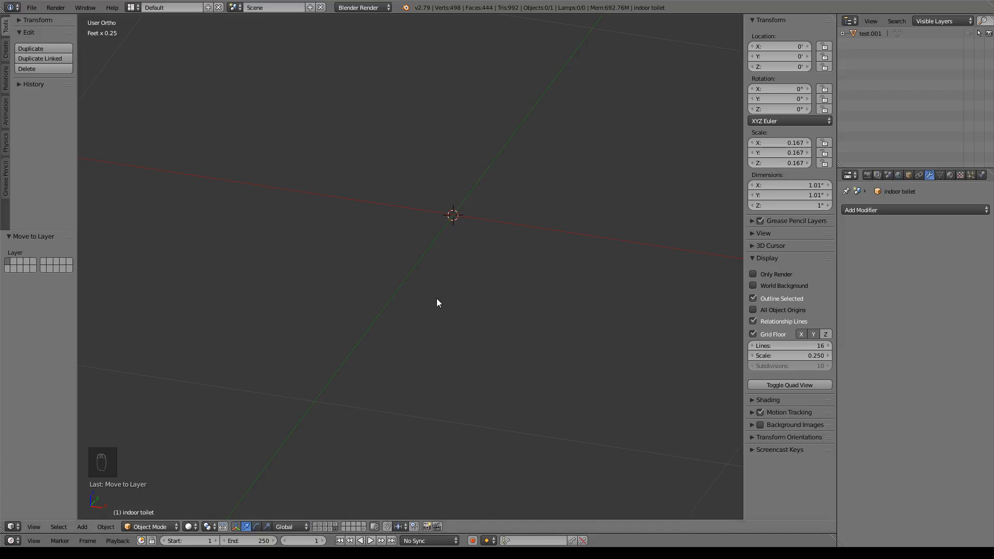
Step: Add a cube and set its dimensions to 1 inch in X, 1 inch in Y and 2 inches in Z
{"action": "key", "text": "shift+a"}
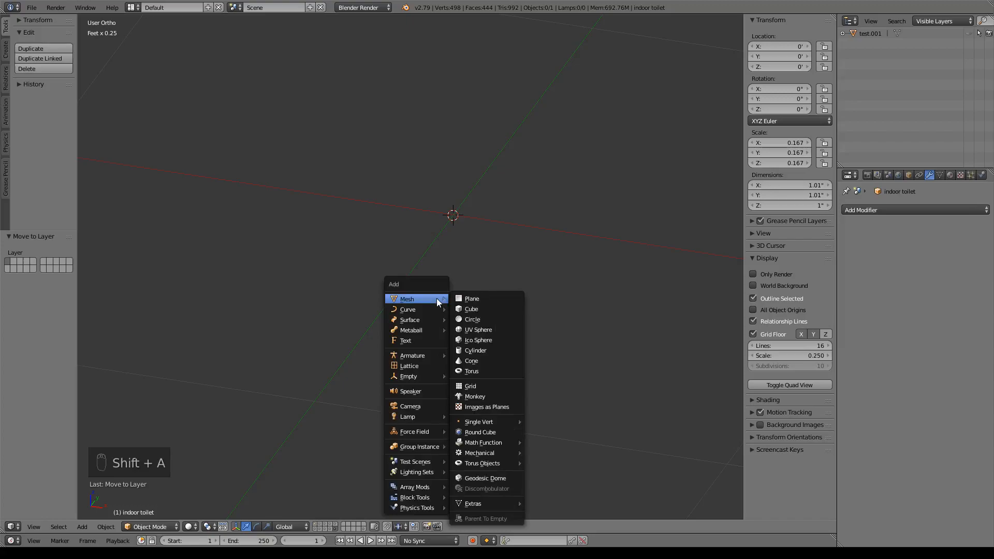
{"action": "left_click", "coordinate": [480, 308]}
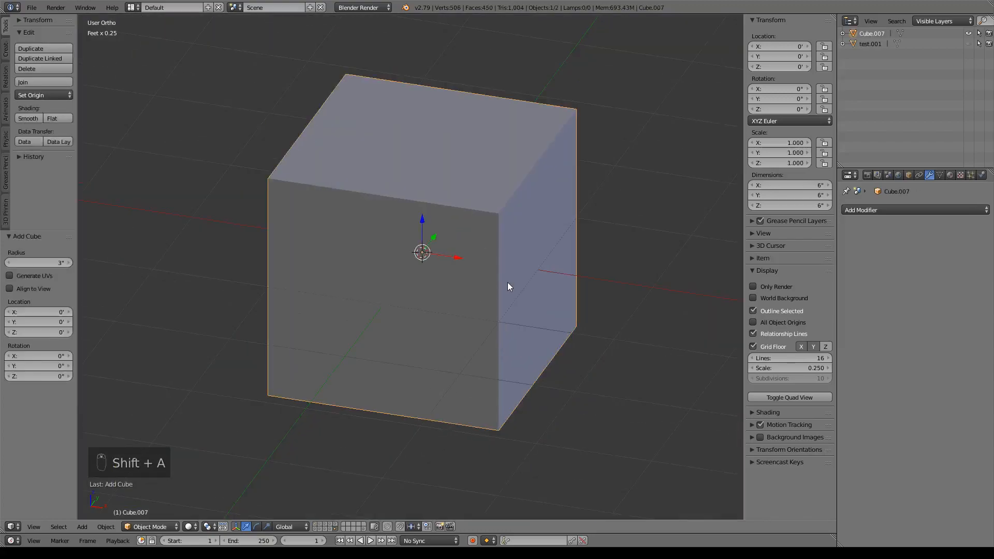
{"action": "key", "text": "KP_1"}
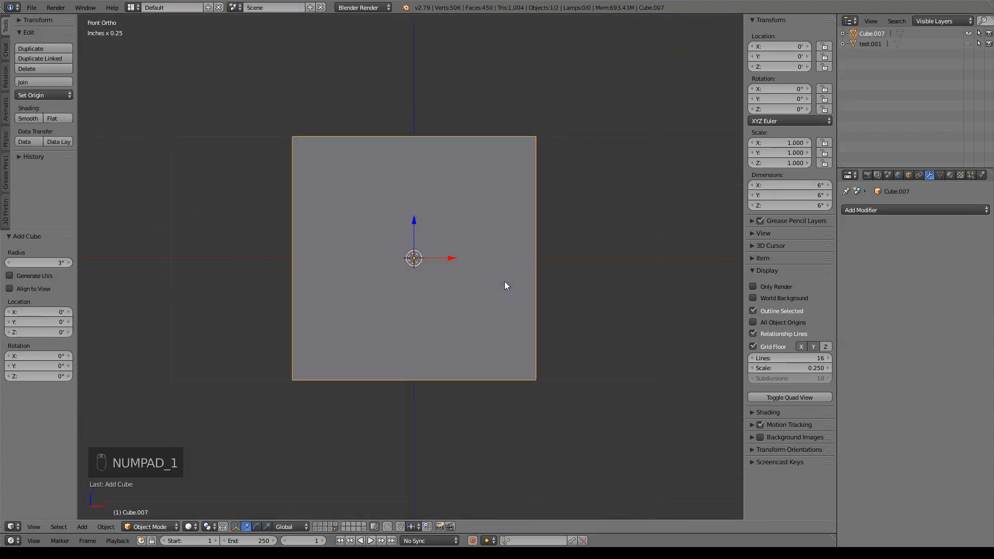
{"action": "left_click", "coordinate": [819, 195]}
{"action": "type", "text": "1"}
{"action": "key", "text": "Return"}
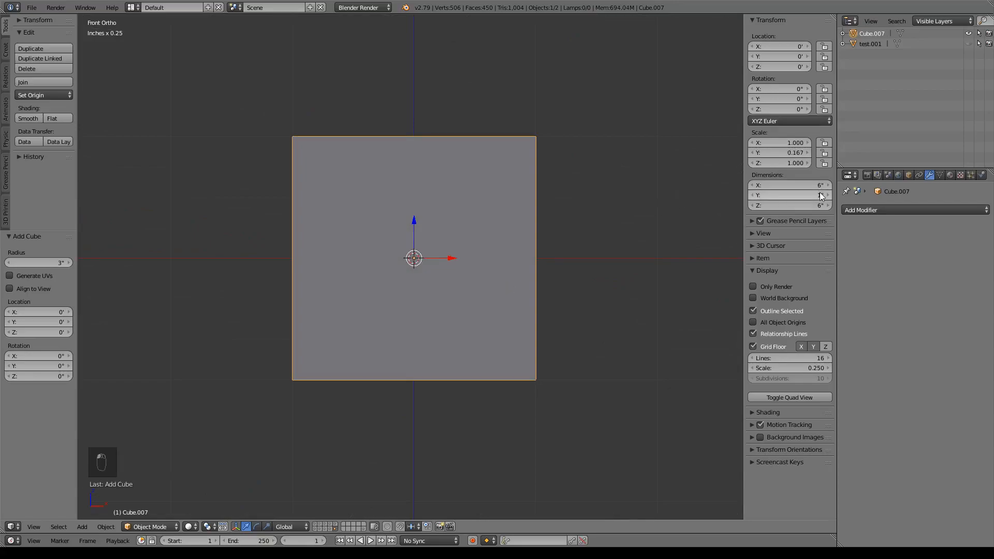
{"action": "left_click", "coordinate": [811, 187]}
{"action": "type", "text": "1"}
{"action": "key", "text": "Return"}
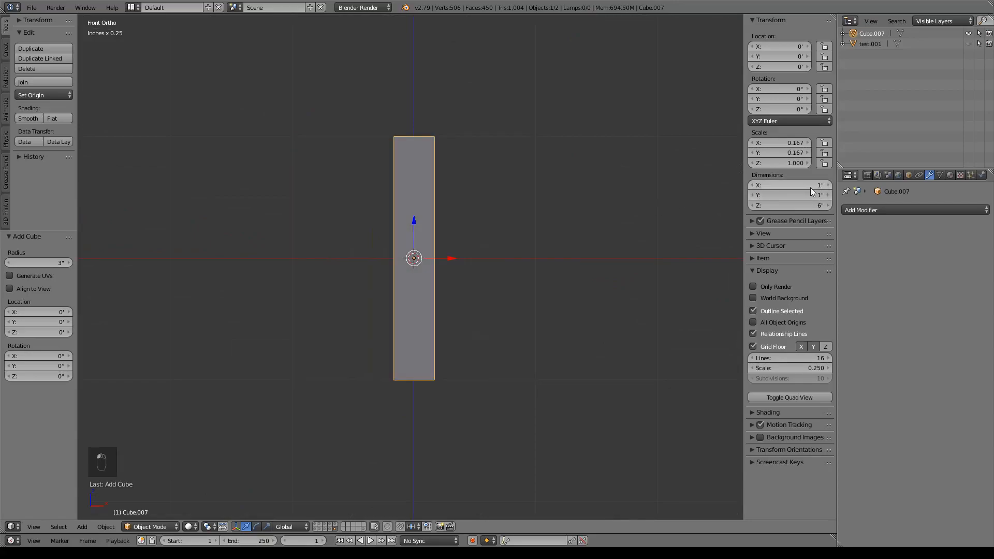
{"action": "left_click", "coordinate": [819, 204]}
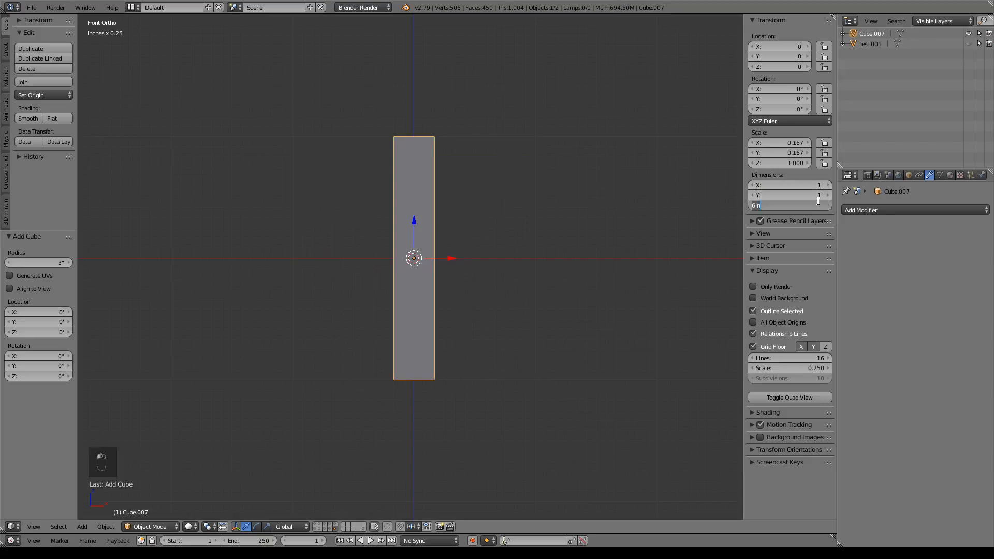
{"action": "type", "text": "2\""}
{"action": "key", "text": "Return"}
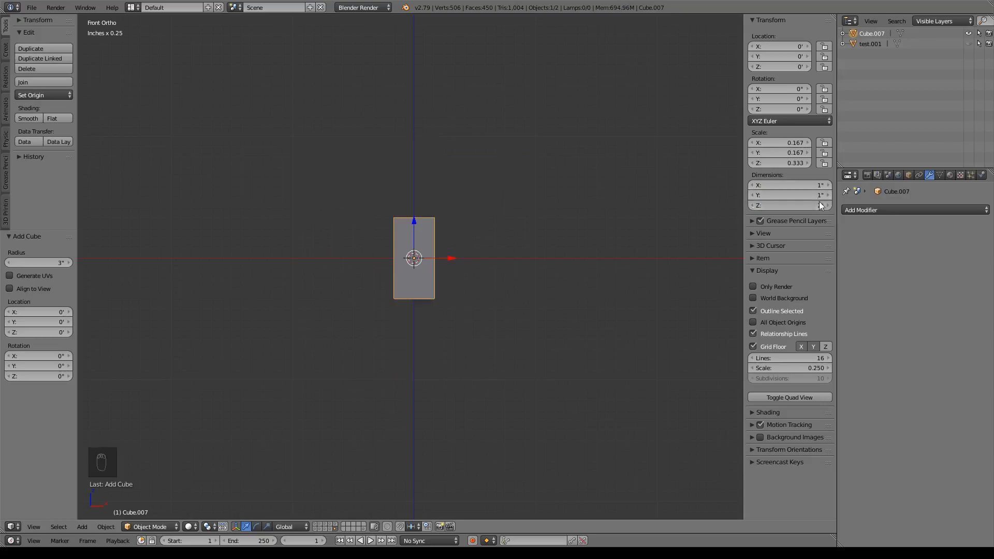
Step: Select the new block's four side faces in edit mode and extrude them in place
{"action": "scroll", "coordinate": [443, 355], "scroll_direction": "up", "scroll_amount": 4}
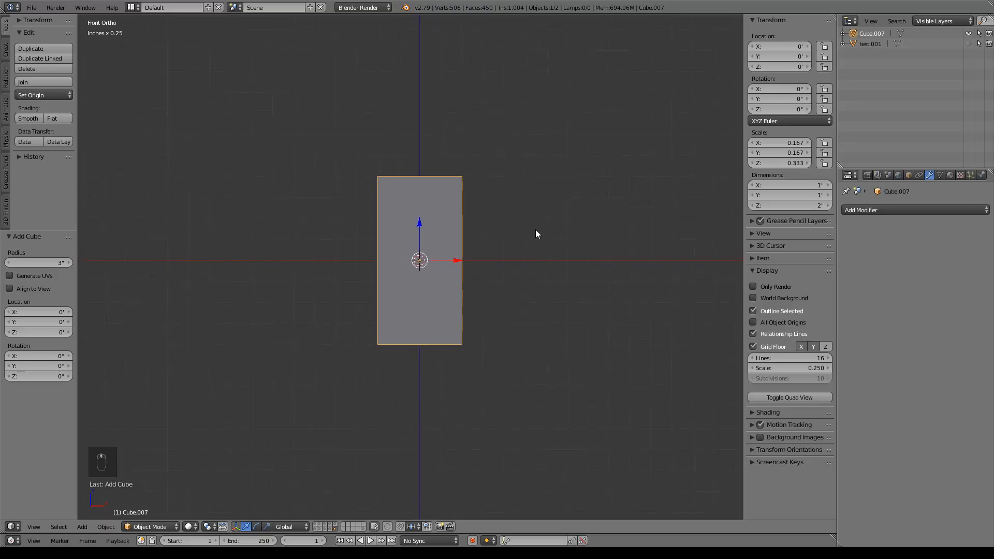
{"action": "key", "text": "Tab"}
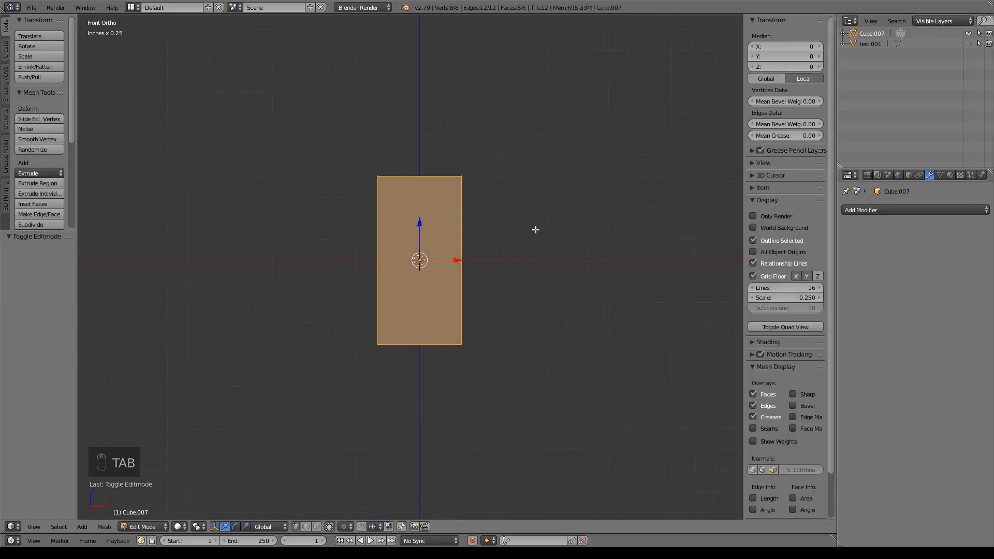
{"action": "scroll", "coordinate": [535, 229], "scroll_direction": "up", "scroll_amount": 2}
{"action": "middle_click_drag", "start_coordinate": [552, 235], "coordinate": [490, 276]}
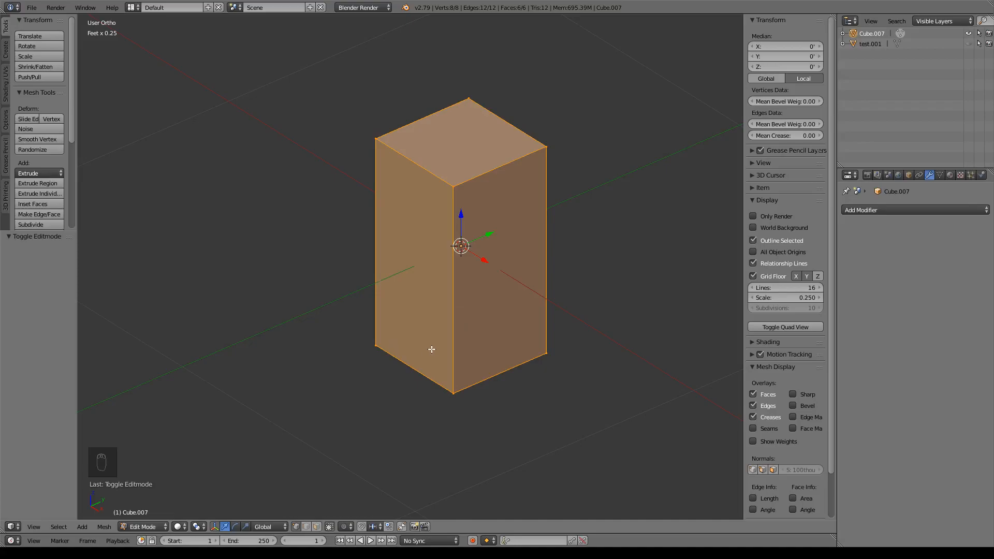
{"action": "left_click", "coordinate": [316, 527]}
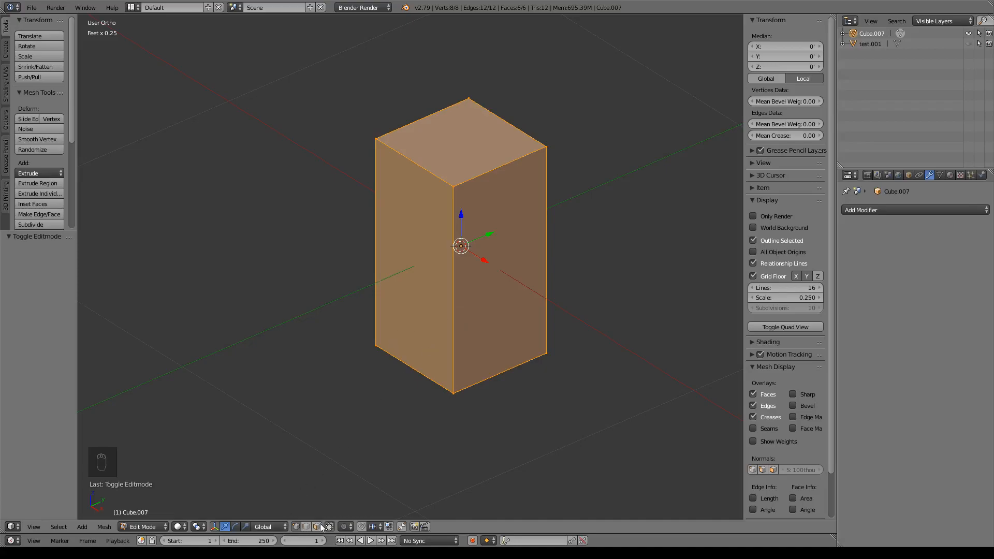
{"action": "right_click", "coordinate": [530, 288]}
{"action": "right_click", "coordinate": [435, 291], "text": "shift"}
{"action": "middle_click_drag", "start_coordinate": [586, 278], "coordinate": [488, 300]}
{"action": "right_click", "coordinate": [478, 289], "text": "shift"}
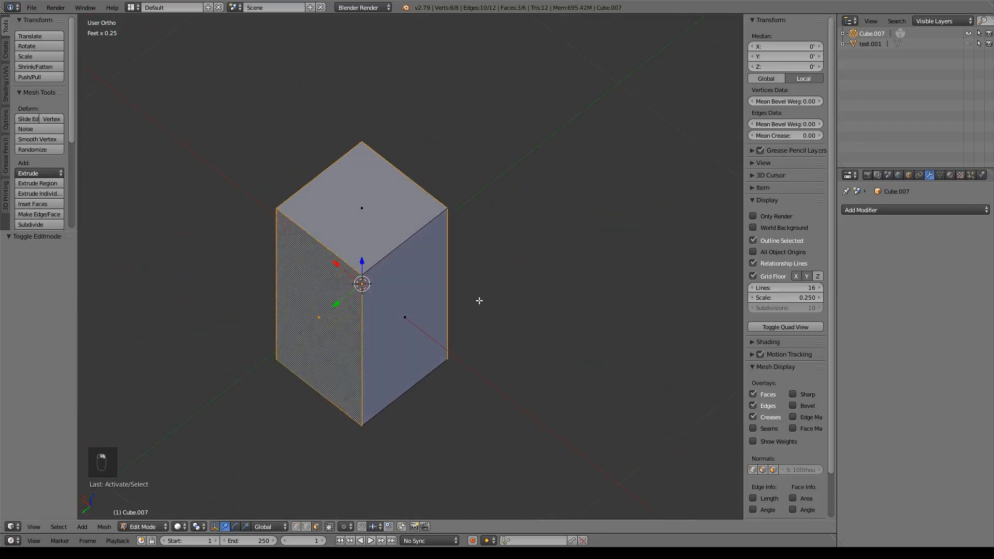
{"action": "right_click", "coordinate": [407, 298], "text": "shift"}
{"action": "key", "text": "e"}
{"action": "right_click", "coordinate": [549, 305]}
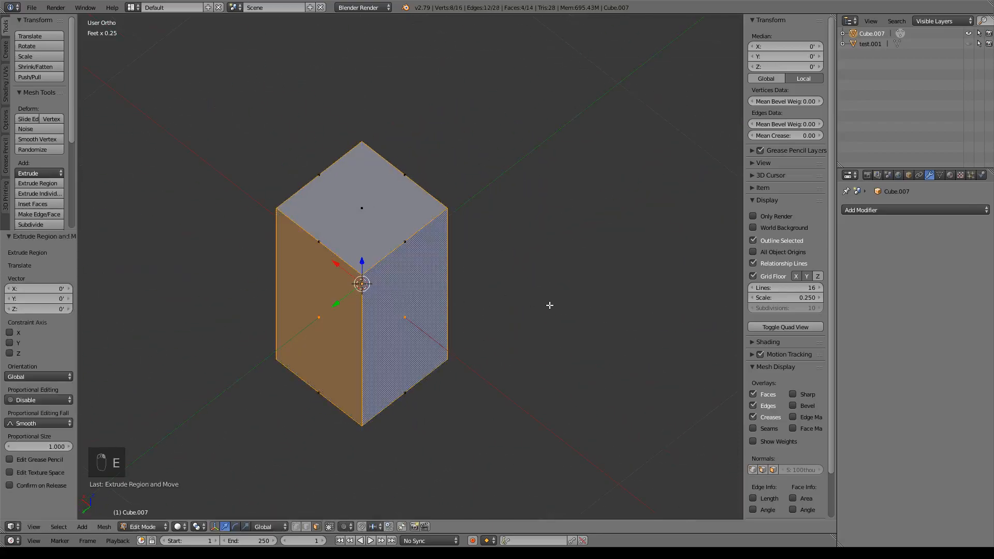
Step: Scale the extruded side faces by 1.180 in X and Y, keeping Z locked
{"action": "key", "text": "KP_7"}
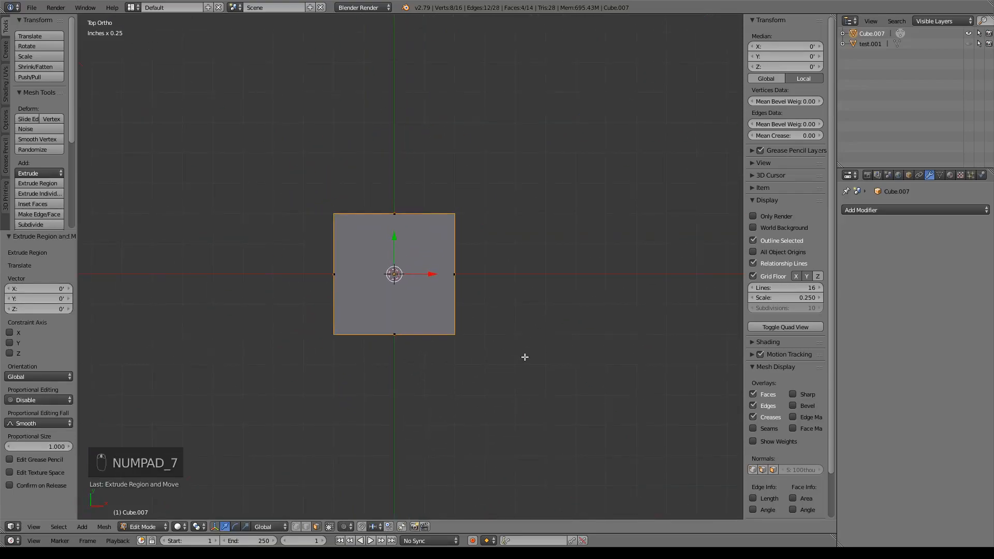
{"action": "key", "text": "s"}
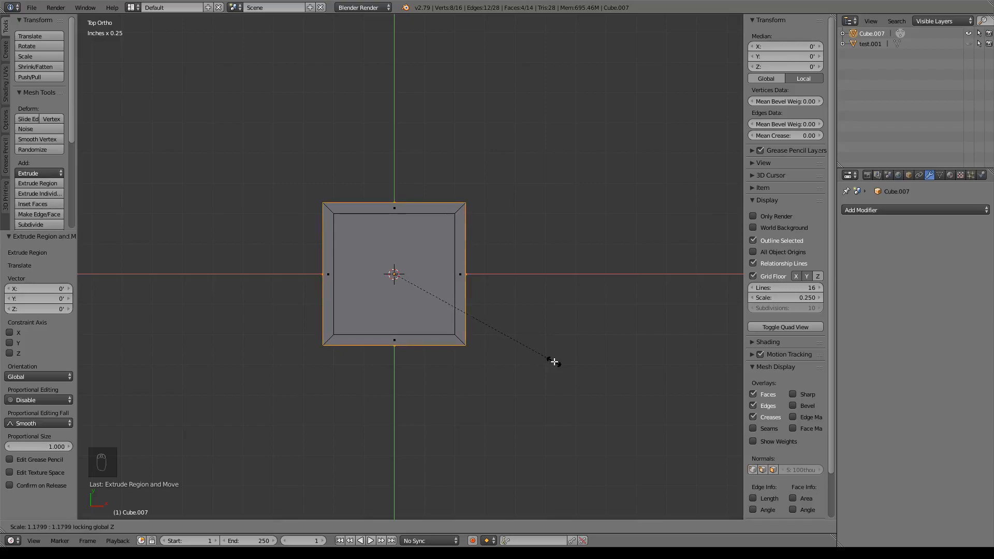
{"action": "left_click", "coordinate": [554, 362]}
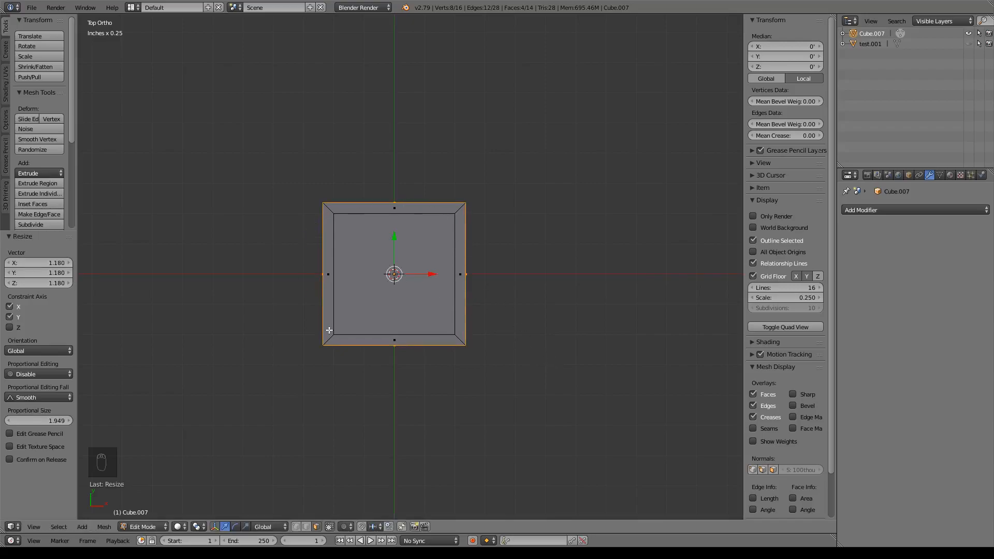
Step: Delete the inner square faces at the block's upper and lower ends to leave it open through the middle
{"action": "middle_click_drag", "start_coordinate": [393, 280], "coordinate": [404, 177]}
{"action": "right_click", "coordinate": [394, 292]}
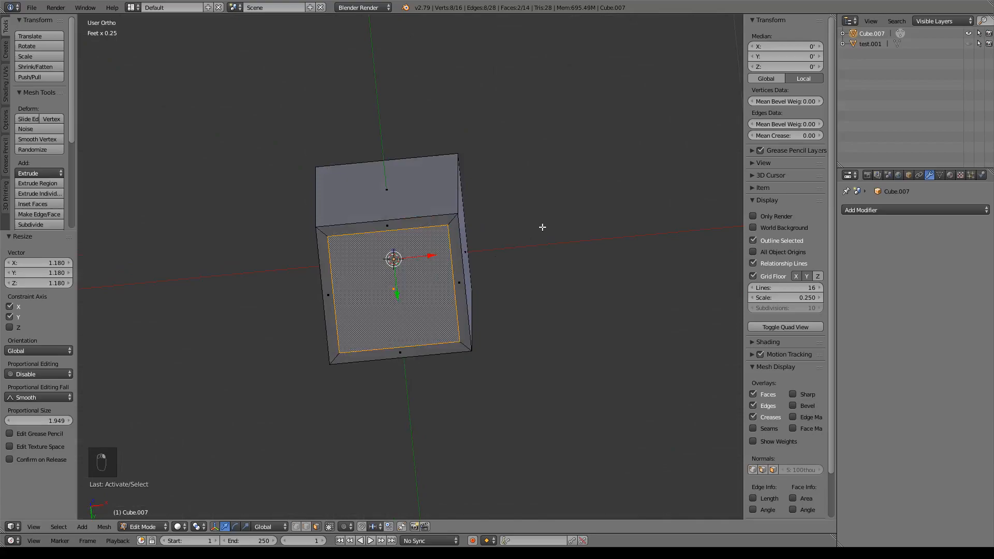
{"action": "key", "text": "x"}
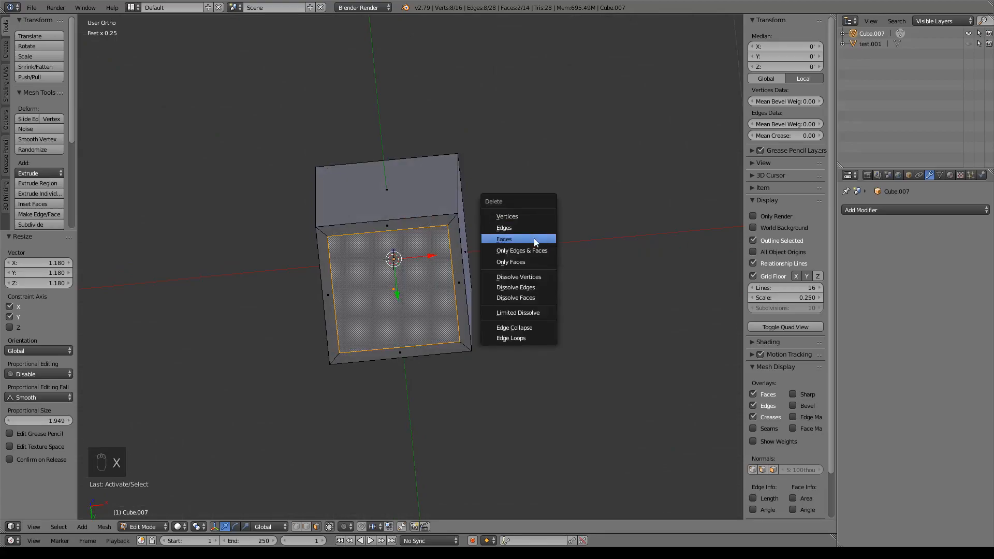
{"action": "left_click", "coordinate": [534, 239]}
{"action": "middle_click_drag", "start_coordinate": [533, 240], "coordinate": [560, 362]}
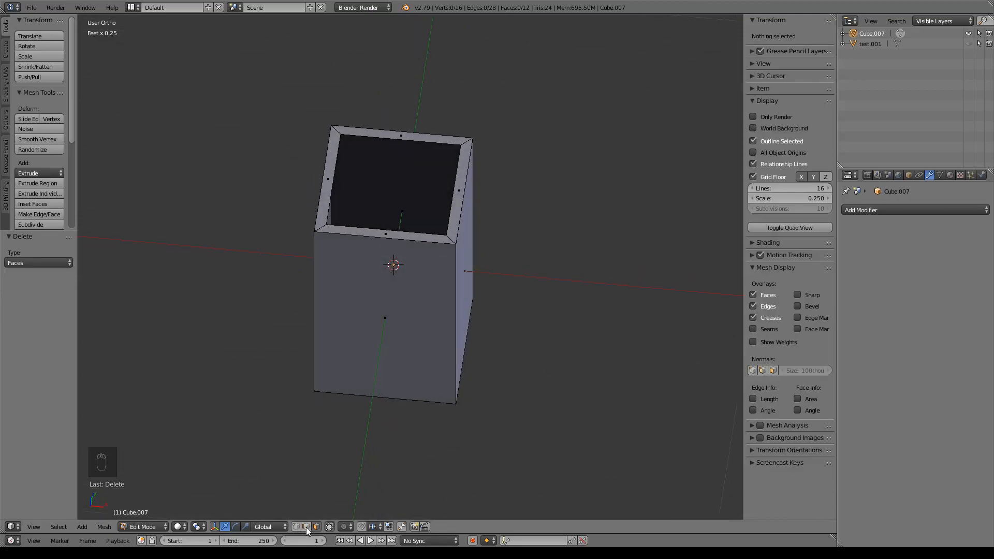
Step: Fill the first two inner walls with faces between matching upper and lower inner rim edges
{"action": "right_click", "coordinate": [414, 138]}
{"action": "middle_click_drag", "start_coordinate": [414, 139], "coordinate": [457, 211]}
{"action": "right_click", "coordinate": [436, 224], "text": "shift"}
{"action": "key", "text": "f"}
{"action": "right_click", "coordinate": [457, 210]}
{"action": "right_click", "coordinate": [443, 265], "text": "shift"}
{"action": "key", "text": "f"}
Step: Fill the remaining two inner walls between their upper and lower rim edges to close the hollow block's interior
{"action": "middle_click_drag", "start_coordinate": [443, 264], "coordinate": [506, 222]}
{"action": "right_click", "coordinate": [468, 206]}
{"action": "right_click", "coordinate": [468, 260], "text": "shift"}
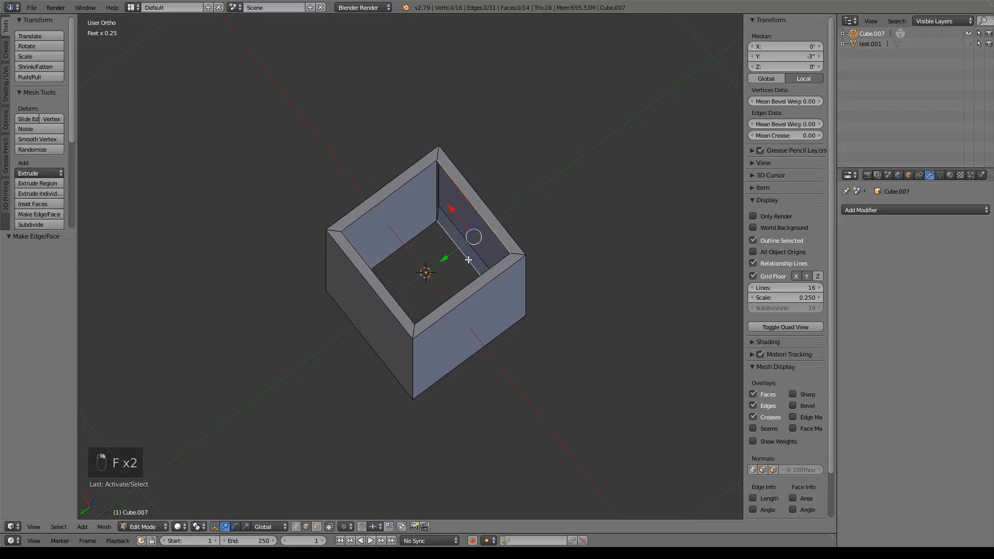
{"action": "key", "text": "f"}
{"action": "middle_click_drag", "start_coordinate": [468, 260], "coordinate": [488, 233]}
{"action": "right_click", "coordinate": [488, 233]}
{"action": "right_click", "coordinate": [465, 238], "text": "shift"}
{"action": "key", "text": "f"}
{"action": "middle_click_drag", "start_coordinate": [455, 288], "coordinate": [394, 256]}
{"action": "right_click", "coordinate": [468, 263]}
{"action": "right_click", "coordinate": [455, 240], "text": "shift"}
{"action": "middle_click_drag", "start_coordinate": [425, 204], "coordinate": [510, 270]}
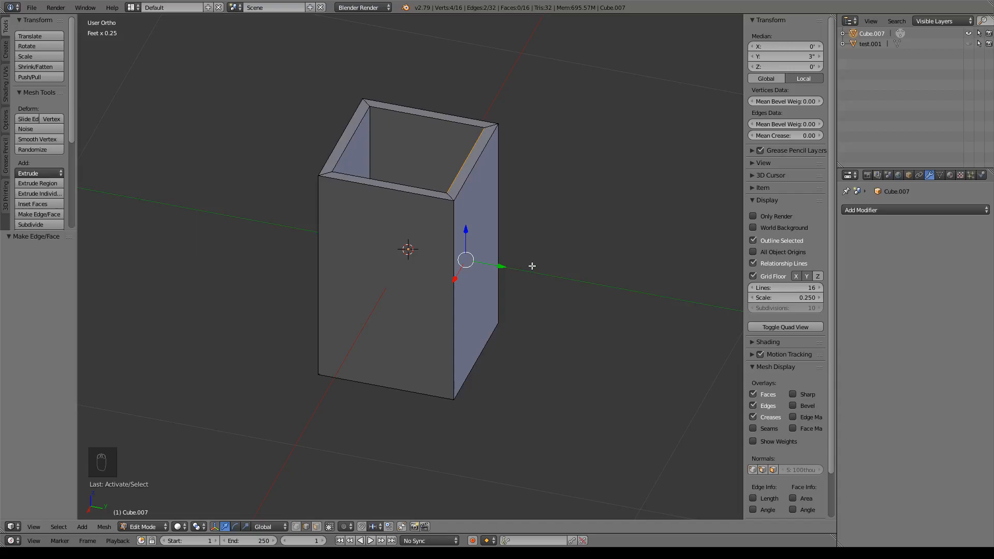
Step: Raise the top rim face on the negative Y side by about 351 thou in Z to slope the block's top
{"action": "key", "text": "KP_1"}
{"action": "key", "text": "KP_3"}
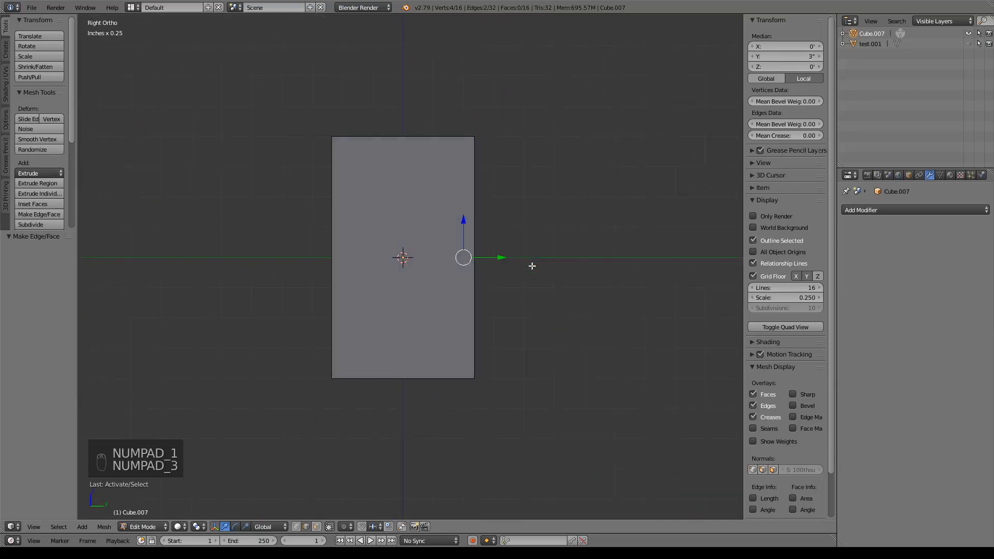
{"action": "middle_click_drag", "start_coordinate": [538, 264], "coordinate": [438, 340]}
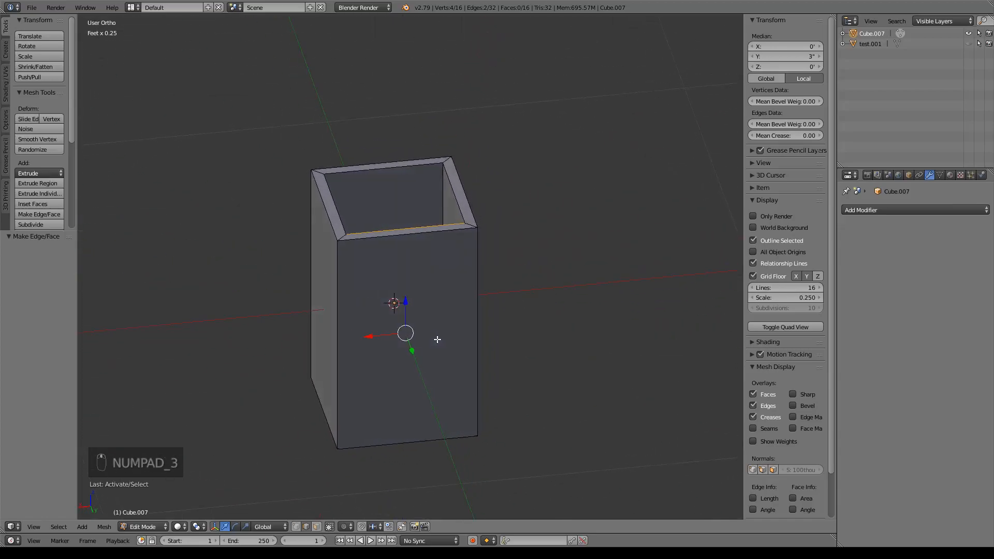
{"action": "left_click", "coordinate": [315, 527]}
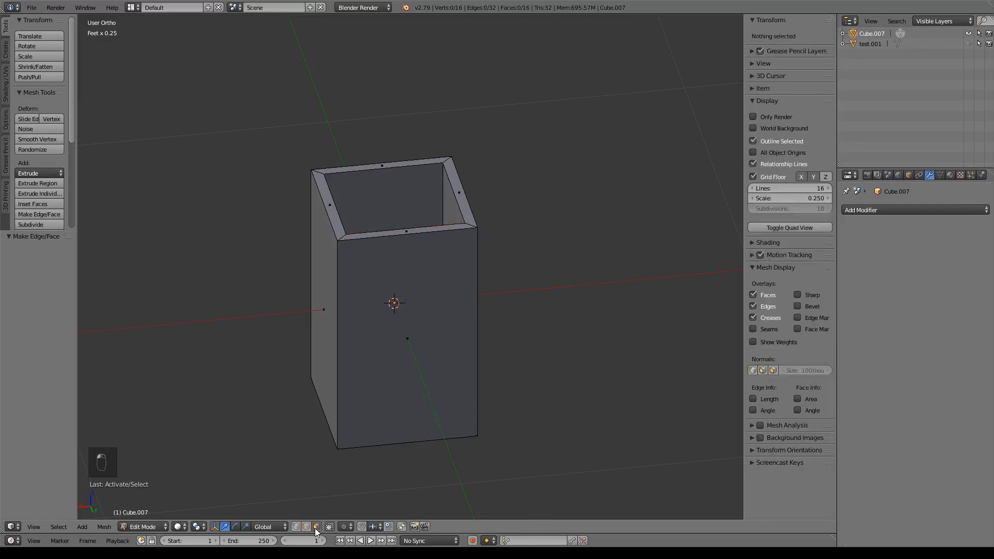
{"action": "right_click", "coordinate": [323, 199]}
{"action": "key", "text": "KP_3"}
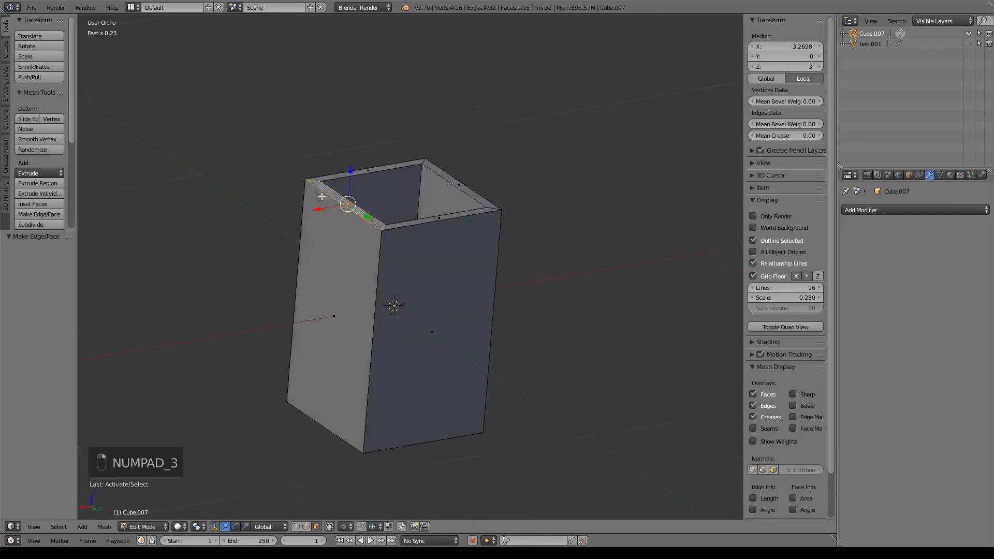
{"action": "middle_click_drag", "start_coordinate": [322, 197], "coordinate": [341, 200]}
{"action": "right_click", "coordinate": [344, 198]}
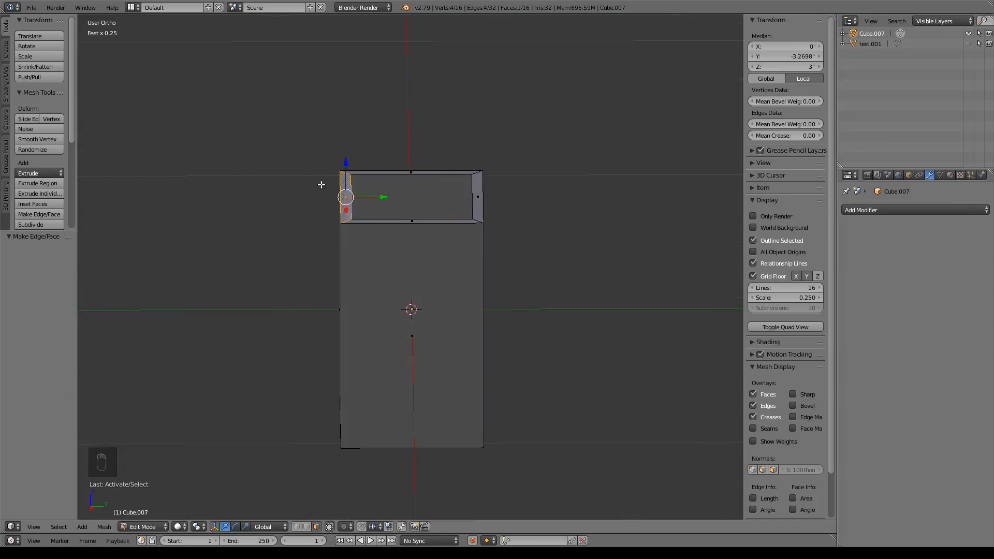
{"action": "key", "text": "KP_3"}
{"action": "left_click_drag", "start_coordinate": [350, 153], "coordinate": [356, 109]}
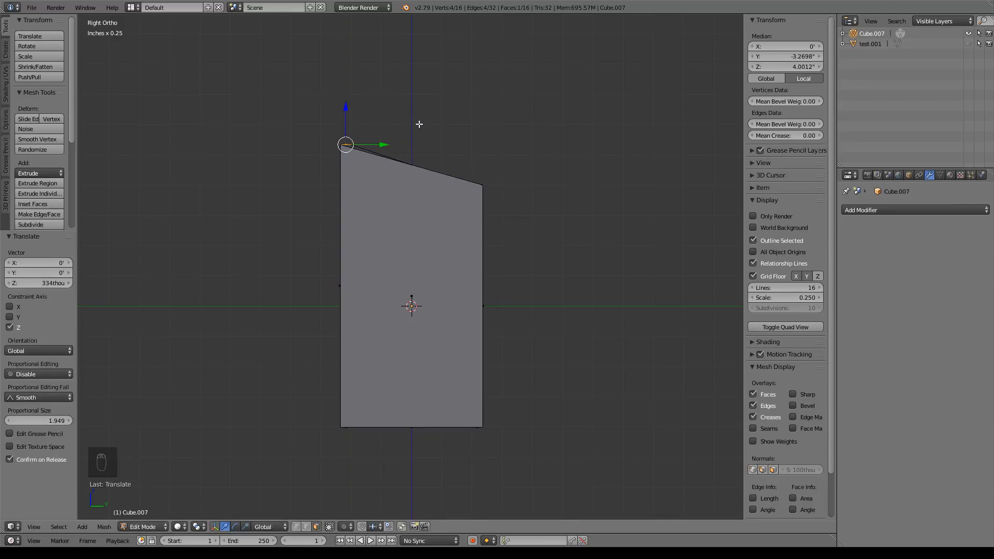
{"action": "left_click_drag", "start_coordinate": [350, 105], "coordinate": [345, 102]}
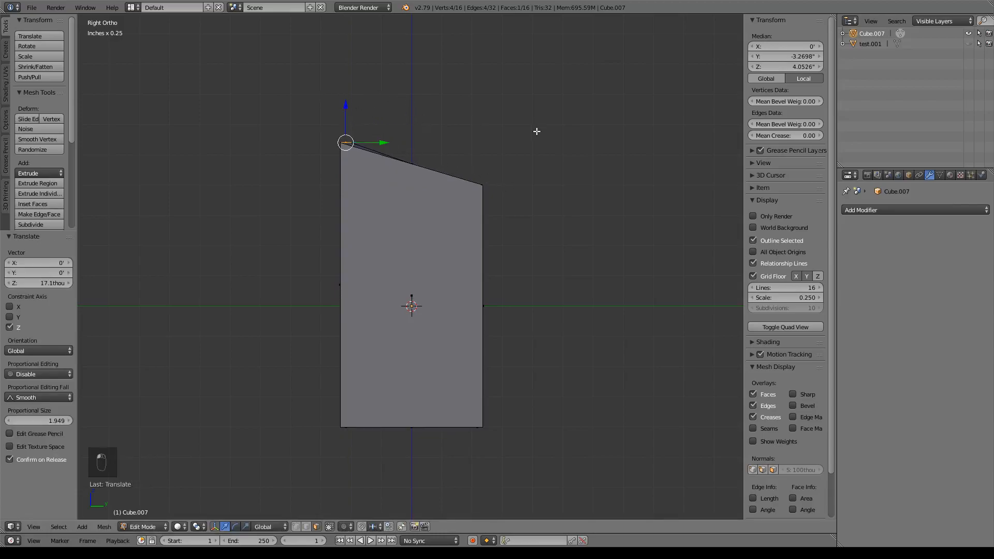
Step: Lower the inner top rim edge on the raised negative Y side by about 30 thou in Z to match the slope
{"action": "middle_click_drag", "start_coordinate": [528, 112], "coordinate": [522, 160]}
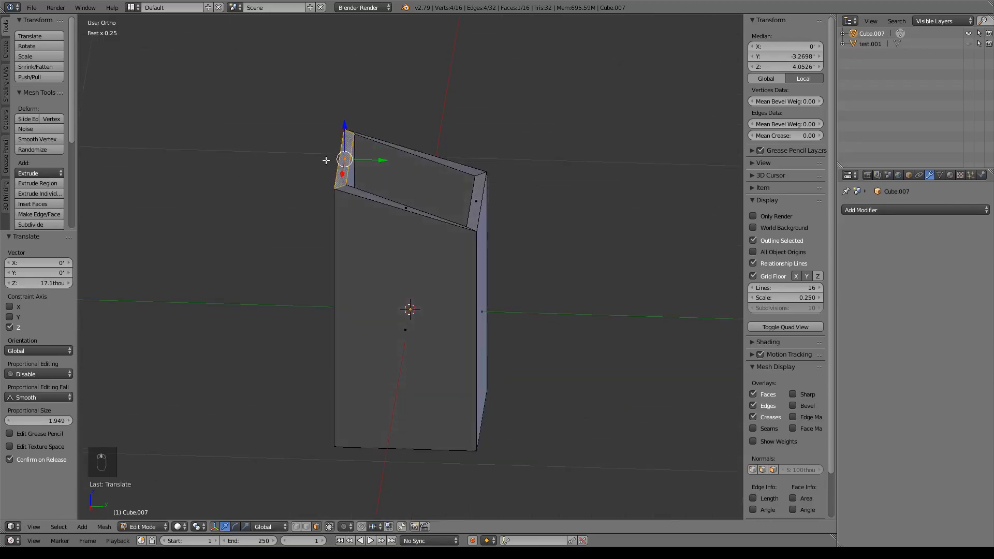
{"action": "right_click", "coordinate": [350, 165]}
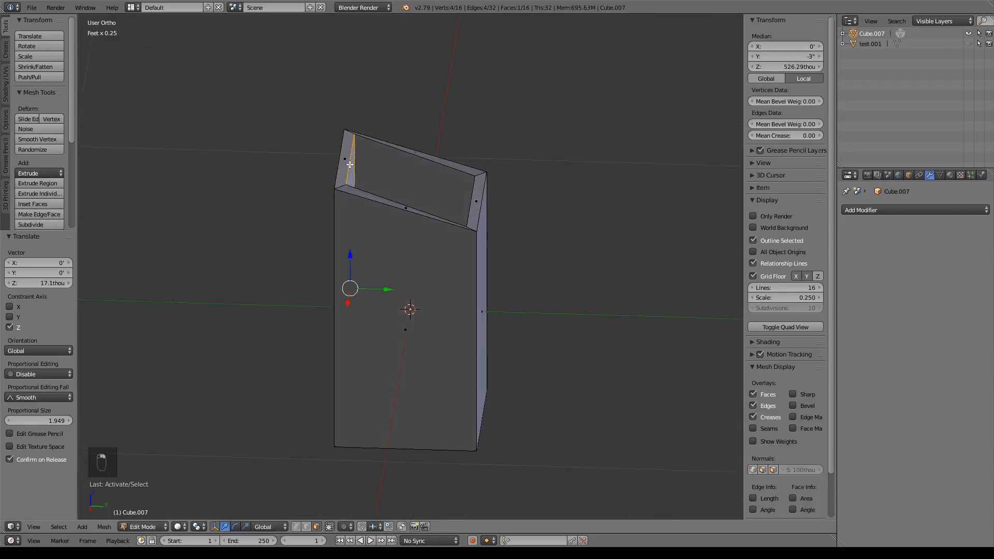
{"action": "left_click", "coordinate": [306, 527]}
{"action": "right_click", "coordinate": [351, 155]}
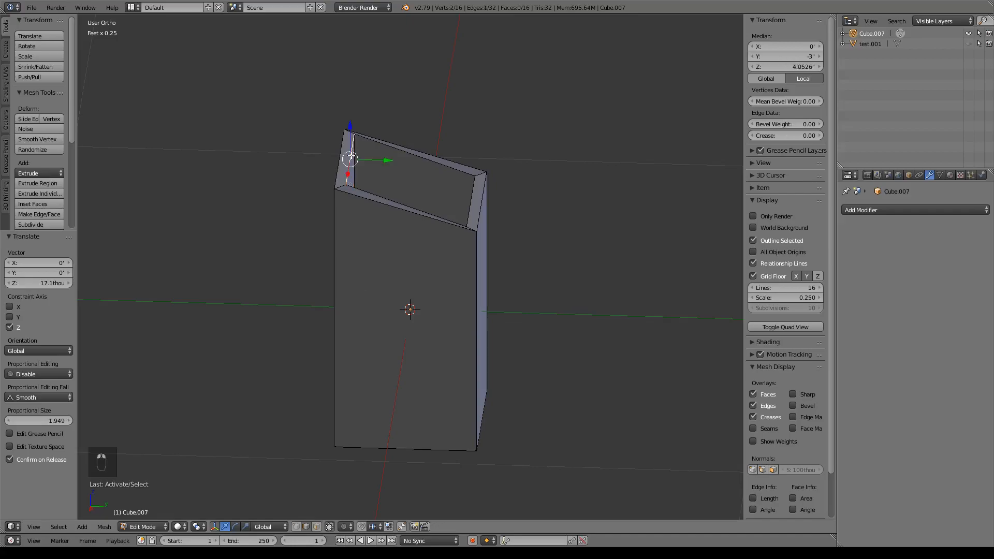
{"action": "key", "text": "KP_3"}
{"action": "left_click_drag", "start_coordinate": [352, 106], "coordinate": [358, 110]}
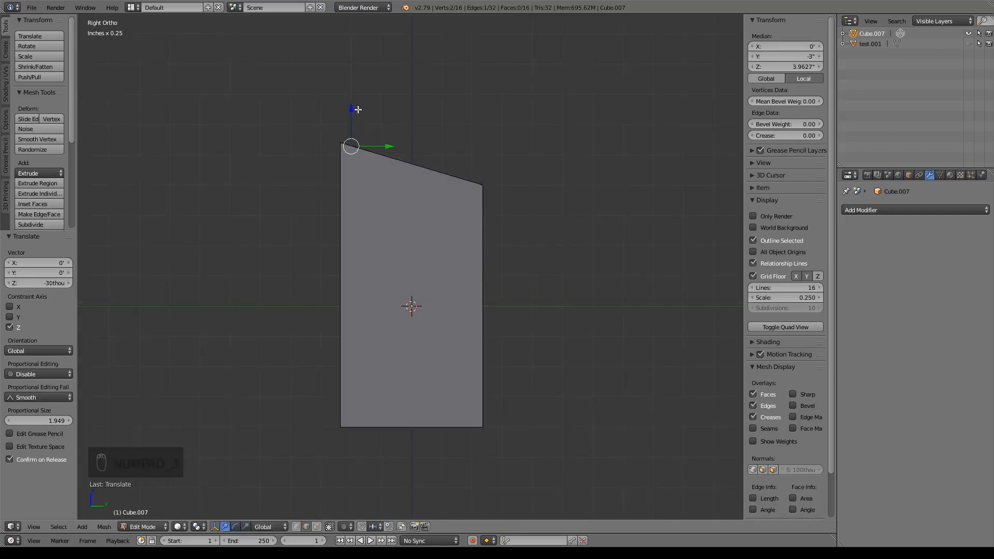
{"action": "key", "text": "z"}
{"action": "key", "text": "z"}
Step: Raise the inner top rim edge on the low positive Y side by about 25.7 thou in Z
{"action": "middle_click_drag", "start_coordinate": [475, 129], "coordinate": [484, 156]}
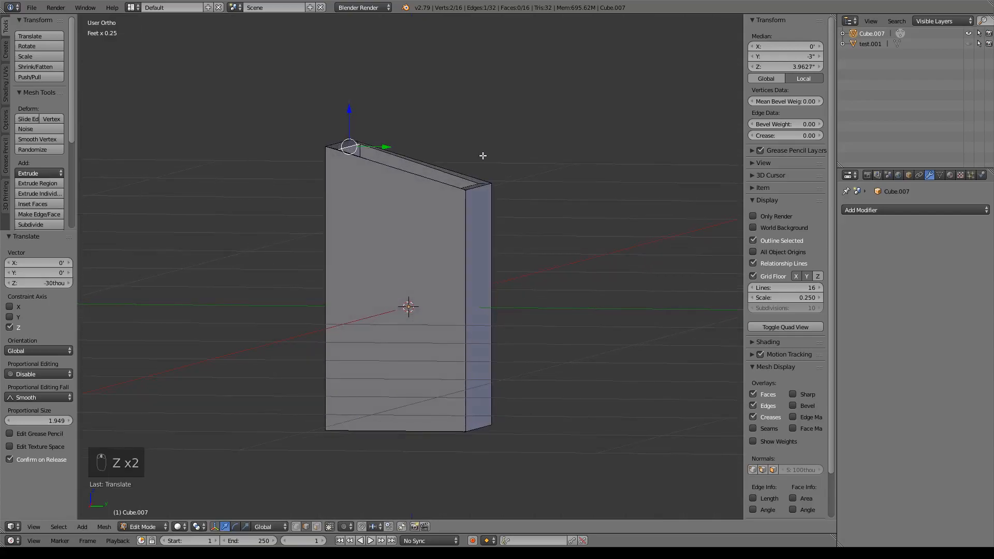
{"action": "right_click", "coordinate": [472, 185]}
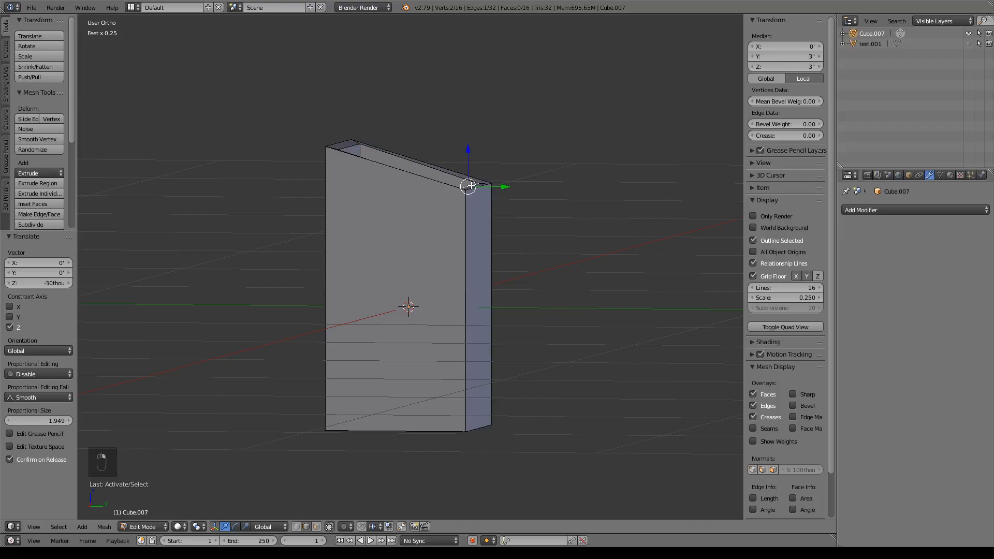
{"action": "key", "text": "KP_3"}
{"action": "key", "text": "z"}
{"action": "left_click_drag", "start_coordinate": [475, 149], "coordinate": [472, 146]}
{"action": "key", "text": "z"}
Step: Fill the sloped top opening with a face between the high and low inner rim edges
{"action": "mouse_move", "coordinate": [588, 180]}
{"action": "middle_mouse_down"}
{"action": "mouse_move", "coordinate": [570, 211]}
{"action": "mouse_move", "coordinate": [523, 245]}
{"action": "middle_mouse_up"}
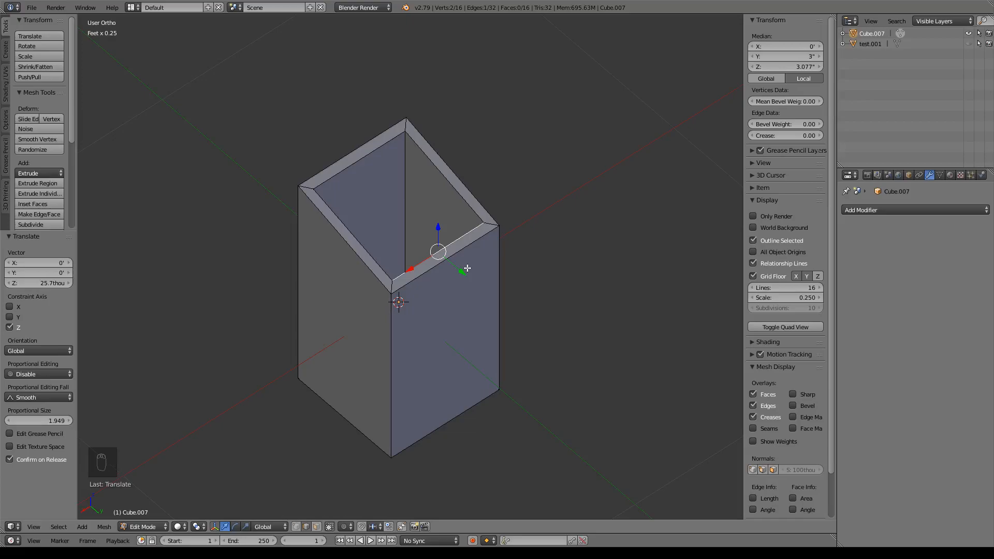
{"action": "right_click", "coordinate": [380, 149], "text": "shift"}
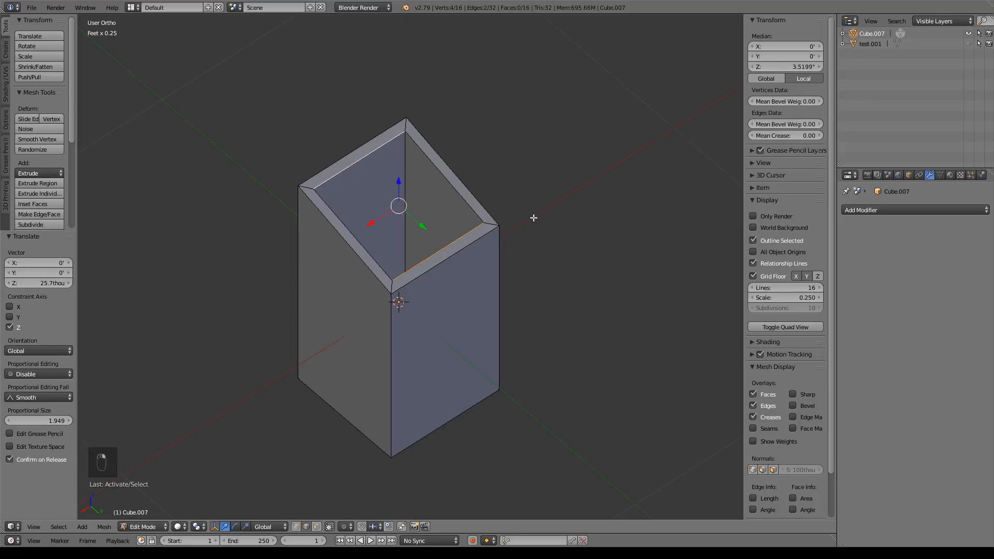
{"action": "key", "text": "f"}
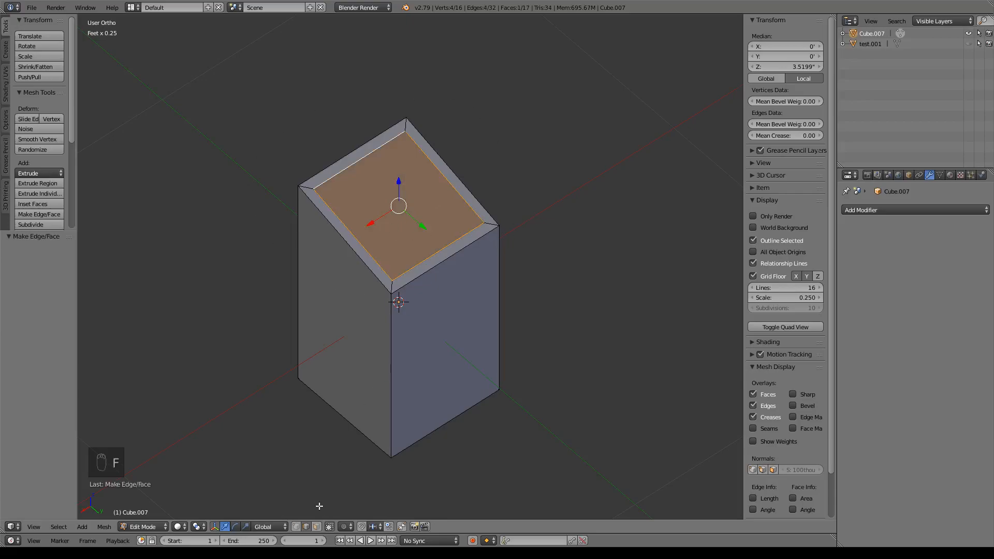
Step: Extrude the sloped top face together with its four rim faces and raise them about 103 thou in Z
{"action": "left_click", "coordinate": [316, 527]}
{"action": "right_click", "coordinate": [451, 252], "text": "shift"}
{"action": "right_click", "coordinate": [469, 202], "text": "shift"}
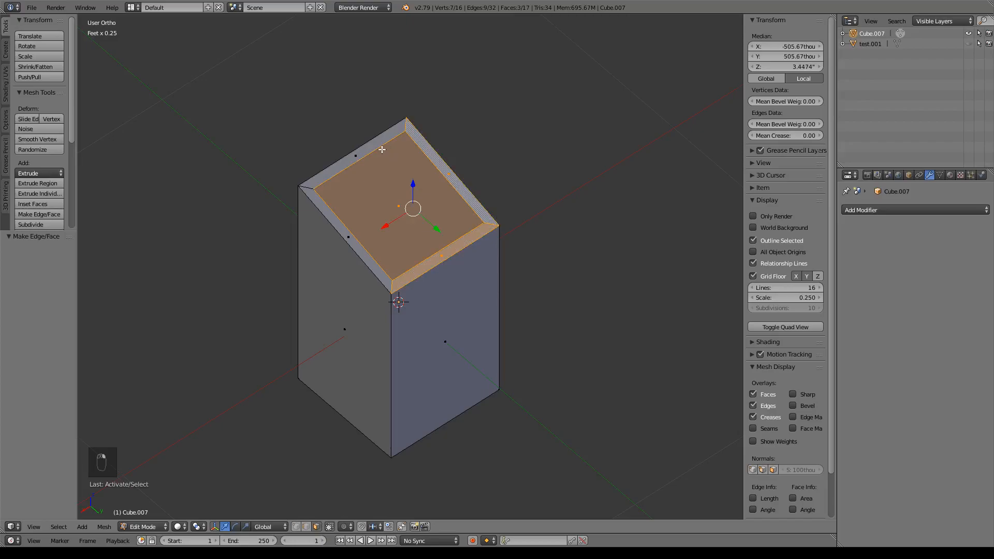
{"action": "right_click", "coordinate": [345, 179], "text": "shift"}
{"action": "right_click", "coordinate": [346, 237], "text": "shift"}
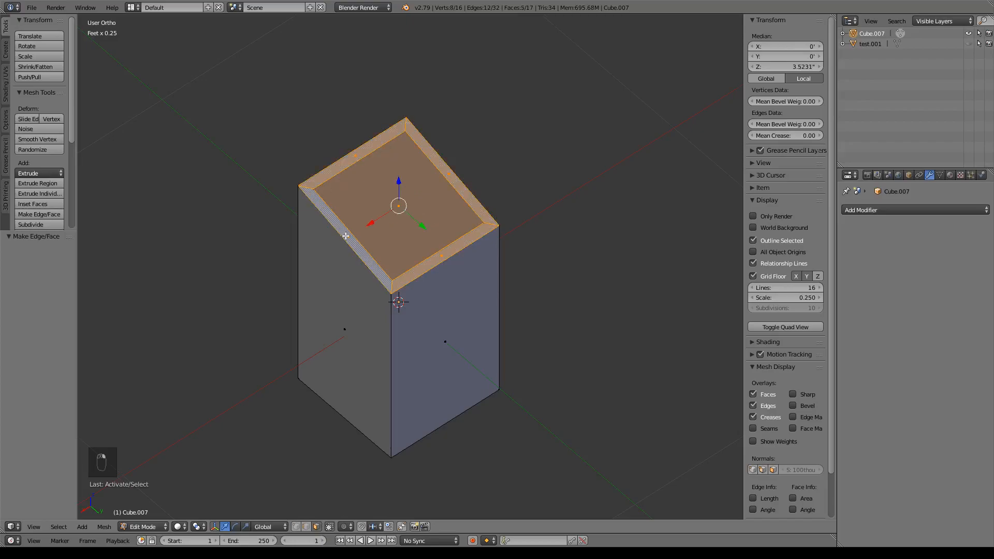
{"action": "key", "text": "e"}
{"action": "right_click", "coordinate": [346, 236]}
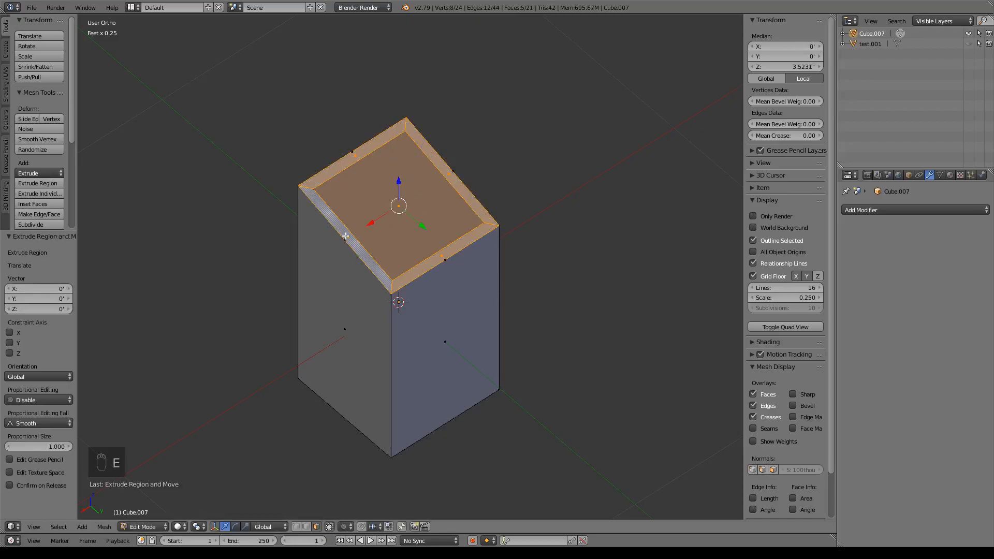
{"action": "key", "text": "KP_1"}
{"action": "key", "text": "KP_3"}
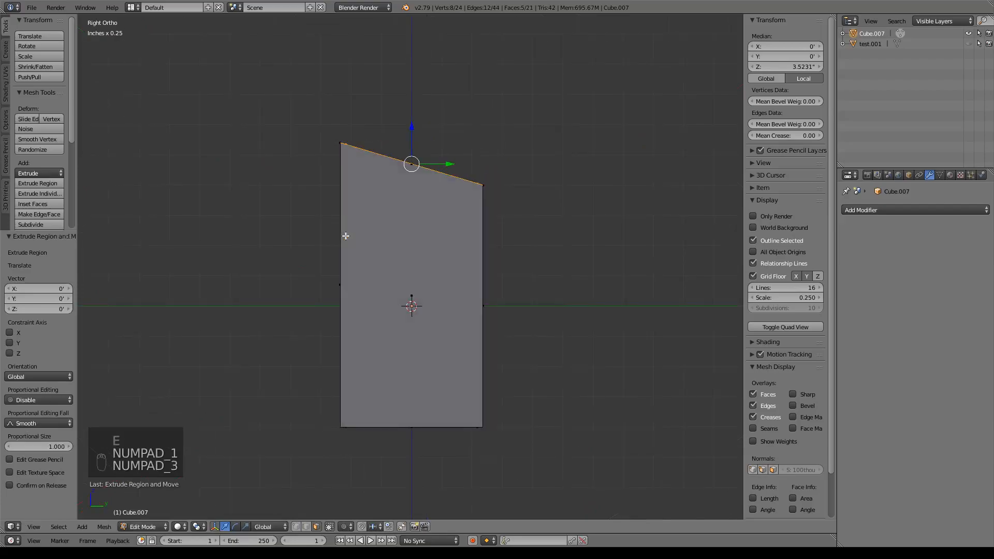
{"action": "left_click_drag", "start_coordinate": [422, 129], "coordinate": [428, 113]}
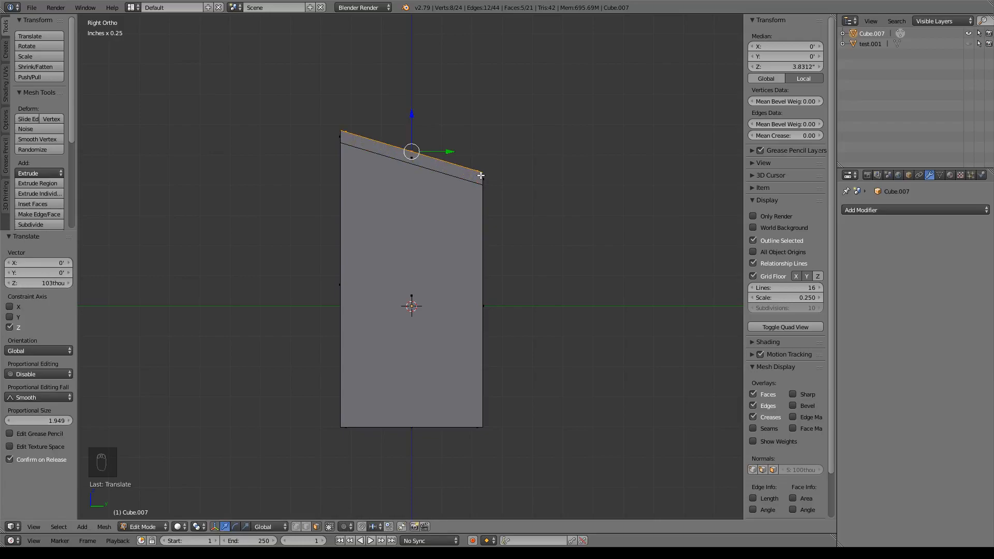
Step: Extrude the roof slab's four side faces in place and scale them by 1.192 in X and Y with Z locked
{"action": "right_click", "coordinate": [481, 176], "text": "alt"}
{"action": "middle_click_drag", "start_coordinate": [495, 164], "coordinate": [444, 217]}
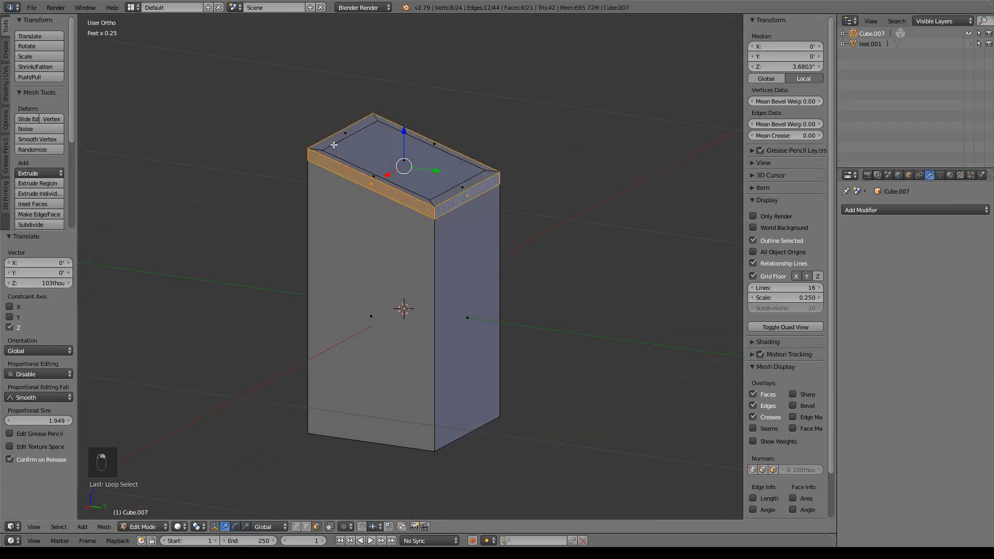
{"action": "key", "text": "KP_3"}
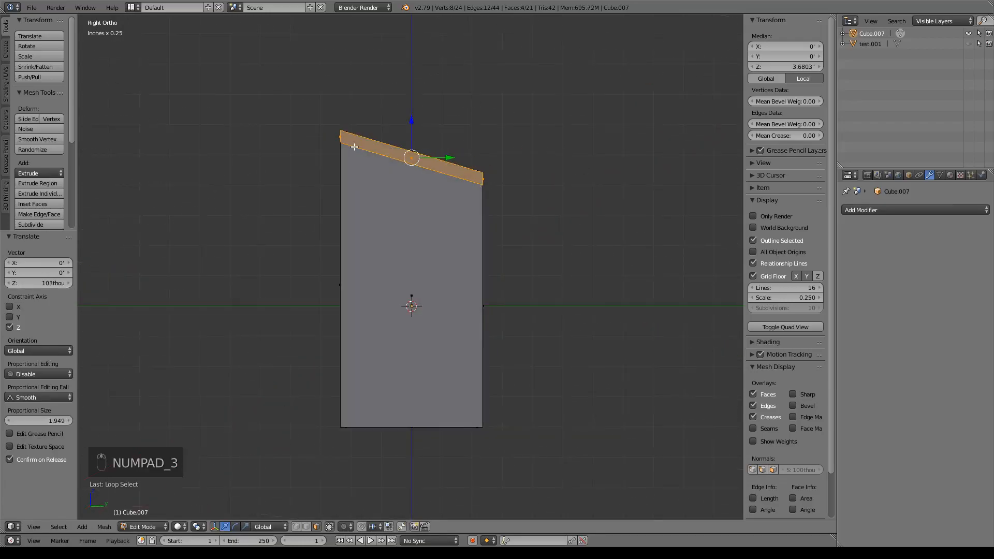
{"action": "key", "text": "e"}
{"action": "right_click", "coordinate": [500, 183]}
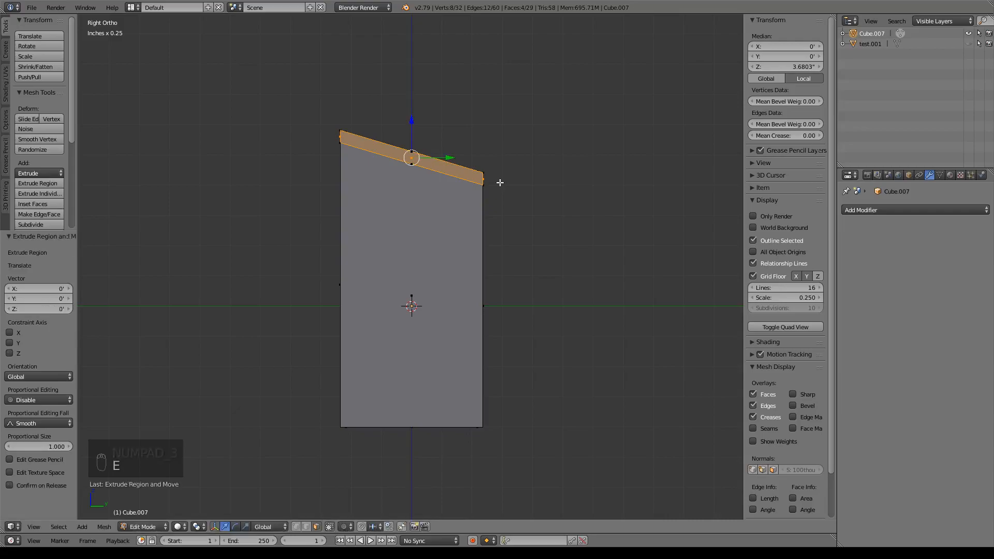
{"action": "key", "text": "s"}
{"action": "key", "text": "shift+z"}
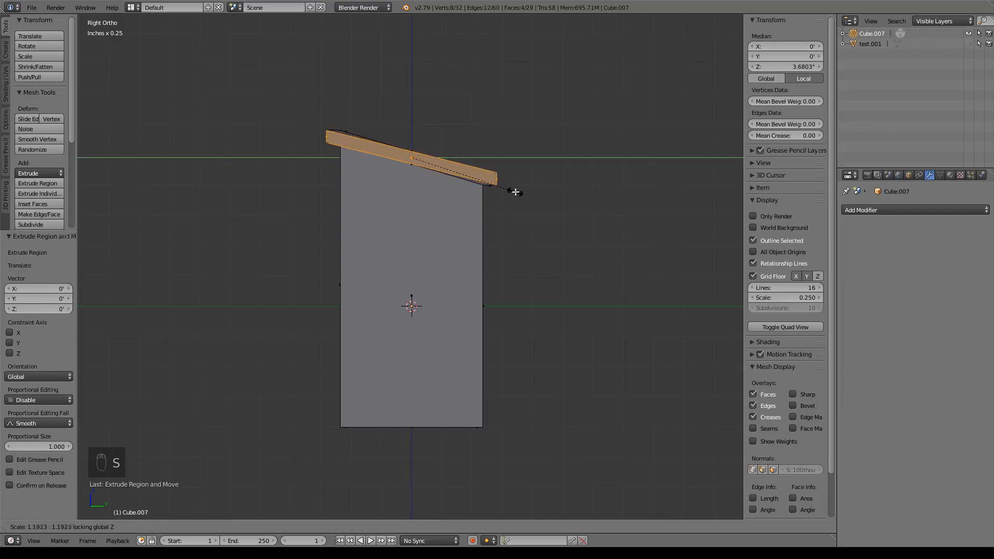
{"action": "left_click", "coordinate": [514, 190]}
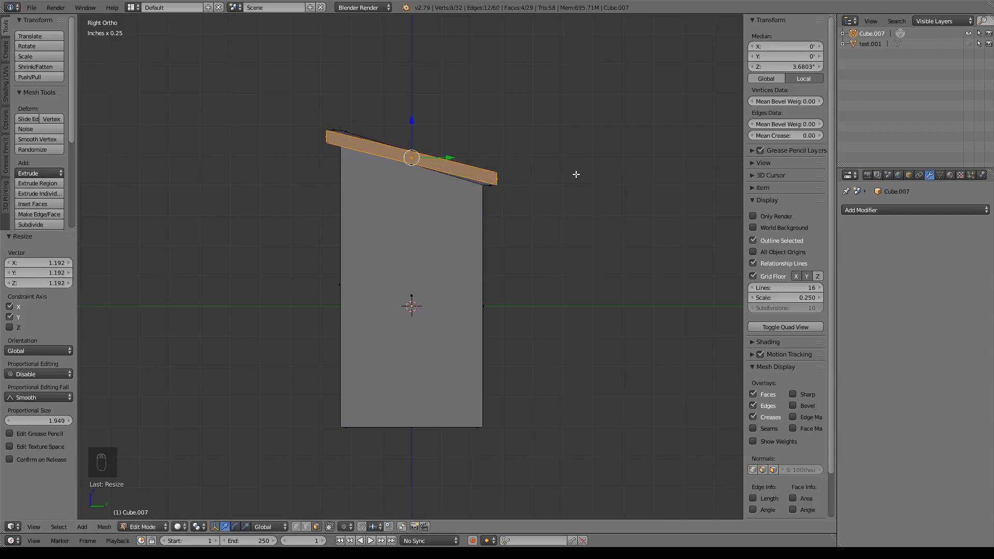
Step: Rotate the roof's extruded side faces by about 2.71° in the right view to line them up with the slope
{"action": "key", "text": "r"}
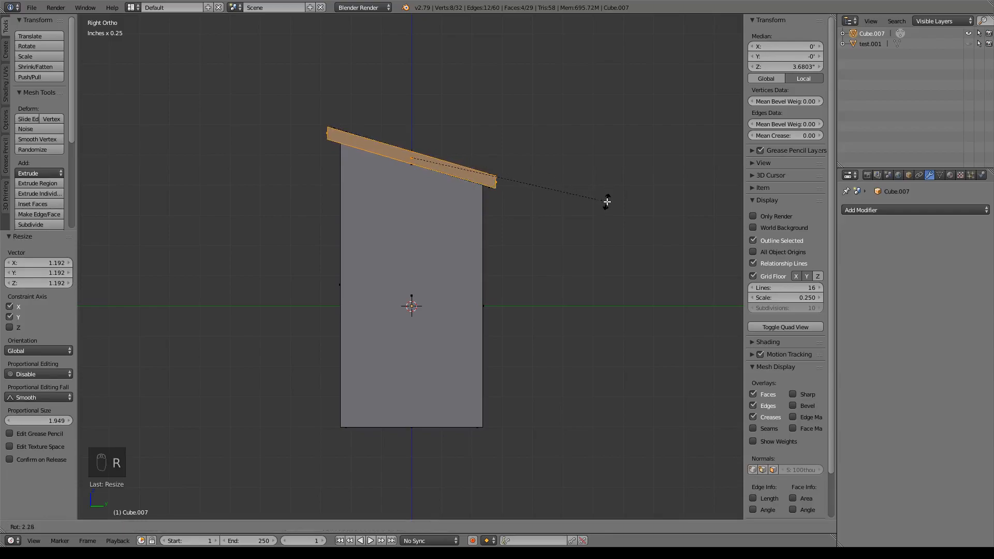
{"action": "left_click", "coordinate": [607, 204]}
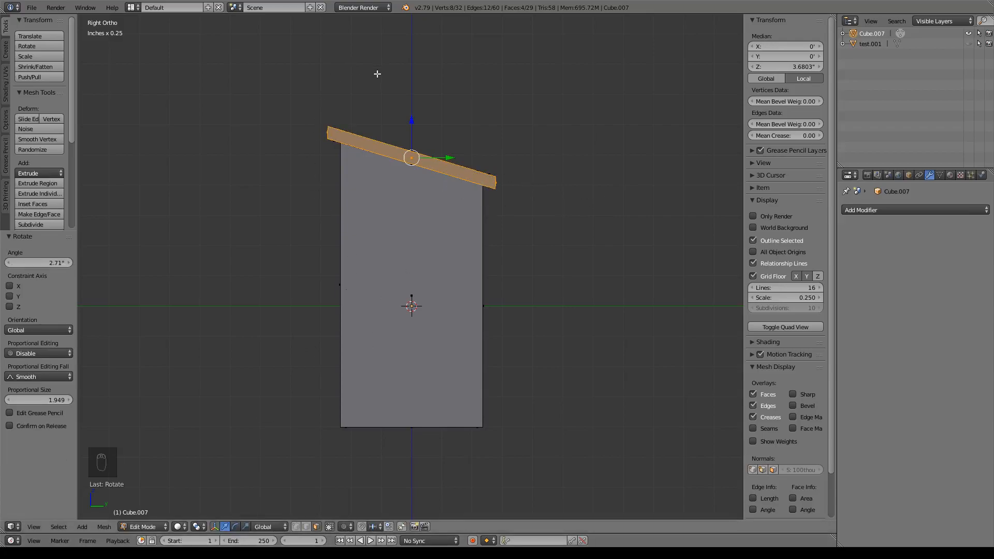
{"action": "middle_click_drag", "start_coordinate": [493, 156], "coordinate": [396, 220]}
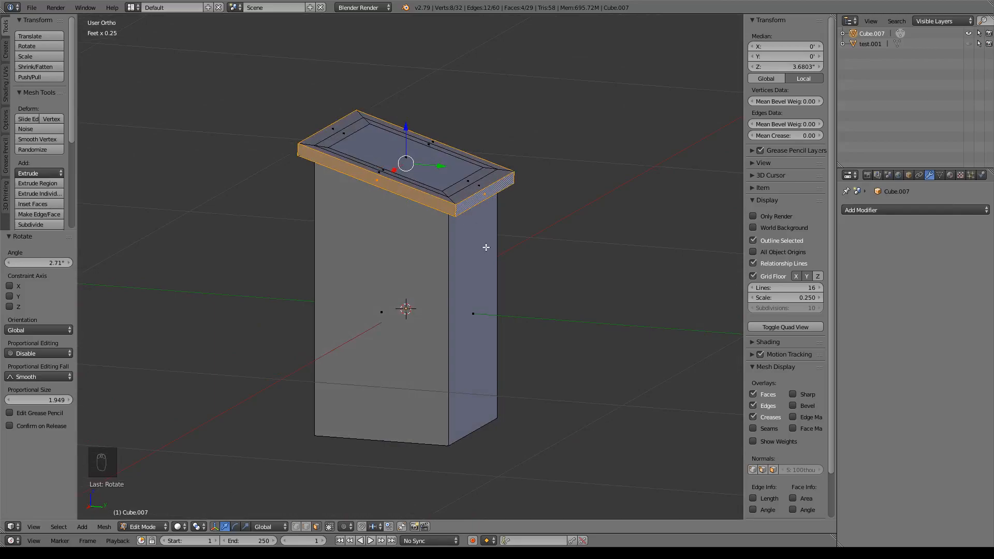
{"action": "middle_click_drag", "start_coordinate": [498, 258], "coordinate": [422, 321]}
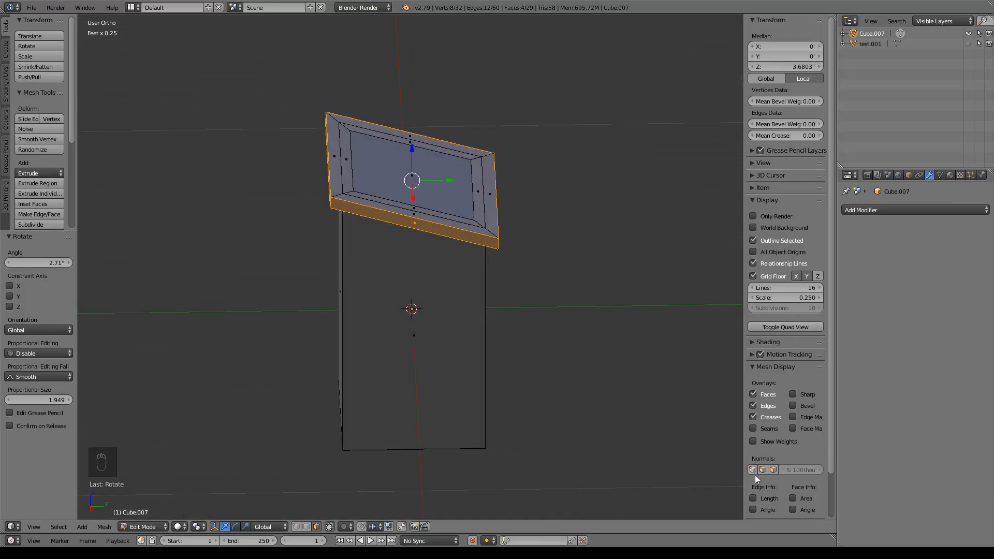
Step: Display the face normals, select the sloped roof's inner top face and run Make Normals Consistent
{"action": "left_click", "coordinate": [773, 469]}
{"action": "middle_click_drag", "start_coordinate": [579, 305], "coordinate": [496, 284]}
{"action": "right_click", "coordinate": [529, 204]}
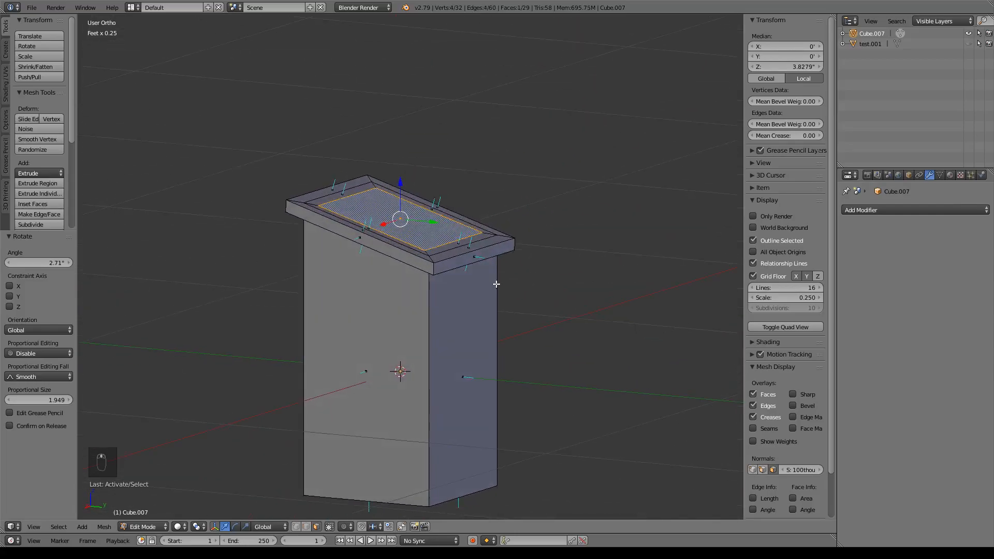
{"action": "key", "text": "space"}
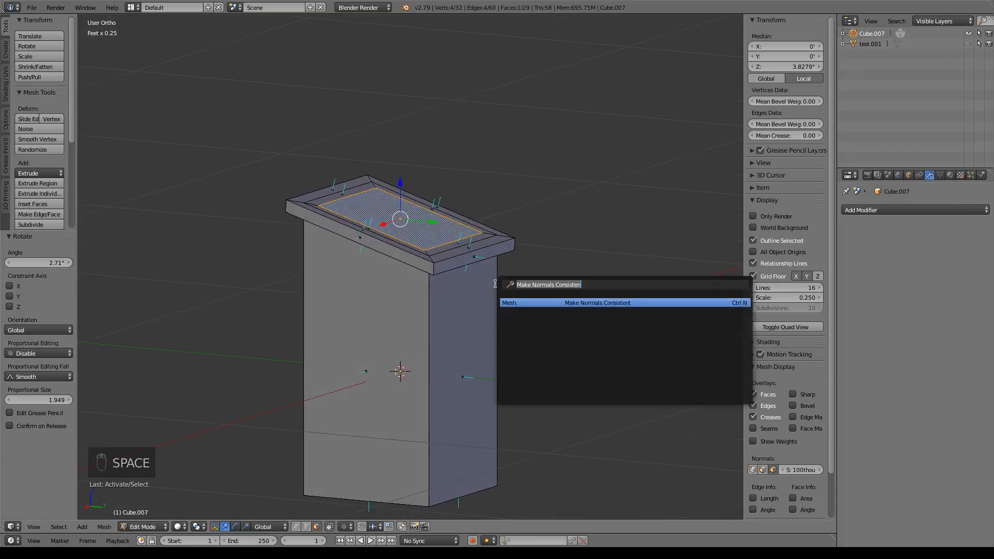
{"action": "type", "text": "norma"}
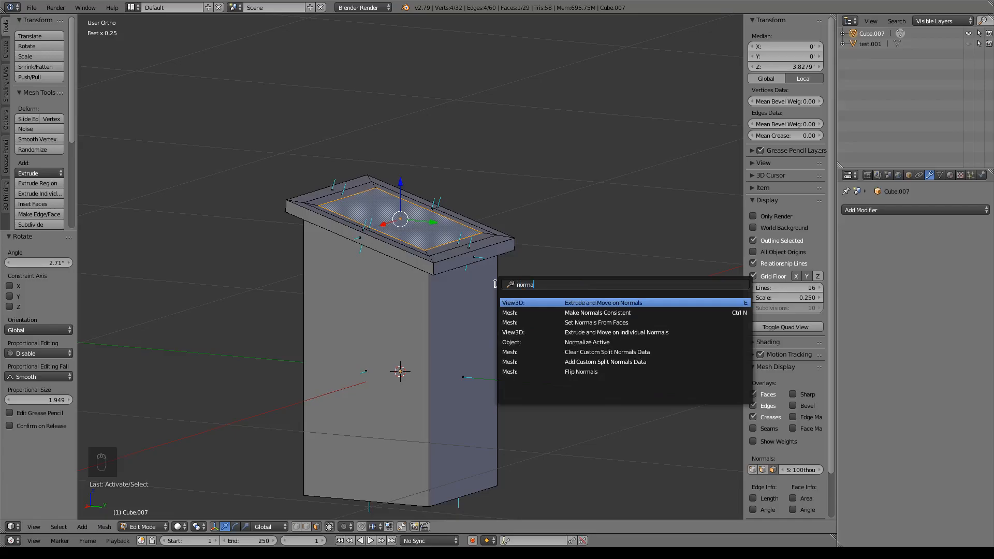
{"action": "key", "text": "Down"}
{"action": "key", "text": "Return"}
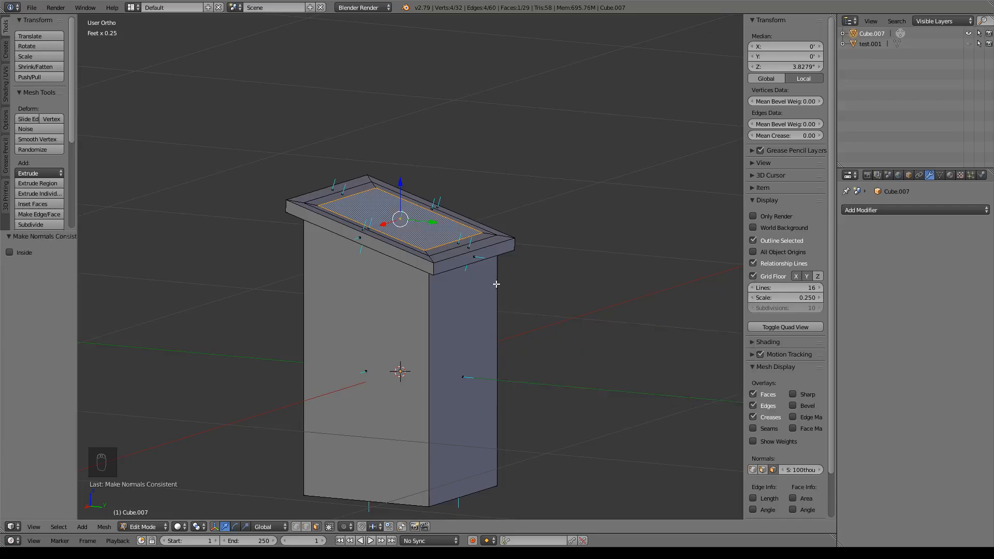
Step: Inspect the face normals' directions around the roof and walls in the right wireframe view, and turn their display off
{"action": "scroll", "coordinate": [496, 284], "scroll_direction": "up", "scroll_amount": 5}
{"action": "middle_click_drag", "start_coordinate": [454, 299], "coordinate": [399, 231]}
{"action": "key", "text": "KP_3"}
{"action": "key", "text": "z"}
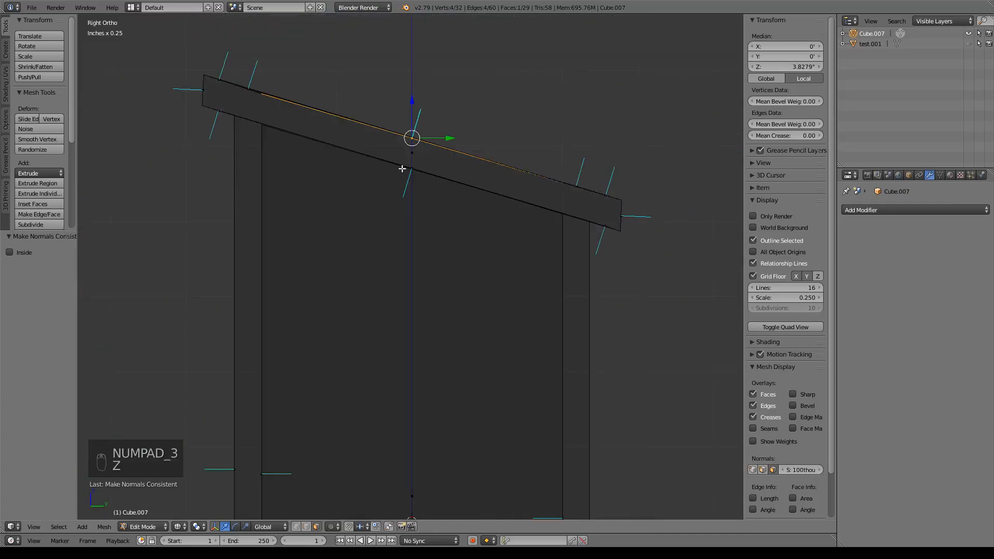
{"action": "scroll", "coordinate": [541, 440], "scroll_direction": "down", "scroll_amount": 5}
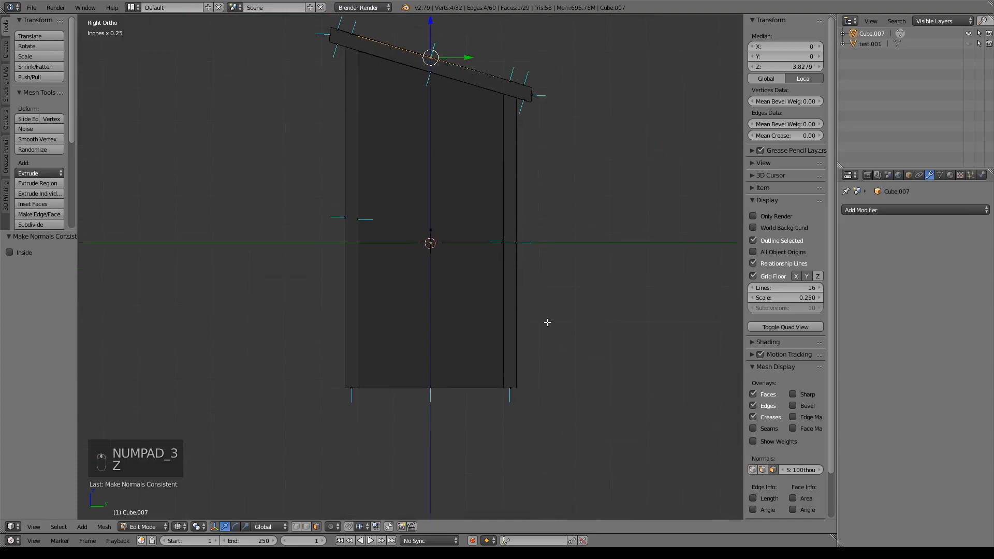
{"action": "mouse_move", "coordinate": [539, 104]}
{"action": "middle_mouse_down"}
{"action": "mouse_move", "coordinate": [534, 180]}
{"action": "mouse_move", "coordinate": [423, 160]}
{"action": "middle_mouse_up"}
{"action": "key", "text": "z"}
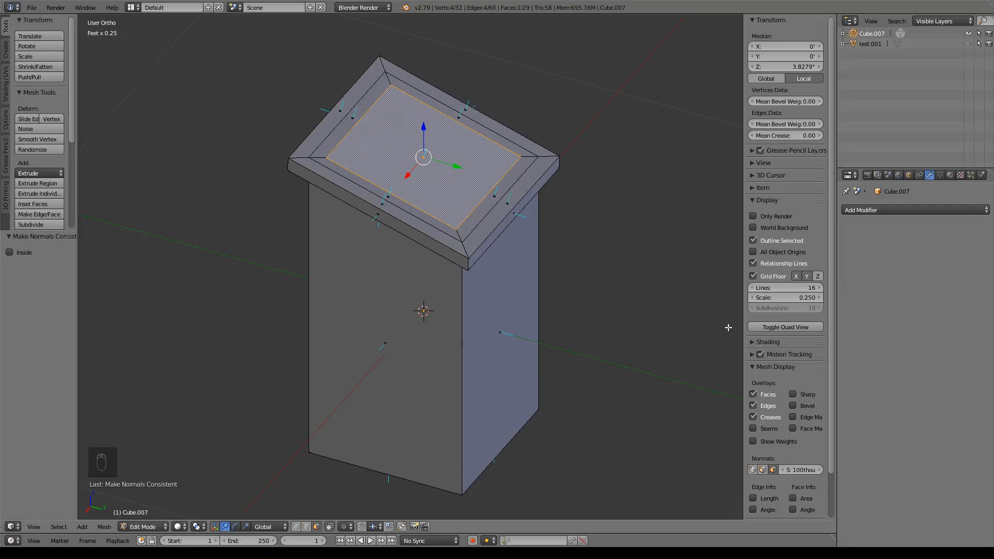
{"action": "left_click", "coordinate": [773, 470]}
Step: Switch the face, split and vertex normals displays on and off in turn
{"action": "key", "text": "n"}
{"action": "key", "text": "n"}
{"action": "key", "text": "n"}
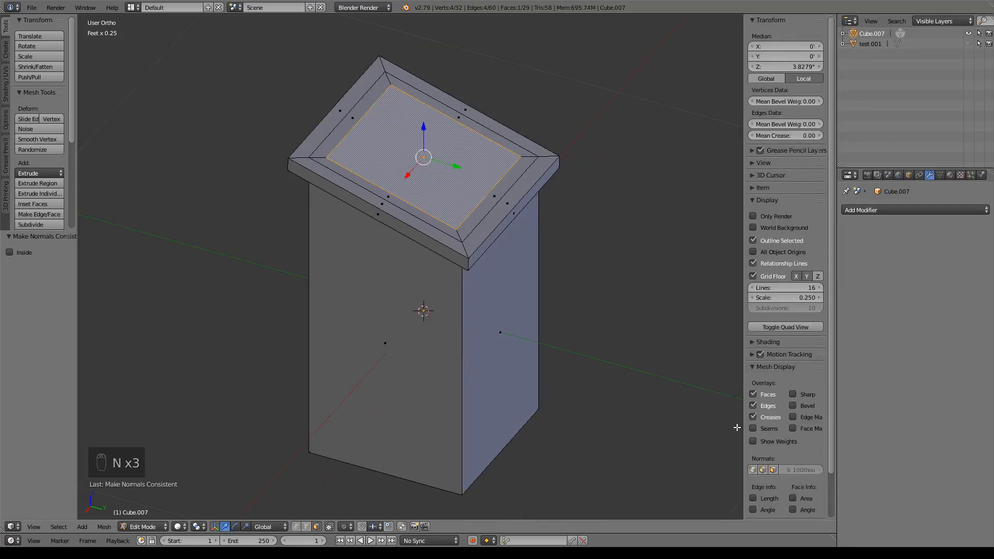
{"action": "scroll", "coordinate": [780, 418], "scroll_direction": "down", "scroll_amount": 2}
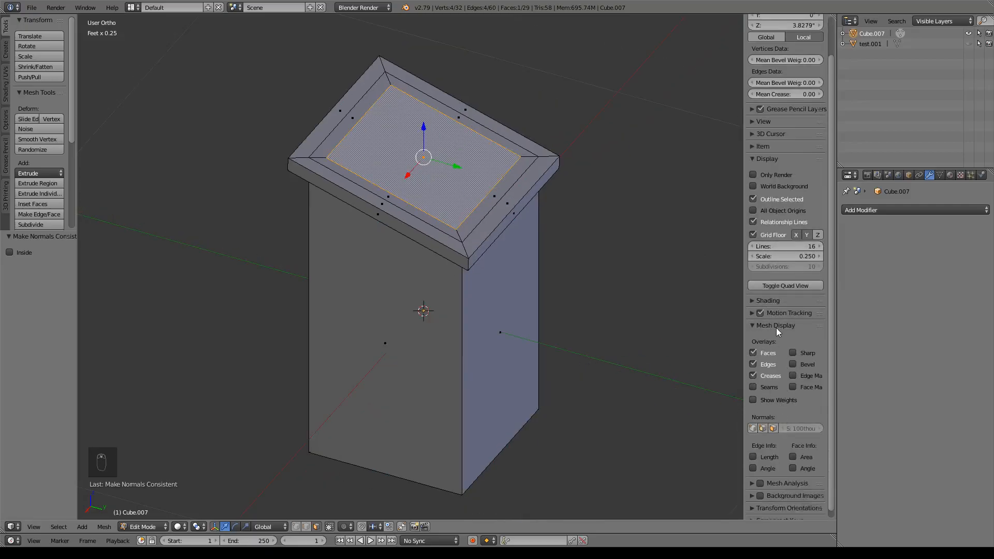
{"action": "left_click", "coordinate": [773, 428]}
{"action": "left_click", "coordinate": [772, 429]}
{"action": "left_click", "coordinate": [762, 429]}
{"action": "left_click", "coordinate": [762, 429]}
{"action": "left_click", "coordinate": [753, 429]}
{"action": "left_click", "coordinate": [754, 429]}
{"action": "left_click", "coordinate": [773, 428]}
{"action": "left_click", "coordinate": [773, 429]}
Step: Add two vertical loop cuts across the block's front and spread them apart by scaling 2.232 in X
{"action": "key", "text": "KP_1"}
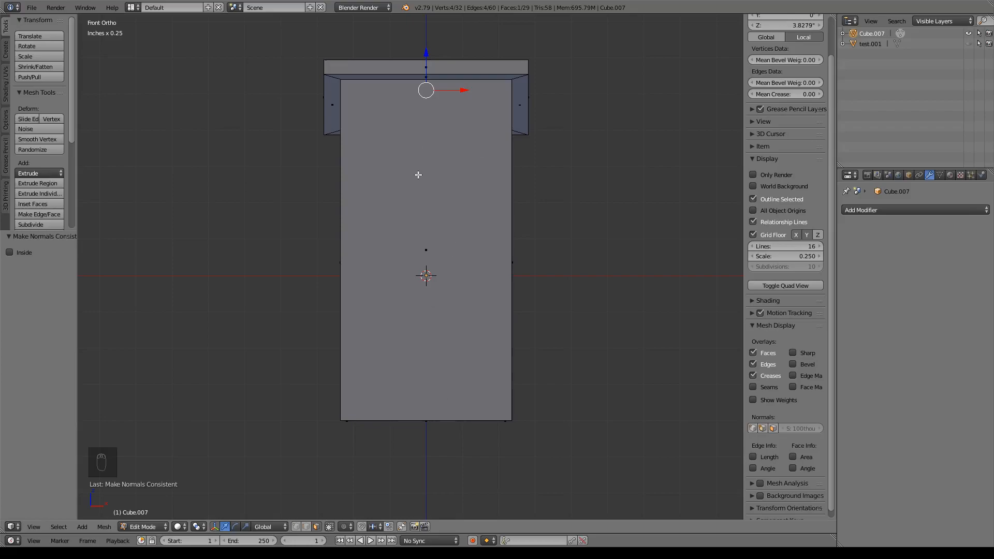
{"action": "key", "text": "ctrl+r"}
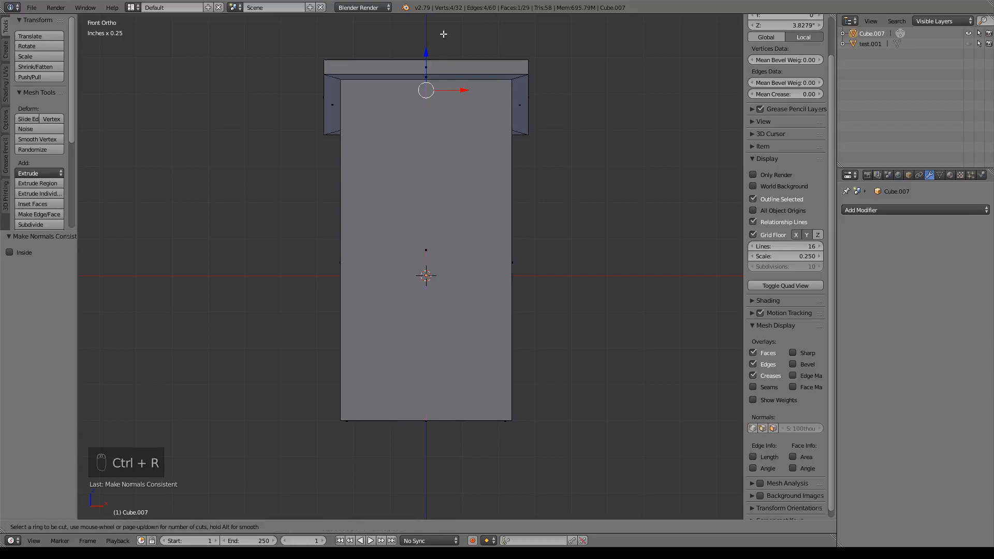
{"action": "scroll", "coordinate": [453, 73], "scroll_direction": "up", "scroll_amount": 1}
{"action": "left_click", "coordinate": [453, 74]}
{"action": "right_click", "coordinate": [453, 74]}
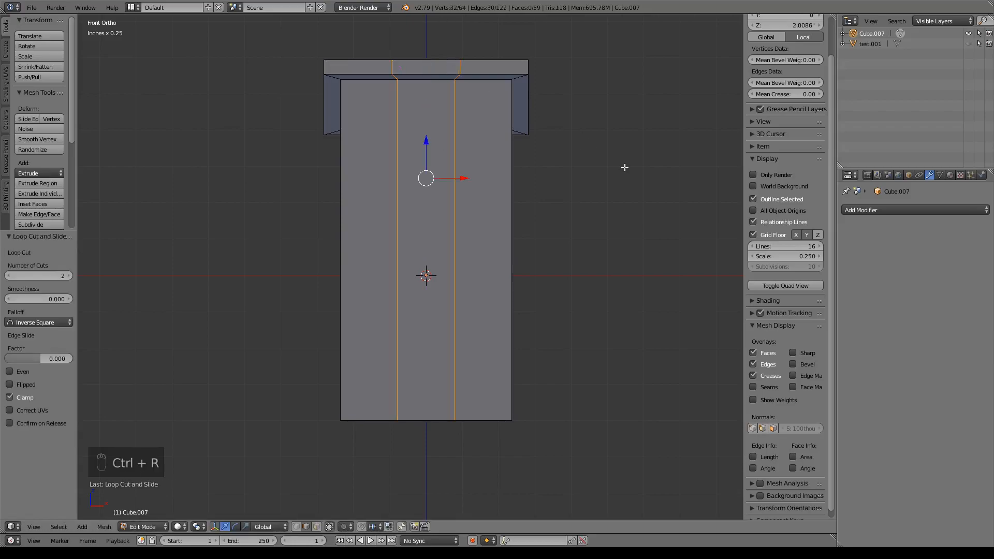
{"action": "key", "text": "s"}
{"action": "key", "text": "x"}
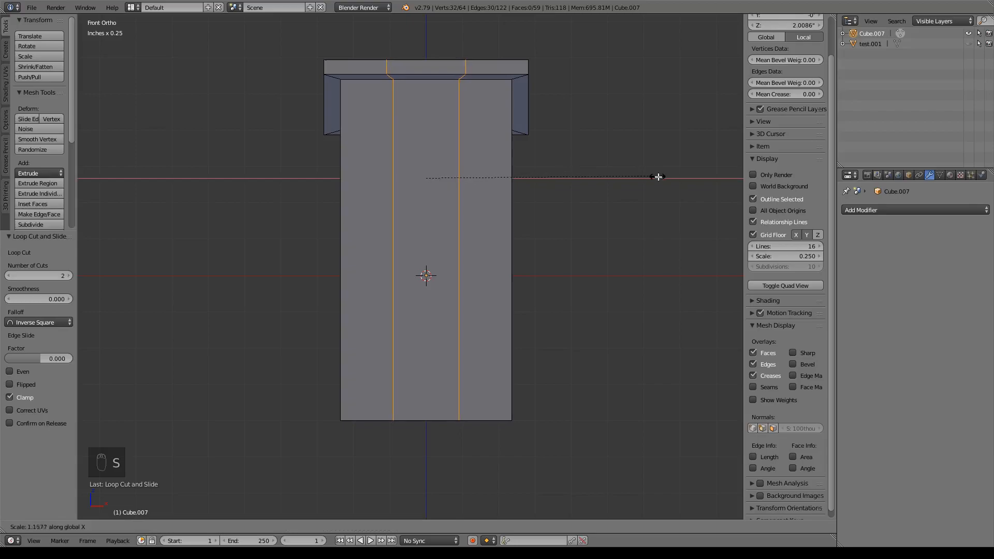
{"action": "left_click", "coordinate": [204, 207]}
Step: Add two horizontal loop cuts around the block's walls and spread them apart by scaling 2.017 in Z
{"action": "key", "text": "ctrl+r"}
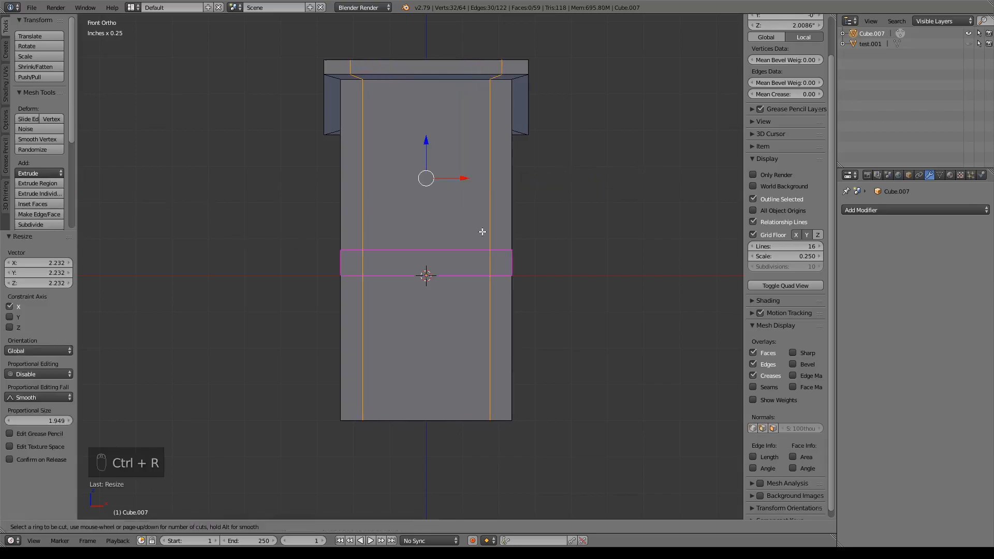
{"action": "scroll", "coordinate": [482, 232], "scroll_direction": "up", "scroll_amount": 1}
{"action": "left_click", "coordinate": [482, 231]}
{"action": "right_click", "coordinate": [482, 231]}
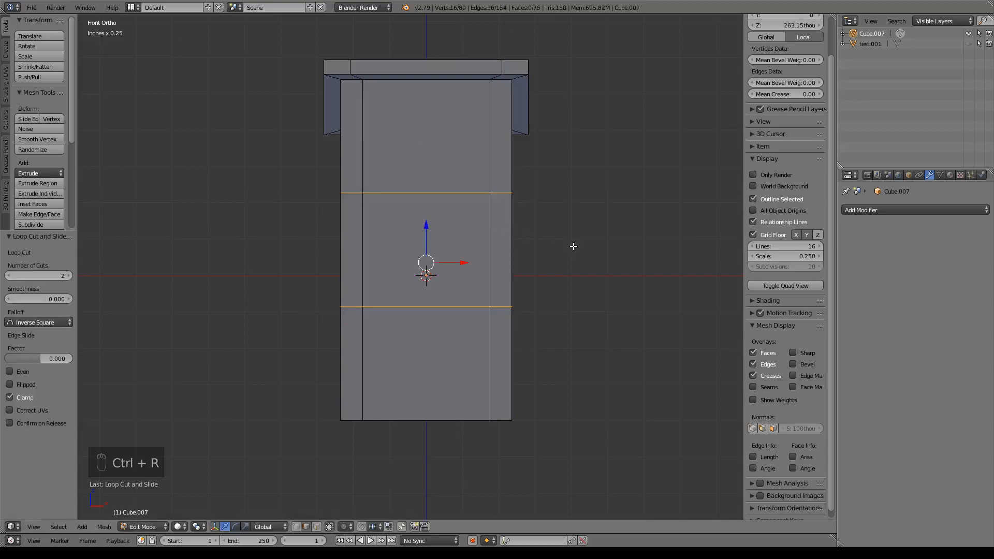
{"action": "key", "text": "s"}
{"action": "key", "text": "z"}
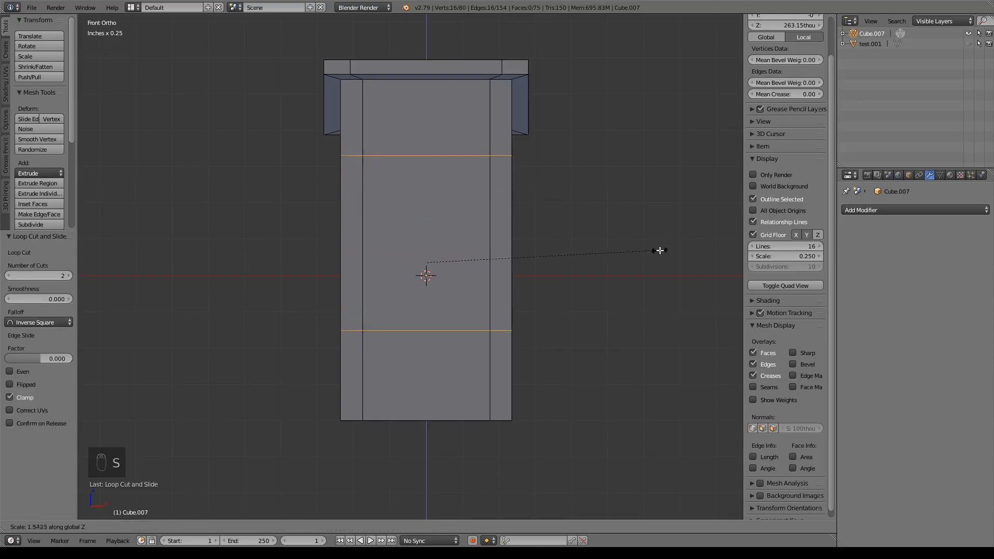
{"action": "left_click", "coordinate": [723, 254]}
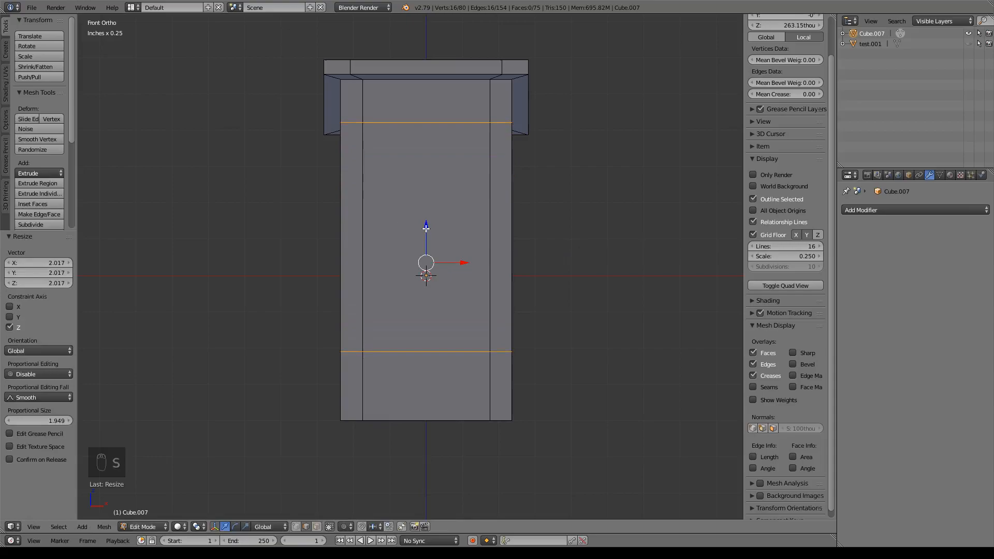
{"action": "key", "text": "g"}
{"action": "left_click_drag", "start_coordinate": [439, 270], "coordinate": [441, 281]}
{"action": "right_click", "coordinate": [441, 281]}
Step: Select the front-face edges of both horizontal loops and lower them by 389 thou in Z
{"action": "middle_click_drag", "start_coordinate": [460, 275], "coordinate": [583, 284]}
{"action": "middle_click_drag", "start_coordinate": [302, 202], "coordinate": [416, 159]}
{"action": "right_click", "coordinate": [416, 126]}
{"action": "right_click", "coordinate": [393, 129], "text": "shift"}
{"action": "right_click", "coordinate": [514, 123], "text": "shift"}
{"action": "right_click", "coordinate": [513, 353], "text": "shift"}
{"action": "right_click", "coordinate": [487, 353], "text": "shift"}
{"action": "right_click", "coordinate": [392, 358], "text": "shift"}
{"action": "key", "text": "KP_1"}
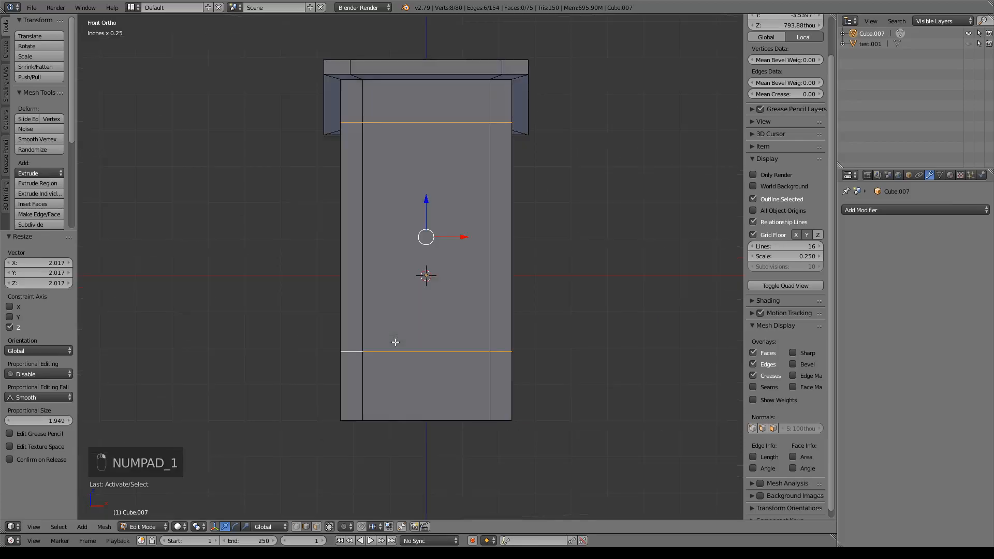
{"action": "left_click_drag", "start_coordinate": [425, 198], "coordinate": [441, 257]}
Step: Select the three upper horizontal edges on the front face and raise them by 439 thou in Z
{"action": "right_click", "coordinate": [350, 179]}
{"action": "right_click", "coordinate": [463, 183], "text": "shift"}
{"action": "right_click", "coordinate": [501, 182], "text": "shift"}
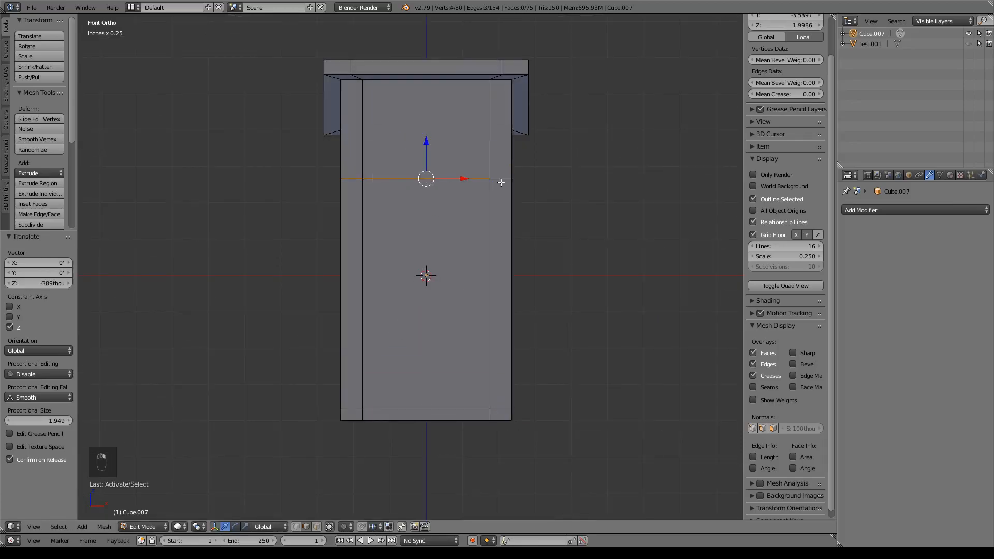
{"action": "left_click_drag", "start_coordinate": [430, 144], "coordinate": [424, 77]}
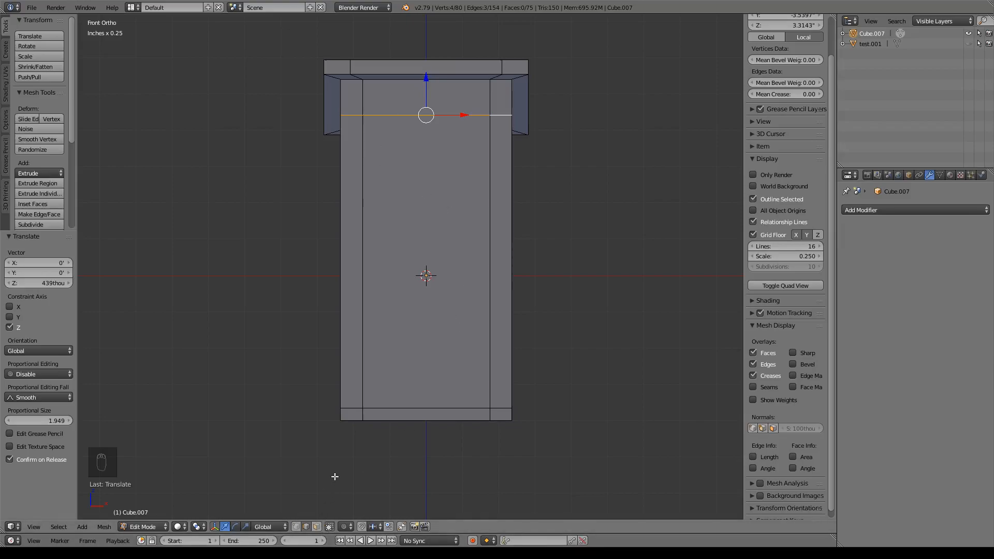
Step: Add two vertical loop cuts in the middle of the front and scale them in X to just inside the existing vertical edges
{"action": "key", "text": "ctrl+r"}
{"action": "scroll", "coordinate": [408, 107], "scroll_direction": "up", "scroll_amount": 1}
{"action": "left_click", "coordinate": [408, 107]}
{"action": "right_click", "coordinate": [408, 107]}
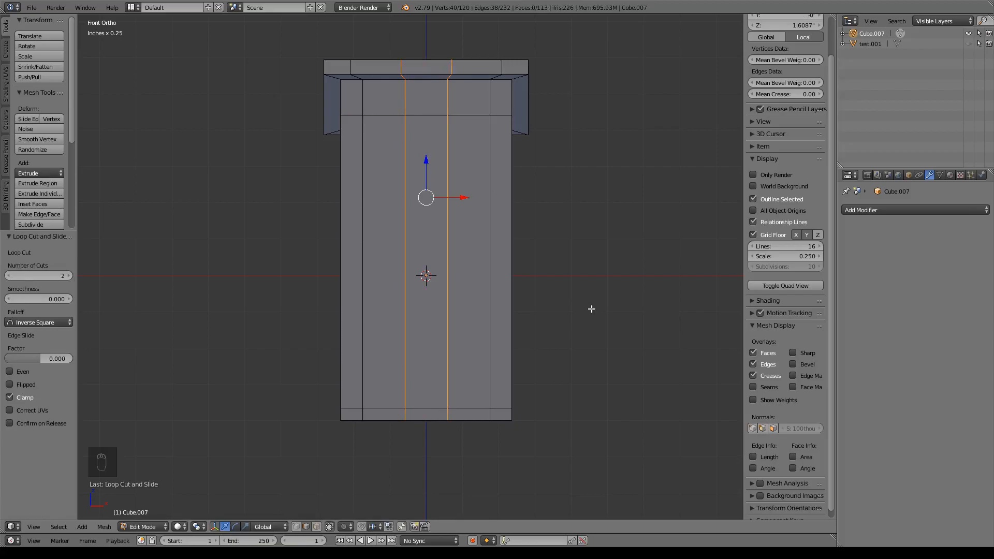
{"action": "key", "text": "s"}
{"action": "key", "text": "x"}
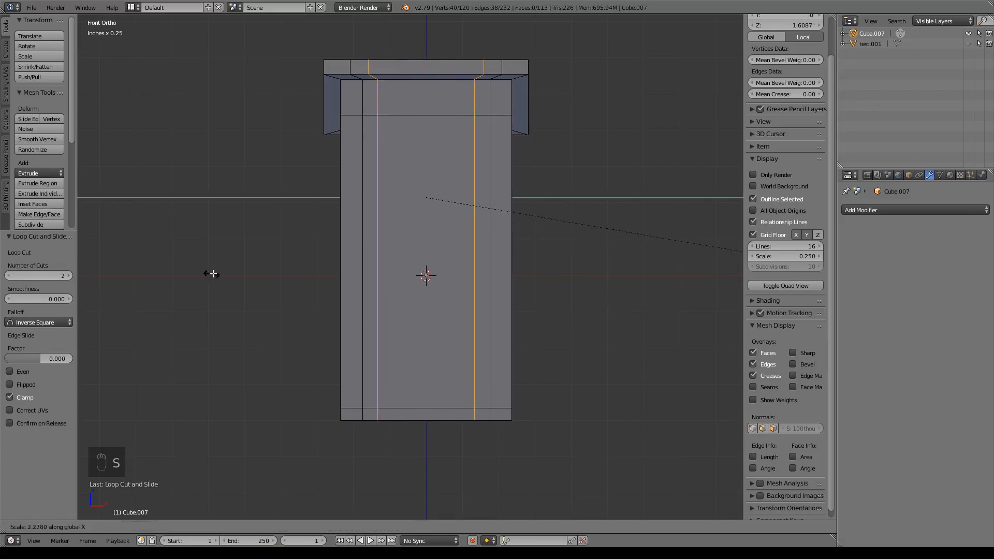
{"action": "left_click", "coordinate": [308, 266]}
Step: Add single loop cuts close to the outside of the front door outline, along its top, both sides and bottom
{"action": "key", "text": "ctrl+r"}
{"action": "left_click", "coordinate": [368, 100]}
{"action": "left_click", "coordinate": [376, 114]}
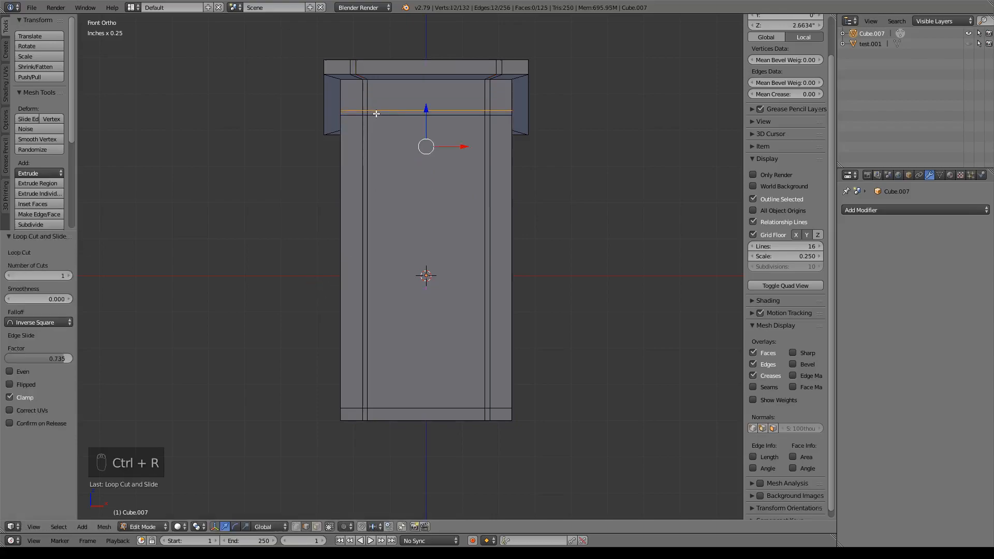
{"action": "key", "text": "ctrl+r"}
{"action": "left_click", "coordinate": [348, 111]}
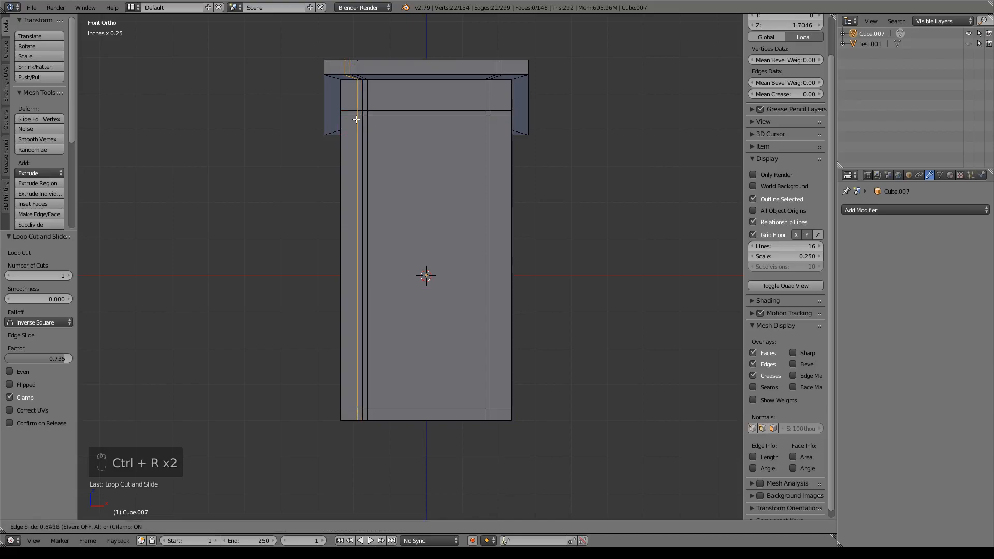
{"action": "left_click", "coordinate": [356, 120]}
{"action": "key", "text": "ctrl+r"}
{"action": "left_click", "coordinate": [498, 110]}
{"action": "left_click", "coordinate": [495, 116]}
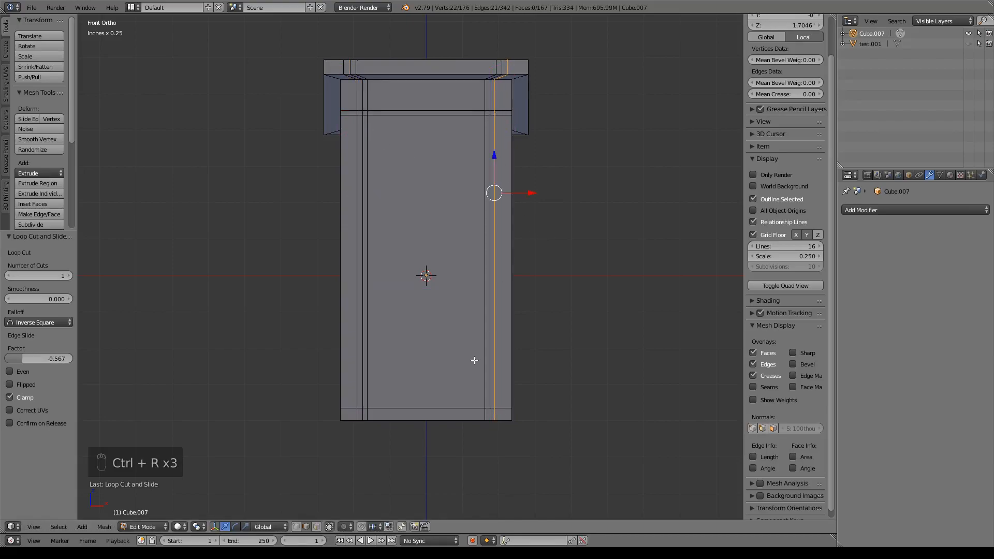
{"action": "key", "text": "ctrl+r"}
{"action": "left_click", "coordinate": [367, 415]}
{"action": "left_click", "coordinate": [366, 415]}
Step: Add horizontal loop cuts just inside the door outline's bottom and top edges, with slide factors 0.961 and -0.964
{"action": "key", "text": "ctrl+r"}
{"action": "left_click", "coordinate": [382, 346]}
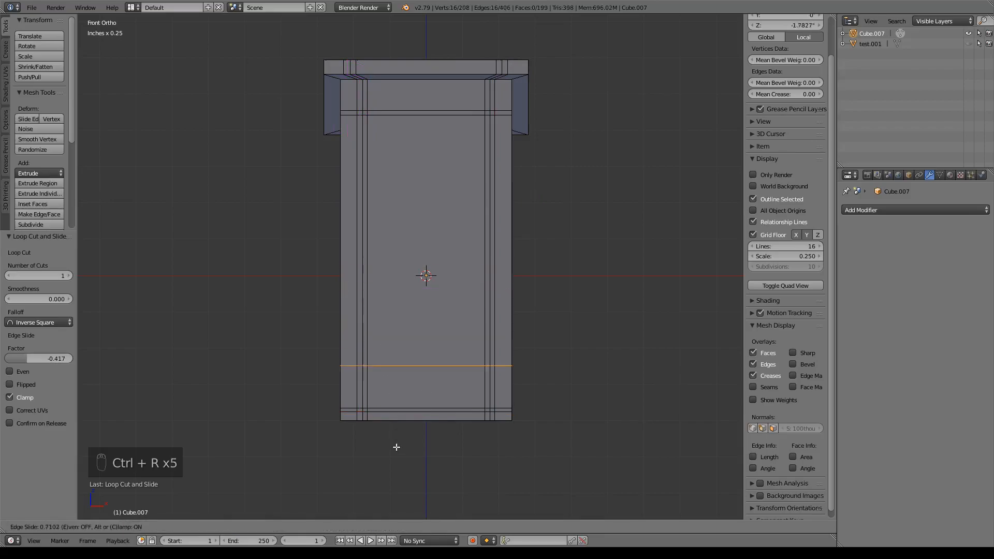
{"action": "left_click", "coordinate": [403, 482]}
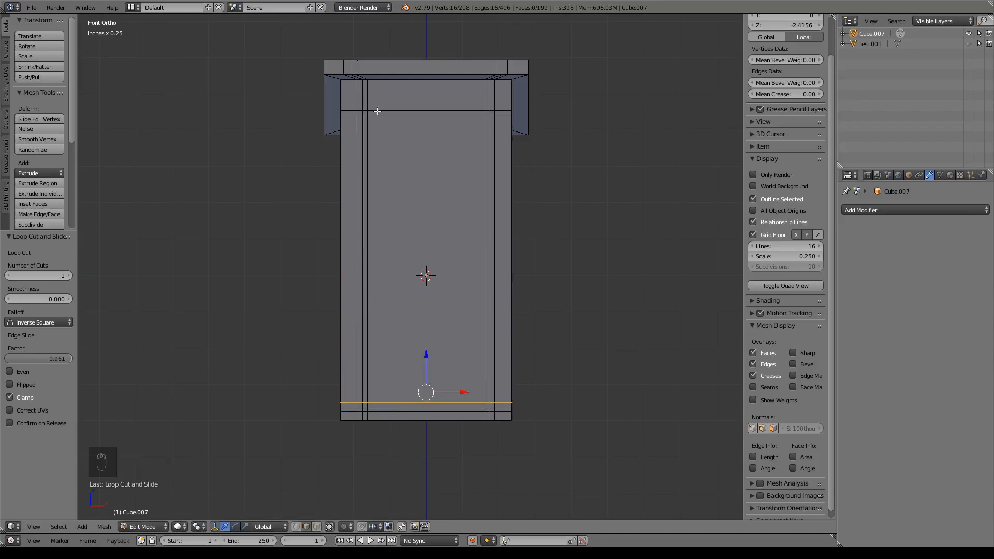
{"action": "key", "text": "ctrl+r"}
{"action": "left_click", "coordinate": [365, 130]}
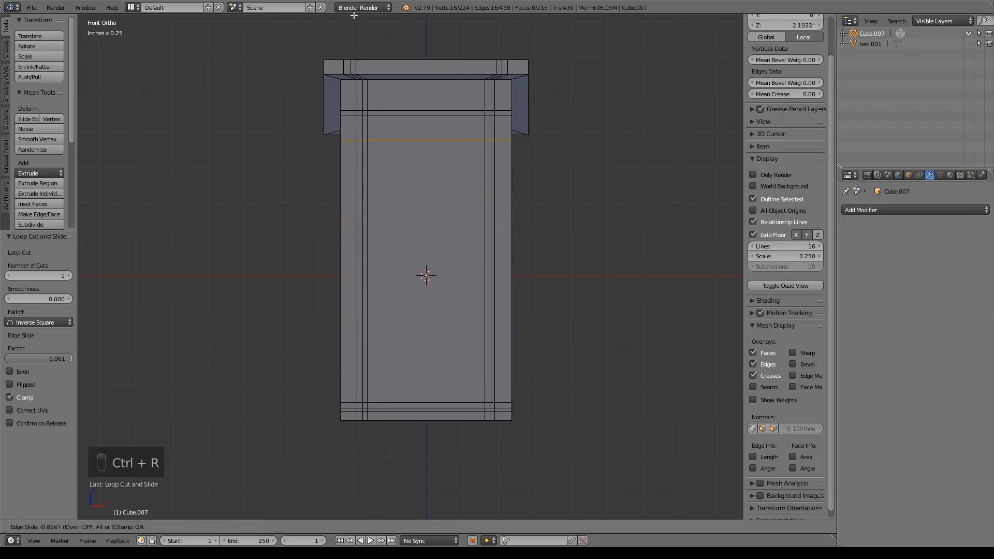
{"action": "left_click", "coordinate": [362, 502]}
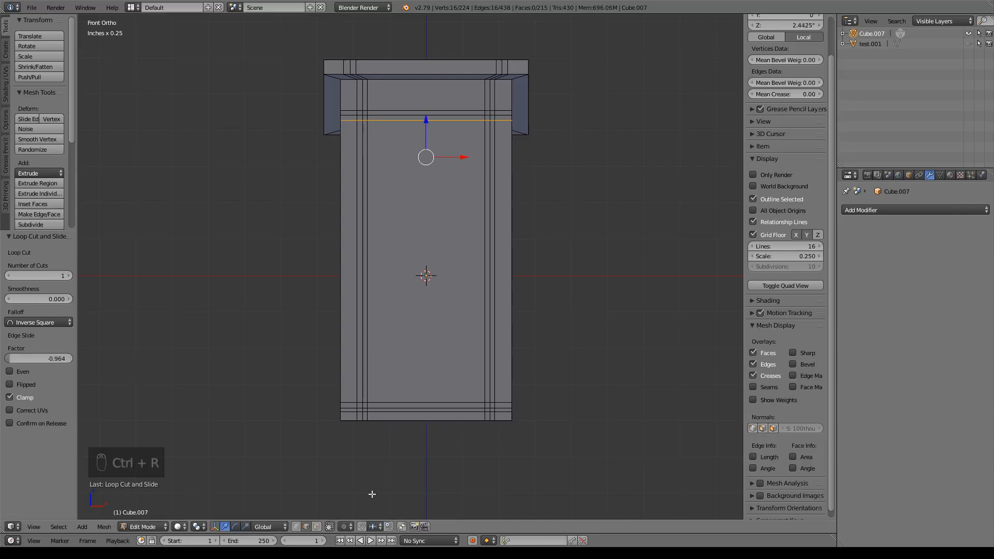
Step: Select all sixteen vertices of the front door panel in vertex select mode, including its thin border strips
{"action": "right_click", "coordinate": [412, 115]}
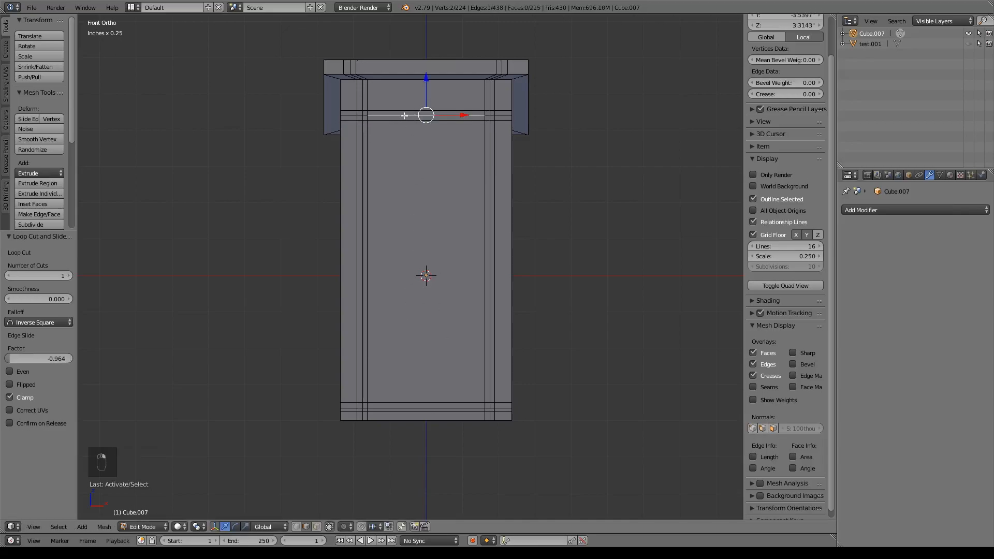
{"action": "right_click", "coordinate": [364, 176], "text": "shift"}
{"action": "left_click", "coordinate": [296, 526]}
{"action": "right_click", "coordinate": [365, 408], "text": "shift"}
{"action": "right_click", "coordinate": [367, 408], "text": "shift"}
{"action": "right_click", "coordinate": [486, 408], "text": "shift"}
{"action": "right_click", "coordinate": [490, 408], "text": "shift"}
{"action": "right_click", "coordinate": [490, 403], "text": "shift"}
{"action": "right_click", "coordinate": [485, 403], "text": "shift"}
{"action": "right_click", "coordinate": [368, 402], "text": "shift"}
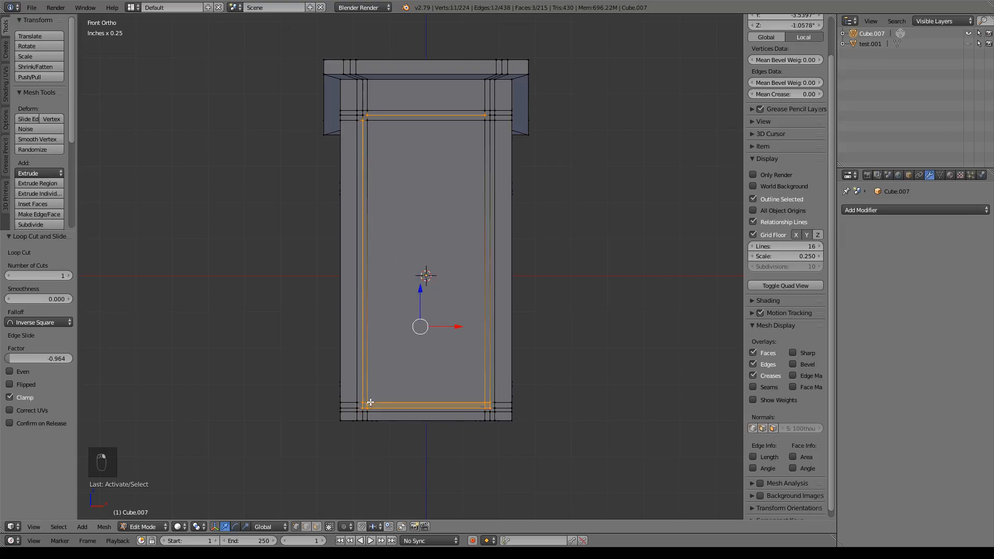
{"action": "right_click", "coordinate": [367, 119], "text": "shift"}
{"action": "right_click", "coordinate": [362, 115], "text": "shift"}
{"action": "right_click", "coordinate": [490, 115], "text": "shift"}
{"action": "right_click", "coordinate": [490, 120], "text": "shift"}
{"action": "right_click", "coordinate": [485, 120], "text": "shift"}
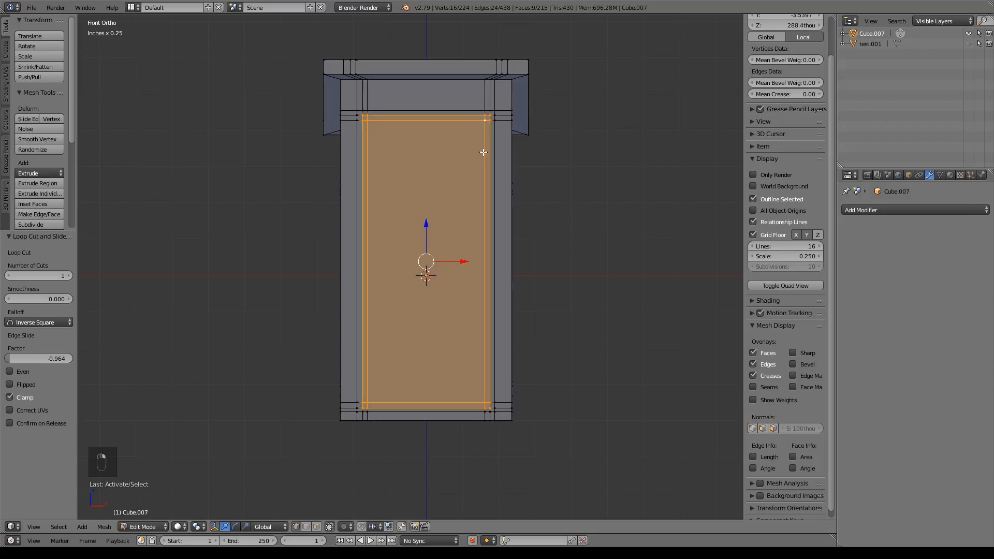
Step: Deselect the four inner corner vertices of the door panel, leaving only the door outline's middle ring selected
{"action": "right_click", "coordinate": [485, 404], "text": "shift"}
{"action": "right_click", "coordinate": [367, 403], "text": "shift"}
{"action": "right_click", "coordinate": [372, 121], "text": "shift"}
{"action": "right_click", "coordinate": [484, 121], "text": "shift"}
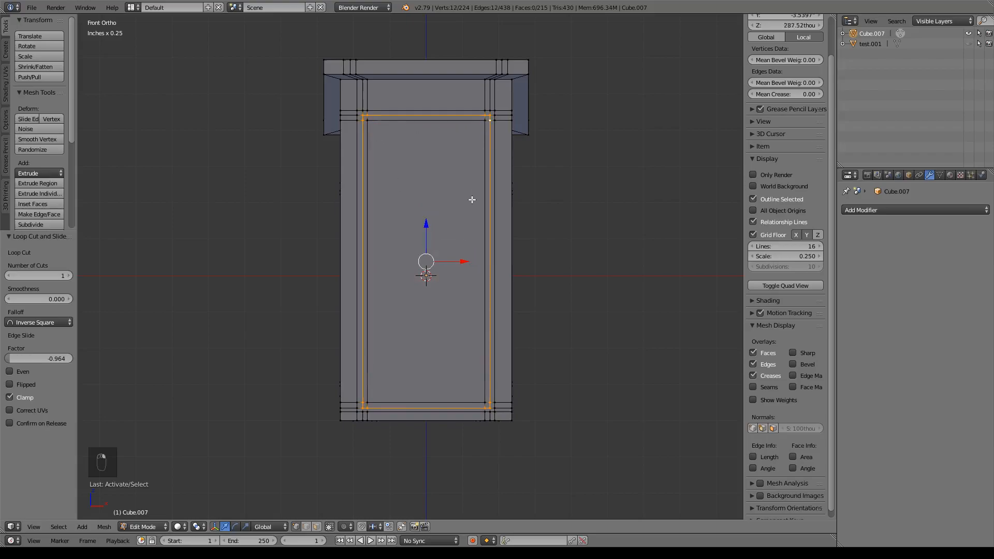
Step: Move the selected ring 47 thou along Y into the front wall to form a door groove, and return to Object Mode
{"action": "key", "text": "KP_3"}
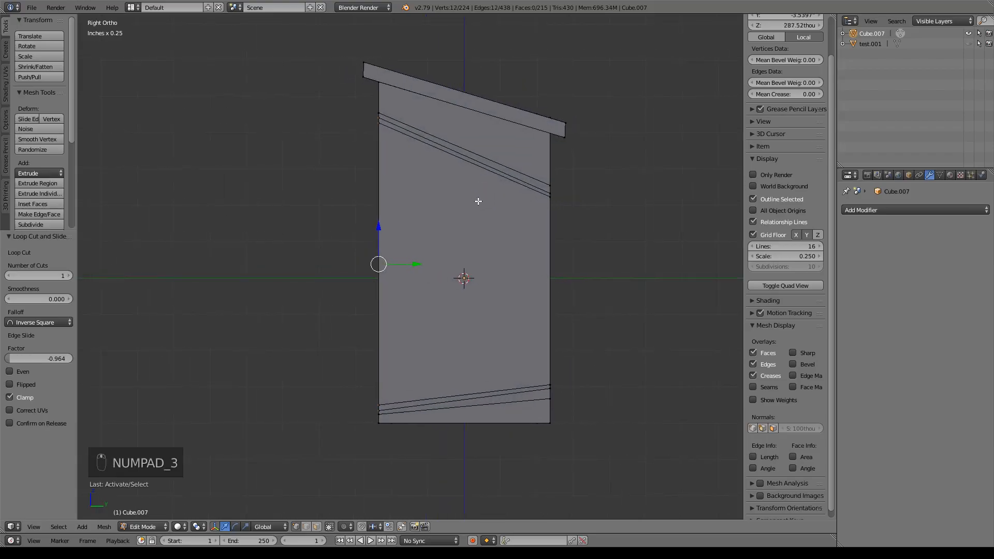
{"action": "key", "text": "z"}
{"action": "scroll", "coordinate": [482, 217], "scroll_direction": "up", "scroll_amount": 2}
{"action": "middle_click_drag", "start_coordinate": [470, 228], "coordinate": [475, 249], "text": "shift"}
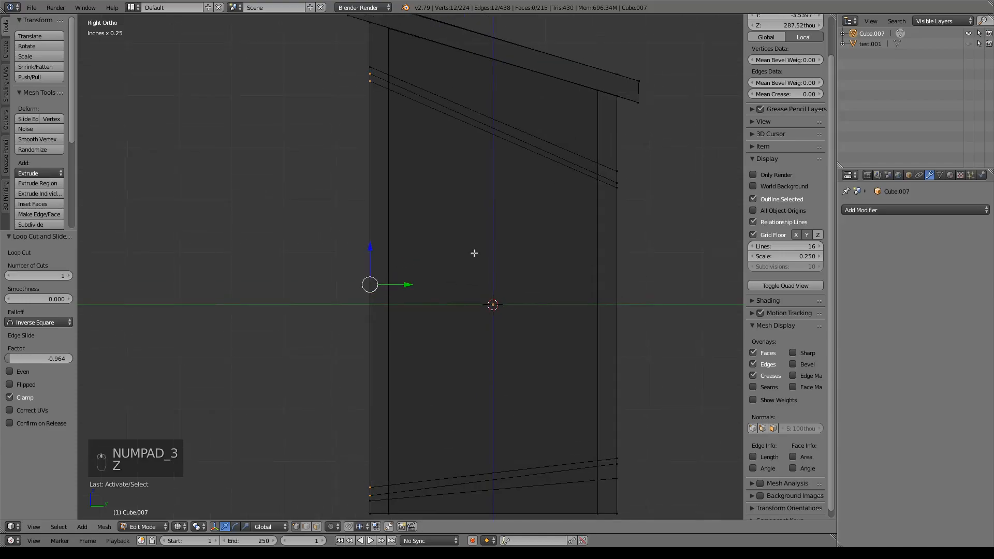
{"action": "left_click_drag", "start_coordinate": [407, 286], "coordinate": [419, 290]}
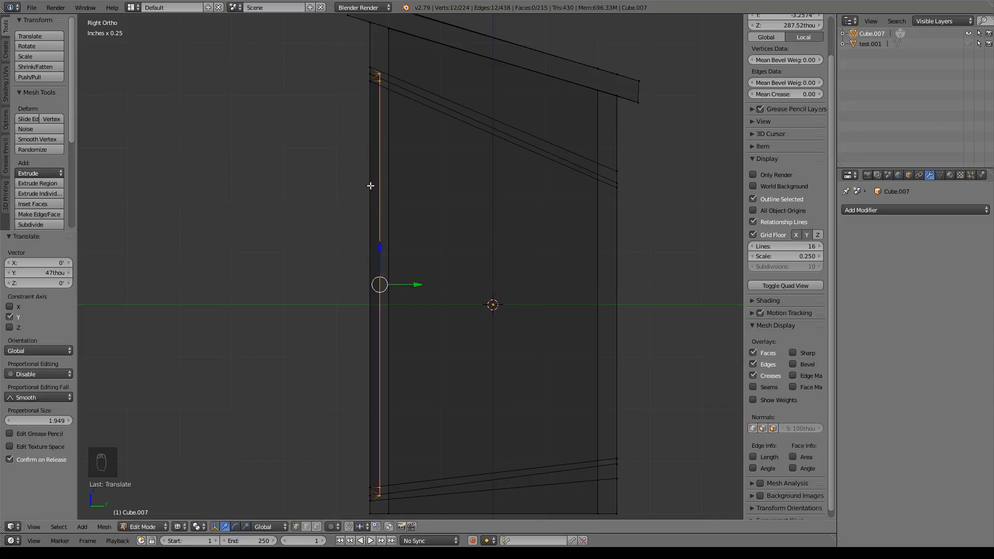
{"action": "left_click_drag", "start_coordinate": [417, 286], "coordinate": [418, 286]}
{"action": "key", "text": "z"}
{"action": "middle_click_drag", "start_coordinate": [349, 301], "coordinate": [468, 310]}
{"action": "scroll", "coordinate": [396, 191], "scroll_direction": "down", "scroll_amount": 2}
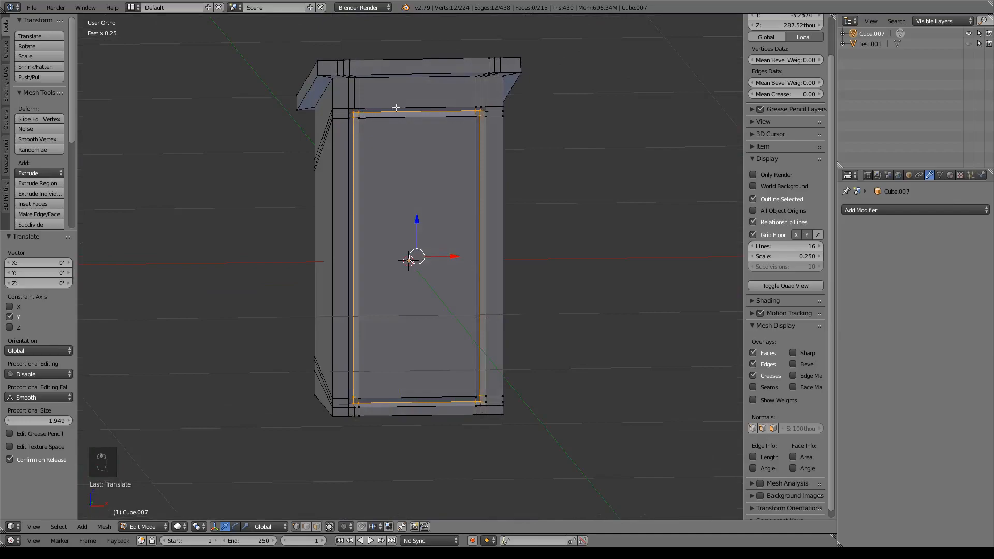
{"action": "middle_click_drag", "start_coordinate": [486, 398], "coordinate": [418, 413]}
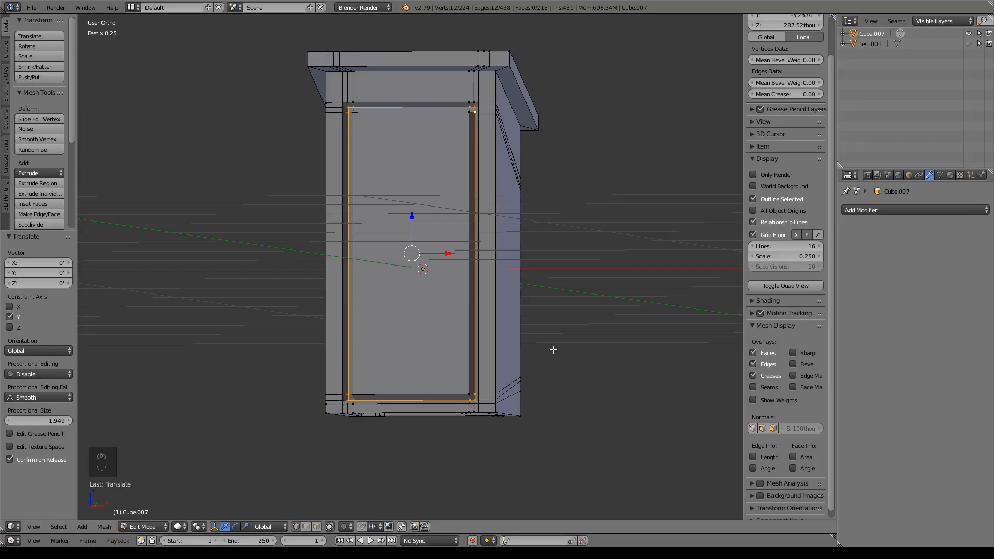
{"action": "key", "text": "Tab"}
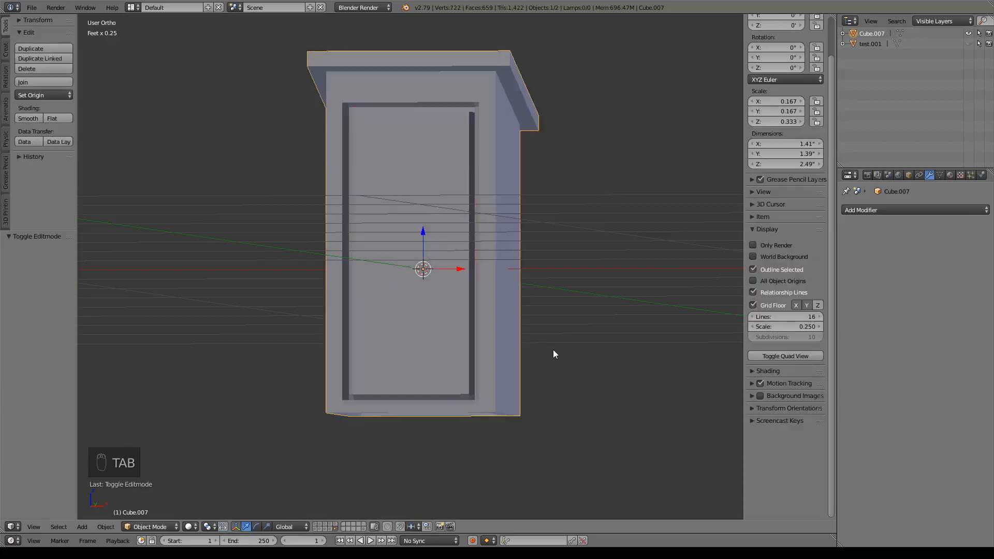
Step: Add a 32-vertex mesh circle at the outhouse's origin and scale it to about 0.291 in top view
{"action": "key", "text": "shift+a"}
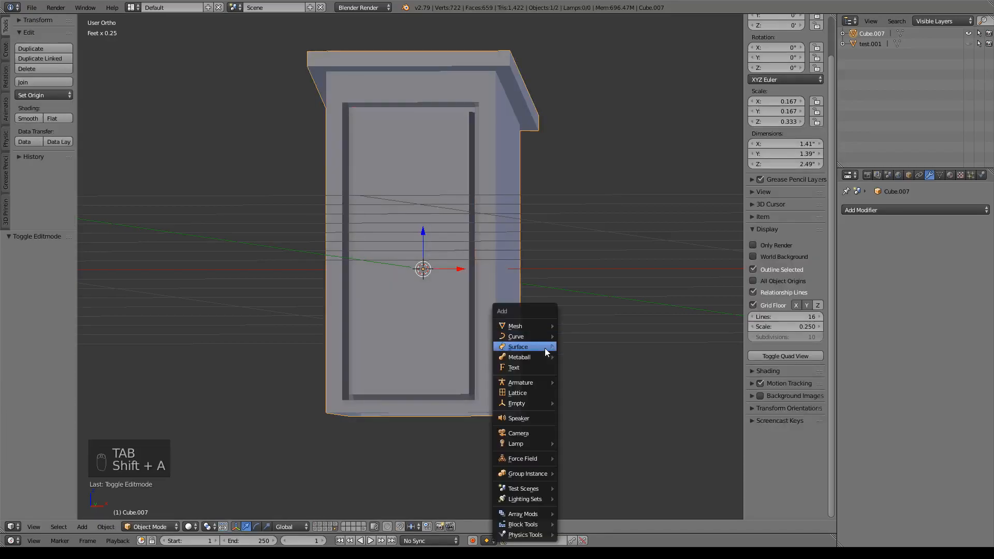
{"action": "mouse_move", "coordinate": [545, 348]}
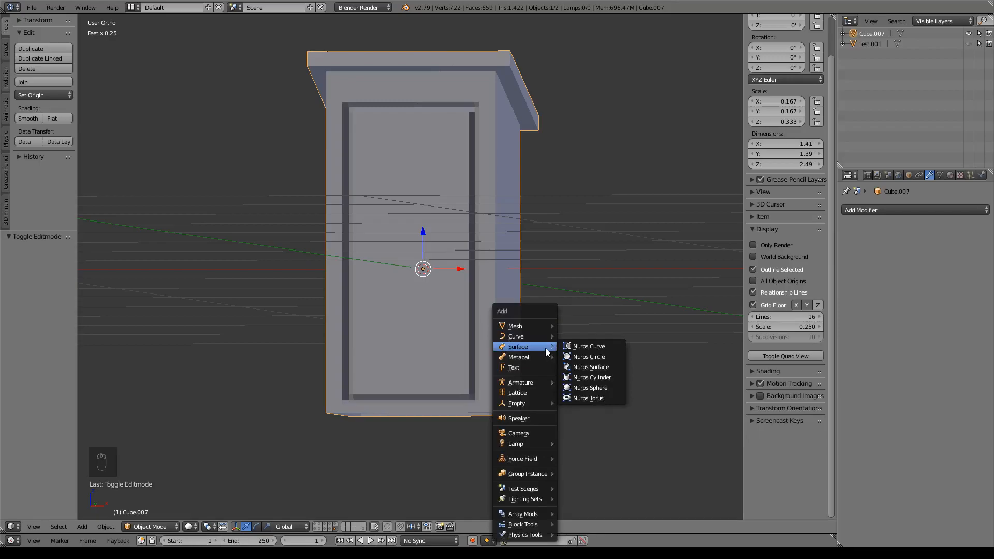
{"action": "mouse_move", "coordinate": [525, 327]}
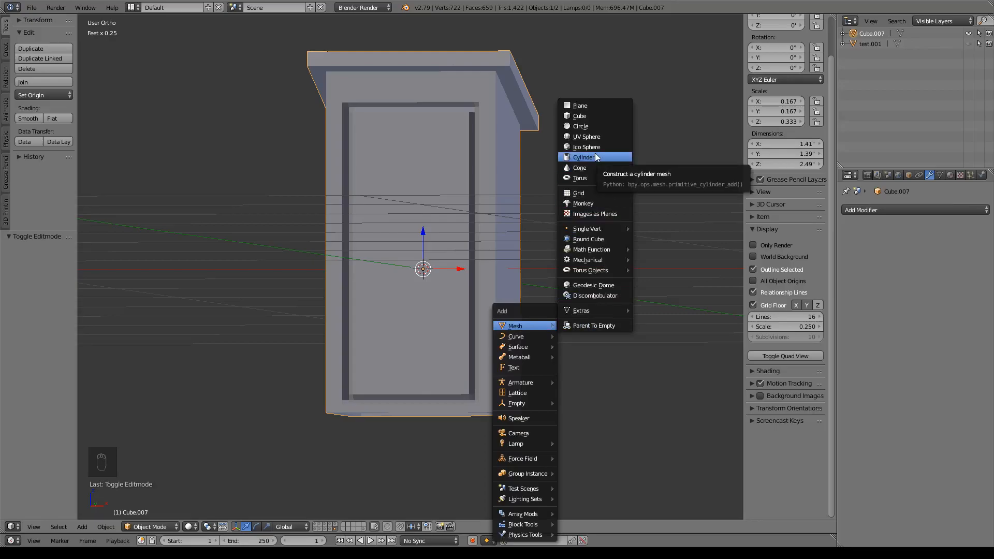
{"action": "left_click", "coordinate": [591, 128]}
{"action": "scroll", "coordinate": [595, 329], "scroll_direction": "down", "scroll_amount": 5}
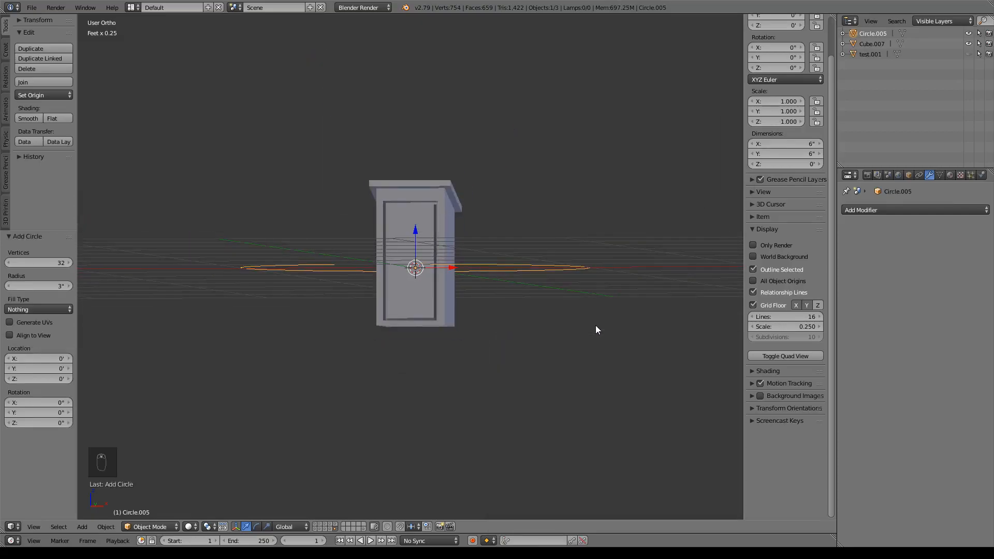
{"action": "key", "text": "KP_7"}
{"action": "left_click_drag", "start_coordinate": [370, 246], "coordinate": [539, 269]}
{"action": "key", "text": "s"}
{"action": "left_click", "coordinate": [521, 311]}
{"action": "scroll", "coordinate": [498, 269], "scroll_direction": "up", "scroll_amount": 4}
{"action": "scroll", "coordinate": [497, 259], "scroll_direction": "up", "scroll_amount": 2}
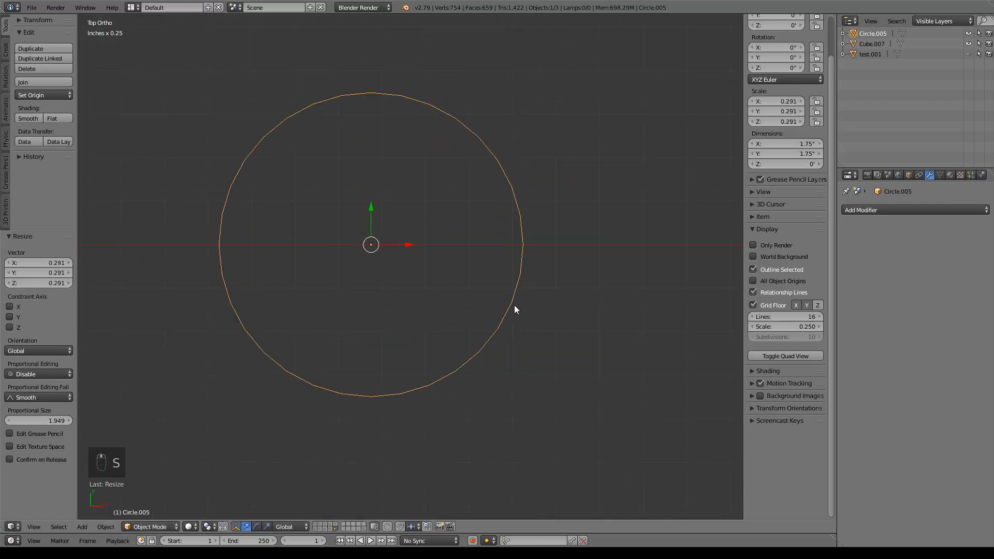
Step: Pull the circle's +X vertex about -1.13 inches along X with Connected proportional editing at size 1.000 to form a crescent
{"action": "key", "text": "Tab"}
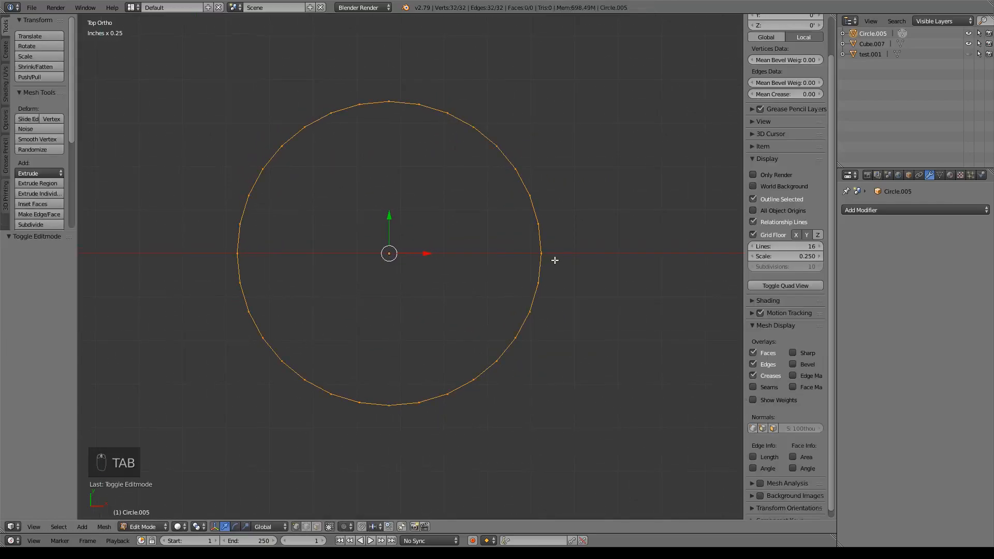
{"action": "right_click", "coordinate": [541, 254]}
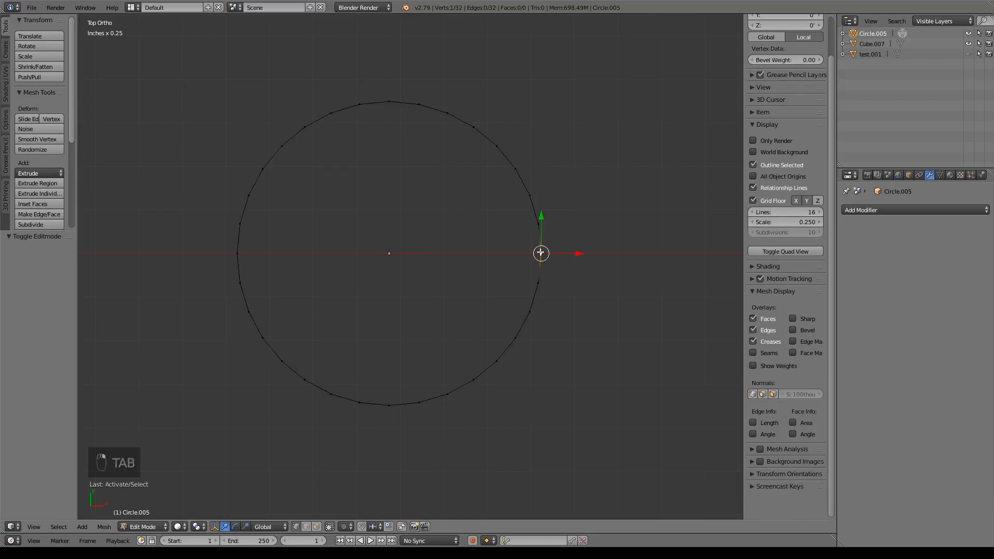
{"action": "left_click", "coordinate": [351, 527]}
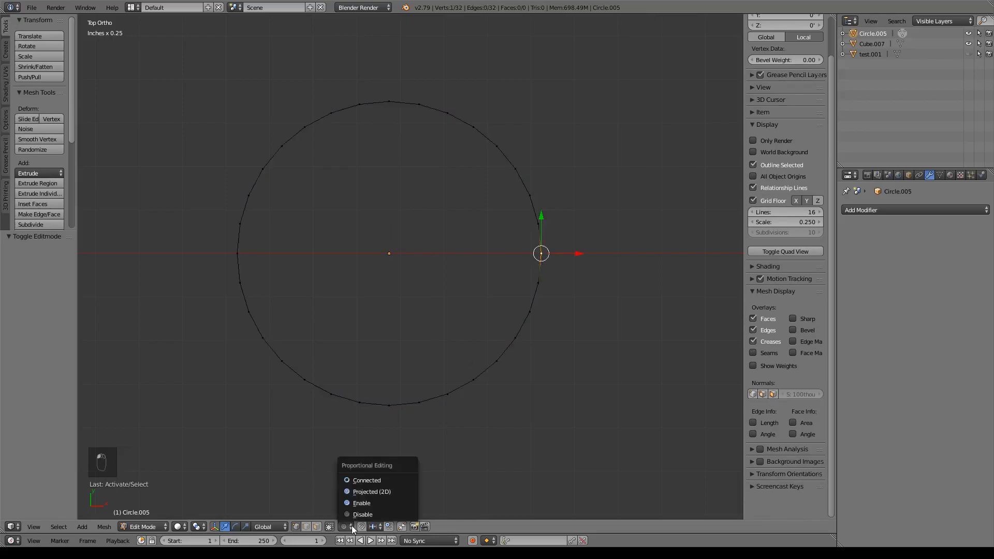
{"action": "left_click", "coordinate": [366, 480]}
{"action": "key", "text": "g"}
{"action": "scroll", "coordinate": [562, 264], "scroll_direction": "up", "scroll_amount": 7}
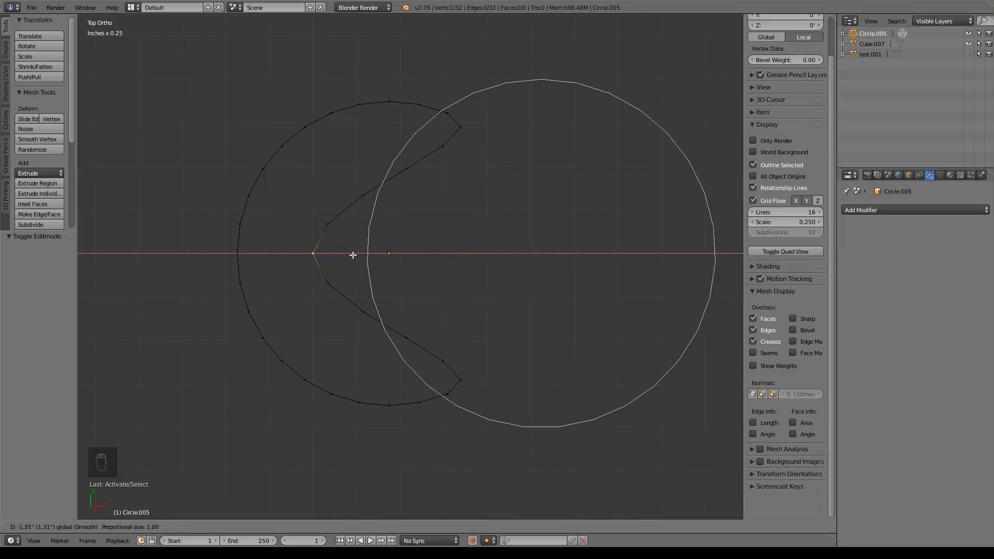
{"action": "left_click", "coordinate": [386, 268]}
{"action": "key", "text": "KP_Decimal"}
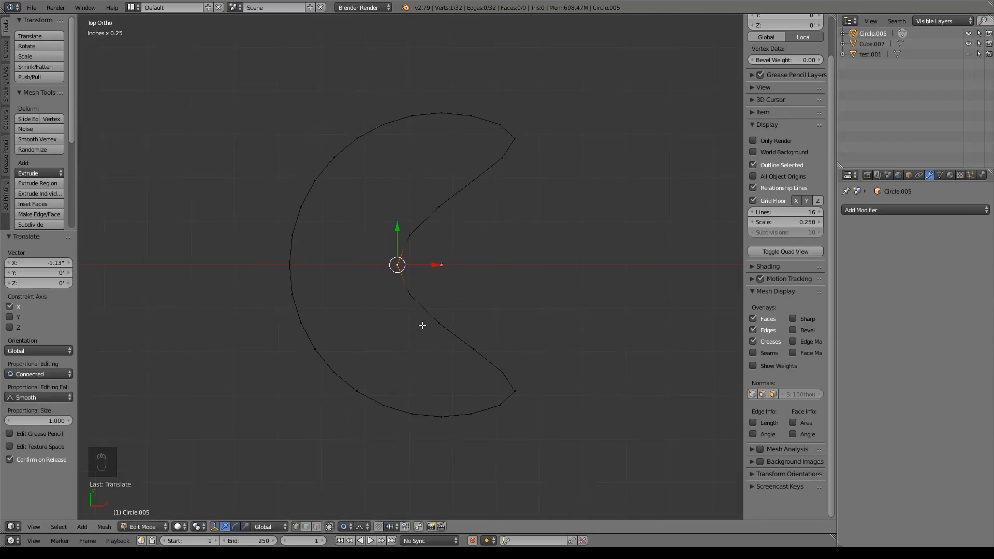
Step: Disable proportional editing and sharpen both crescent tips by moving each tip vertex outward in X and about 74 thou toward the middle in Y
{"action": "right_click", "coordinate": [525, 390]}
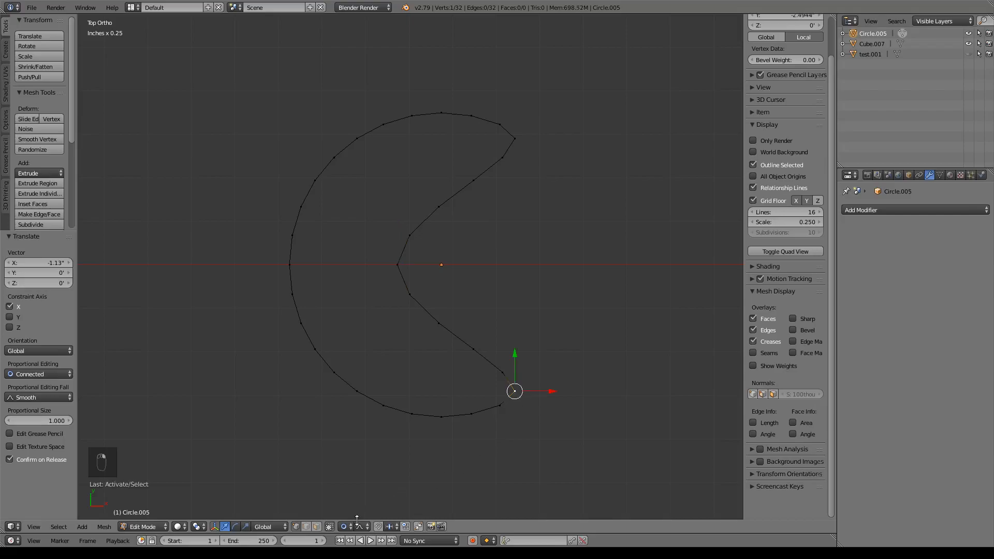
{"action": "left_click", "coordinate": [344, 528]}
{"action": "left_click", "coordinate": [369, 514]}
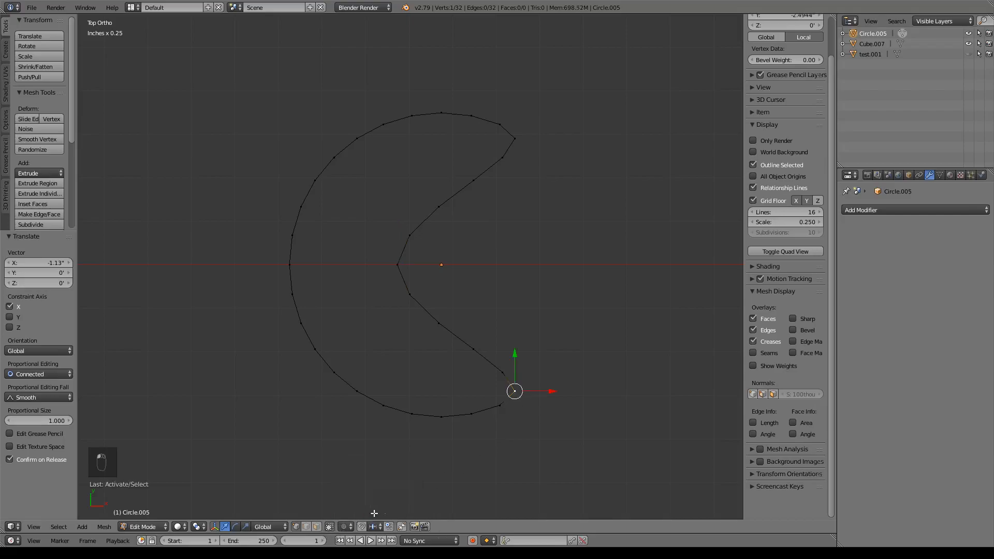
{"action": "key", "text": "g"}
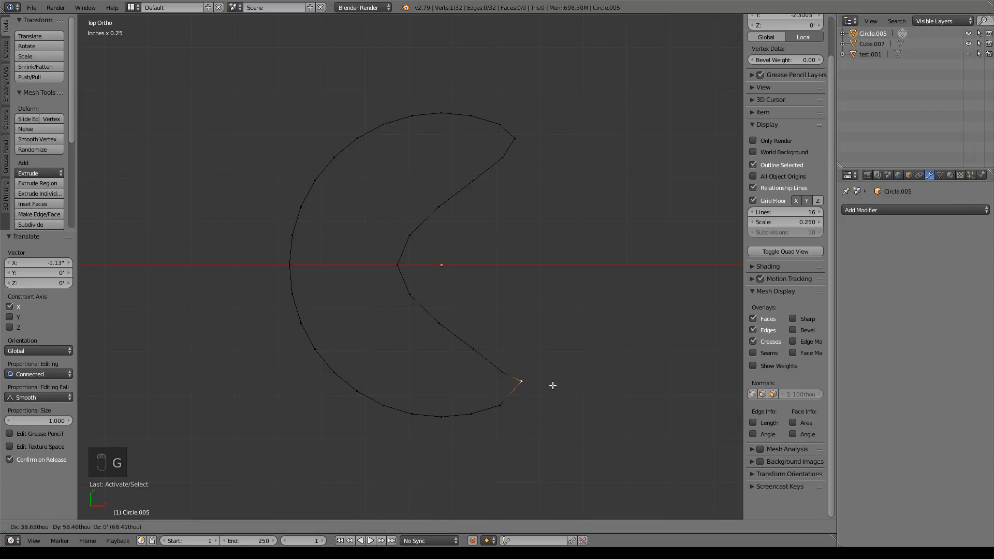
{"action": "left_click", "coordinate": [558, 382]}
{"action": "right_click", "coordinate": [514, 138]}
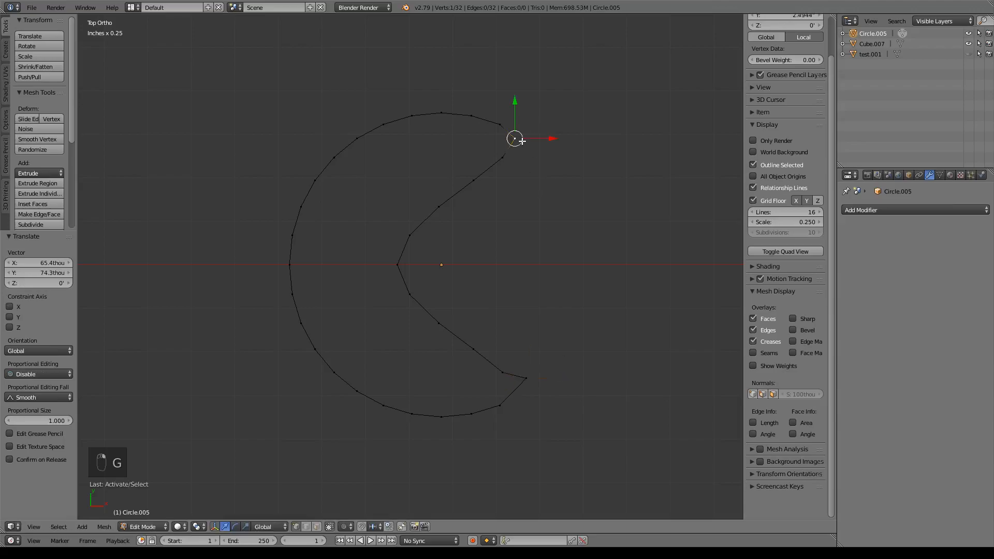
{"action": "key", "text": "g"}
{"action": "left_click", "coordinate": [536, 154]}
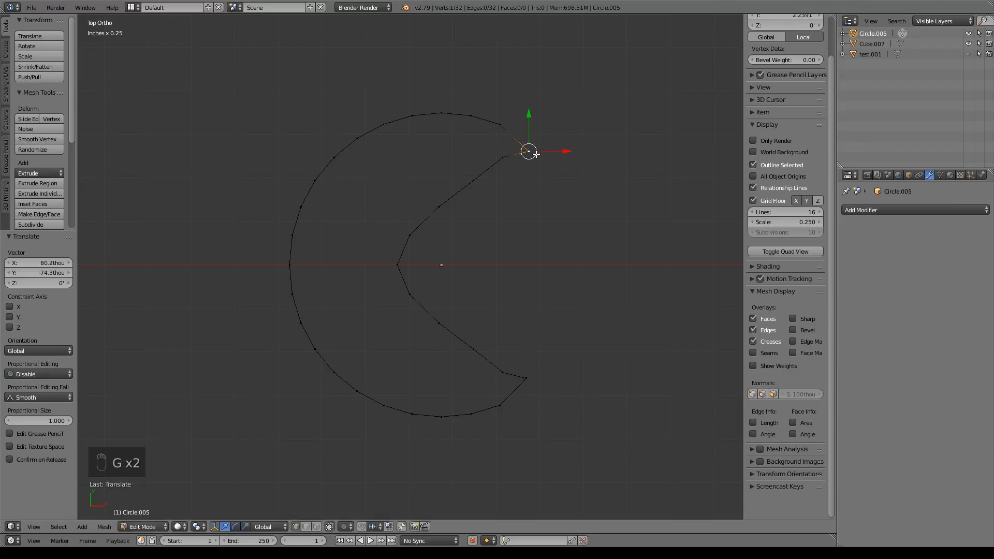
Step: Select all vertices of the crescent outline
{"action": "key", "text": "a"}
{"action": "key", "text": "a"}
{"action": "key", "text": "a"}
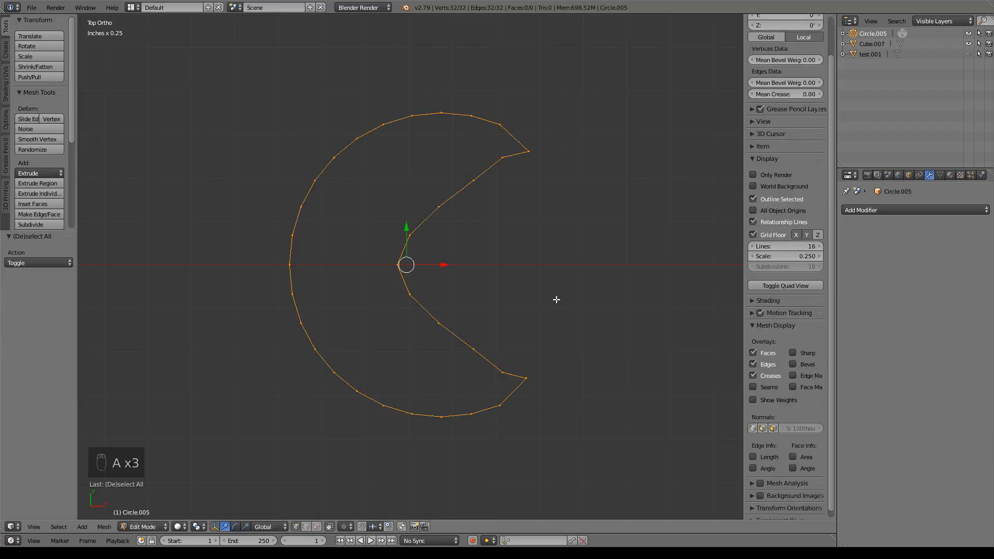
Step: Try to extrude the crescent outline, scale the new loop inward and shift it about -56.5 thou along X
{"action": "key", "text": "e"}
{"action": "right_click", "coordinate": [555, 298]}
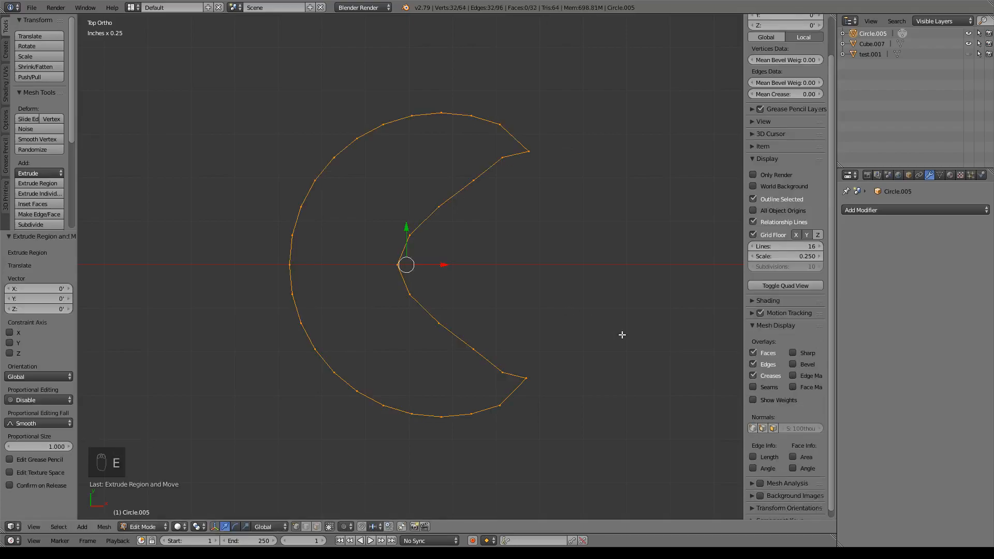
{"action": "key", "text": "s"}
{"action": "left_click", "coordinate": [511, 301]}
{"action": "left_click_drag", "start_coordinate": [444, 266], "coordinate": [435, 266]}
Step: Move the inner loop's two tip vertices inside the crescent outline's points
{"action": "right_click", "coordinate": [502, 161]}
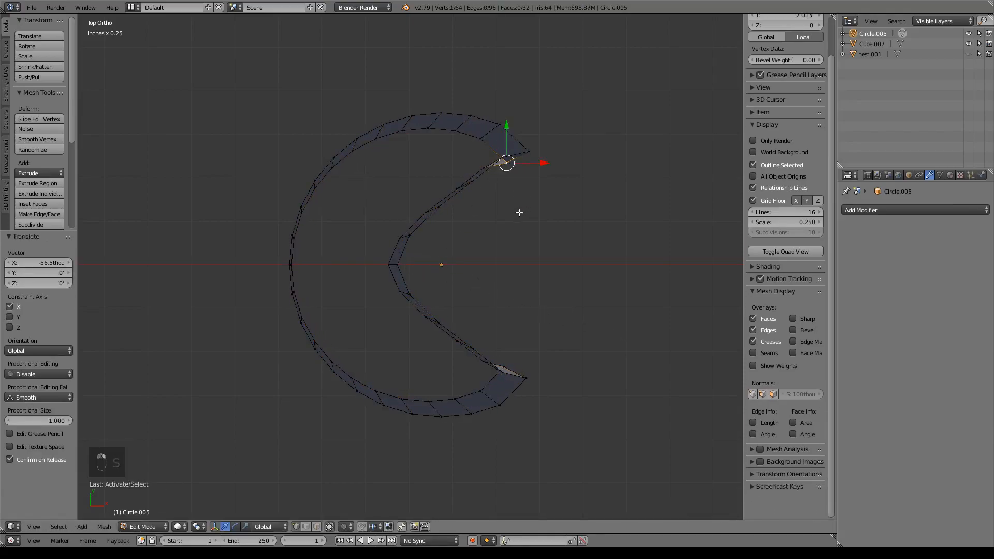
{"action": "key", "text": "g"}
{"action": "left_click", "coordinate": [511, 195]}
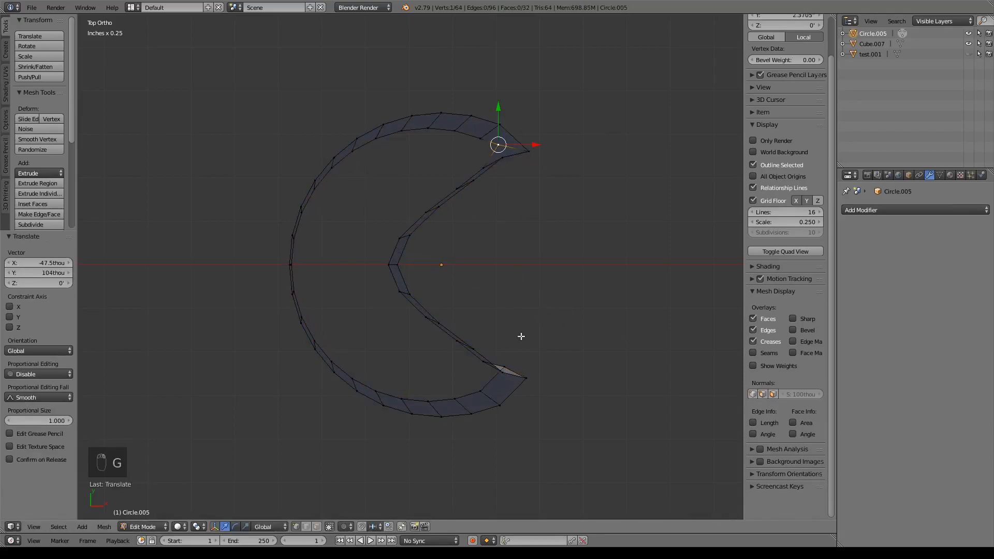
{"action": "right_click", "coordinate": [506, 372]}
{"action": "key", "text": "g"}
Step: Extrude the crescent's inner edge loop and merge the new vertices at center
{"action": "right_click", "coordinate": [498, 377], "text": "alt"}
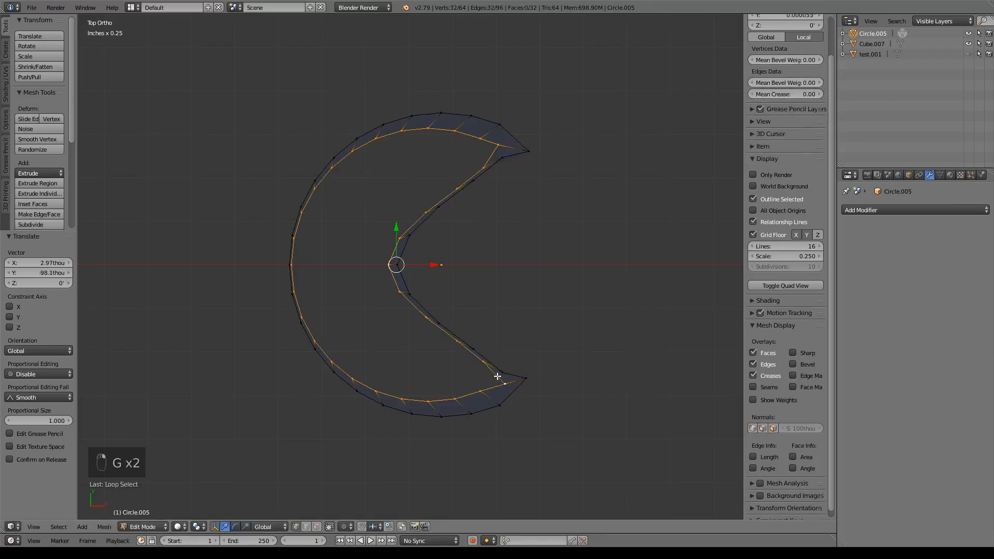
{"action": "key", "text": "e"}
{"action": "key", "text": "alt+m"}
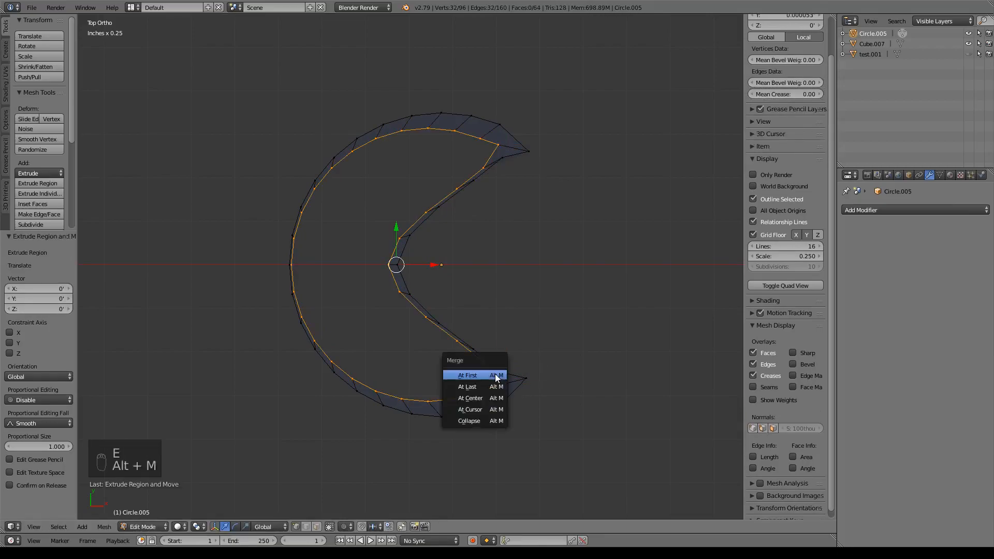
{"action": "left_click", "coordinate": [489, 396]}
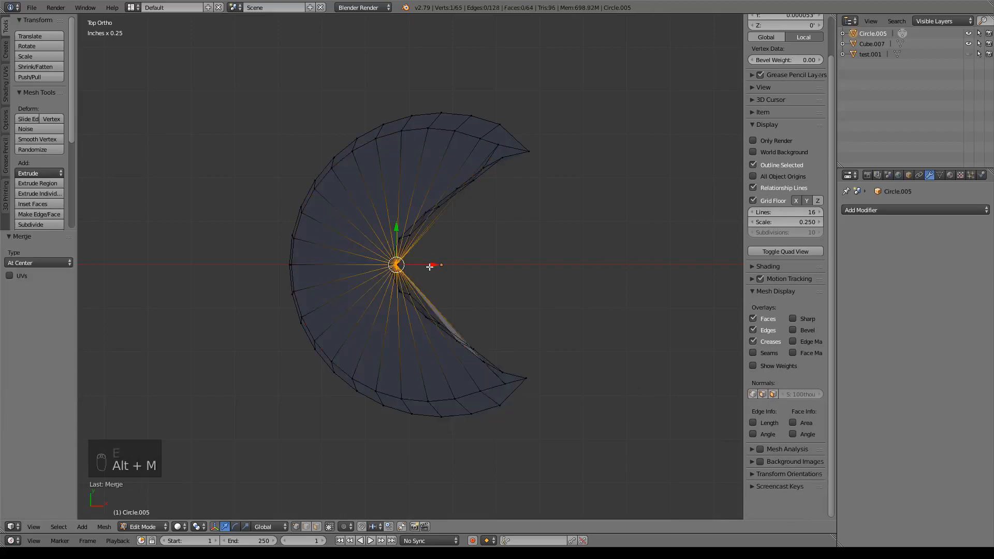
Step: Move the merged center vertex about -306 thou along X into the body of the crescent
{"action": "key", "text": "g"}
{"action": "key", "text": "x"}
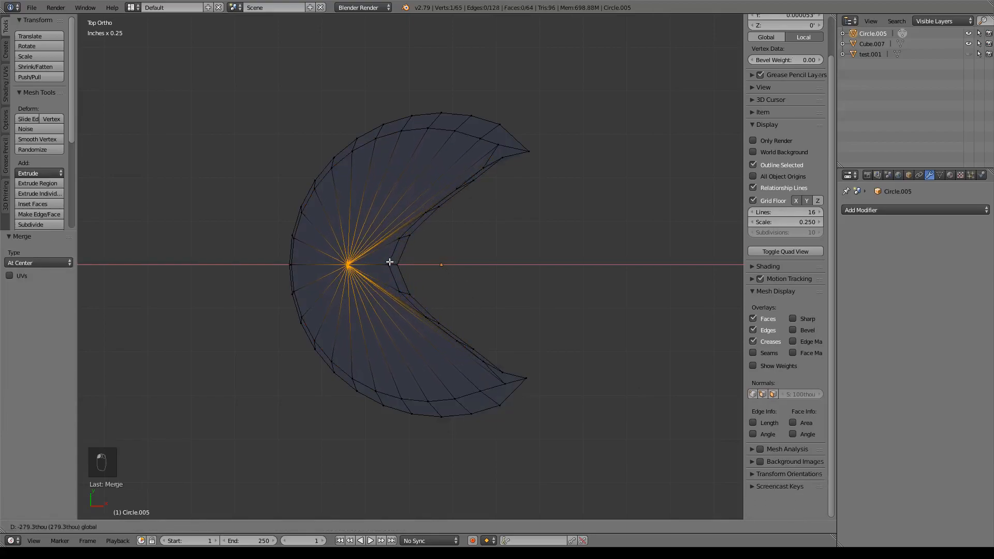
{"action": "left_click", "coordinate": [384, 262]}
{"action": "key", "text": "g"}
{"action": "key", "text": "y"}
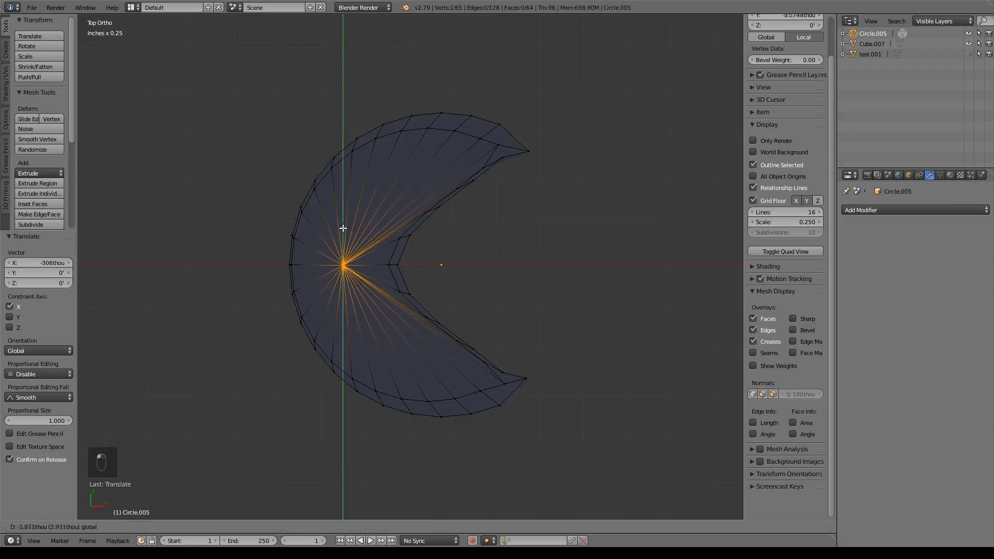
{"action": "right_click", "coordinate": [344, 226]}
Step: Undo the merge, extrusions and inner vertex moves back to the bare crescent outline
{"action": "key", "text": "ctrl+z"}
{"action": "key", "text": "ctrl+z"}
{"action": "key", "text": "ctrl+z"}
{"action": "key", "text": "ctrl+z"}
{"action": "key", "text": "ctrl+z"}
{"action": "key", "text": "ctrl+z"}
{"action": "key", "text": "ctrl+z"}
{"action": "key", "text": "ctrl+z"}
{"action": "key", "text": "ctrl+z"}
{"action": "key", "text": "ctrl+z"}
{"action": "key", "text": "ctrl+z"}
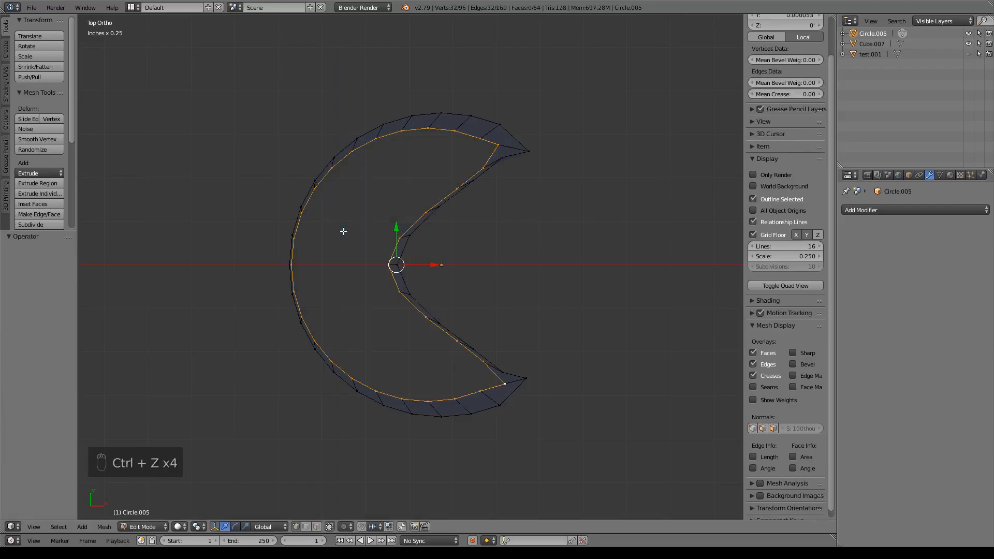
{"action": "key", "text": "ctrl+z"}
{"action": "key", "text": "ctrl+z"}
{"action": "key", "text": "ctrl+z"}
{"action": "key", "text": "ctrl+z"}
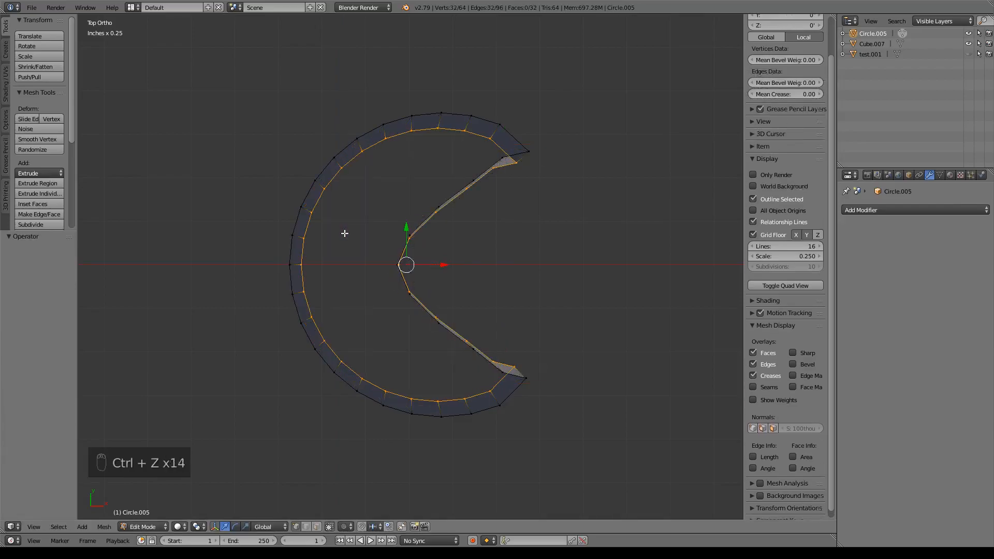
{"action": "key", "text": "ctrl+z"}
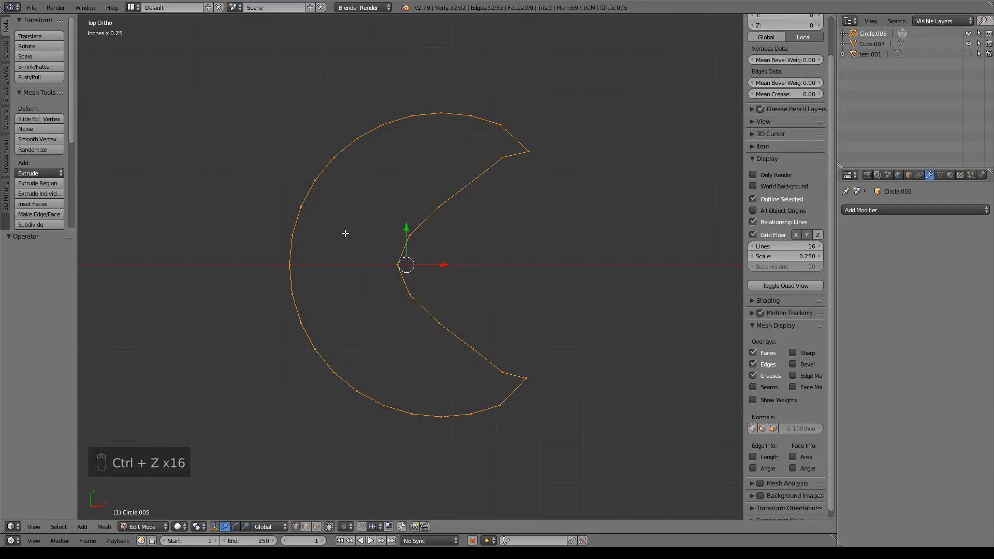
Step: Fill the selected crescent outline with a single face
{"action": "key", "text": "f"}
{"action": "middle_click_drag", "start_coordinate": [426, 278], "coordinate": [430, 306], "text": "shift"}
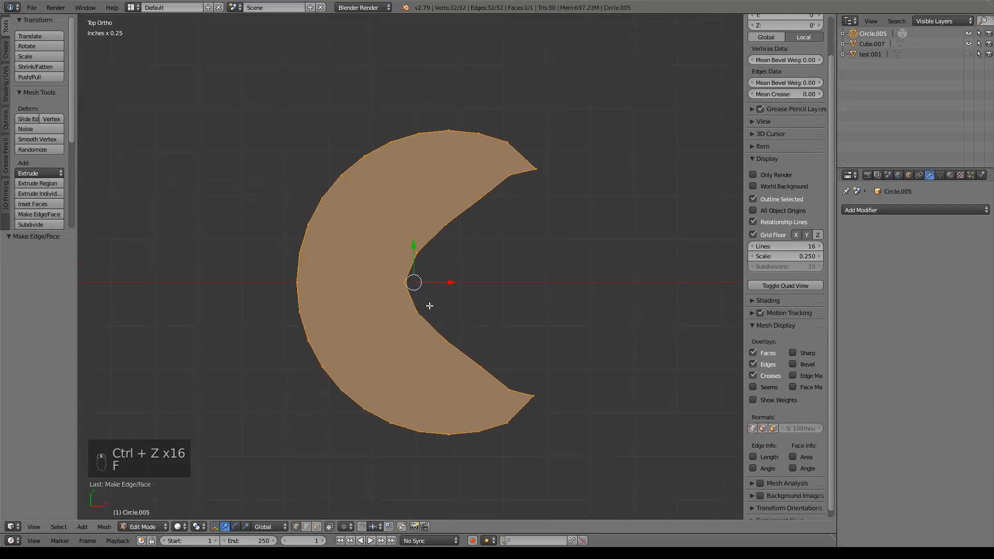
Step: Extrude the crescent face about 600 thou along Z into a solid block
{"action": "key", "text": "e"}
{"action": "right_click", "coordinate": [471, 338]}
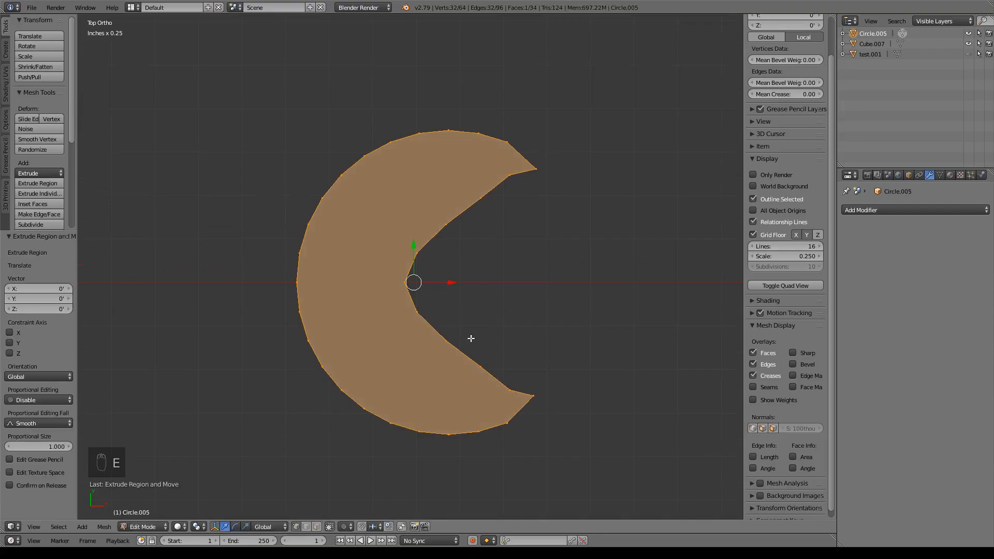
{"action": "key", "text": "KP_1"}
{"action": "left_click_drag", "start_coordinate": [413, 237], "coordinate": [448, 126]}
{"action": "middle_click_drag", "start_coordinate": [526, 209], "coordinate": [494, 319]}
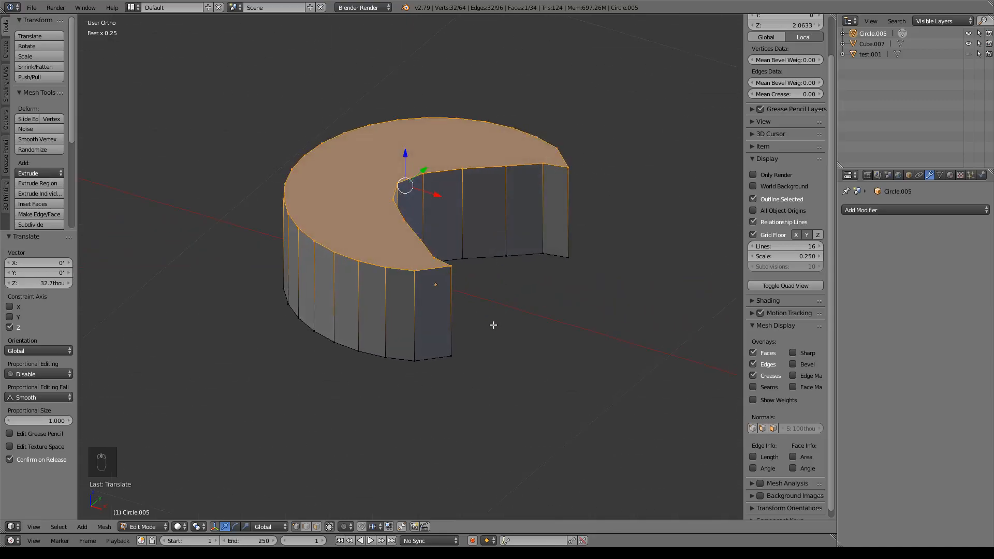
{"action": "key", "text": "KP_3"}
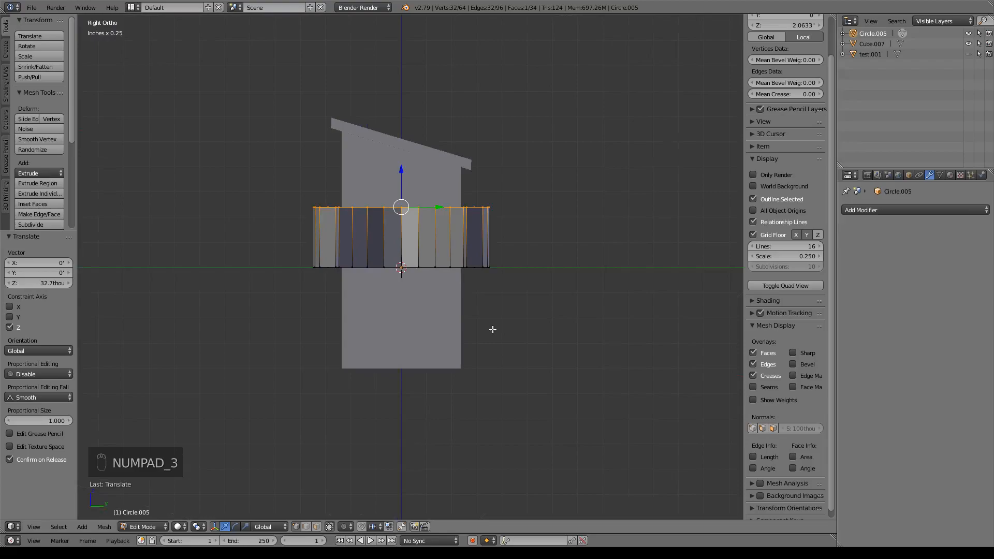
{"action": "key", "text": "r"}
{"action": "key", "text": "9"}
{"action": "key", "text": "0"}
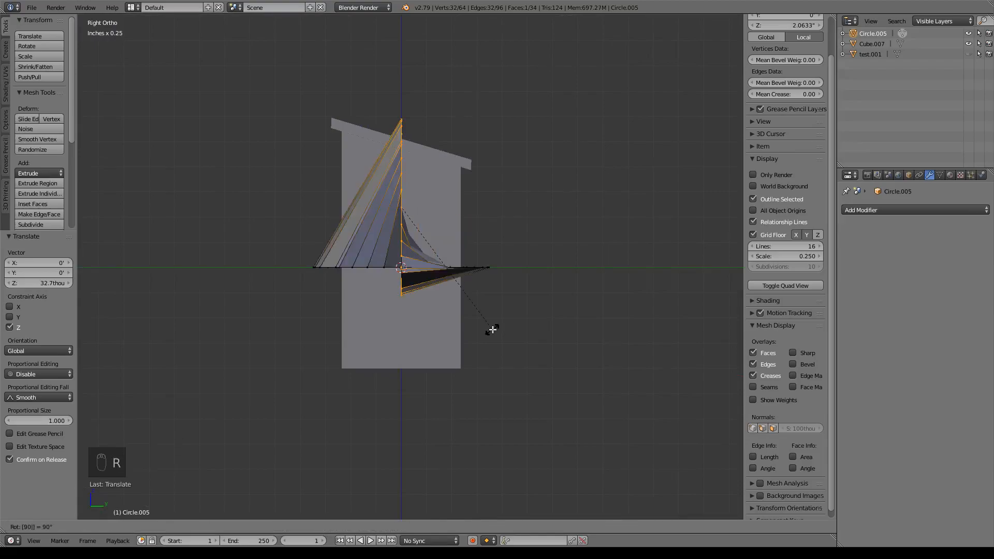
{"action": "right_click", "coordinate": [493, 329]}
Step: Rotate the whole crescent object 90 degrees about the X axis to stand it upright
{"action": "key", "text": "Tab"}
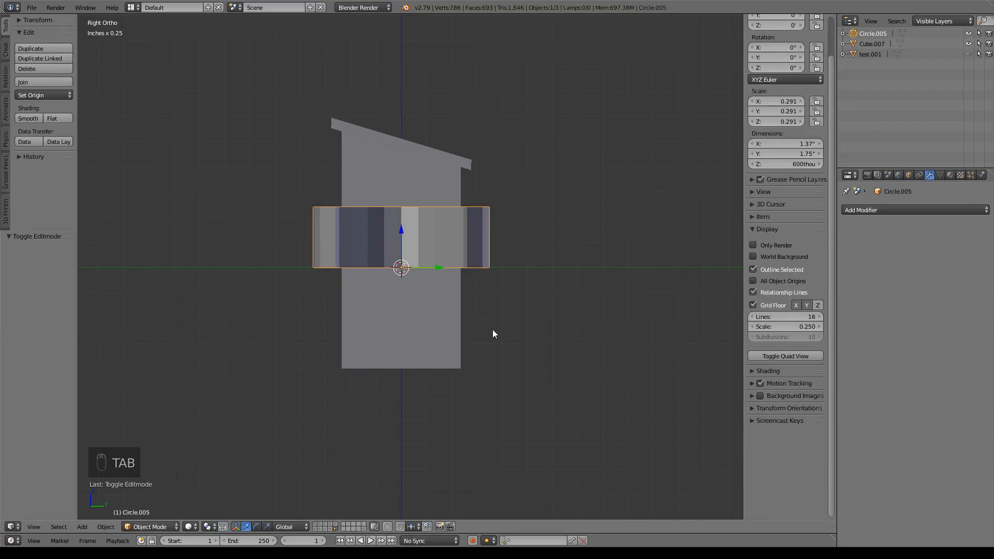
{"action": "key", "text": "r"}
{"action": "key", "text": "9"}
{"action": "key", "text": "0"}
{"action": "key", "text": "Return"}
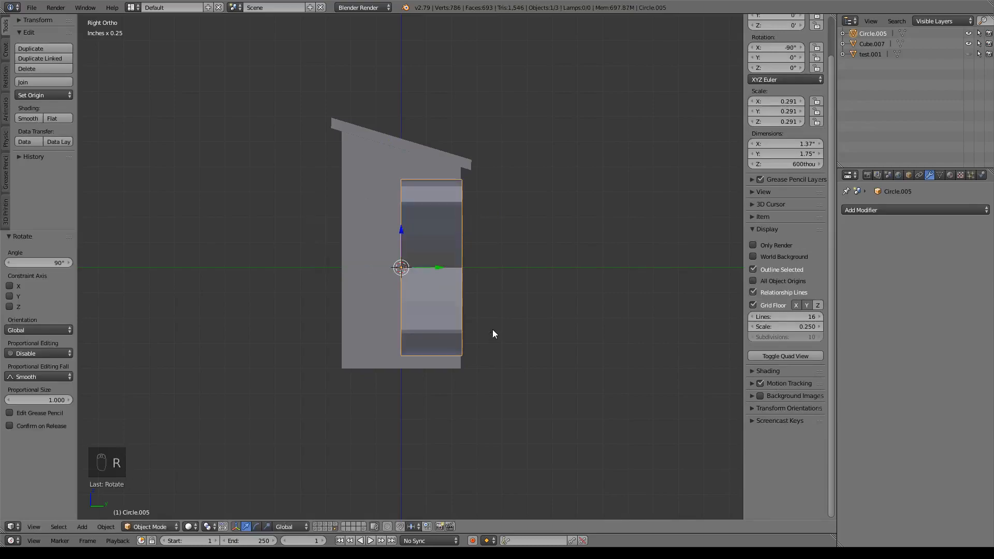
Step: Shrink the crescent in X and Z only to about 605 by 769 thou and place it through the front wall at about Y -775, Z 503 thou
{"action": "left_click_drag", "start_coordinate": [431, 266], "coordinate": [344, 196]}
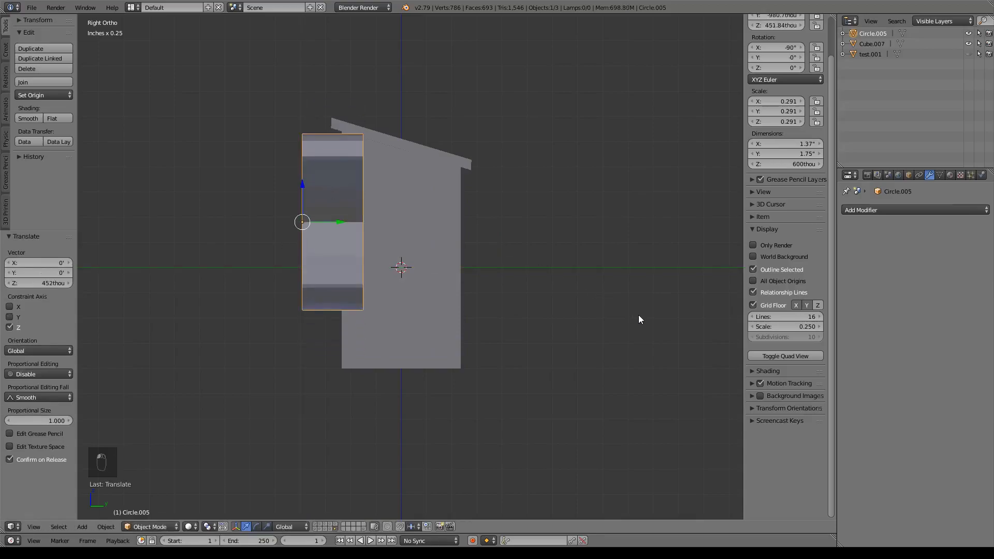
{"action": "key", "text": "s"}
{"action": "key", "text": "shift+y"}
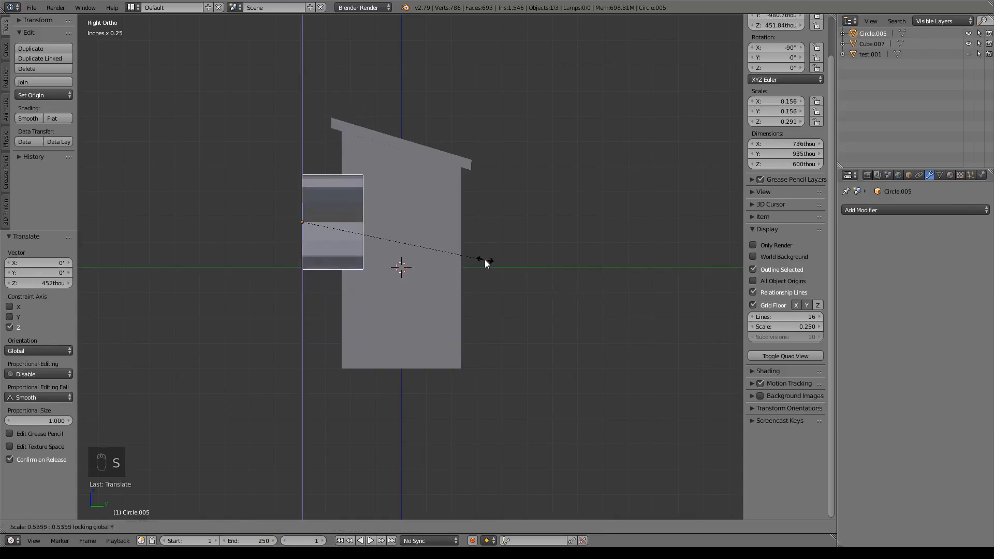
{"action": "left_click", "coordinate": [454, 241]}
{"action": "left_click_drag", "start_coordinate": [341, 222], "coordinate": [357, 222]}
{"action": "left_click_drag", "start_coordinate": [323, 183], "coordinate": [321, 181]}
Step: Move the crescent about -4.36 inches along X onto the outhouse door
{"action": "key", "text": "KP_1"}
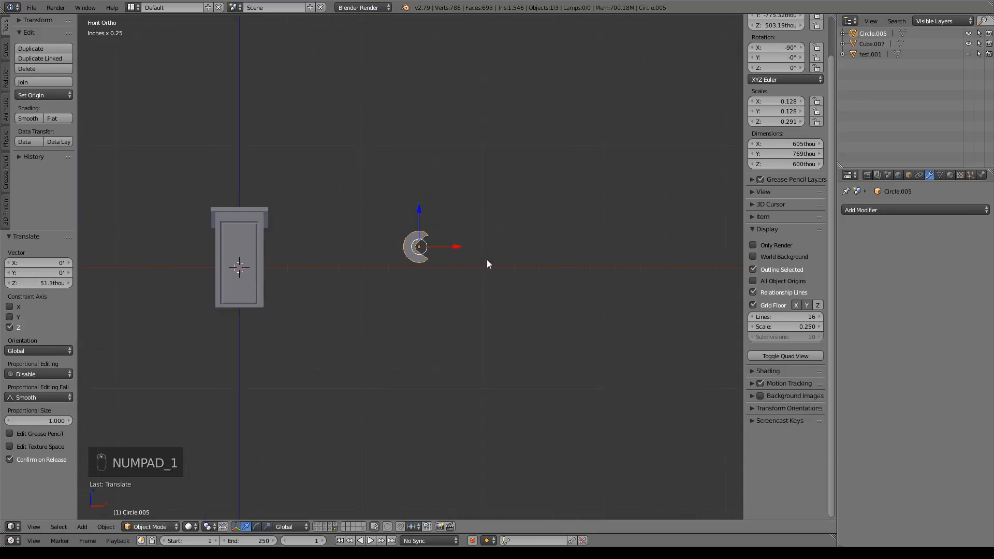
{"action": "left_click_drag", "start_coordinate": [460, 248], "coordinate": [281, 250]}
{"action": "key", "text": "KP_Decimal"}
{"action": "scroll", "coordinate": [593, 392], "scroll_direction": "down", "scroll_amount": 4}
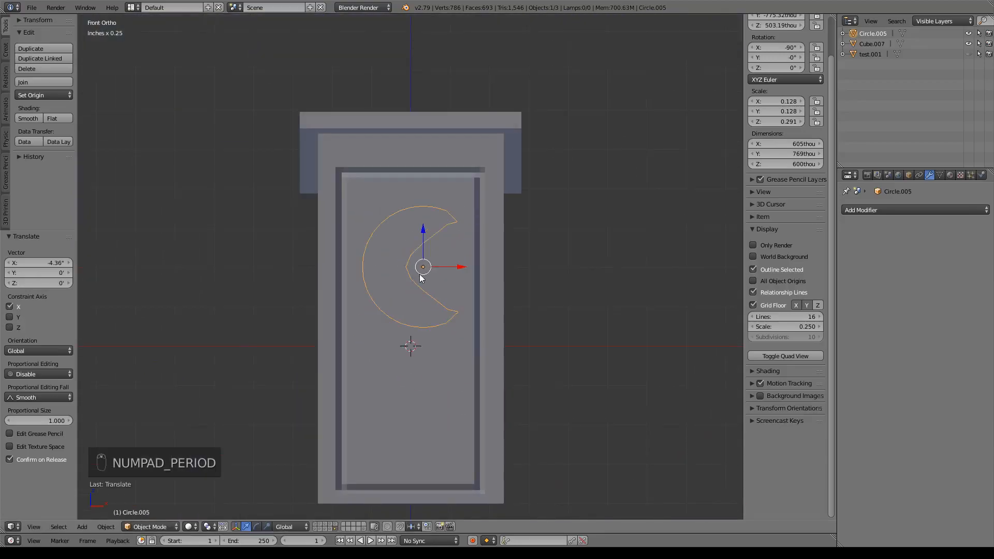
Step: Scale the crescent in X and Z only to about 172 by 219 thou and center it on the upper door at a height of about 716 thou
{"action": "key", "text": "s"}
{"action": "key", "text": "shift+y"}
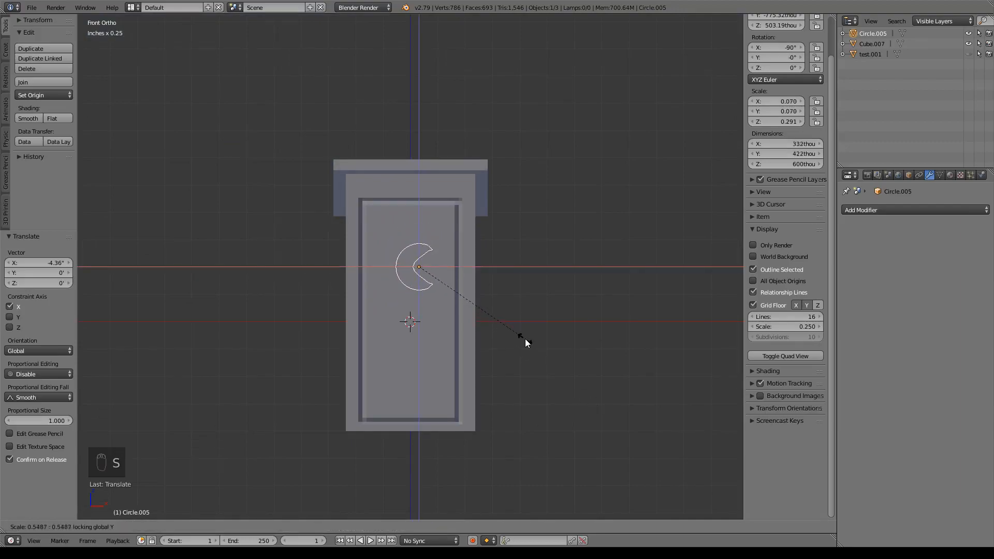
{"action": "left_click", "coordinate": [512, 332]}
{"action": "key", "text": "g"}
{"action": "left_click", "coordinate": [486, 338]}
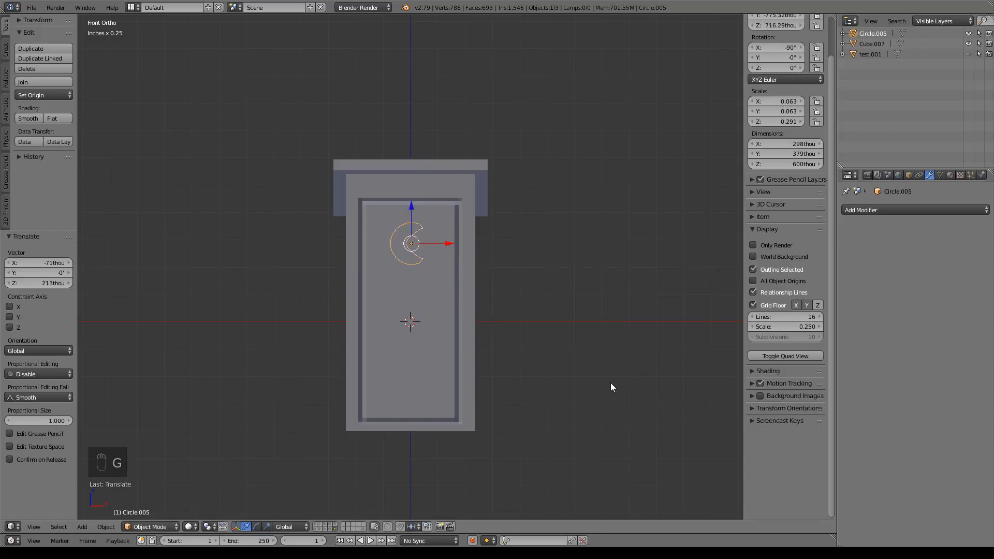
{"action": "key", "text": "s"}
{"action": "key", "text": "shift+y"}
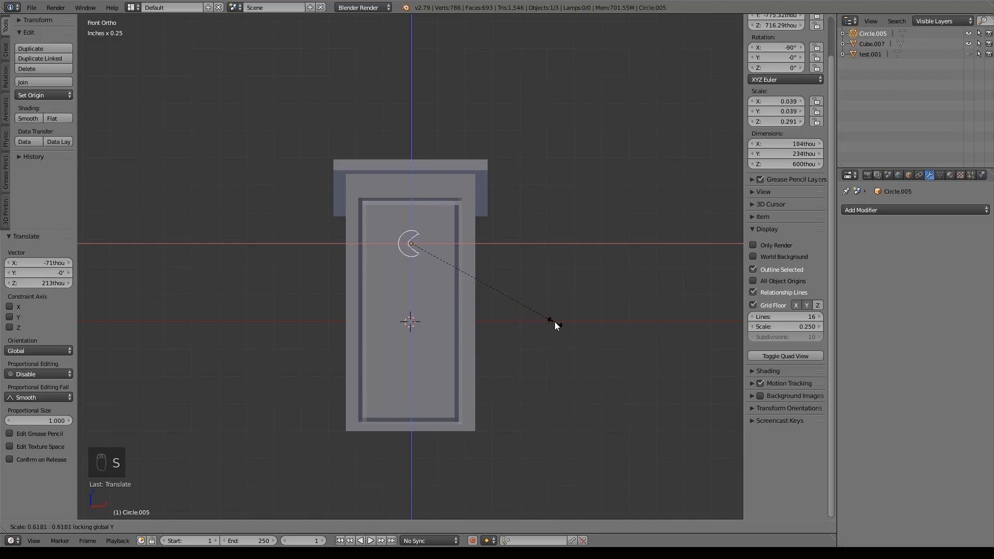
{"action": "left_click", "coordinate": [546, 315]}
{"action": "scroll", "coordinate": [568, 333], "scroll_direction": "up", "scroll_amount": 8}
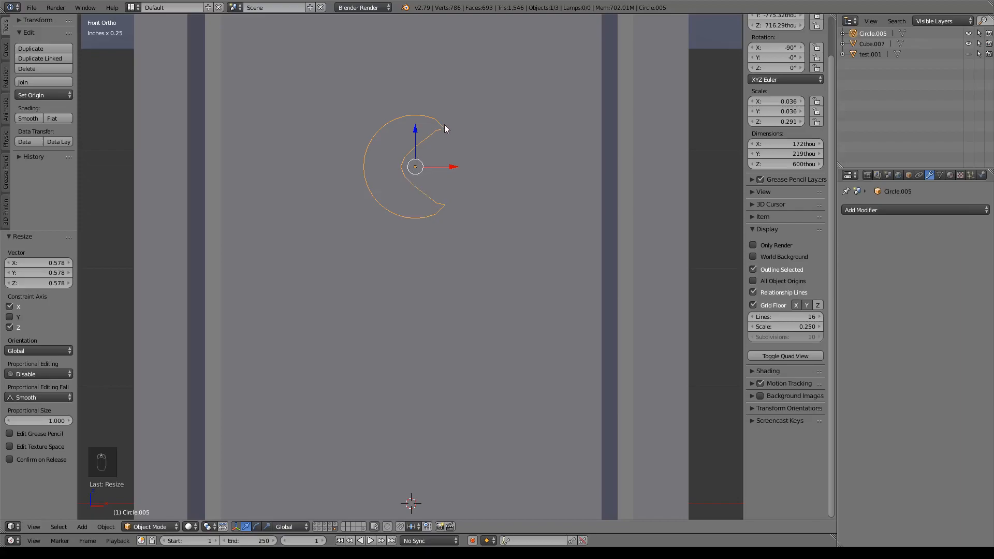
Step: Add a Subdivision Surface modifier to the crescent with 3 view subdivisions
{"action": "left_click", "coordinate": [916, 210]}
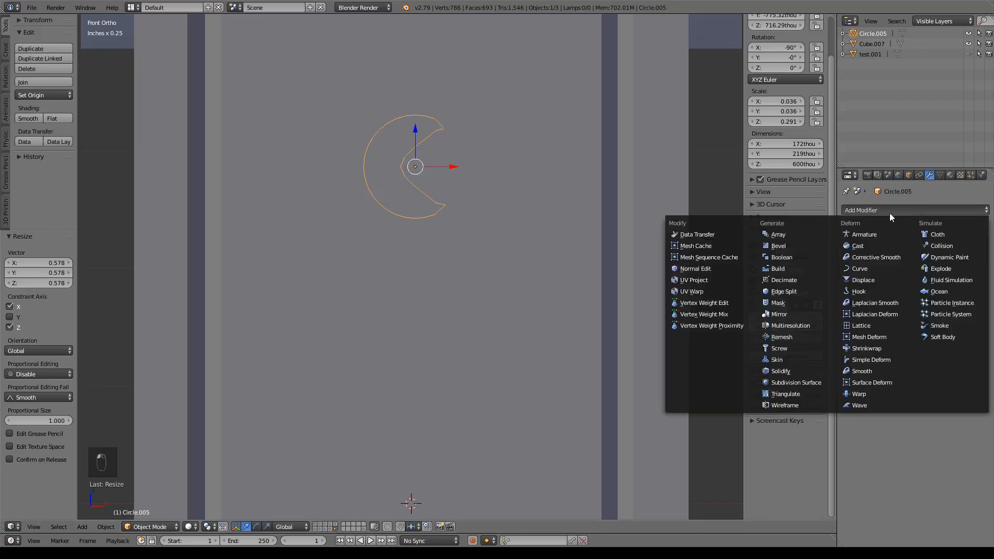
{"action": "left_click", "coordinate": [784, 382]}
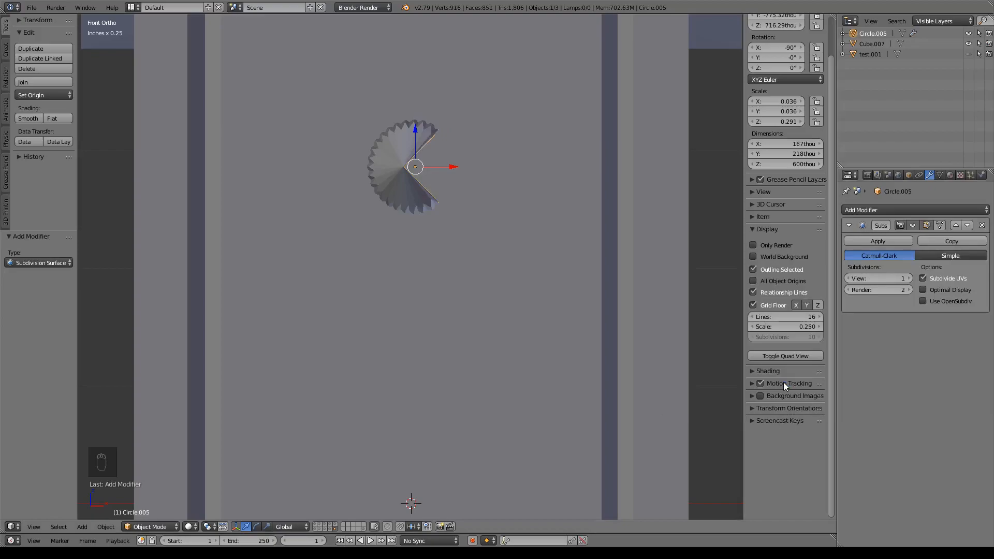
{"action": "left_click", "coordinate": [910, 278]}
{"action": "left_click", "coordinate": [910, 279]}
{"action": "key", "text": "Tab"}
{"action": "middle_click_drag", "start_coordinate": [523, 267], "coordinate": [501, 264]}
{"action": "key", "text": "ctrl+r"}
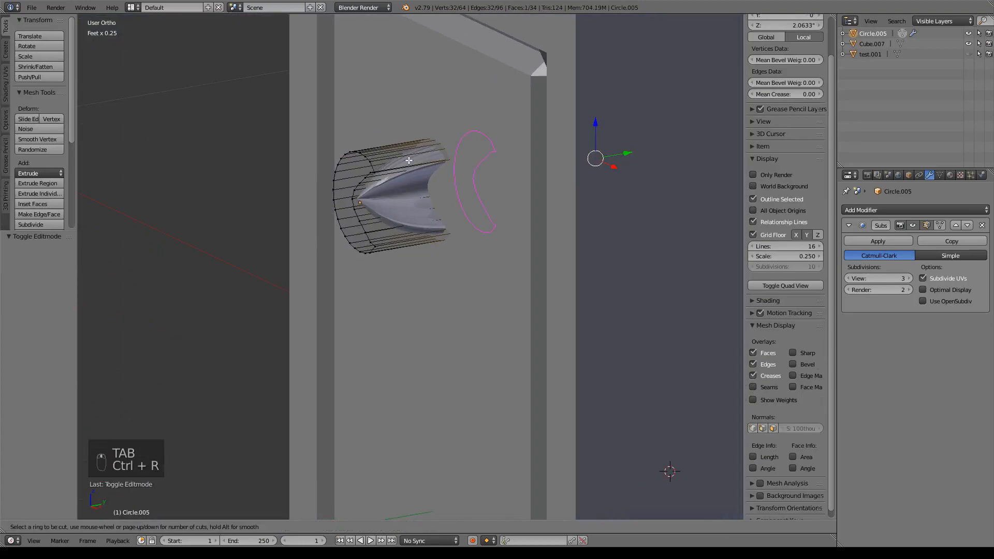
{"action": "scroll", "coordinate": [393, 159], "scroll_direction": "up", "scroll_amount": 3}
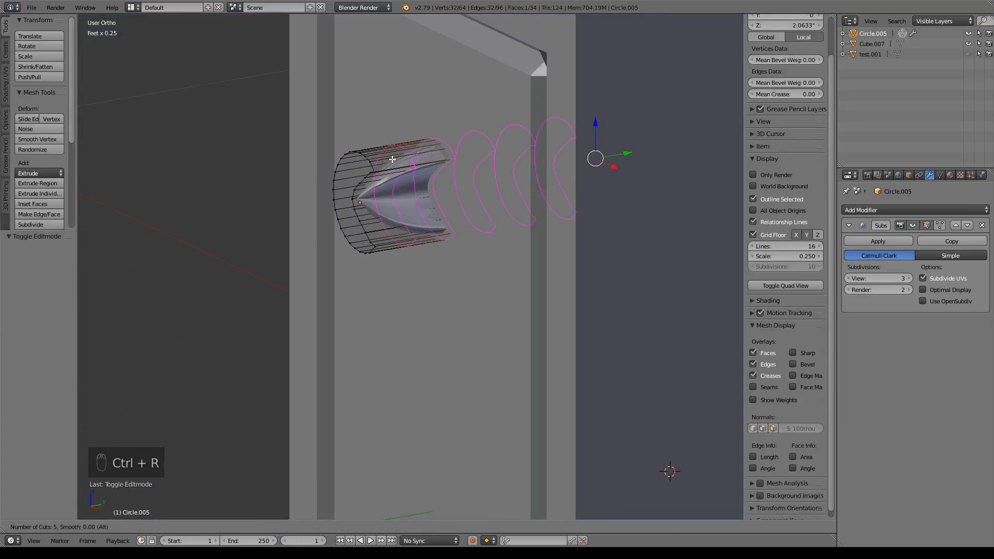
{"action": "right_click", "coordinate": [393, 159]}
{"action": "right_click", "coordinate": [376, 166], "text": "alt"}
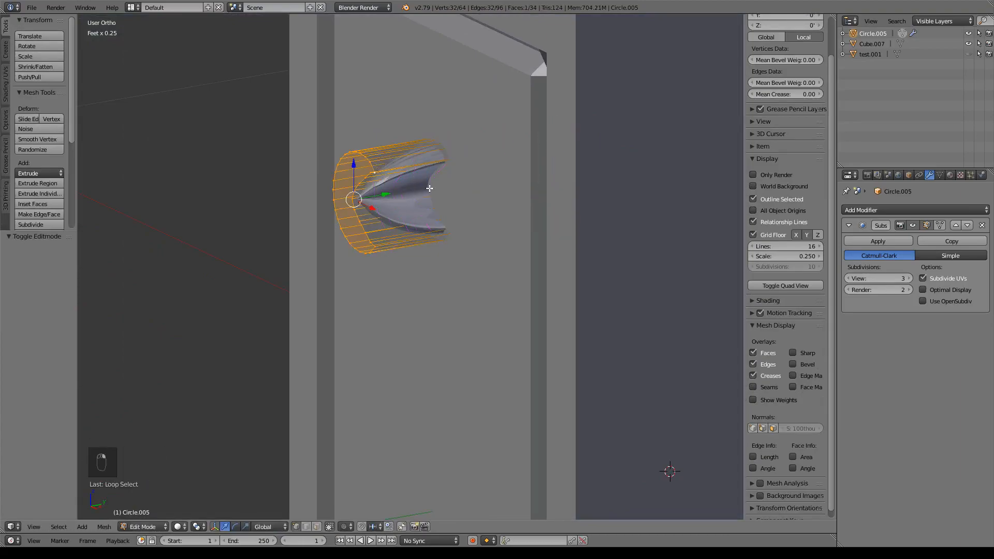
{"action": "key", "text": "shift+r"}
{"action": "key", "text": "ctrl+z"}
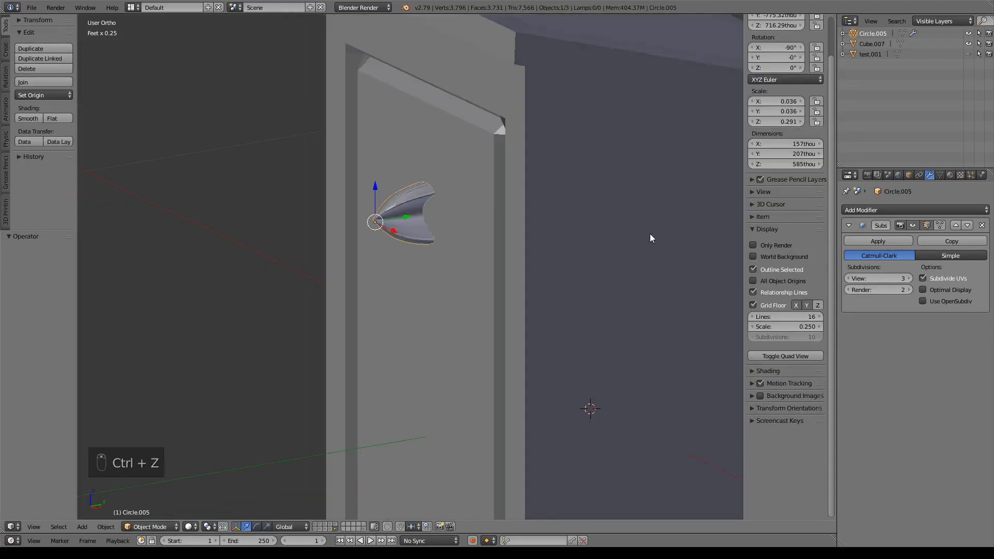
Step: Set the edge crease of the crescent's front outline loop to 1.00
{"action": "key", "text": "Tab"}
{"action": "scroll", "coordinate": [391, 197], "scroll_direction": "up", "scroll_amount": 4}
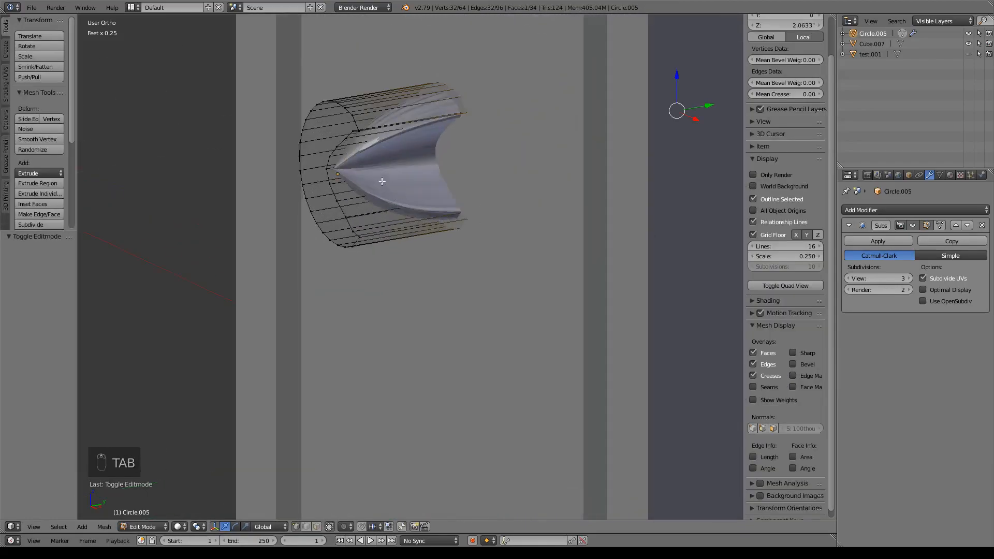
{"action": "right_click", "coordinate": [356, 126], "text": "alt"}
{"action": "key", "text": "shift+e"}
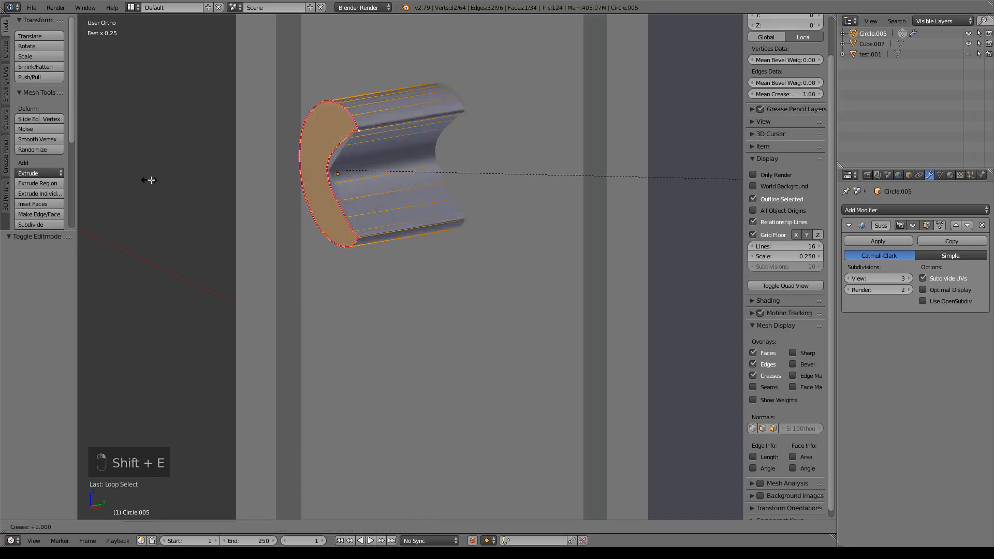
{"action": "left_click", "coordinate": [133, 181]}
Step: Set the edge crease of the crescent's rear outline loop to 1.00
{"action": "key", "text": "z"}
{"action": "mouse_move", "coordinate": [549, 184]}
{"action": "middle_mouse_down"}
{"action": "mouse_move", "coordinate": [580, 189]}
{"action": "mouse_move", "coordinate": [503, 192]}
{"action": "mouse_move", "coordinate": [541, 178]}
{"action": "middle_mouse_up"}
{"action": "right_click", "coordinate": [567, 156], "text": "alt"}
{"action": "key", "text": "shift+e"}
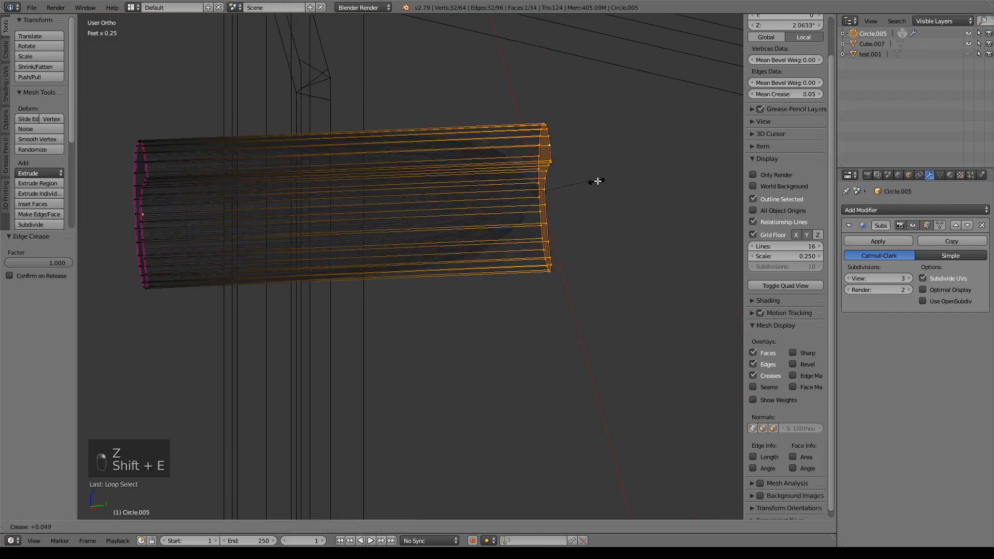
{"action": "left_click", "coordinate": [477, 187]}
{"action": "key", "text": "z"}
{"action": "middle_click_drag", "start_coordinate": [473, 227], "coordinate": [595, 211]}
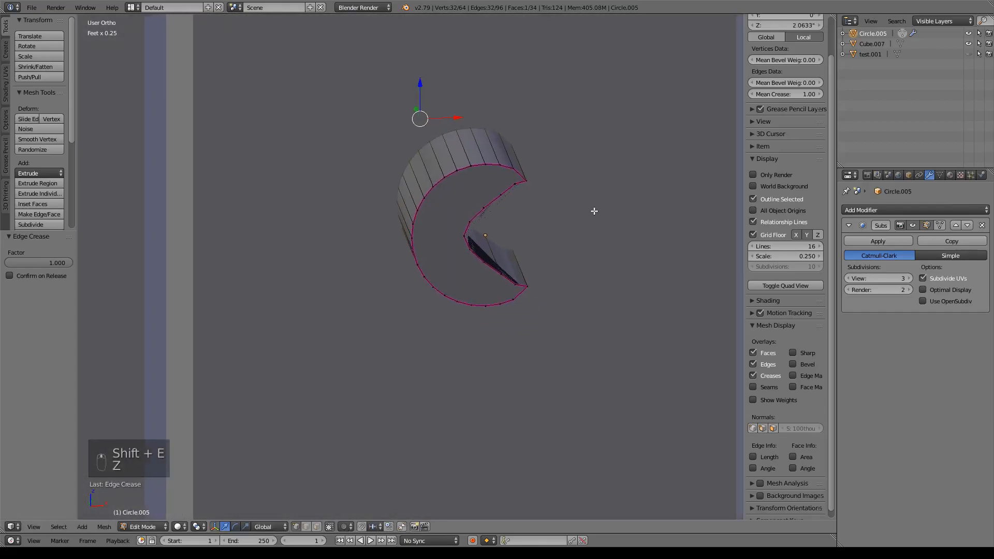
Step: Remove the Subdivision Surface modifier from the crescent and return to object mode
{"action": "key", "text": "Tab"}
{"action": "key", "text": "KP_1"}
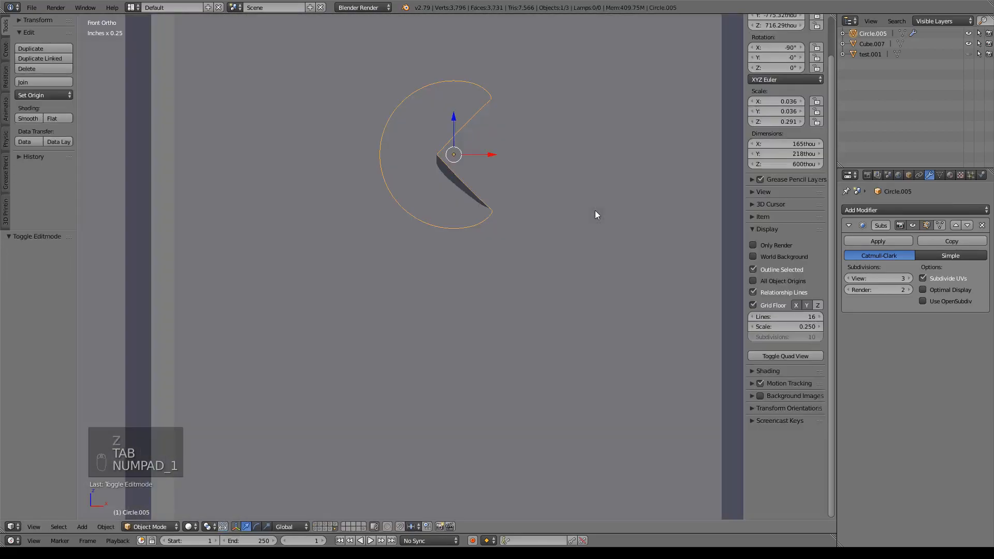
{"action": "middle_click_drag", "start_coordinate": [595, 215], "coordinate": [534, 217]}
{"action": "key", "text": "Tab"}
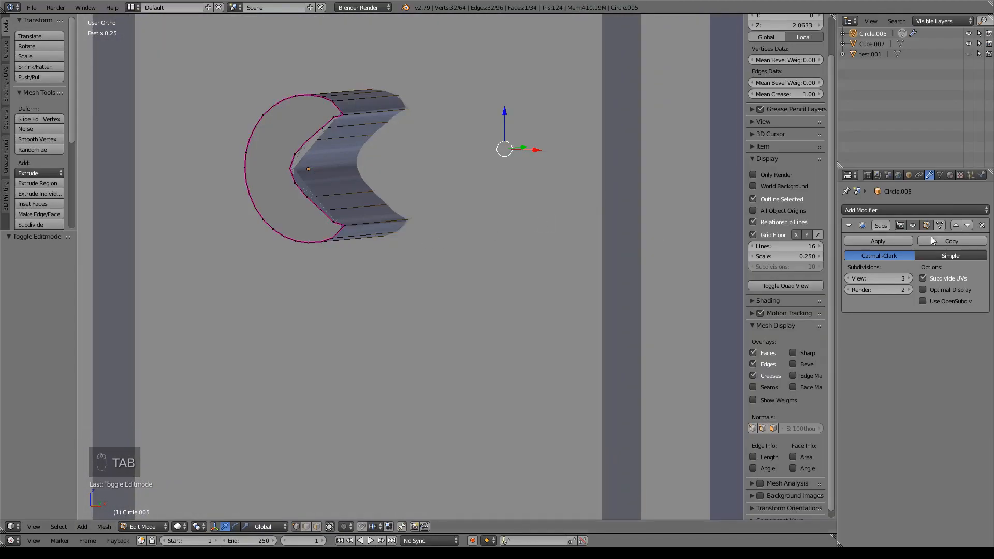
{"action": "left_click", "coordinate": [981, 225]}
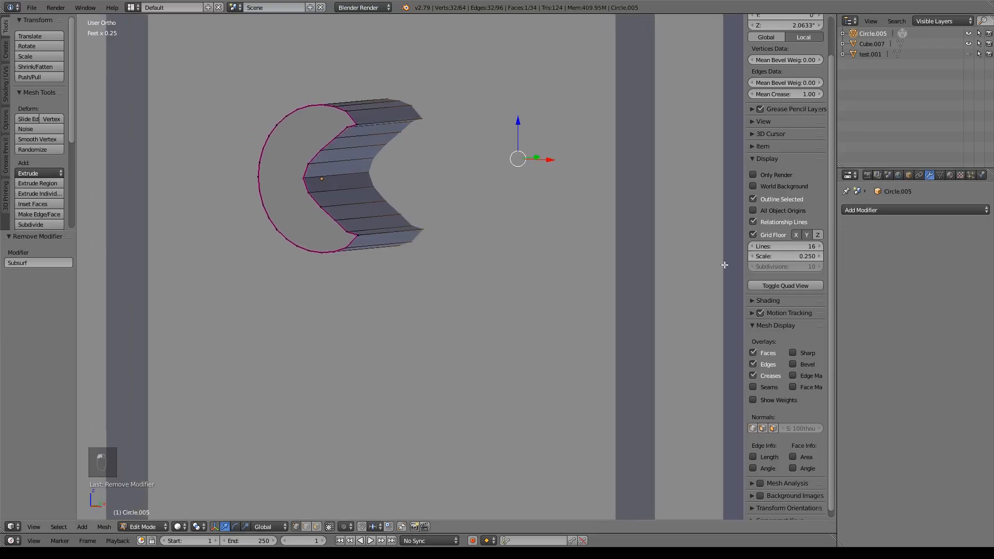
{"action": "key", "text": "Tab"}
{"action": "key", "text": "KP_1"}
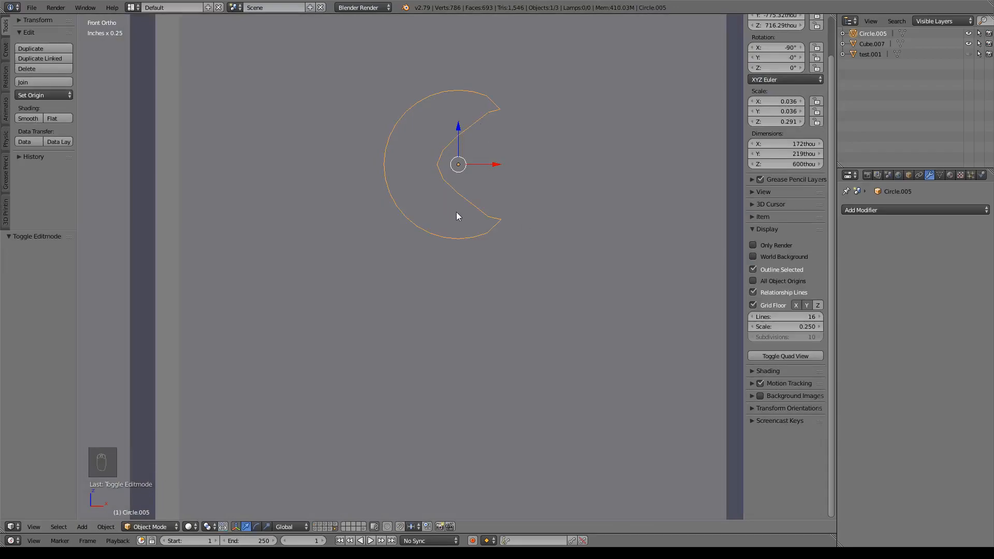
Step: Add a Boolean modifier to the outhouse body with the Difference operation and the crescent as its cutting object
{"action": "middle_click_drag", "start_coordinate": [457, 212], "coordinate": [583, 225]}
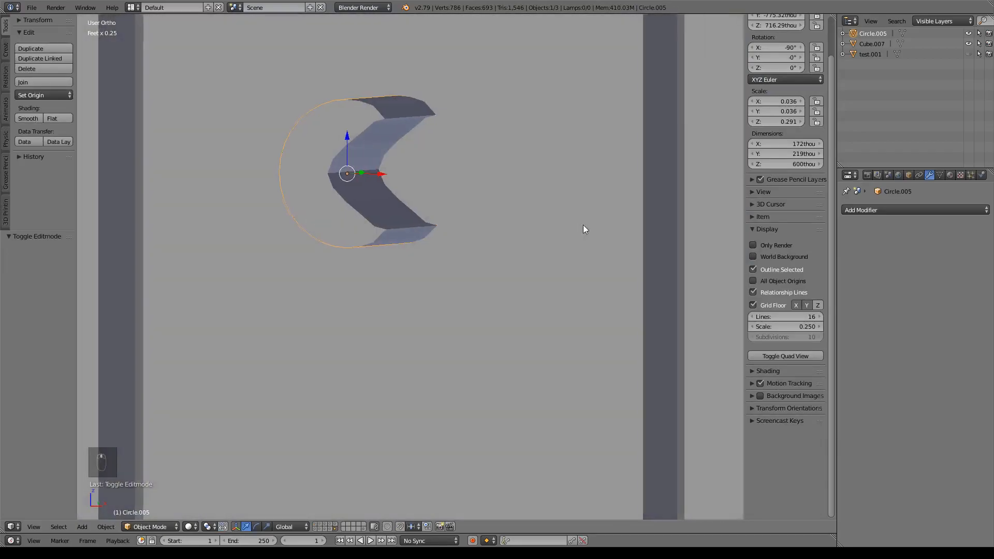
{"action": "key", "text": "KP_3"}
{"action": "key", "text": "z"}
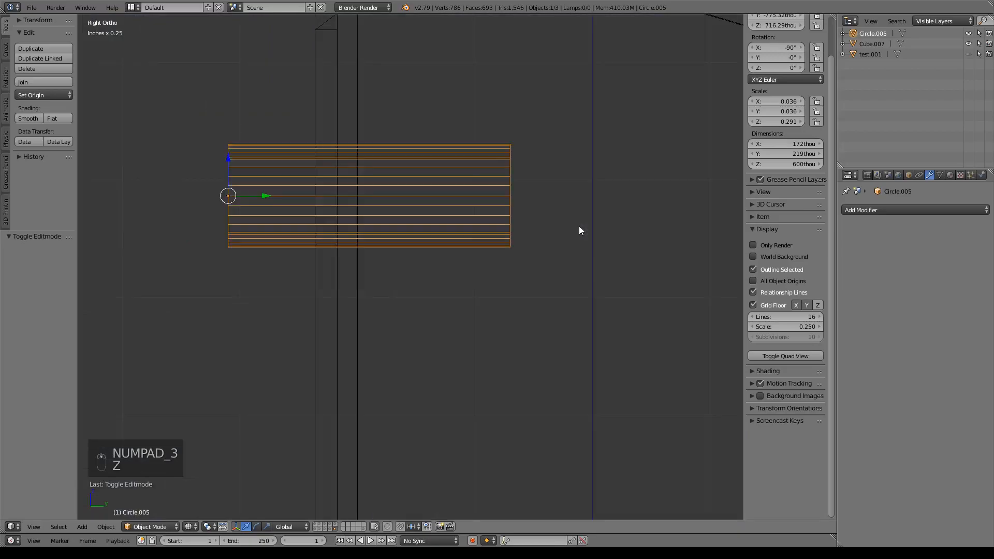
{"action": "key", "text": "z"}
{"action": "middle_click_drag", "start_coordinate": [564, 242], "coordinate": [597, 312]}
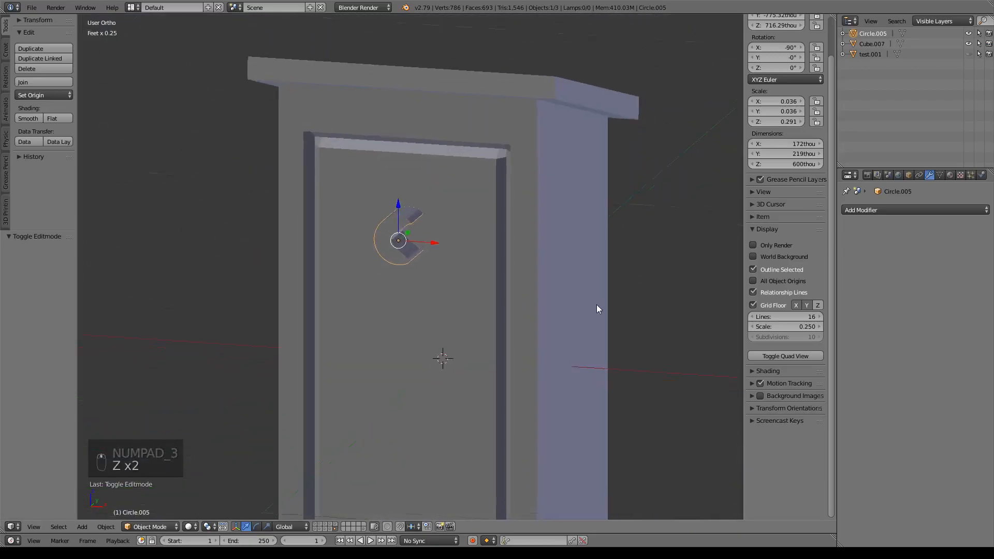
{"action": "right_click", "coordinate": [558, 264]}
{"action": "left_click", "coordinate": [937, 211]}
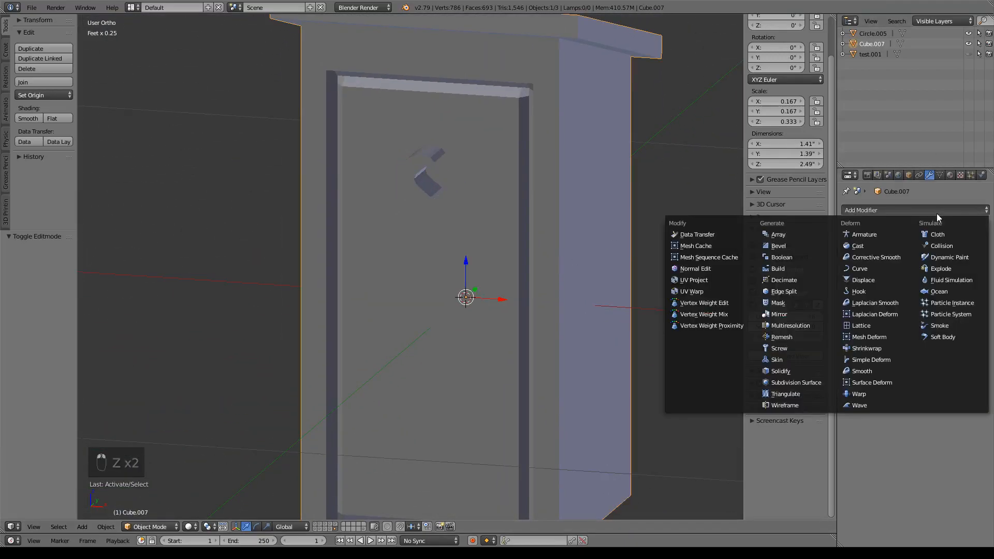
{"action": "left_click", "coordinate": [783, 258]}
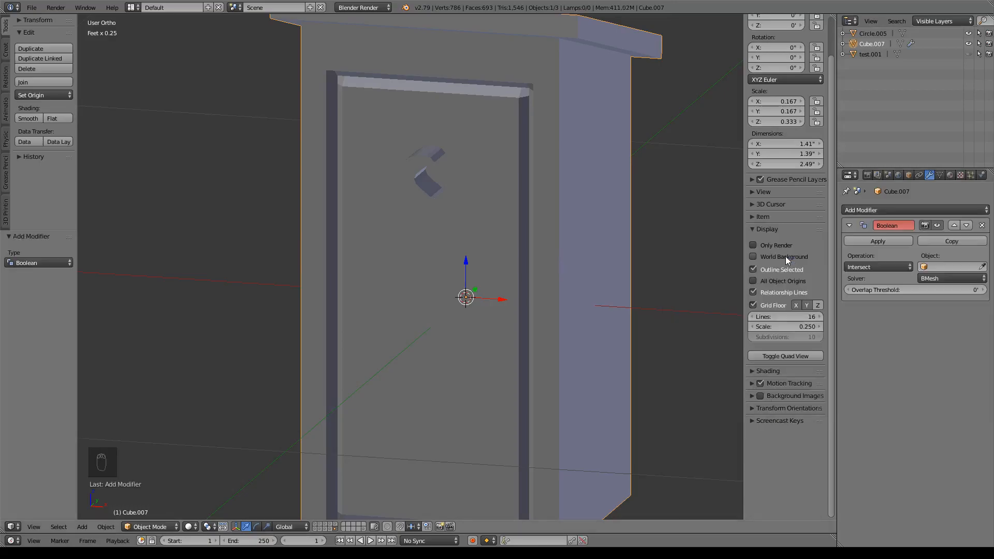
{"action": "left_click", "coordinate": [862, 267]}
{"action": "left_click", "coordinate": [862, 232]}
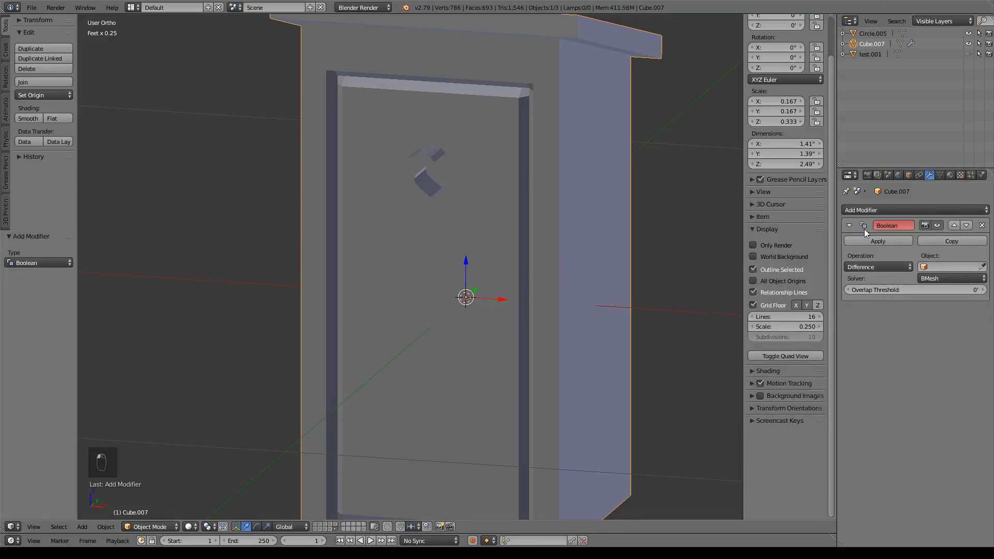
{"action": "left_click", "coordinate": [984, 265]}
{"action": "left_click", "coordinate": [426, 159]}
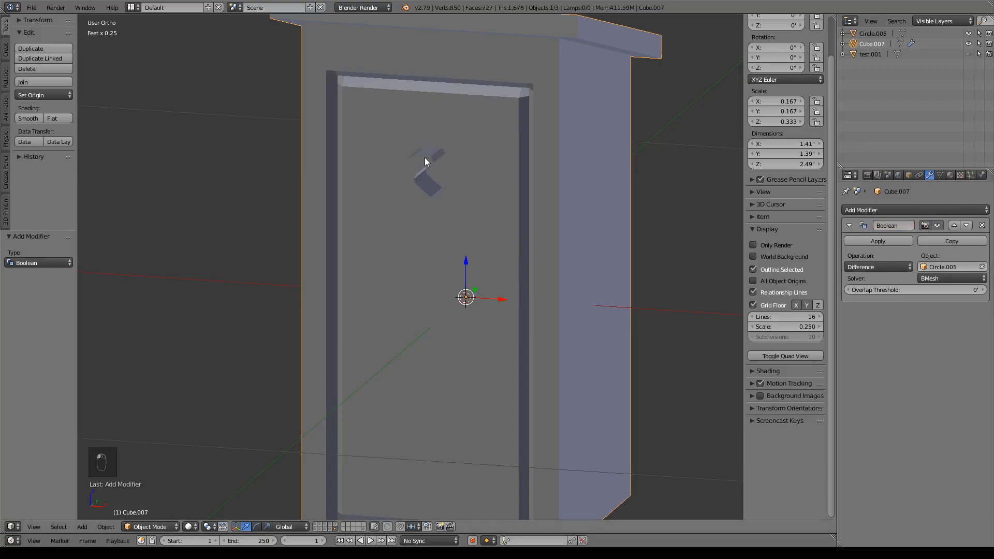
Step: Apply the Boolean modifier on the outhouse body and hide the crescent cutting object to check the opening
{"action": "left_click", "coordinate": [882, 242]}
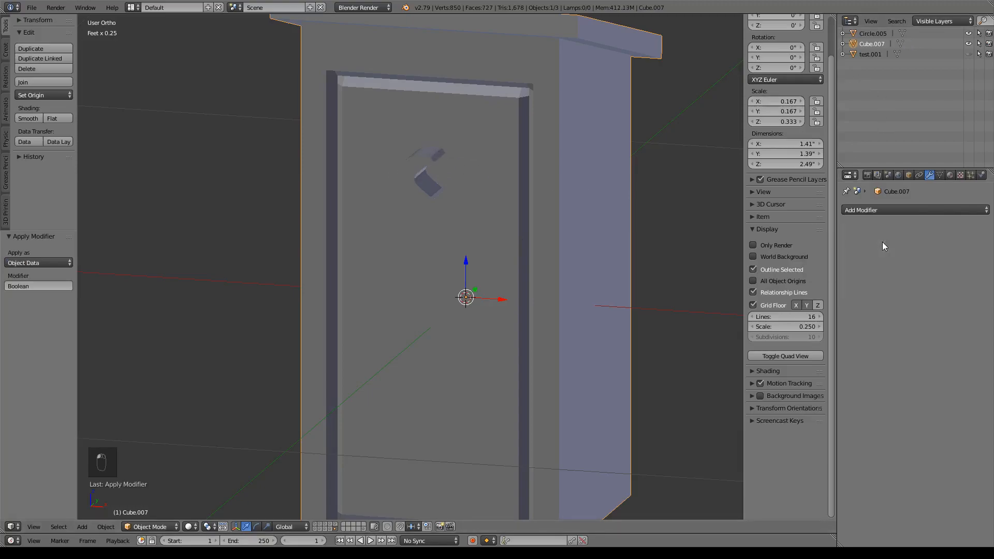
{"action": "left_click", "coordinate": [968, 34]}
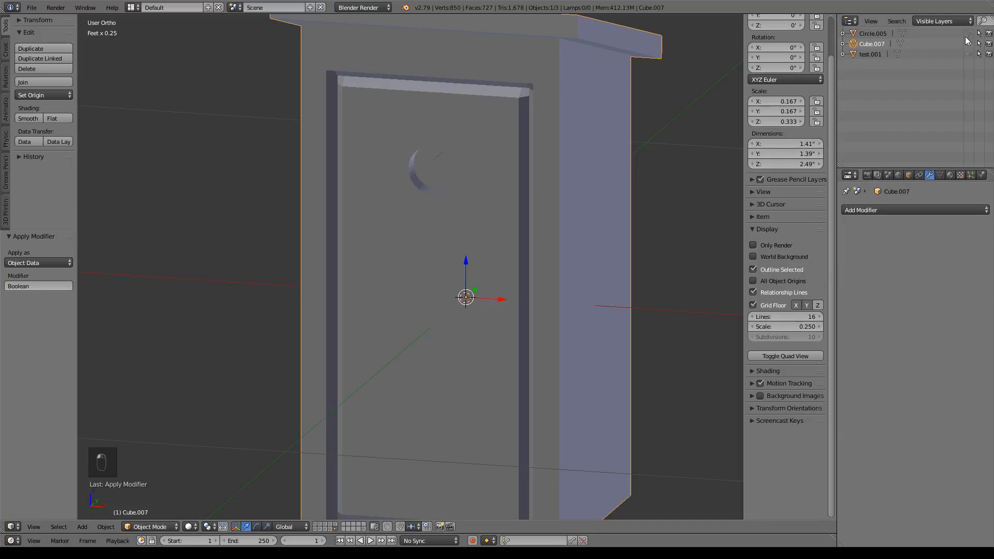
{"action": "middle_click_drag", "start_coordinate": [553, 247], "coordinate": [585, 251]}
{"action": "key", "text": "z"}
{"action": "key", "text": "z"}
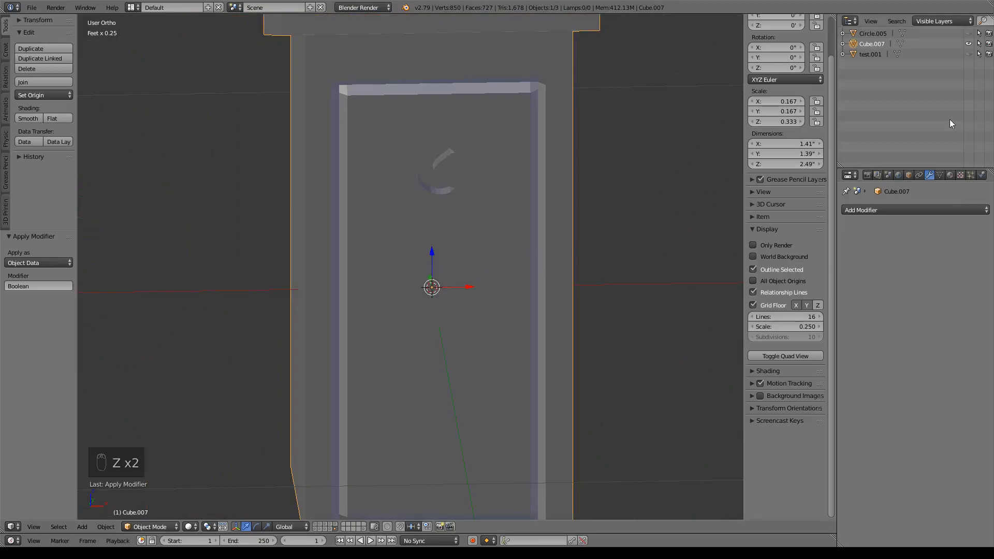
Step: Delete the crescent cutting object from the scene
{"action": "right_click", "coordinate": [872, 34]}
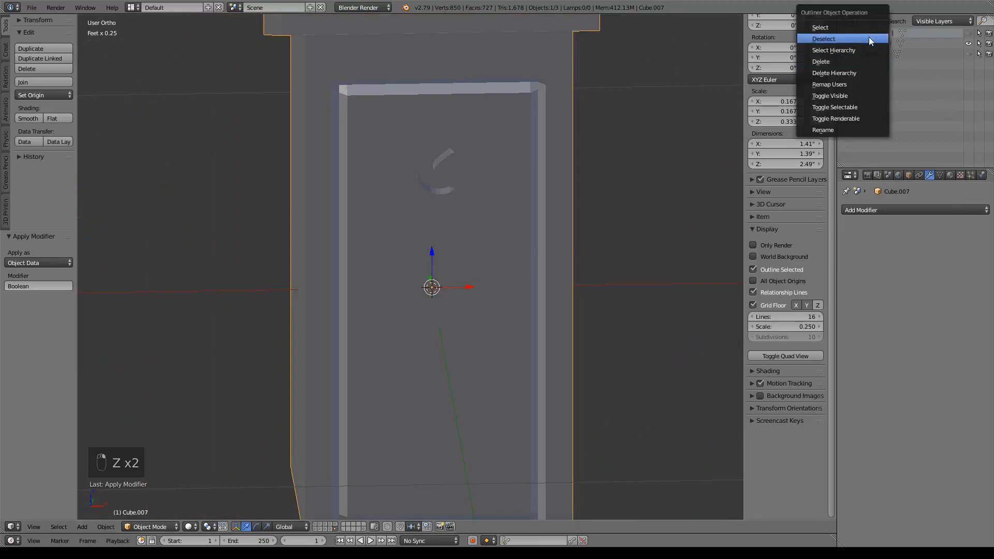
{"action": "left_click", "coordinate": [821, 62]}
{"action": "scroll", "coordinate": [648, 183], "scroll_direction": "down", "scroll_amount": 4}
{"action": "middle_click_drag", "start_coordinate": [605, 241], "coordinate": [560, 224]}
{"action": "key", "text": "Tab"}
{"action": "key", "text": "Tab"}
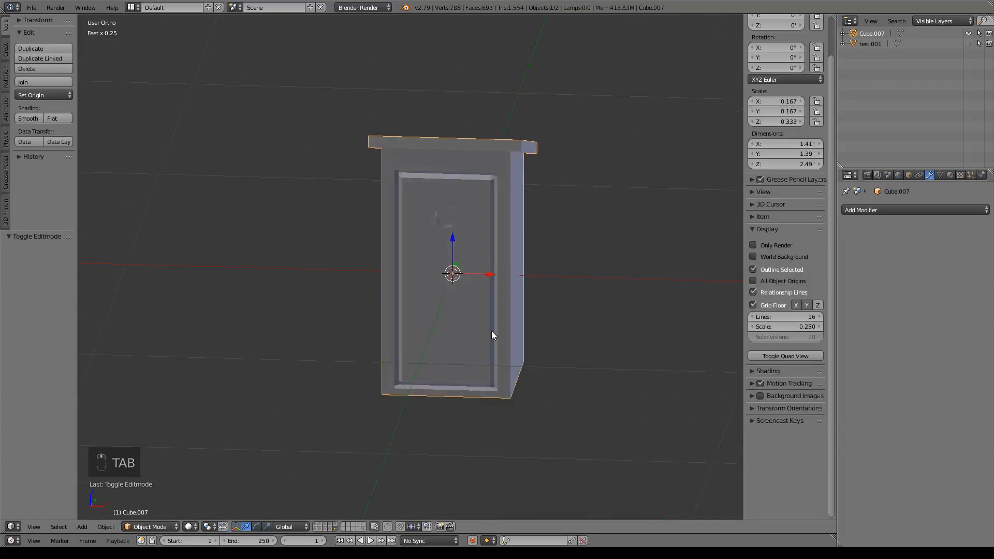
Step: Add two evenly spaced horizontal loop cuts around the outhouse body below the crescent, without sliding them
{"action": "key", "text": "Tab"}
{"action": "scroll", "coordinate": [487, 327], "scroll_direction": "up", "scroll_amount": 5}
{"action": "middle_click_drag", "start_coordinate": [554, 321], "coordinate": [405, 267], "text": "shift"}
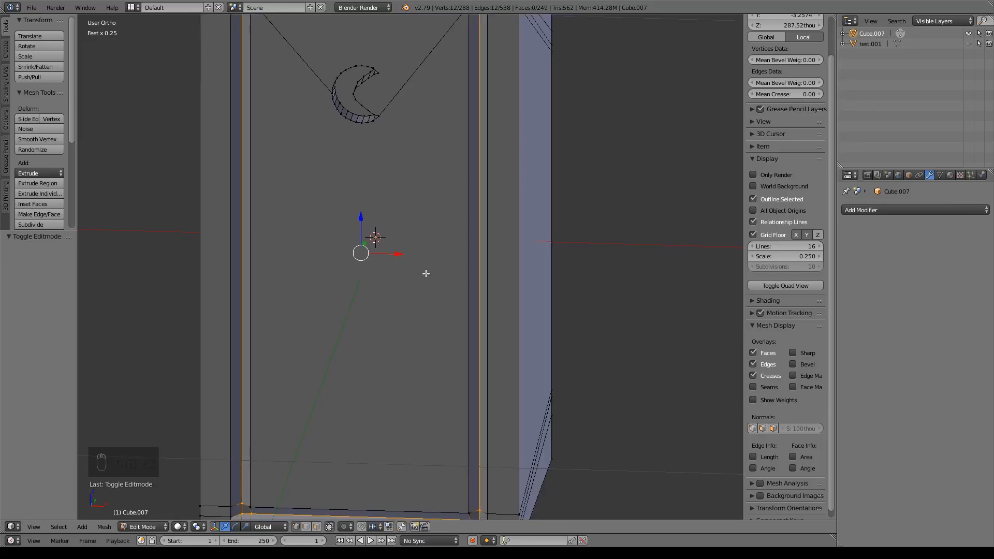
{"action": "key", "text": "ctrl+r"}
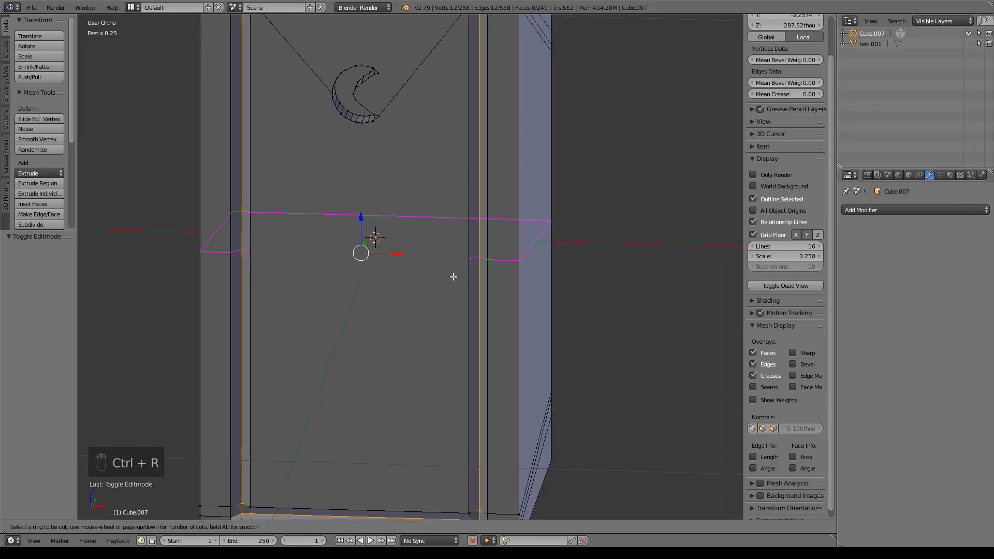
{"action": "scroll", "coordinate": [454, 277], "scroll_direction": "up", "scroll_amount": 1}
{"action": "left_click", "coordinate": [453, 276]}
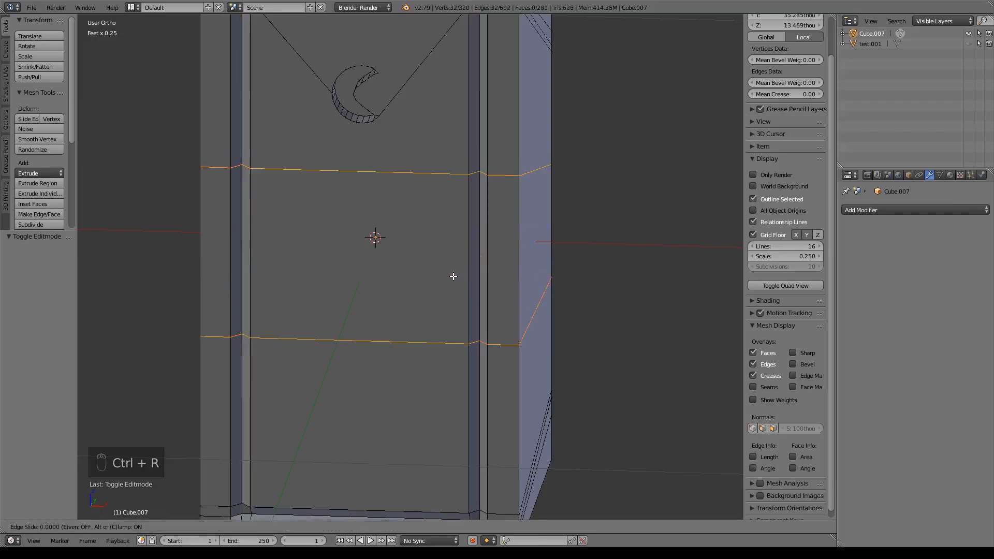
{"action": "right_click", "coordinate": [454, 277]}
Step: Scale the two horizontal loops closer together along Z and raise them about 122 thou
{"action": "middle_click_drag", "start_coordinate": [472, 313], "coordinate": [533, 317]}
{"action": "key", "text": "KP_1"}
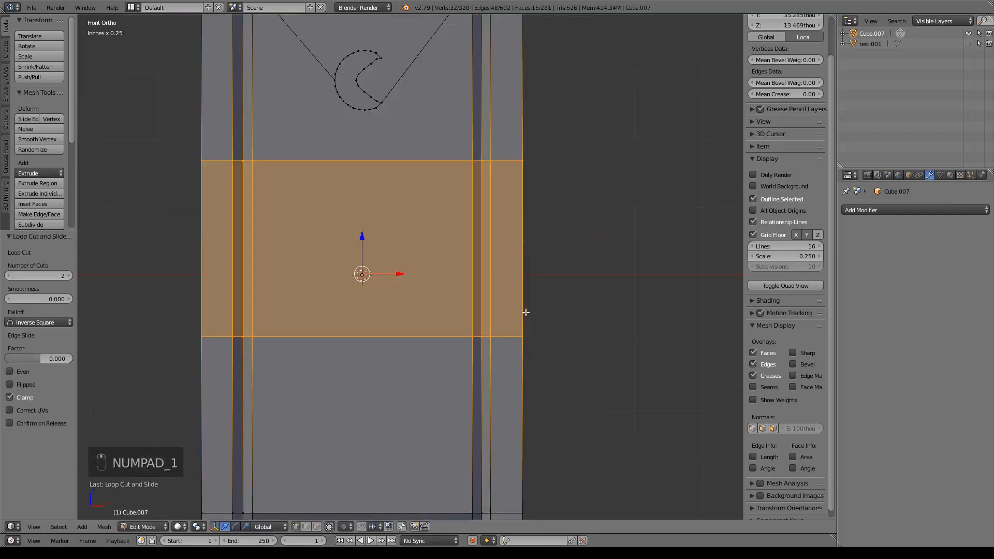
{"action": "key", "text": "s"}
{"action": "key", "text": "z"}
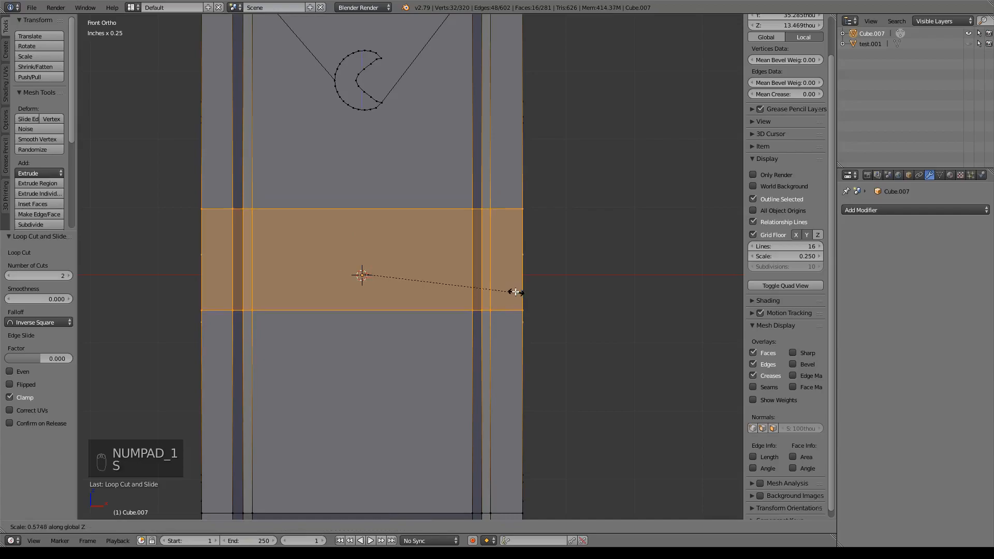
{"action": "left_click", "coordinate": [467, 268]}
{"action": "left_click_drag", "start_coordinate": [364, 234], "coordinate": [363, 202]}
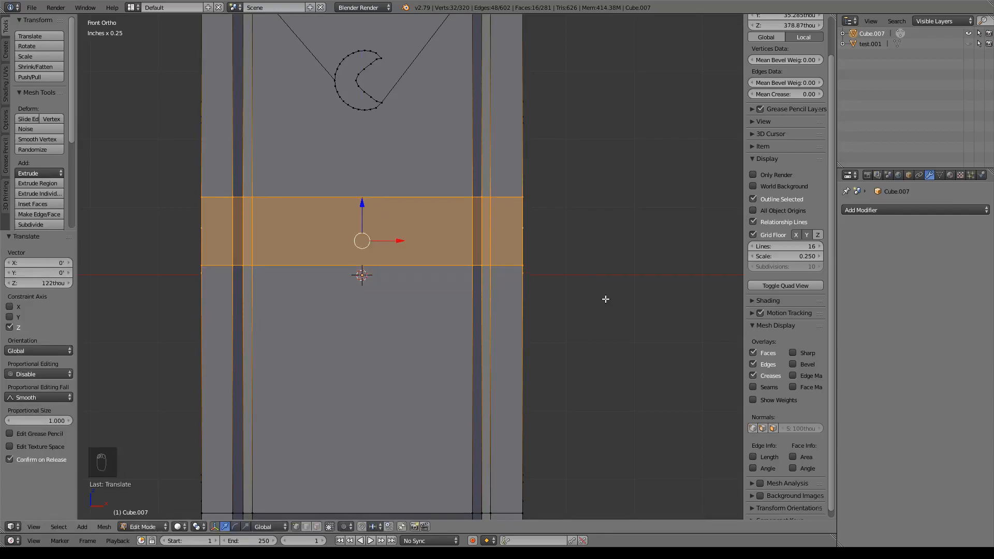
Step: Cut two closely spaced vertical loops near the door's right edge and shift both about 43.8 thou along X
{"action": "key", "text": "ctrl+r"}
{"action": "left_click", "coordinate": [444, 196]}
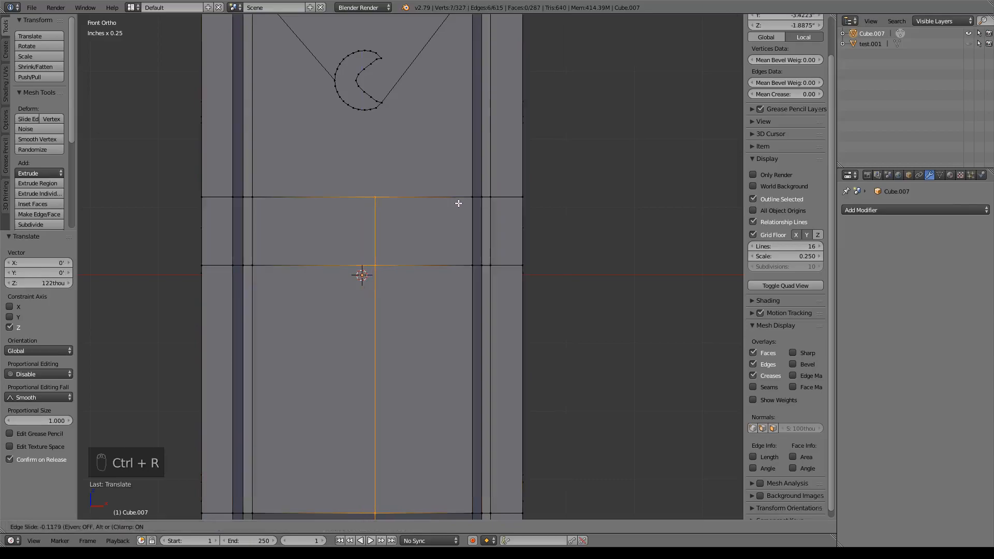
{"action": "left_click", "coordinate": [520, 220]}
{"action": "key", "text": "ctrl+r"}
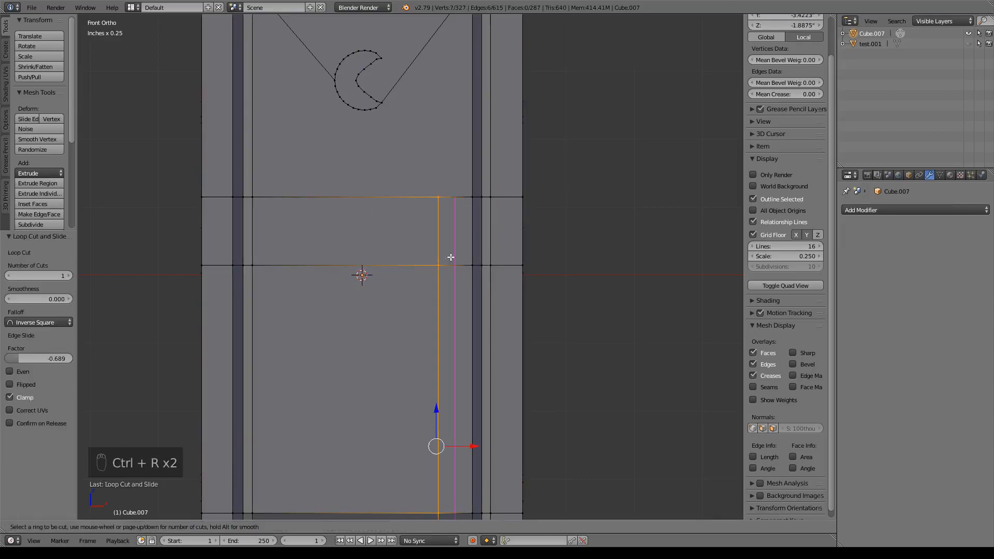
{"action": "left_click", "coordinate": [459, 202]}
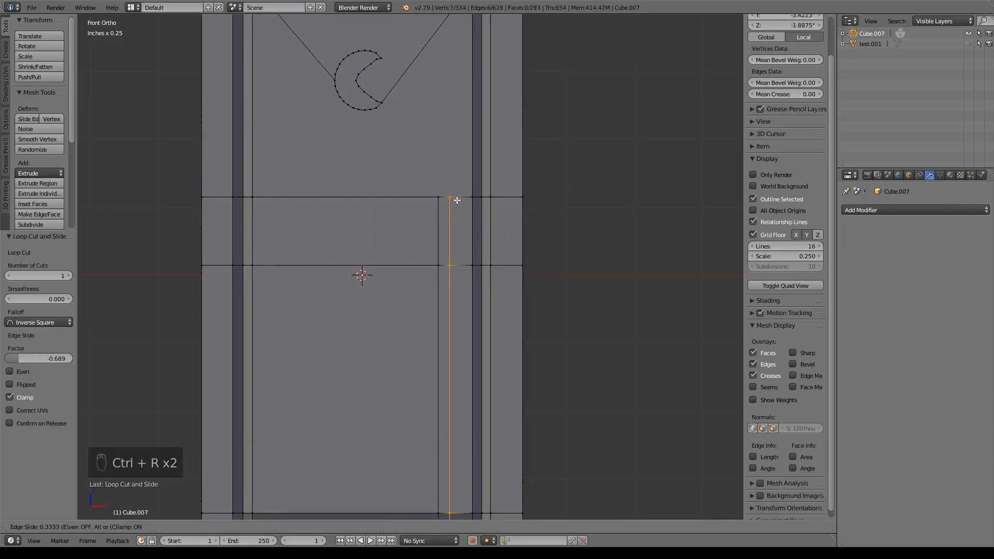
{"action": "left_click", "coordinate": [457, 199]}
{"action": "right_click", "coordinate": [438, 237], "text": "alt+shift"}
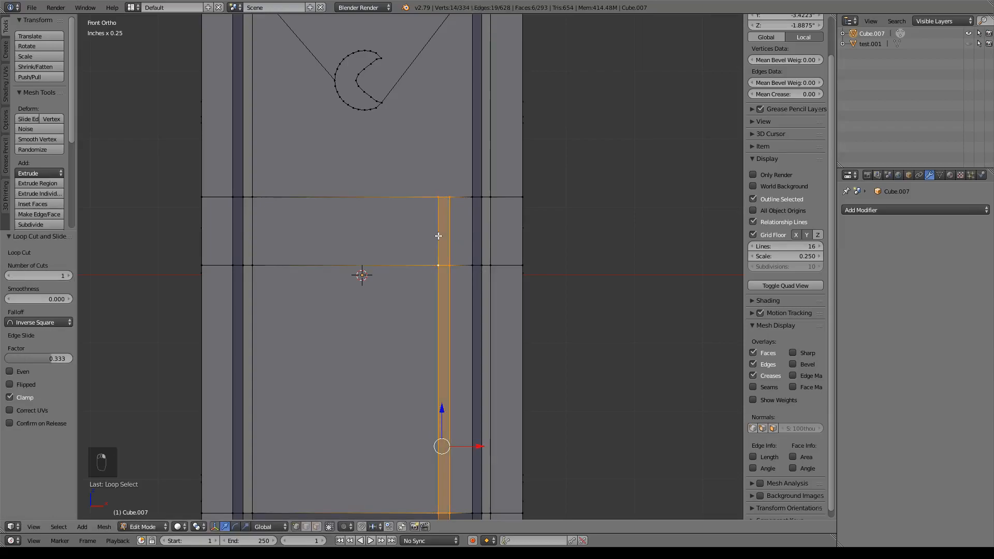
{"action": "left_click_drag", "start_coordinate": [484, 446], "coordinate": [494, 443]}
Step: Raise the lower horizontal loop about 84.4 thou to shorten the band that defines the door handle
{"action": "scroll", "coordinate": [550, 358], "scroll_direction": "up", "scroll_amount": 4}
{"action": "middle_click_drag", "start_coordinate": [618, 242], "coordinate": [540, 306], "text": "shift"}
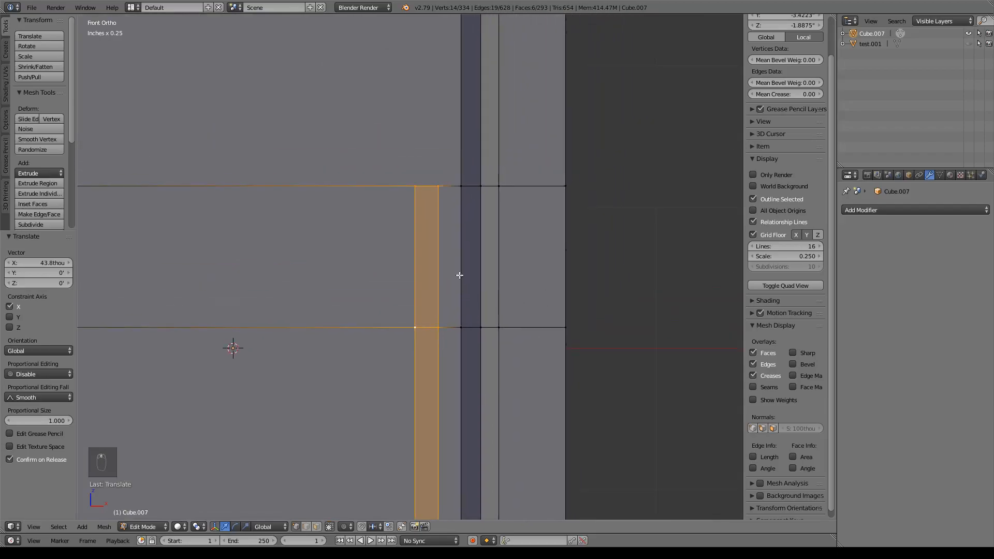
{"action": "right_click", "coordinate": [437, 189]}
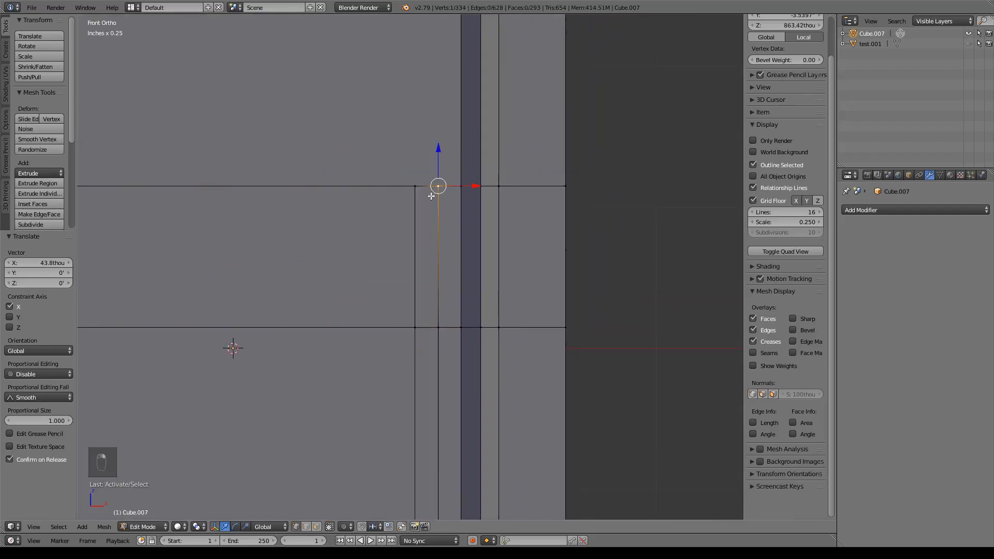
{"action": "right_click", "coordinate": [431, 334], "text": "alt"}
{"action": "left_click_drag", "start_coordinate": [254, 299], "coordinate": [265, 251]}
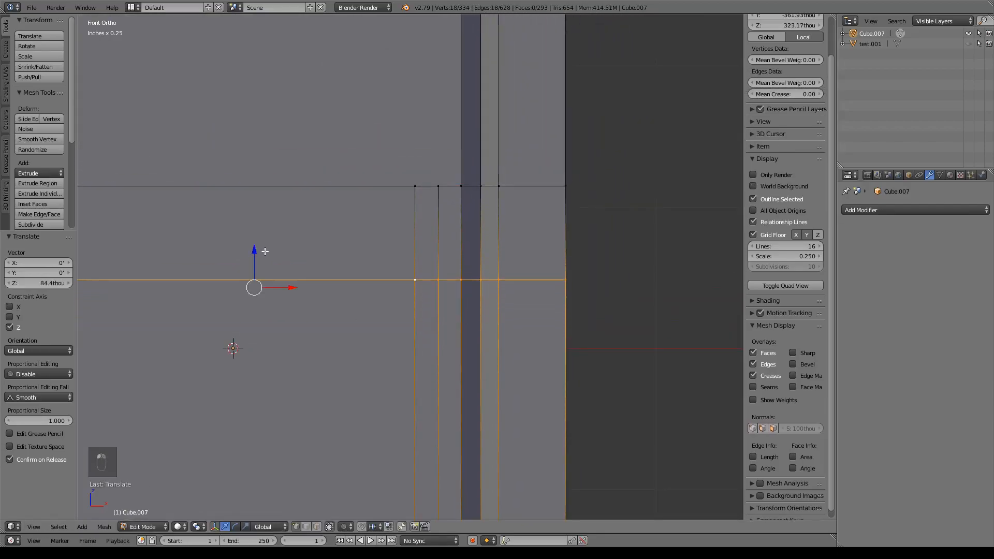
Step: Extrude the small rectangular face near the door's right edge and pull it outward about 61.5 thou along negative Y
{"action": "right_click", "coordinate": [436, 279]}
{"action": "right_click", "coordinate": [416, 280], "text": "shift"}
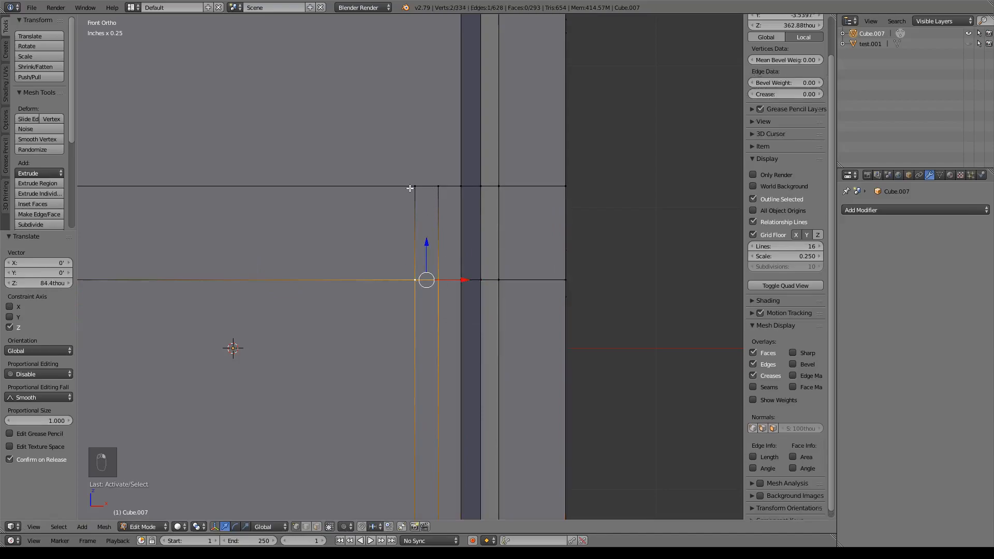
{"action": "right_click", "coordinate": [414, 187], "text": "shift"}
{"action": "right_click", "coordinate": [437, 187], "text": "shift"}
{"action": "key", "text": "e"}
{"action": "left_click", "coordinate": [483, 236]}
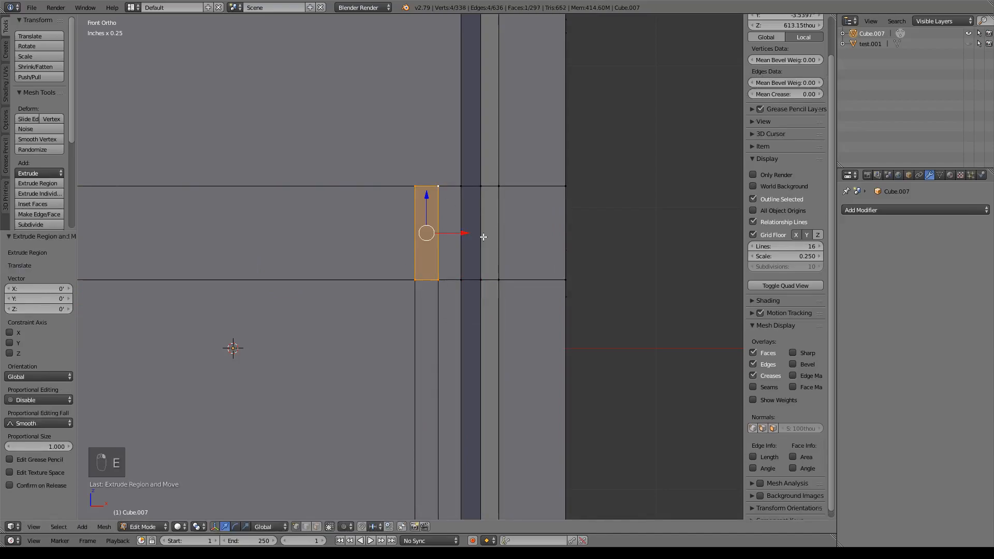
{"action": "key", "text": "KP_7"}
{"action": "key", "text": "z"}
{"action": "middle_click_drag", "start_coordinate": [449, 384], "coordinate": [451, 347], "text": "shift"}
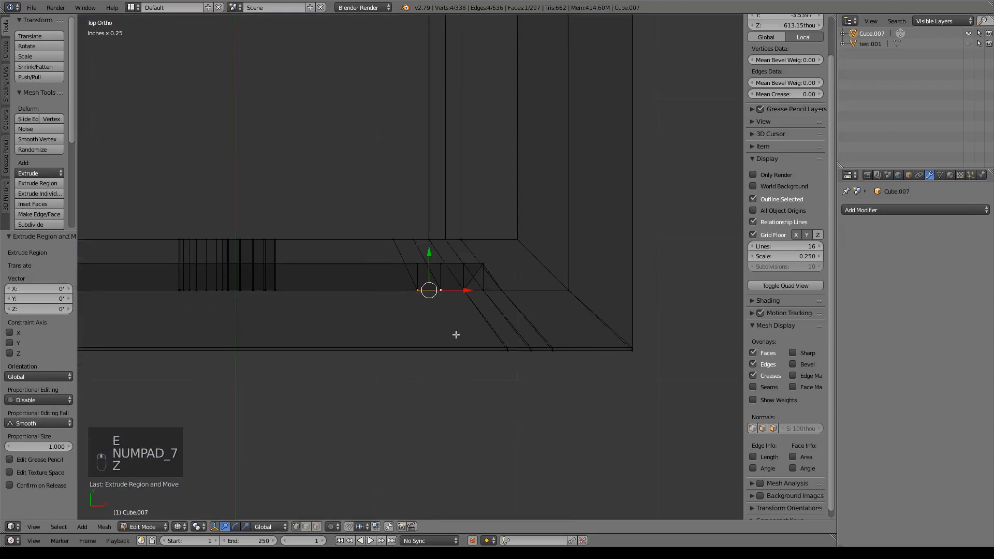
{"action": "left_click_drag", "start_coordinate": [430, 255], "coordinate": [434, 281]}
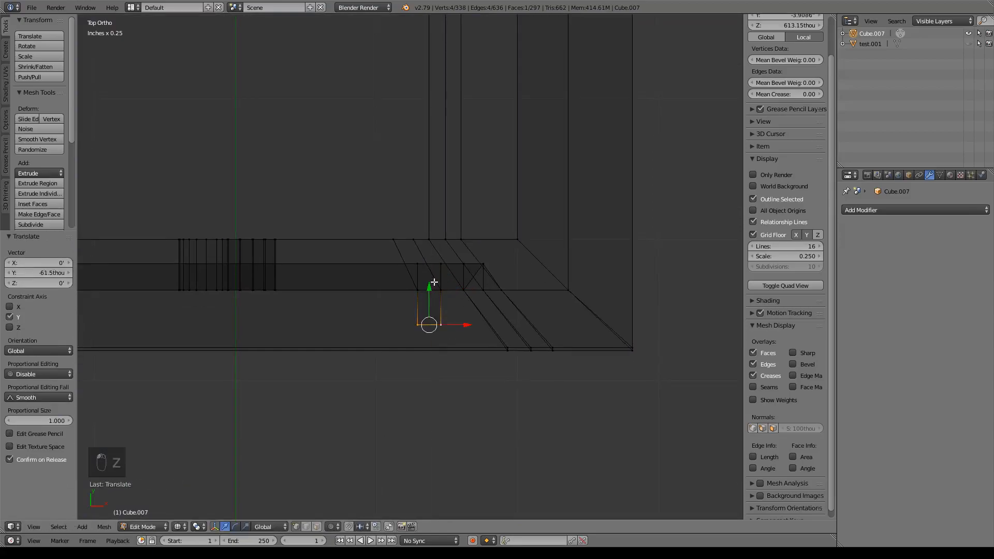
Step: Add a centred loop cut around the handle's sides, scale it to about 0.541 and shift it about 2.75 thou along Y
{"action": "left_click", "coordinate": [437, 308]}
{"action": "right_click", "coordinate": [437, 308]}
{"action": "key", "text": "s"}
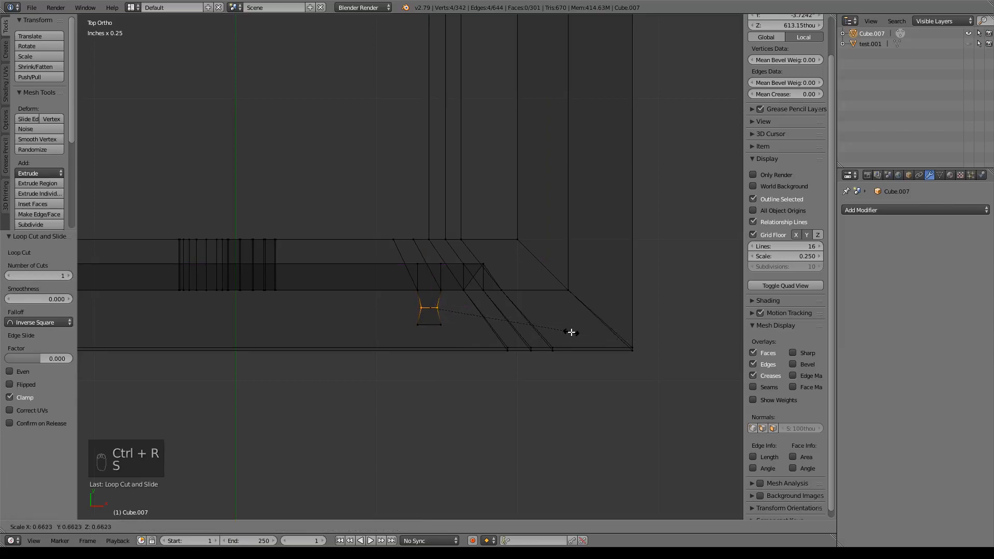
{"action": "left_click", "coordinate": [545, 330]}
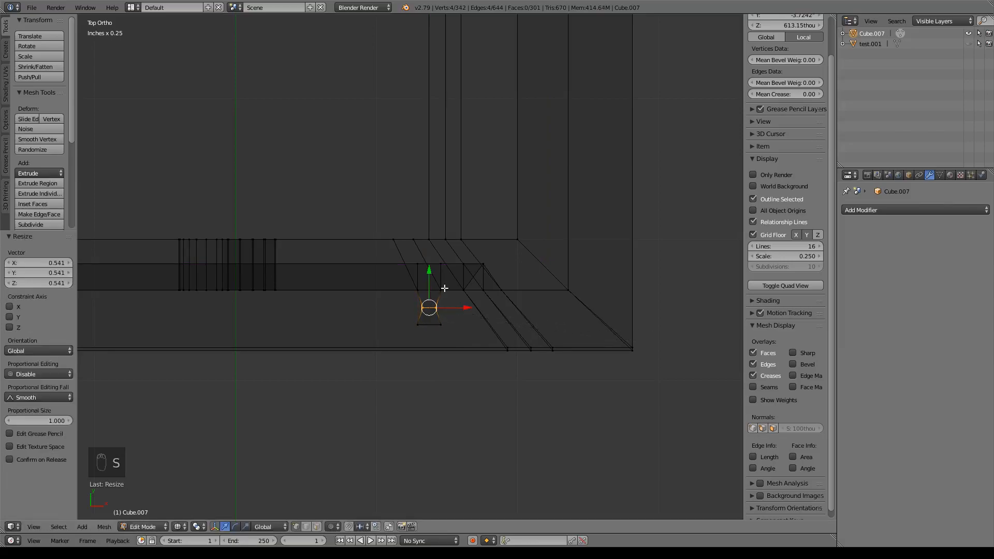
{"action": "left_click_drag", "start_coordinate": [430, 274], "coordinate": [430, 272]}
Step: Bevel the handle's right outer vertical edge with 2 segments and an amount of about 0.035
{"action": "scroll", "coordinate": [460, 387], "scroll_direction": "up", "scroll_amount": 2}
{"action": "middle_click_drag", "start_coordinate": [460, 388], "coordinate": [382, 289]}
{"action": "right_click", "coordinate": [374, 286]}
{"action": "right_click", "coordinate": [369, 232]}
{"action": "right_click", "coordinate": [378, 334], "text": "shift"}
{"action": "key", "text": "z"}
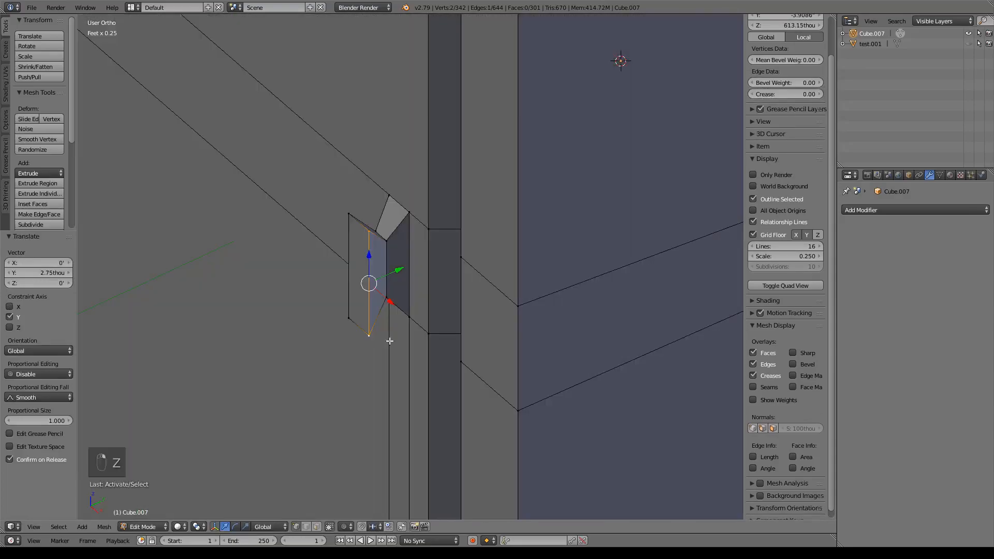
{"action": "key", "text": "ctrl+b"}
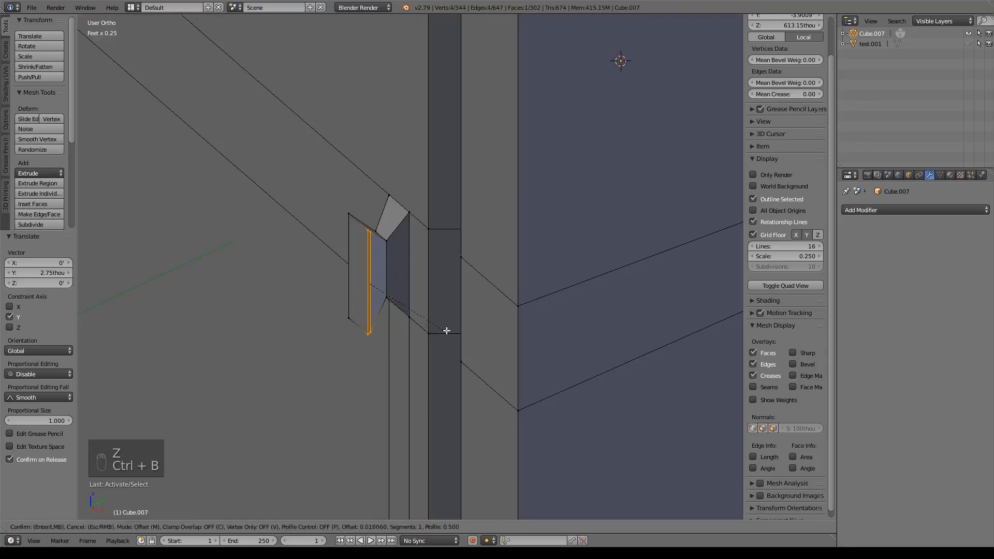
{"action": "scroll", "coordinate": [464, 326], "scroll_direction": "up", "scroll_amount": 1}
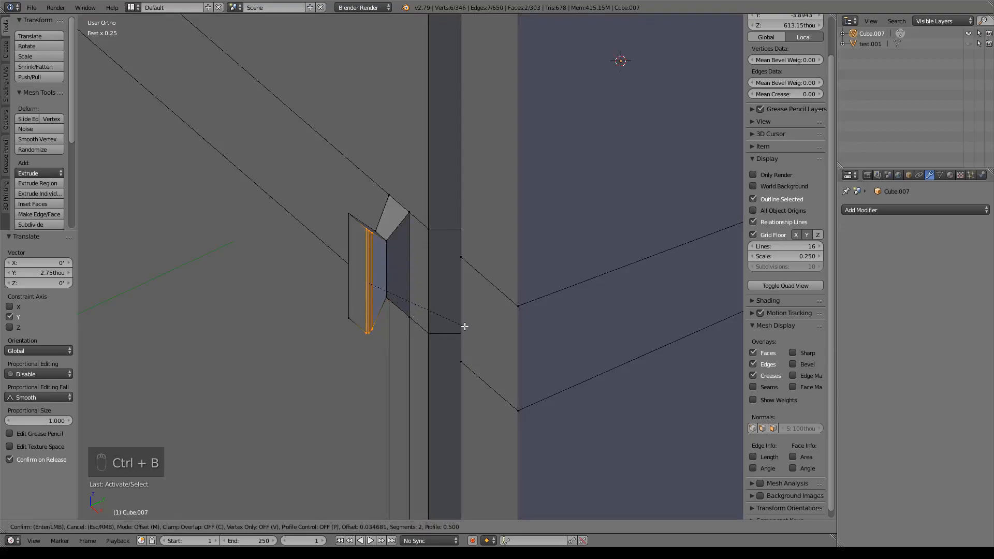
{"action": "left_click", "coordinate": [464, 328]}
Step: Bevel the handle's left outer vertical edge with 2 segments and check the shape in object mode
{"action": "middle_click_drag", "start_coordinate": [464, 329], "coordinate": [516, 332]}
{"action": "left_click", "coordinate": [457, 213]}
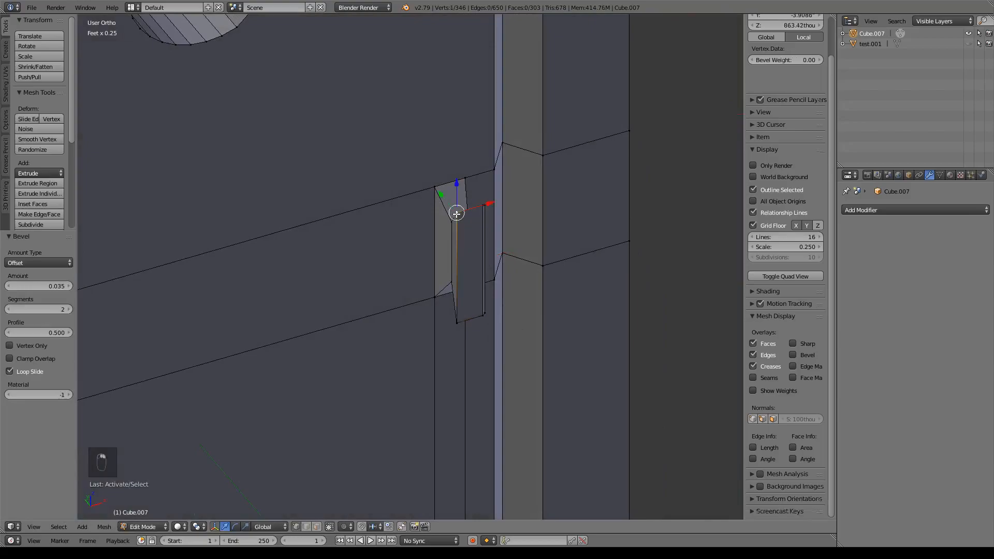
{"action": "left_click", "coordinate": [457, 325], "text": "shift"}
{"action": "key", "text": "ctrl+b"}
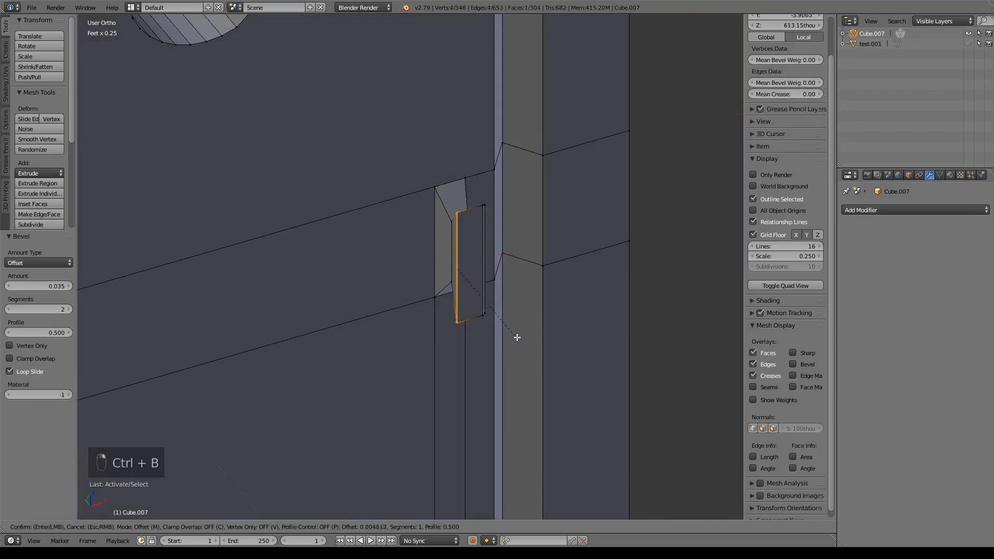
{"action": "left_click", "coordinate": [554, 334]}
{"action": "key", "text": "Tab"}
{"action": "middle_click_drag", "start_coordinate": [552, 337], "coordinate": [405, 204]}
{"action": "key", "text": "Tab"}
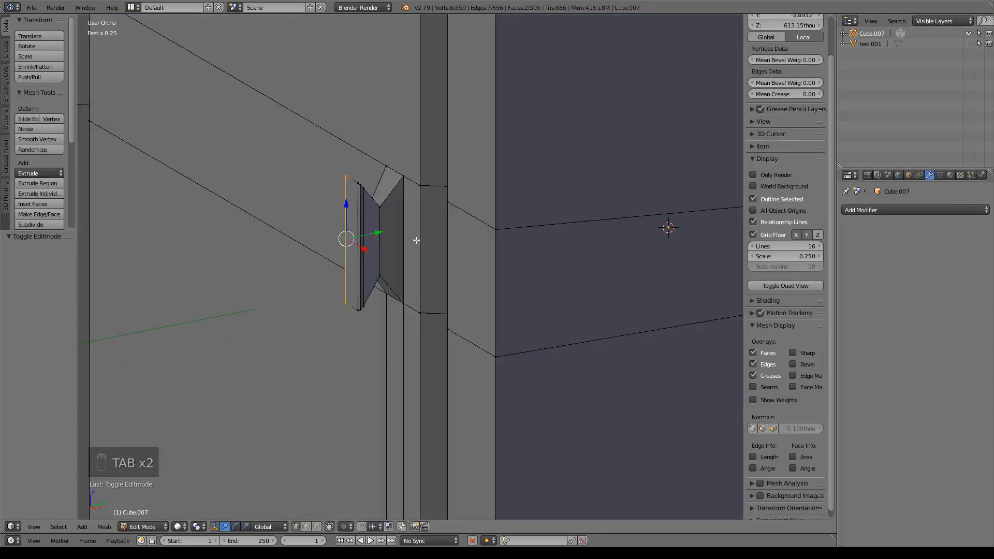
Step: Select the four vertices of the handle's narrow middle loop and scale them by about 1.714 along Z
{"action": "middle_click_drag", "start_coordinate": [414, 239], "coordinate": [388, 235]}
{"action": "right_click", "coordinate": [367, 213]}
{"action": "middle_click_drag", "start_coordinate": [399, 312], "coordinate": [409, 216]}
{"action": "right_click", "coordinate": [399, 306], "text": "shift"}
{"action": "right_click", "coordinate": [382, 216], "text": "shift"}
{"action": "right_click", "coordinate": [375, 228], "text": "shift"}
{"action": "key", "text": "KP_3"}
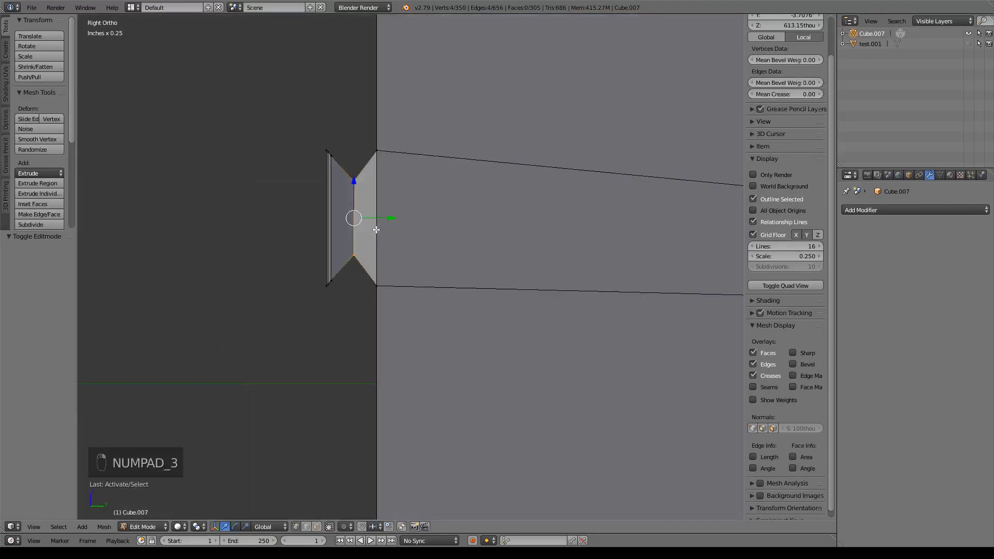
{"action": "key", "text": "s"}
{"action": "key", "text": "z"}
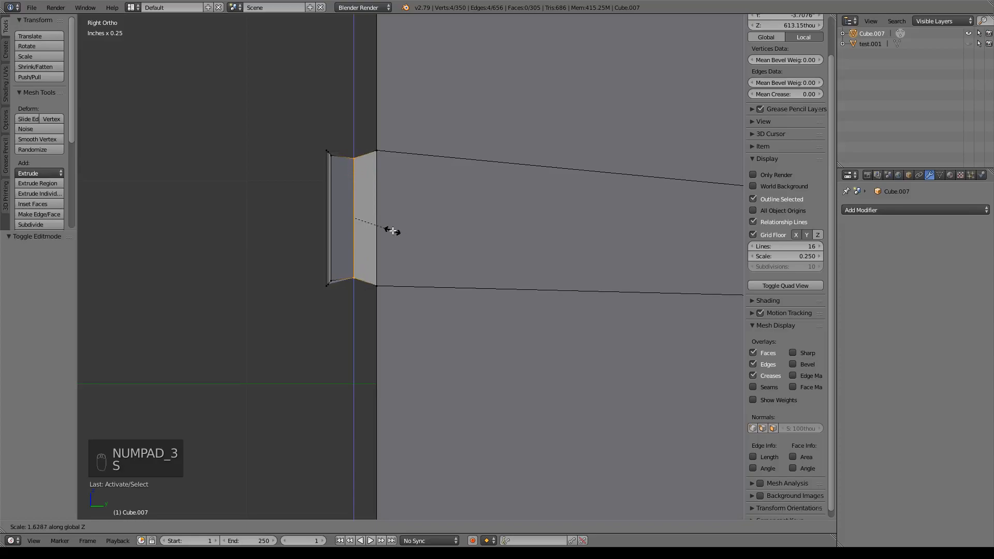
{"action": "left_click", "coordinate": [392, 231]}
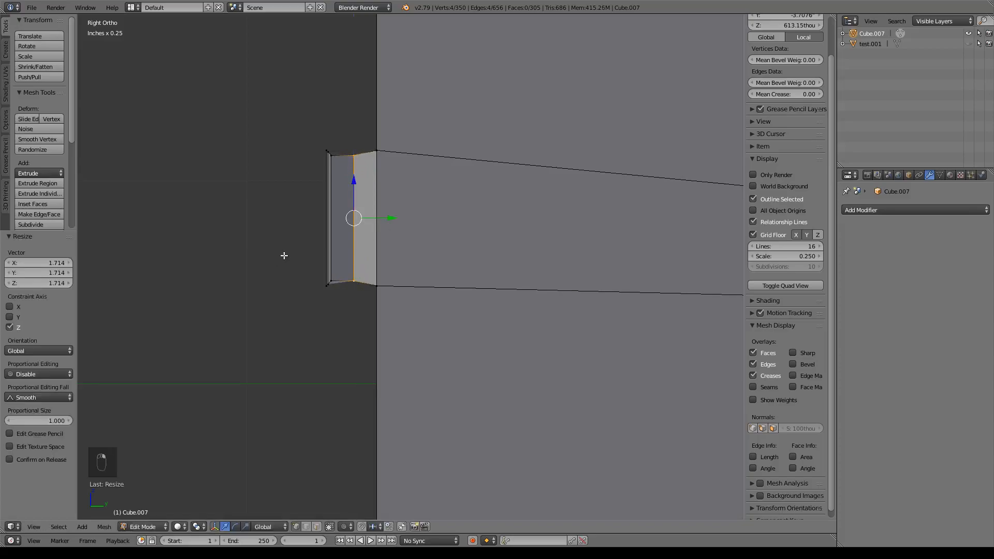
Step: Return to object mode and examine the whole outhouse with its door handle
{"action": "key", "text": "z"}
{"action": "middle_click_drag", "start_coordinate": [307, 264], "coordinate": [426, 328]}
{"action": "key", "text": "z"}
{"action": "key", "text": "Tab"}
{"action": "scroll", "coordinate": [462, 316], "scroll_direction": "down", "scroll_amount": 3}
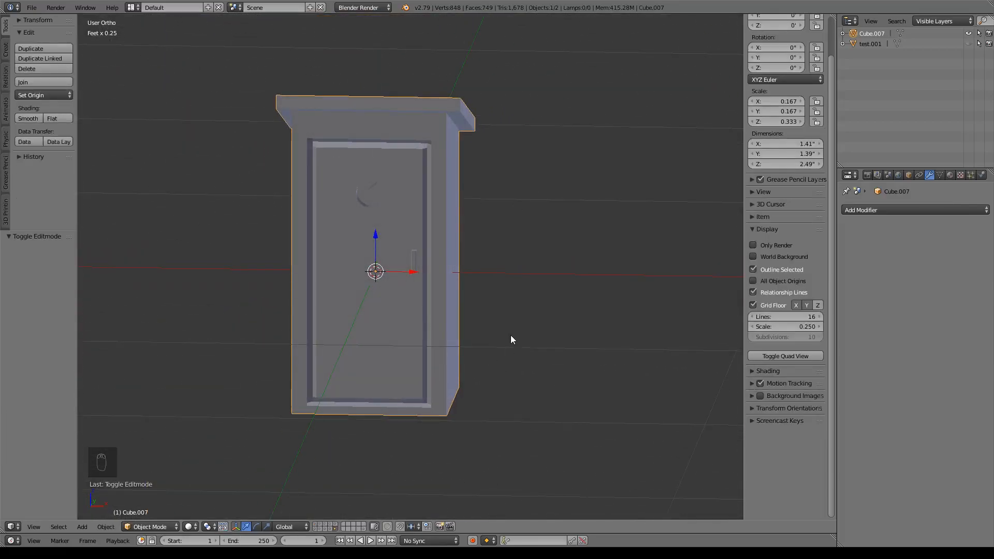
{"action": "middle_click_drag", "start_coordinate": [511, 339], "coordinate": [486, 343]}
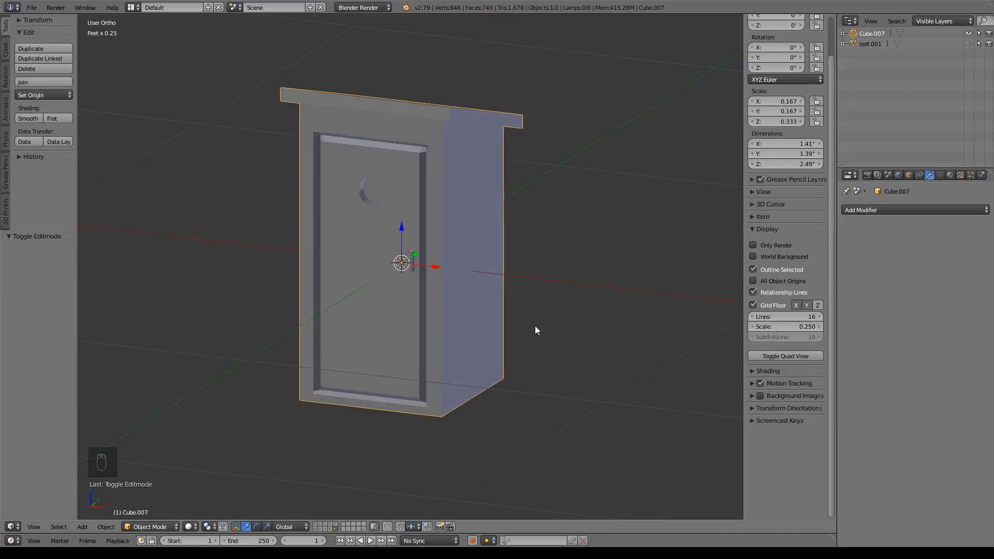
Step: Move the outhouse to the first layer and display that layer with the castle building
{"action": "key", "text": "m"}
{"action": "left_click", "coordinate": [618, 345]}
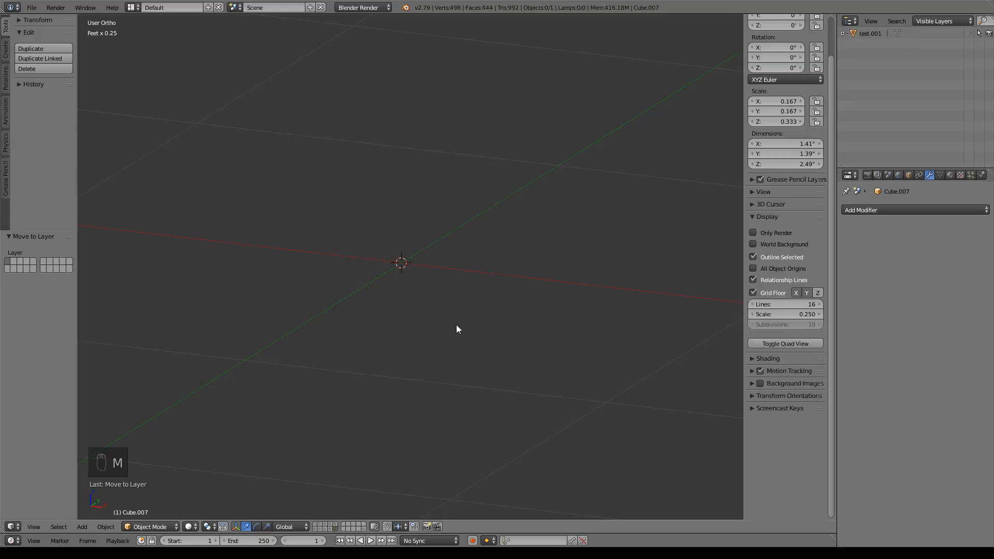
{"action": "left_click", "coordinate": [315, 524]}
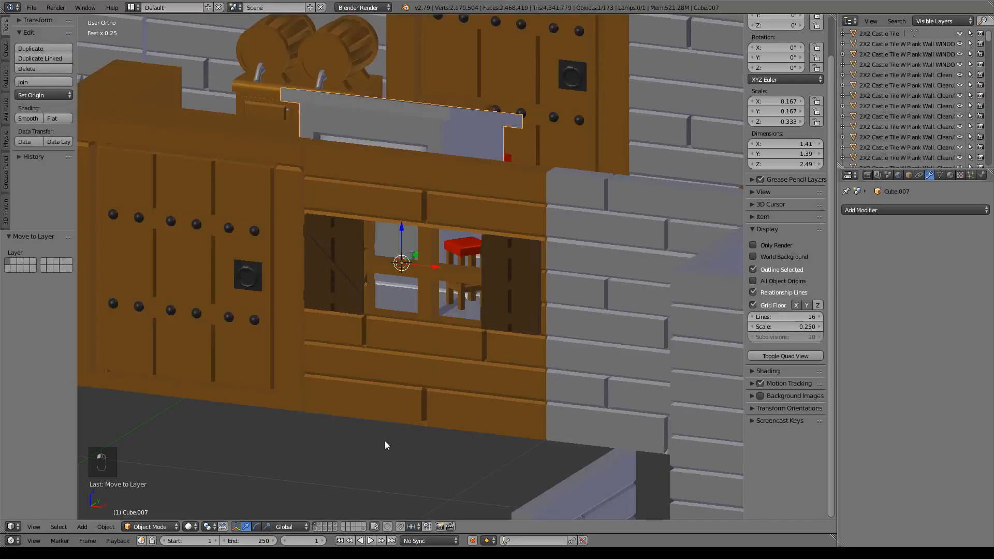
Step: Position the outhouse outside the building in top view by moving it about 1.88' in X and -8.39" in Y
{"action": "scroll", "coordinate": [459, 325], "scroll_direction": "down", "scroll_amount": 6}
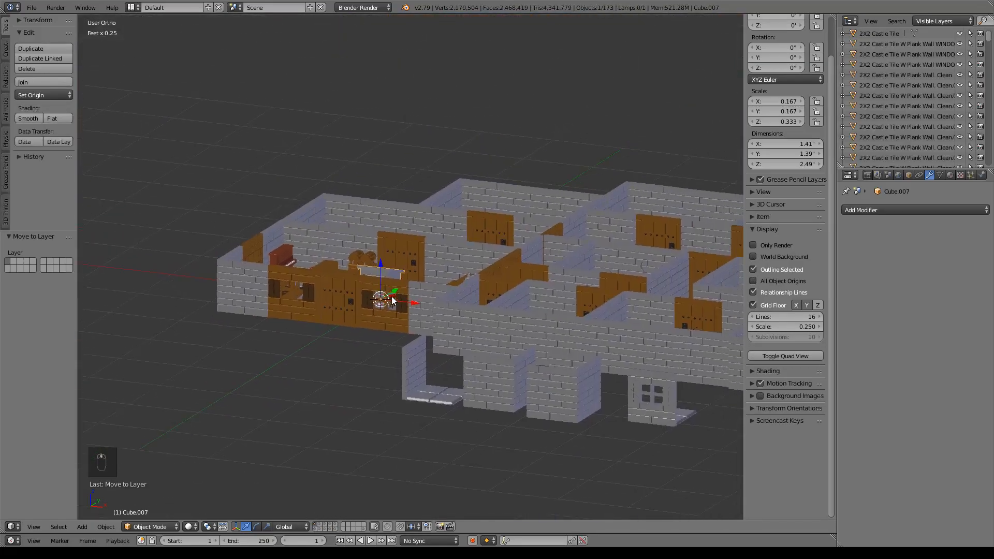
{"action": "key", "text": "KP_7"}
{"action": "scroll", "coordinate": [392, 296], "scroll_direction": "down", "scroll_amount": 4}
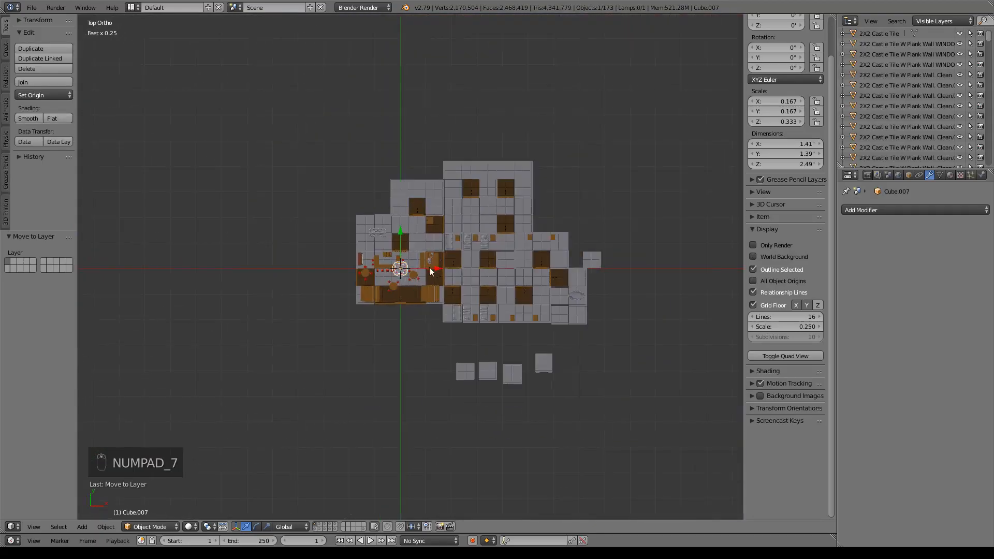
{"action": "key", "text": "g"}
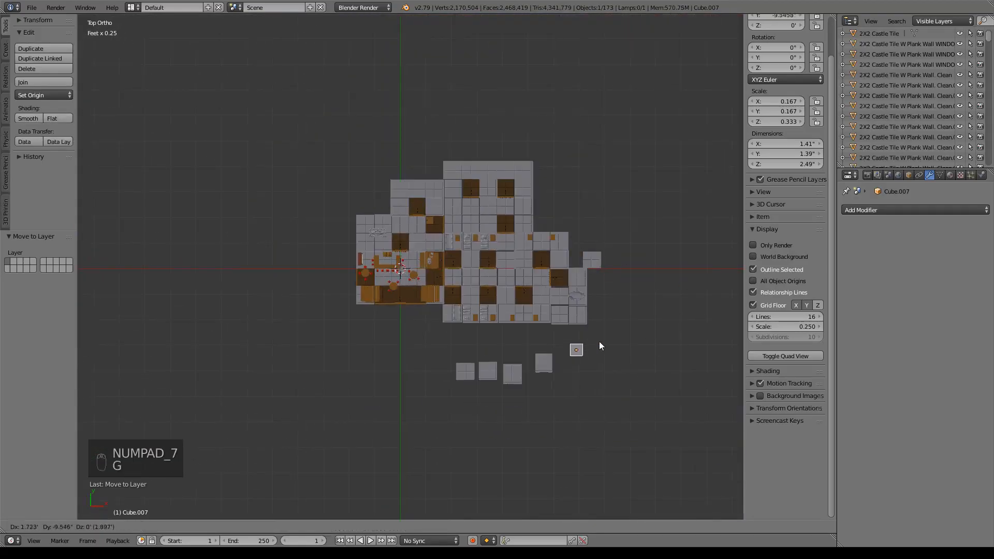
{"action": "left_click", "coordinate": [616, 332]}
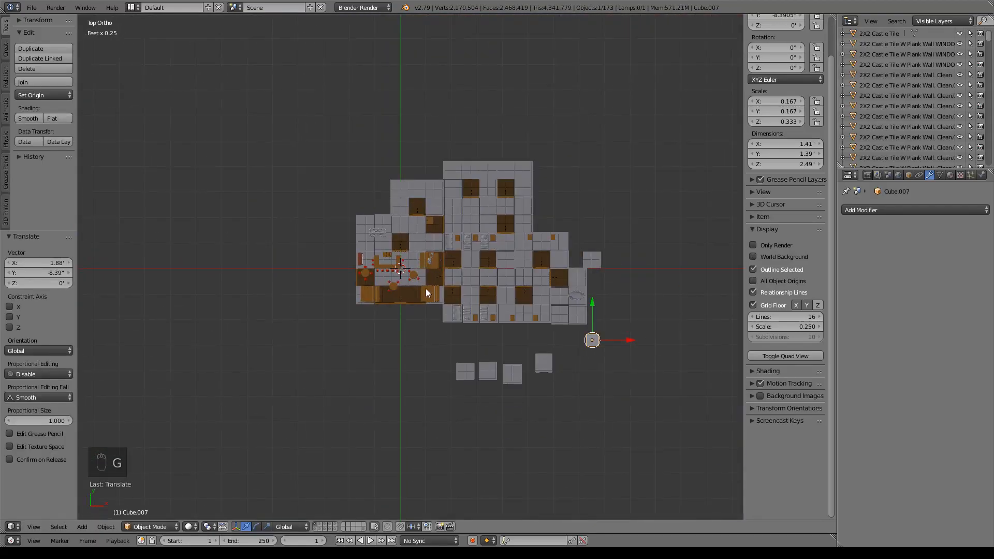
Step: Select the indoor toilet and move it about 1.72' in X and -5.47" in Y to the corner tile near the bathtub
{"action": "scroll", "coordinate": [419, 298], "scroll_direction": "up", "scroll_amount": 6}
{"action": "middle_click_drag", "start_coordinate": [428, 316], "coordinate": [406, 278]}
{"action": "scroll", "coordinate": [406, 278], "scroll_direction": "down", "scroll_amount": 2}
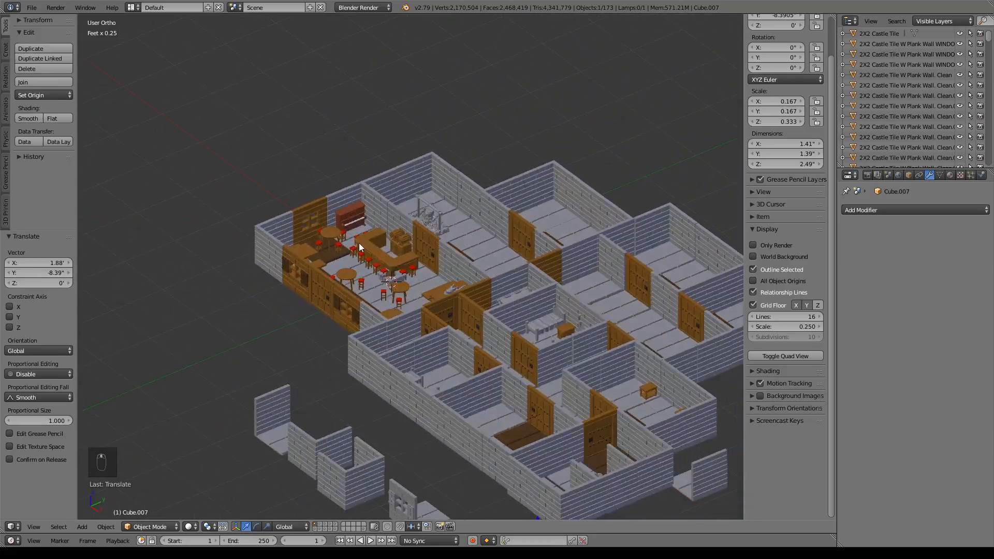
{"action": "right_click", "coordinate": [406, 277]}
{"action": "key", "text": "KP_7"}
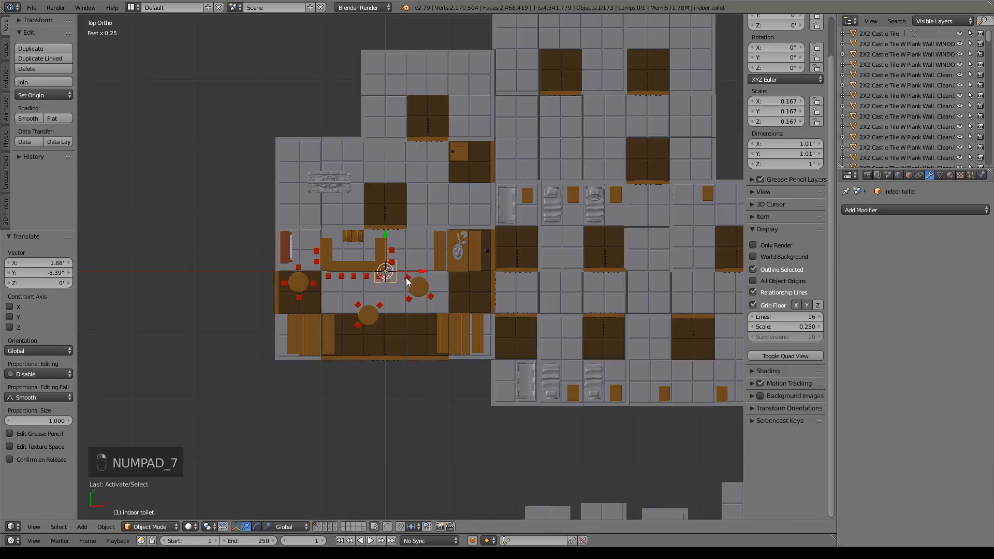
{"action": "scroll", "coordinate": [407, 288], "scroll_direction": "down", "scroll_amount": 5}
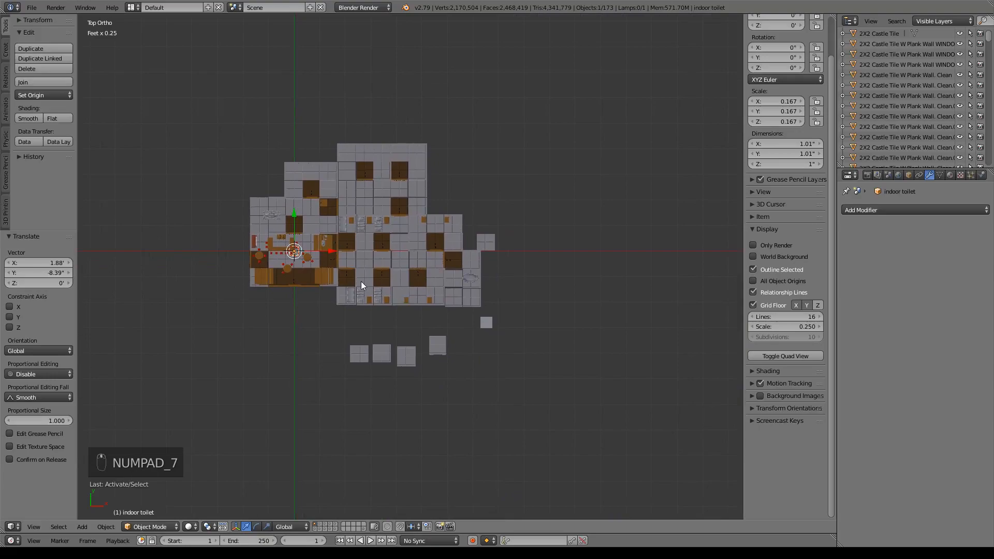
{"action": "key", "text": "g"}
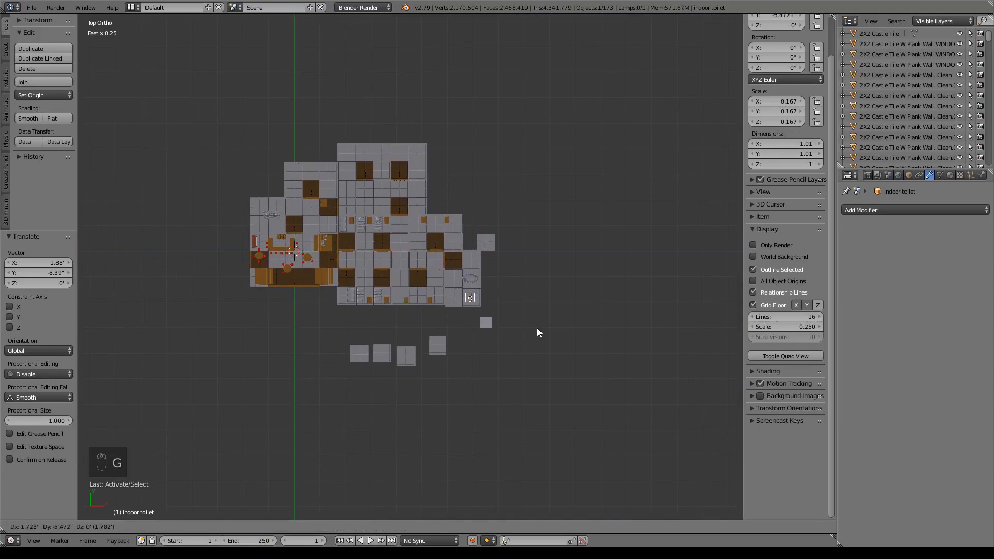
{"action": "left_click", "coordinate": [537, 332]}
Step: Raise the indoor toilet about 0.635" along Z in the front wireframe view so it stands on the floor
{"action": "key", "text": "KP_1"}
{"action": "key", "text": "z"}
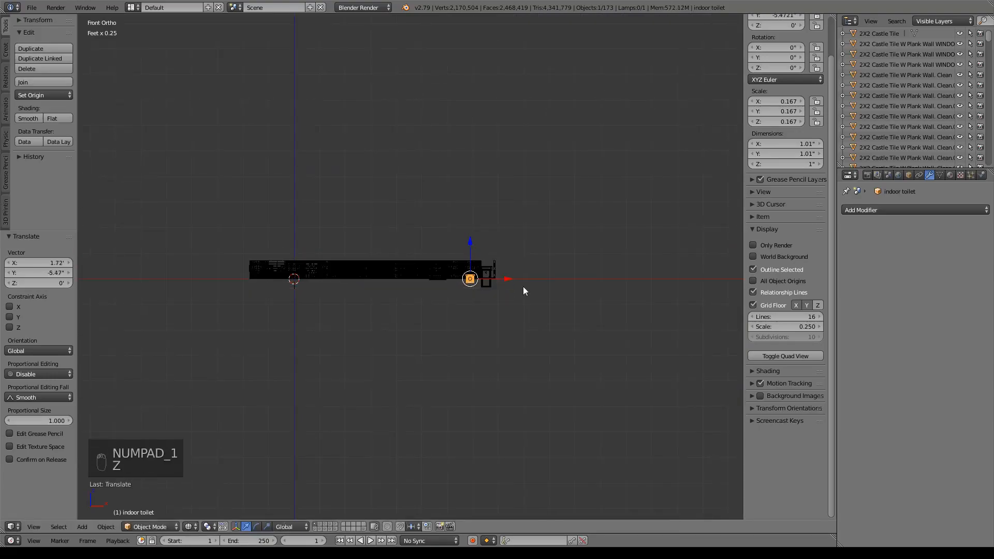
{"action": "scroll", "coordinate": [524, 297], "scroll_direction": "up", "scroll_amount": 5}
{"action": "scroll", "coordinate": [438, 339], "scroll_direction": "down", "scroll_amount": 3, "text": "ctrl"}
{"action": "scroll", "coordinate": [499, 342], "scroll_direction": "up", "scroll_amount": 5}
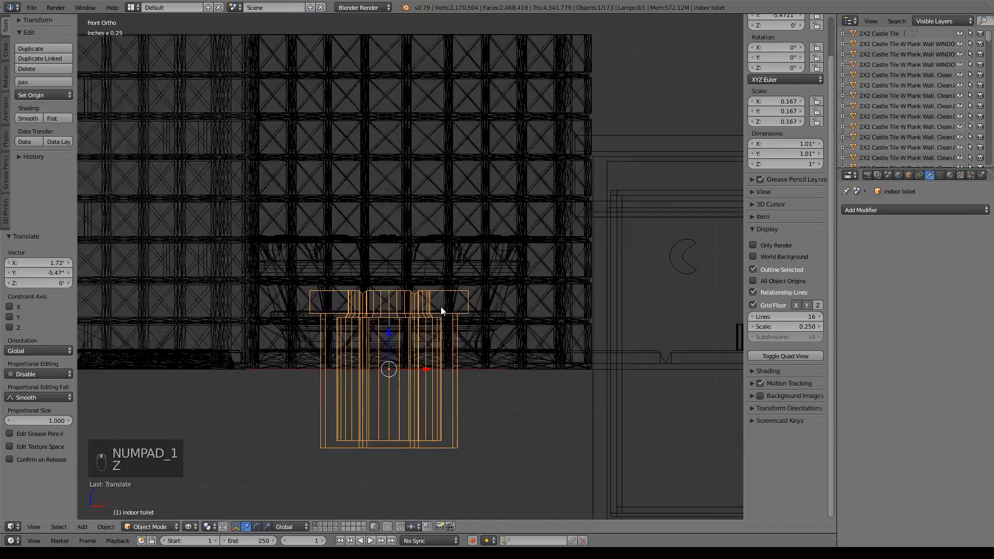
{"action": "left_click_drag", "start_coordinate": [391, 333], "coordinate": [397, 230]}
Step: Raise the outhouse about 1.01" along Z in the front wireframe view and check it in solid shading
{"action": "scroll", "coordinate": [397, 233], "scroll_direction": "down", "scroll_amount": 4}
{"action": "middle_click_drag", "start_coordinate": [497, 311], "coordinate": [407, 278], "text": "shift"}
{"action": "right_click", "coordinate": [456, 290]}
{"action": "left_click_drag", "start_coordinate": [464, 251], "coordinate": [464, 174]}
{"action": "key", "text": "z"}
{"action": "middle_click_drag", "start_coordinate": [393, 222], "coordinate": [421, 241]}
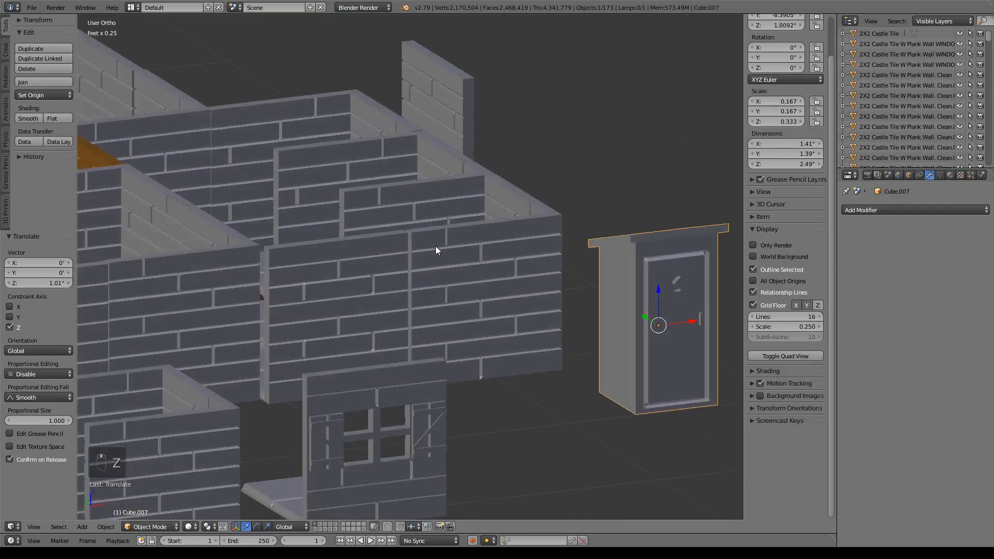
Step: Rotate the outhouse 90° in top view and check which way its door faces
{"action": "key", "text": "KP_7"}
{"action": "scroll", "coordinate": [434, 247], "scroll_direction": "down", "scroll_amount": 4}
{"action": "middle_click_drag", "start_coordinate": [441, 331], "coordinate": [436, 208], "text": "shift"}
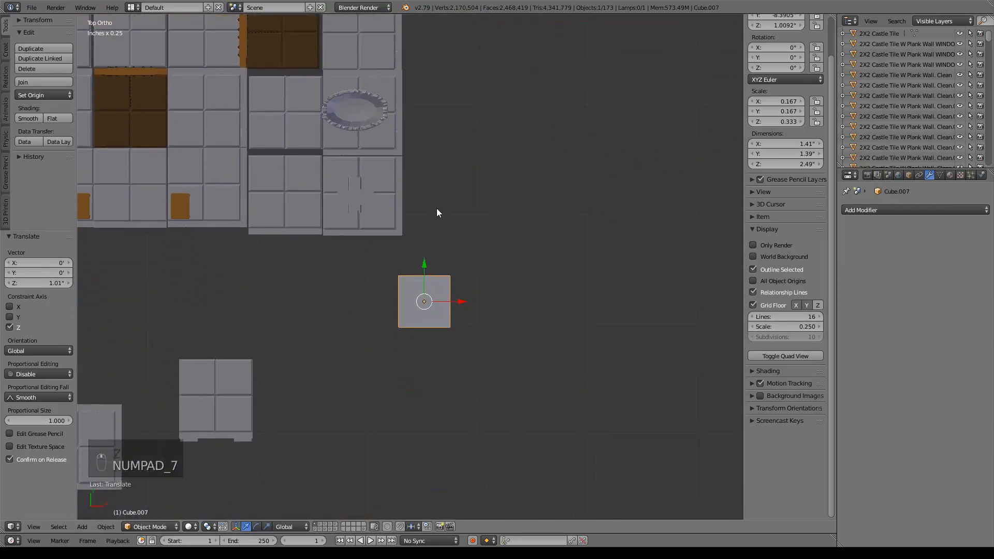
{"action": "type", "text": "r90"}
{"action": "key", "text": "Return"}
{"action": "middle_click_drag", "start_coordinate": [607, 297], "coordinate": [390, 313]}
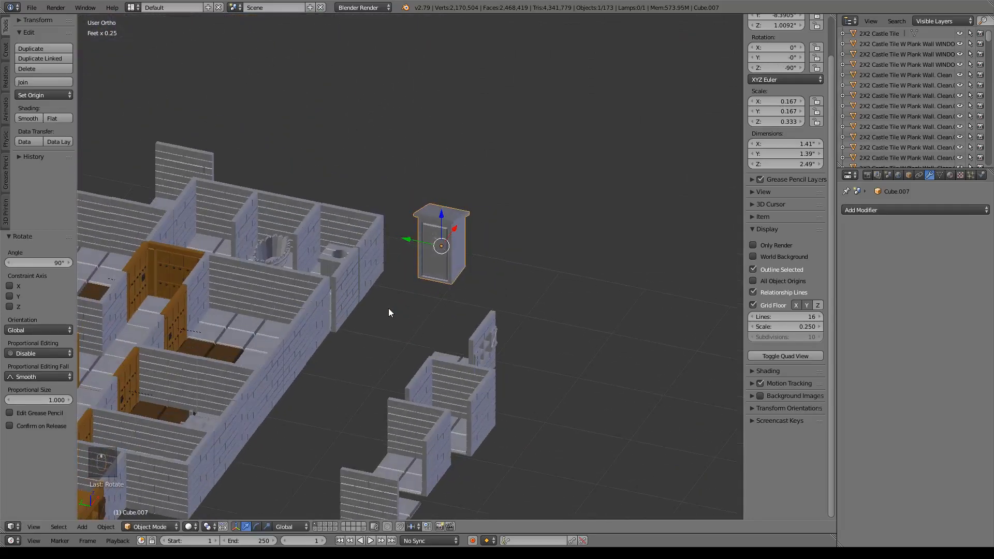
Step: Select the indoor toilet and rotate it 90° in top view
{"action": "key", "text": "KP_7"}
{"action": "right_click", "coordinate": [359, 220]}
{"action": "middle_click_drag", "start_coordinate": [449, 259], "coordinate": [533, 277], "text": "shift"}
{"action": "type", "text": "r90"}
{"action": "key", "text": "Return"}
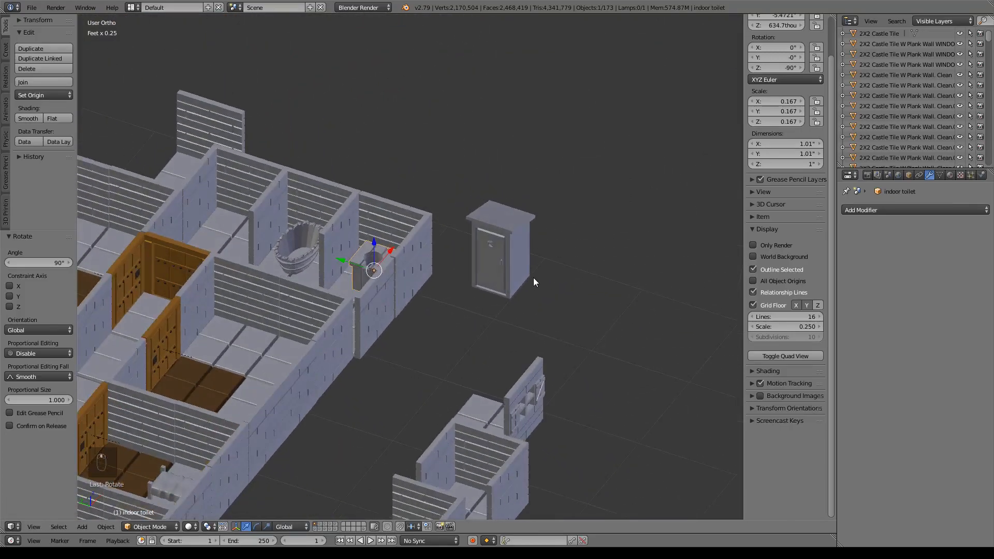
Step: Set the indoor toilet's Z dimension to 0.5" and lower it about 0.25" along Z toward the floor
{"action": "scroll", "coordinate": [531, 276], "scroll_direction": "up", "scroll_amount": 4}
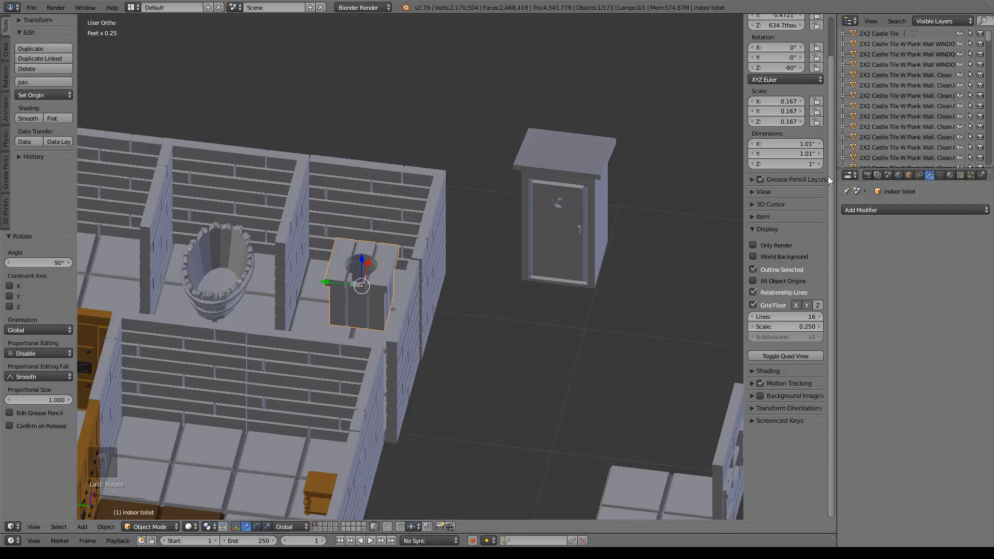
{"action": "left_click", "coordinate": [813, 165]}
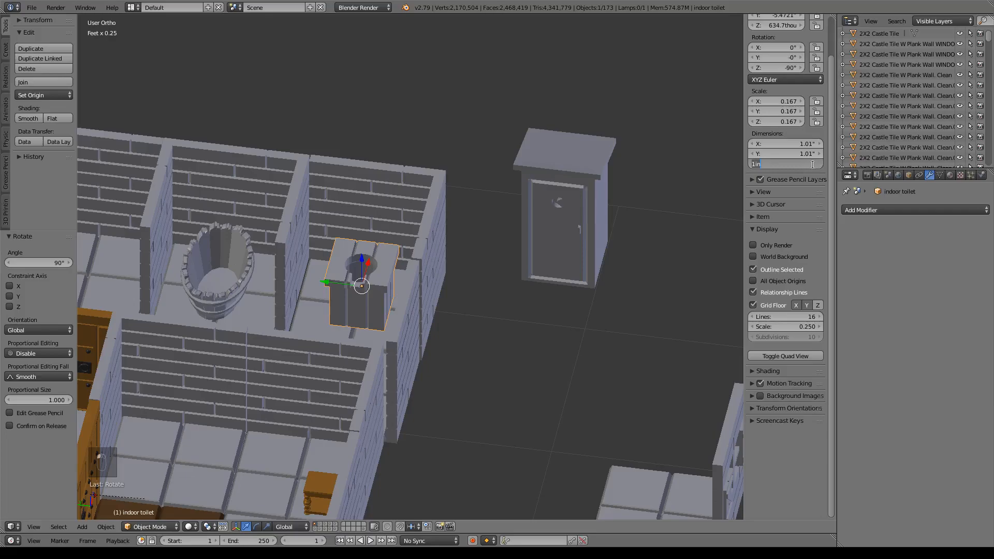
{"action": "key", "text": "BackSpace"}
{"action": "type", "text": ".5\""}
{"action": "key", "text": "Return"}
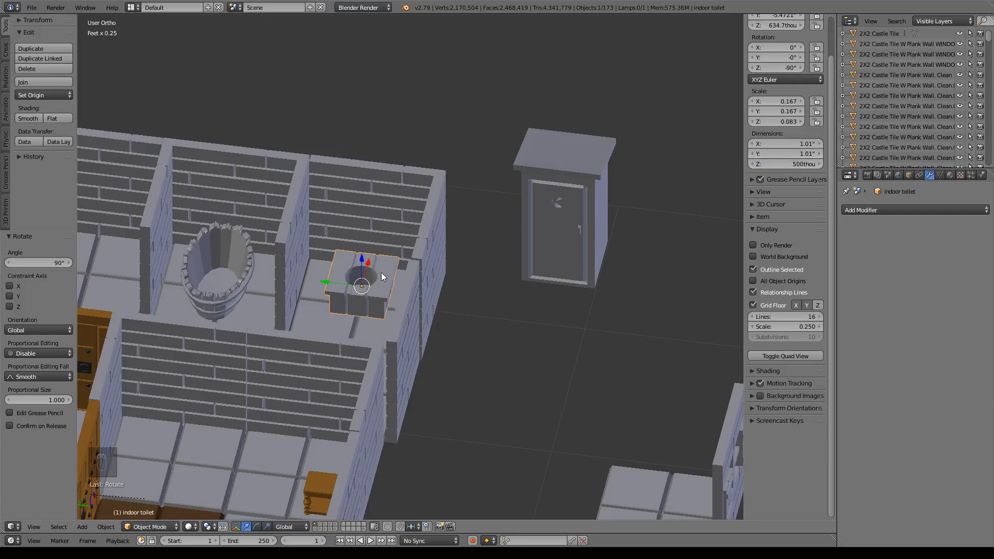
{"action": "key", "text": "g"}
{"action": "key", "text": "z"}
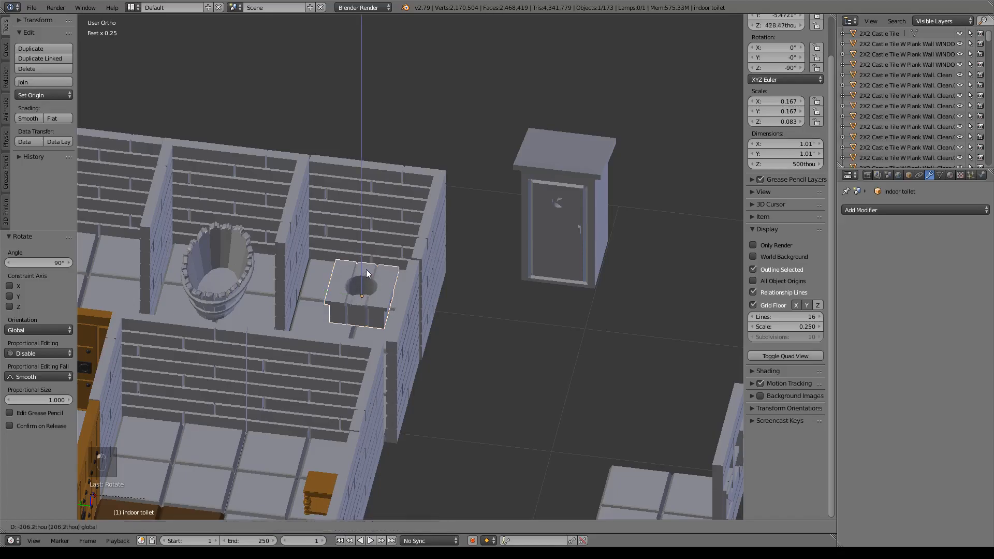
{"action": "left_click_drag", "start_coordinate": [370, 277], "coordinate": [370, 276]}
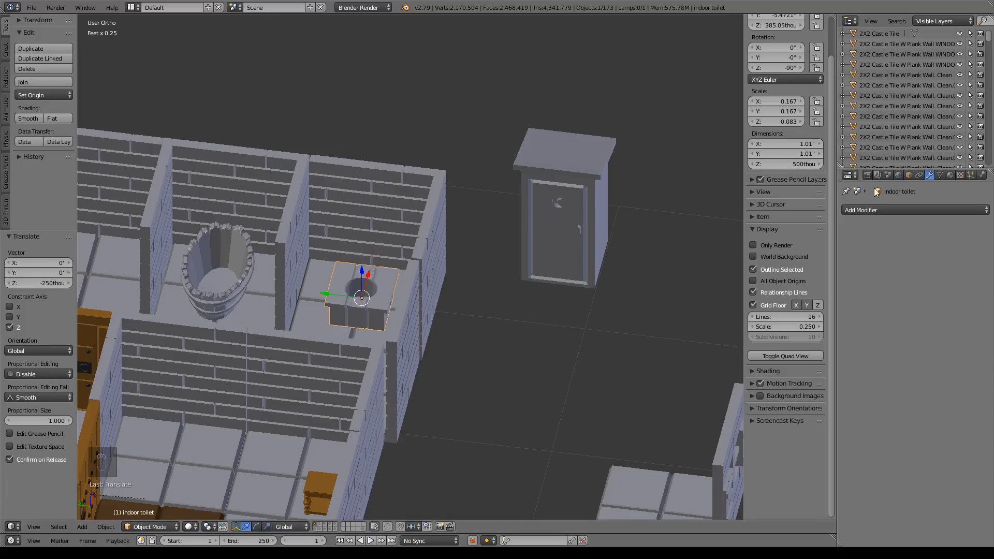
Step: Set the indoor toilet's Z dimension to 0.75" and raise it about 0.109" along Z
{"action": "left_click", "coordinate": [797, 164]}
{"action": "key", "text": "BackSpace"}
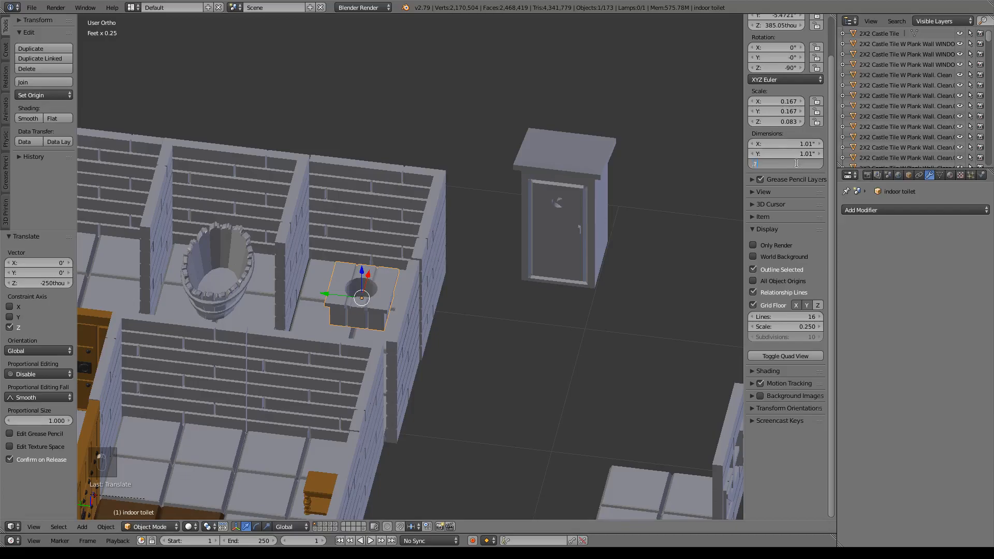
{"action": "key", "text": "Return"}
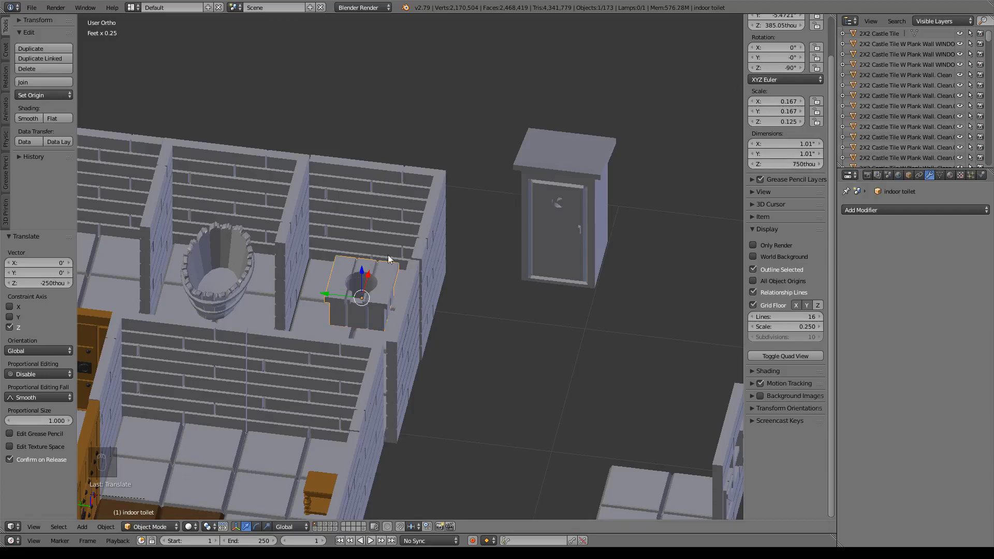
{"action": "mouse_move", "coordinate": [363, 269]}
{"action": "left_mouse_down"}
{"action": "mouse_move", "coordinate": [368, 259]}
{"action": "mouse_move", "coordinate": [381, 264]}
{"action": "left_mouse_up"}
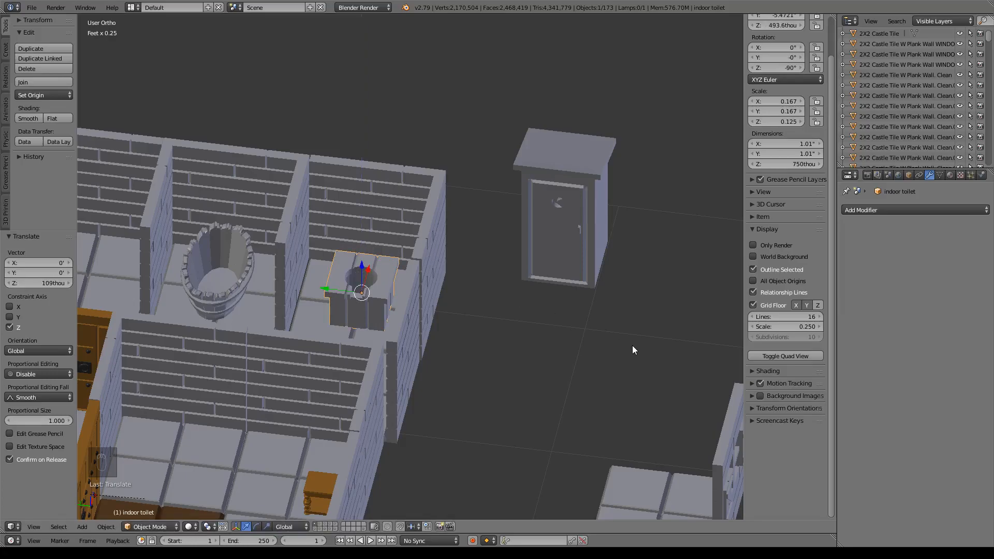
Step: Select the outhouse standing outside the building
{"action": "middle_click_drag", "start_coordinate": [635, 344], "coordinate": [592, 366]}
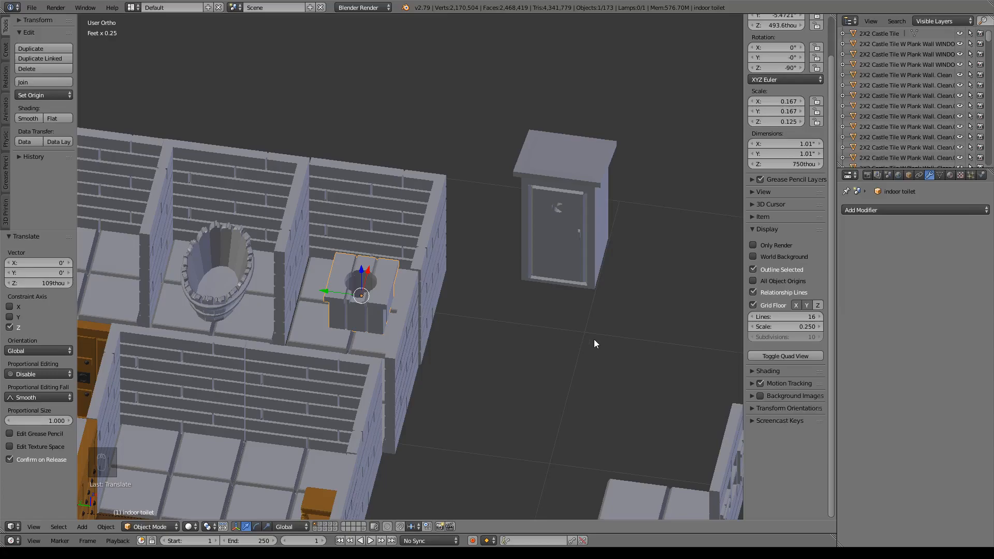
{"action": "right_click", "coordinate": [549, 267]}
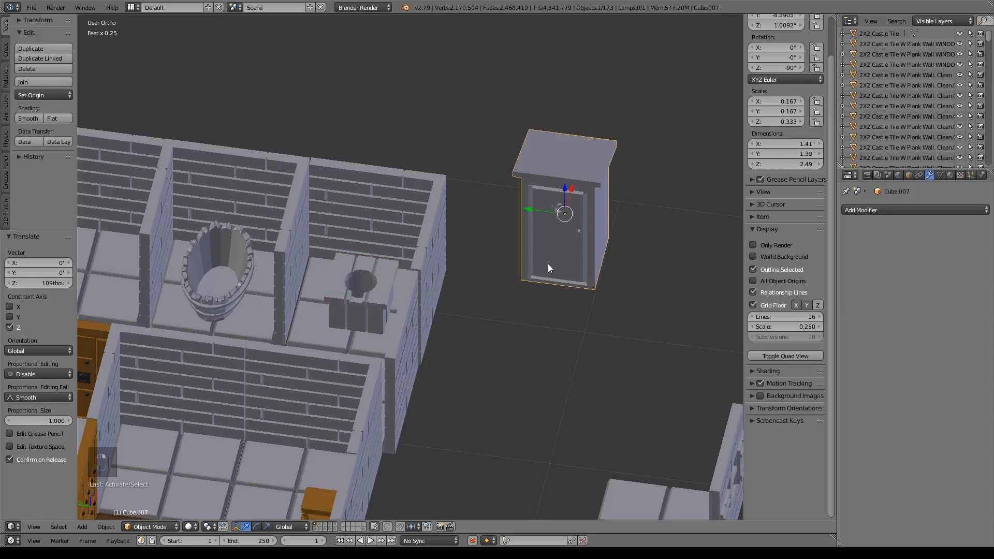